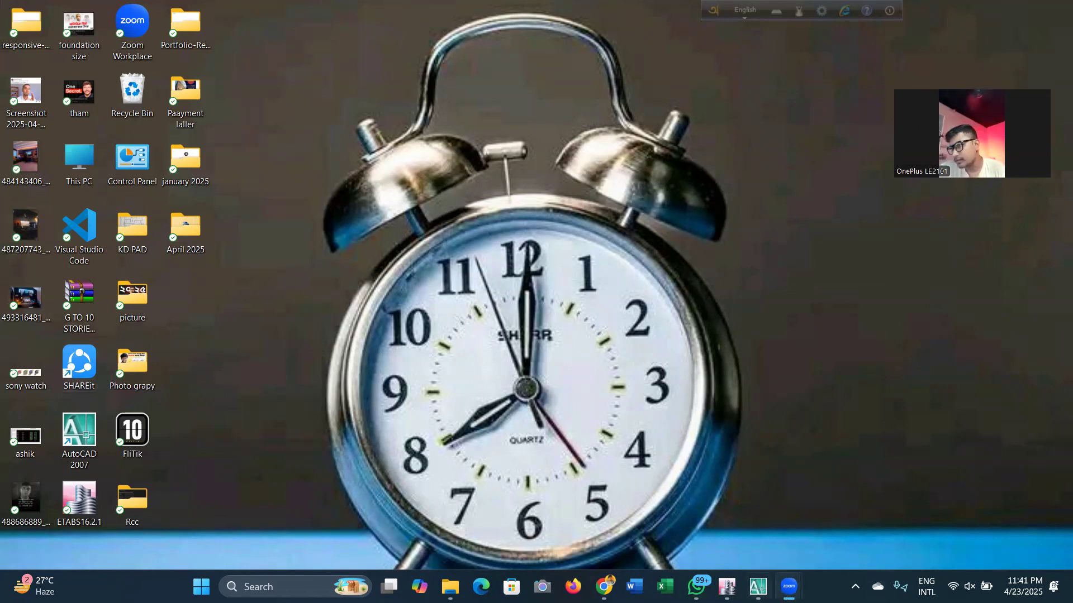
Switch to the ETABS 10 TOLA MODEL and save it
mouse_move(726, 586)
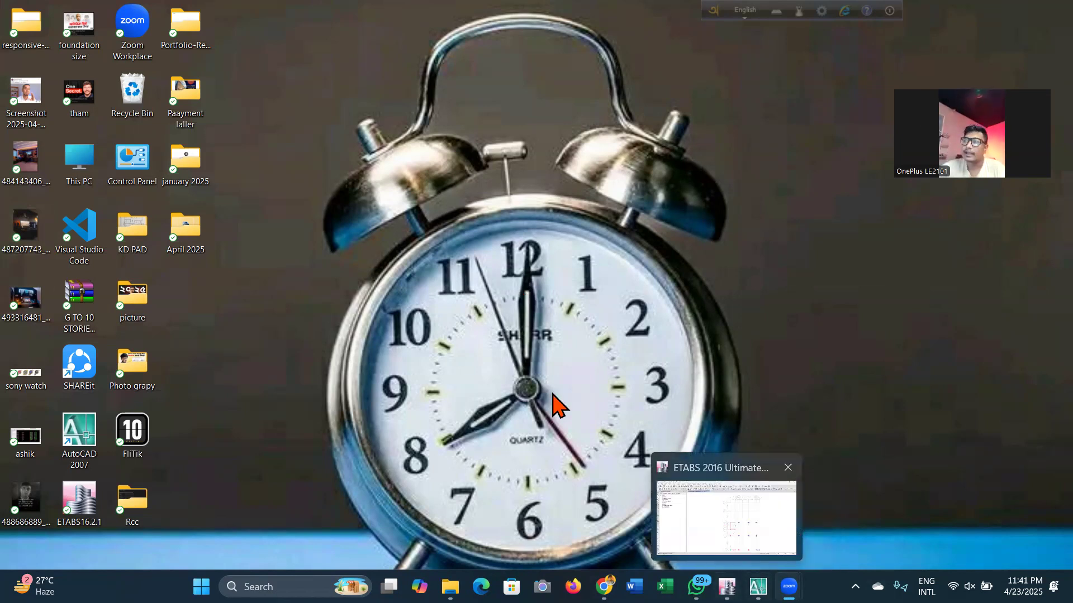
left_click(56, 40)
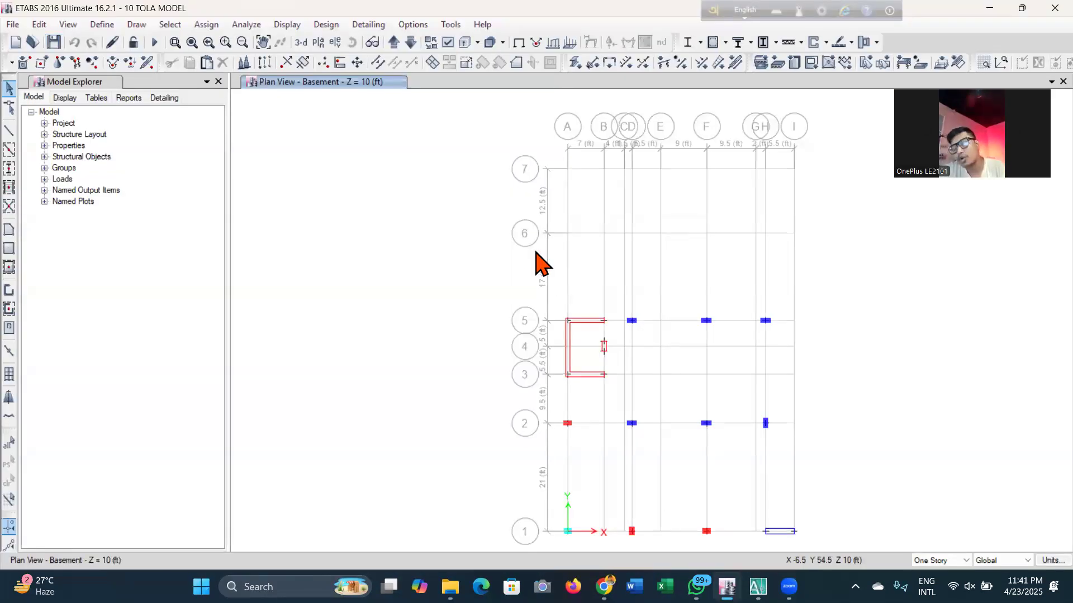
middle_click_drag(569, 299, 534, 287)
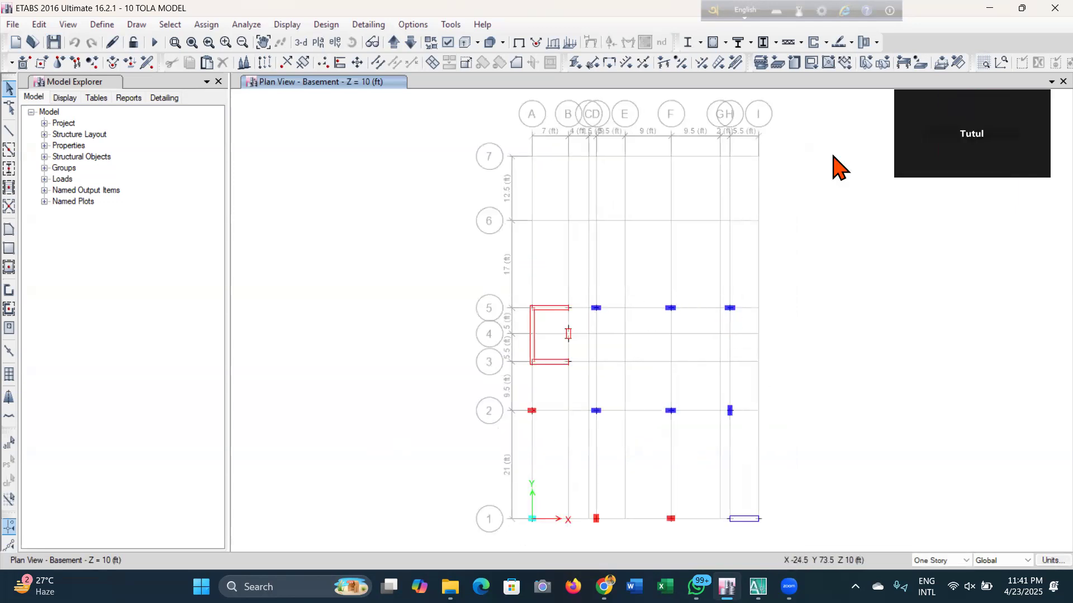
left_click(54, 42)
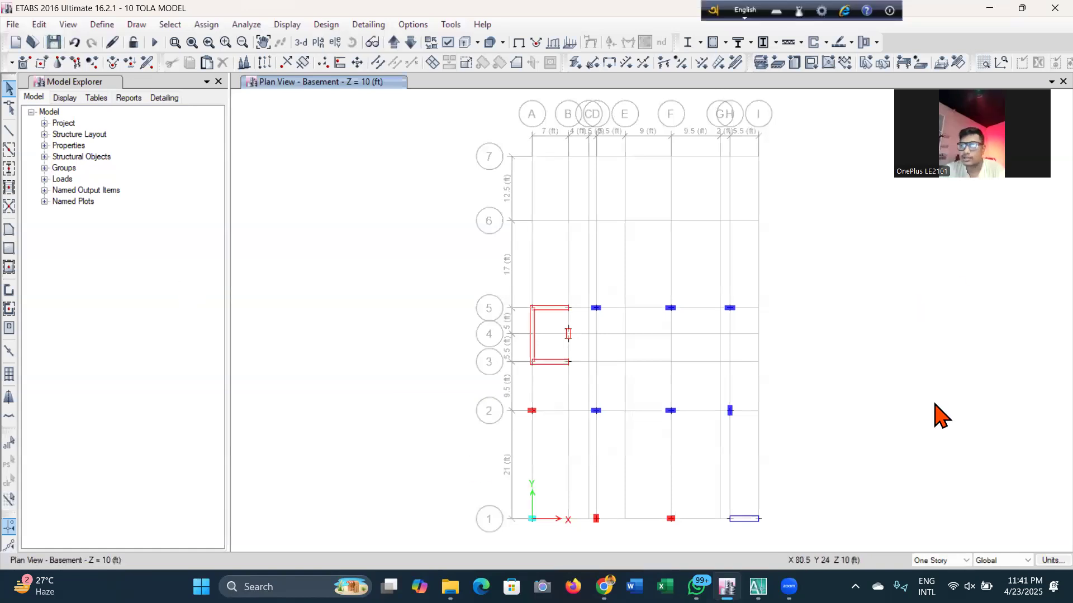
Switch to the AutoCAD working drawing and locate the column layout plan among the Super Structure drawings
mouse_move(757, 587)
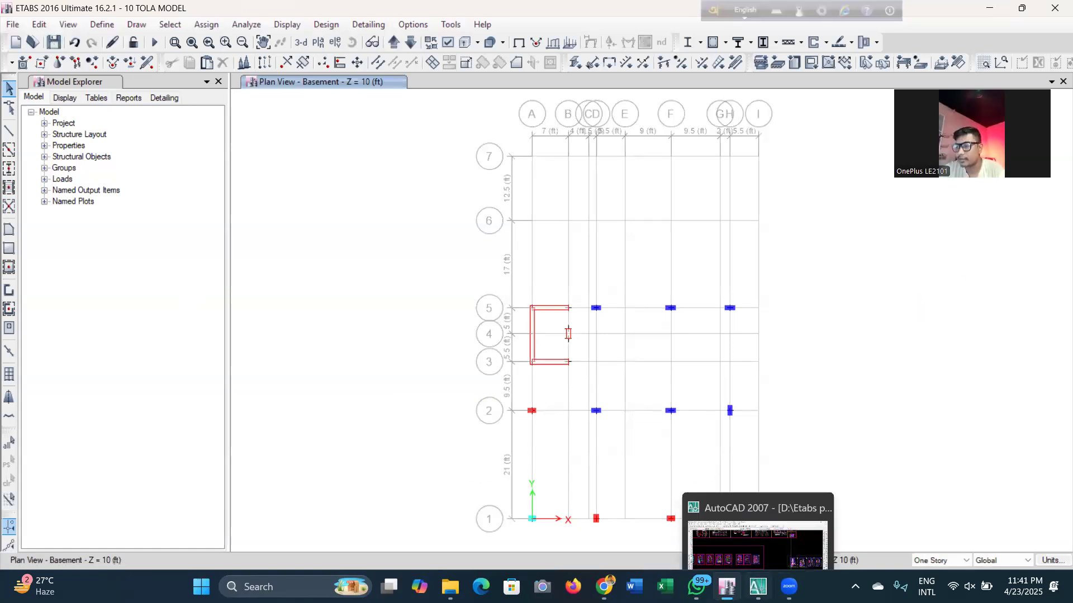
left_click(761, 543)
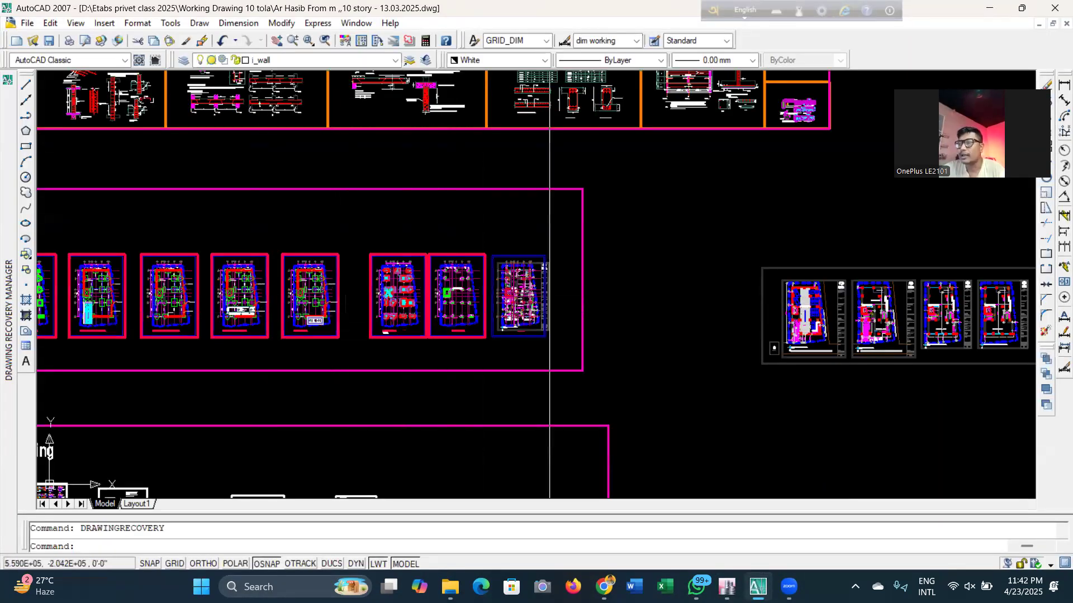
scroll(551, 333, "down", 2)
scroll(570, 263, "down", 2)
scroll(553, 313, "up", 4)
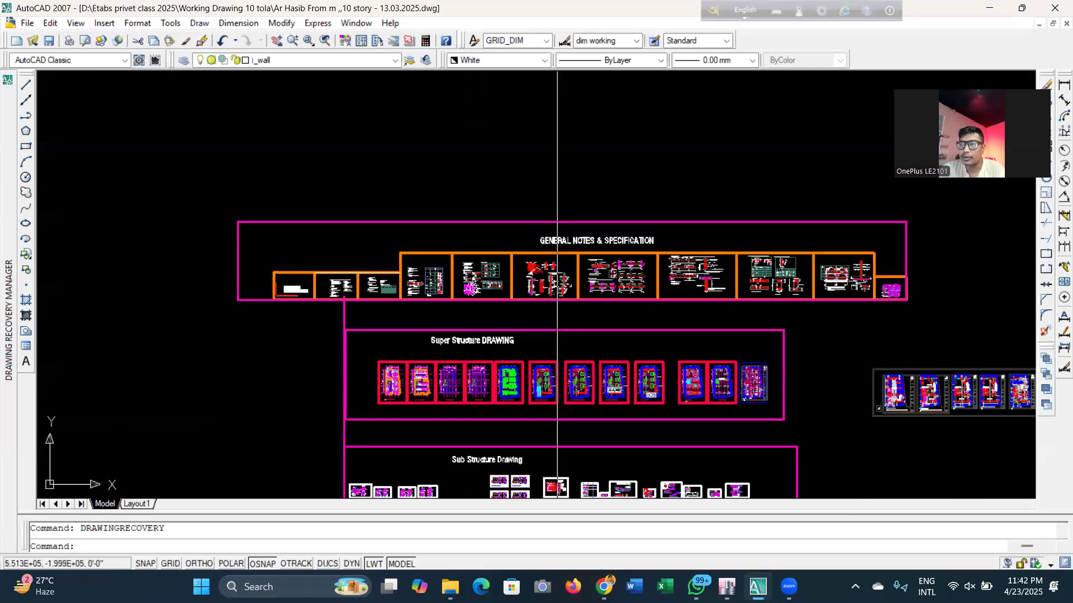
scroll(394, 320, "down", 3)
scroll(394, 320, "up", 2)
scroll(499, 335, "up", 2)
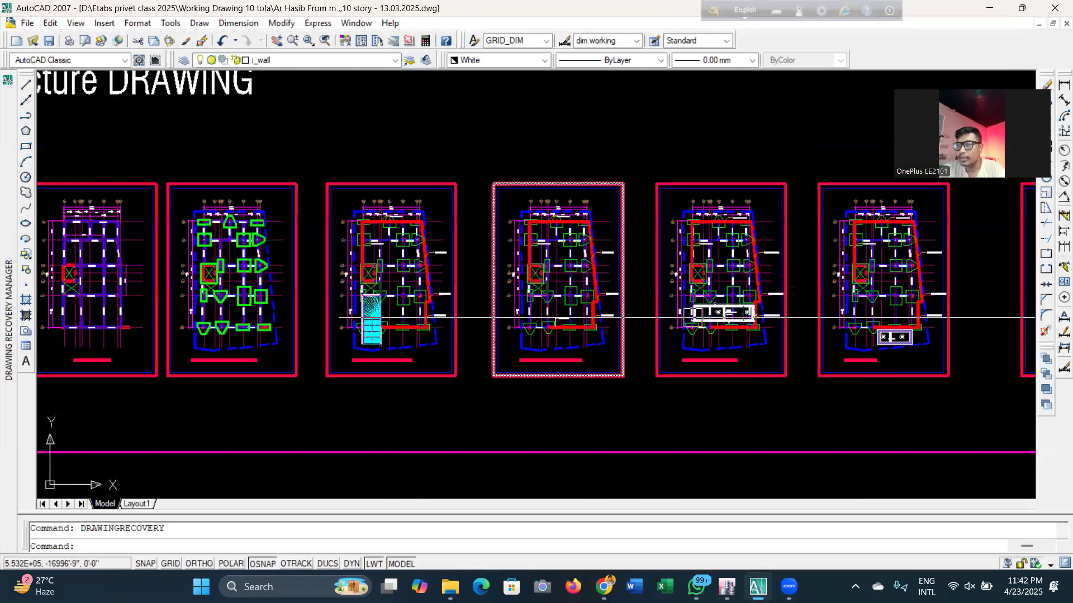
scroll(866, 321, "down", 2)
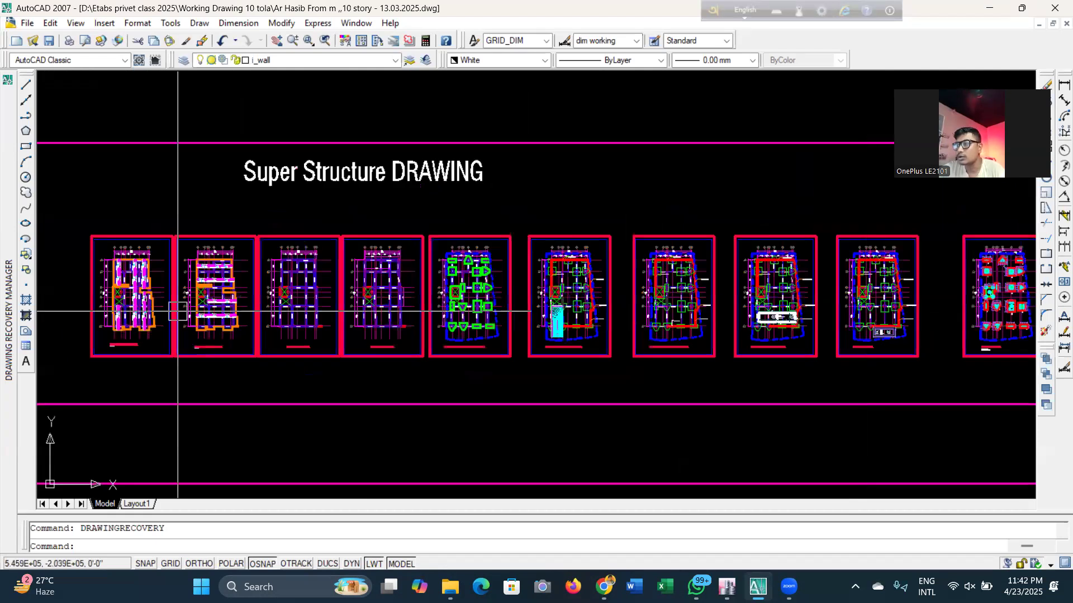
scroll(348, 313, "down", 3)
scroll(654, 335, "up", 6)
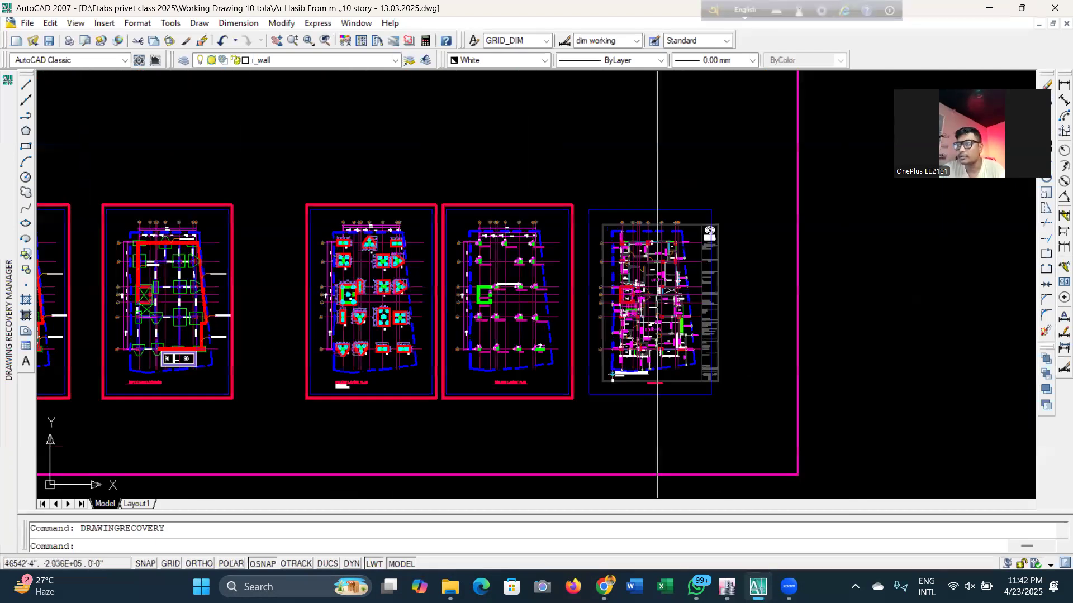
scroll(512, 291, "up", 4)
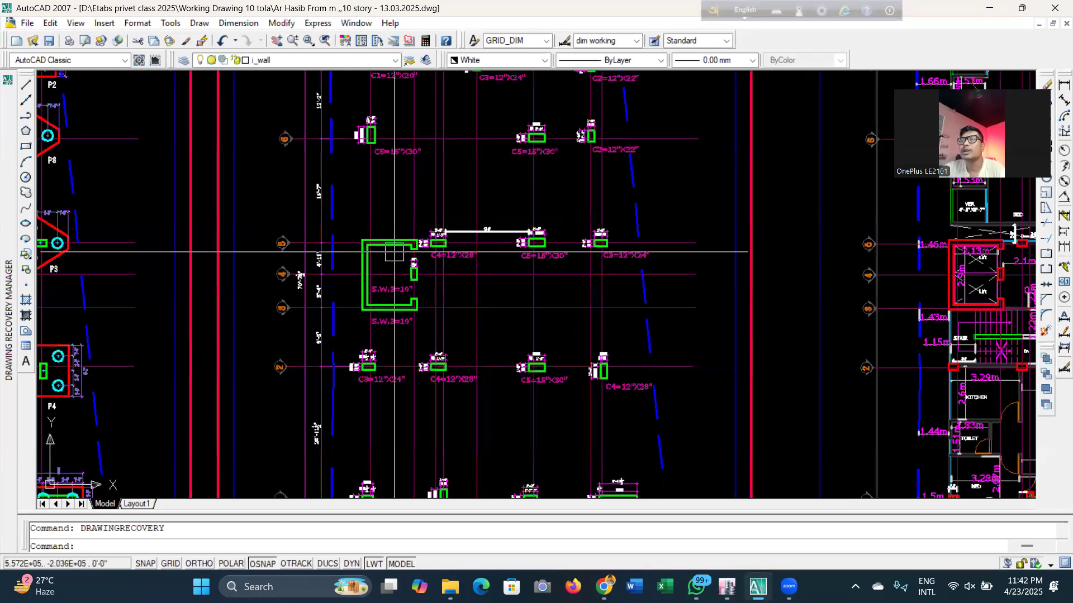
Examine the column sizes and orientations along grid lines 2 to 7 in the column layout plan
scroll(303, 240, "up", 3)
scroll(499, 243, "down", 2)
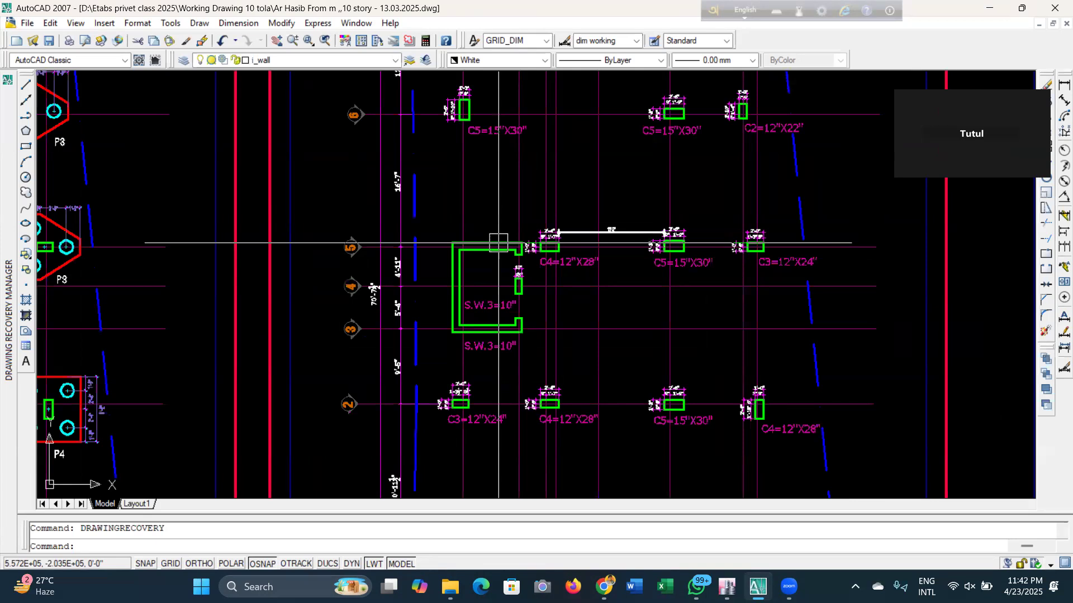
scroll(532, 310, "down", 2)
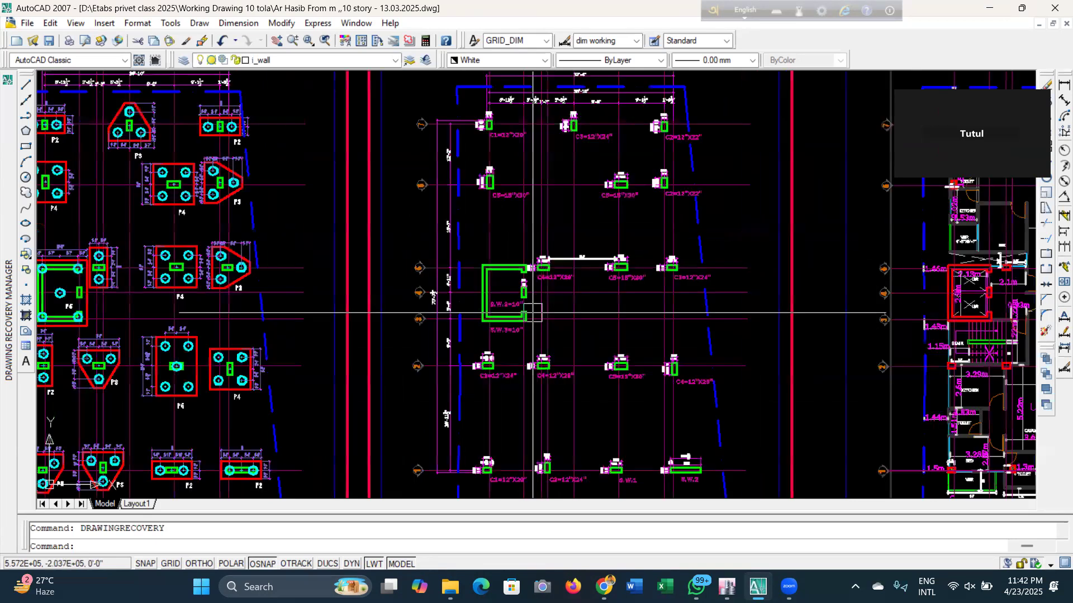
scroll(528, 196, "up", 3)
scroll(469, 324, "down", 2)
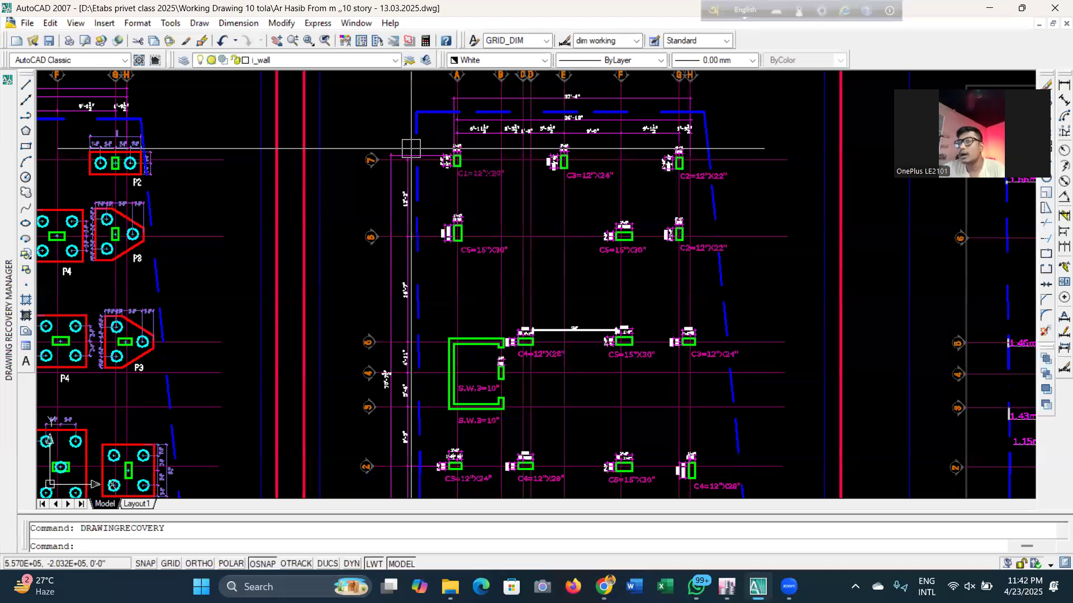
scroll(411, 148, "up", 2)
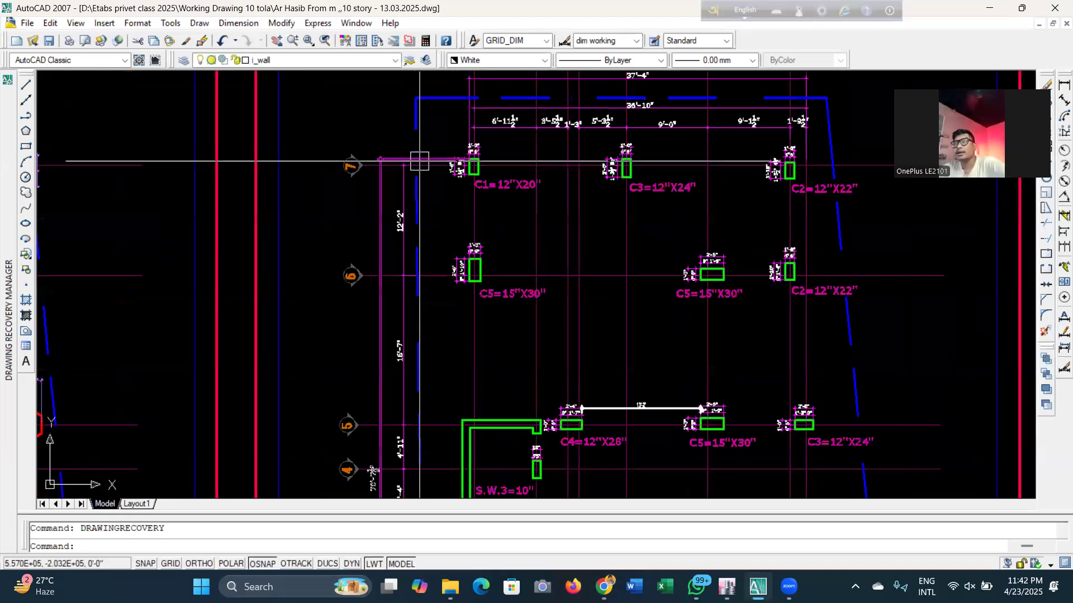
scroll(560, 294, "down", 2)
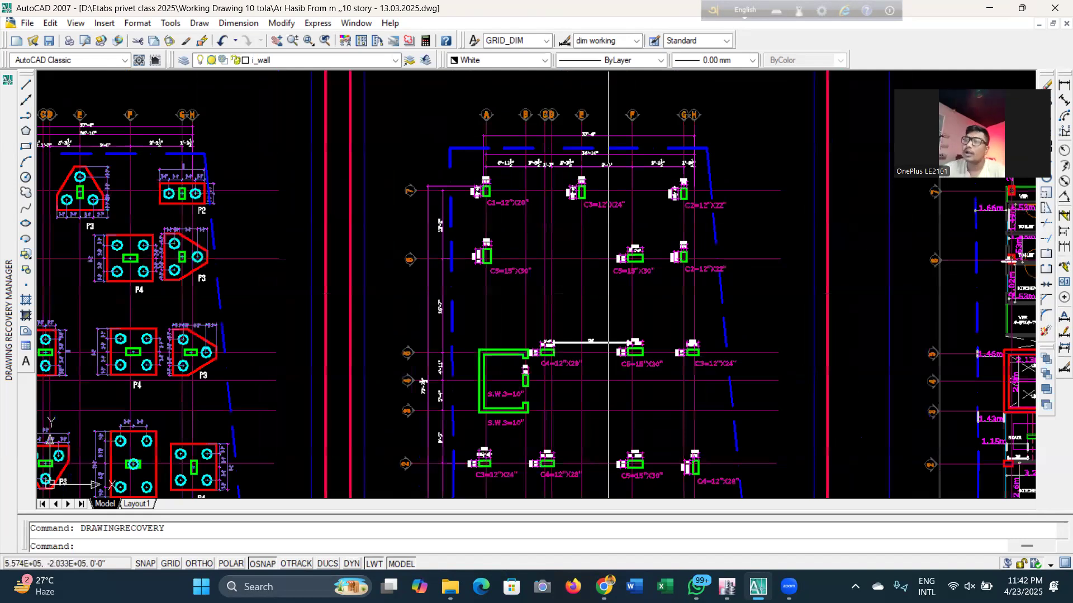
scroll(537, 251, "up", 2)
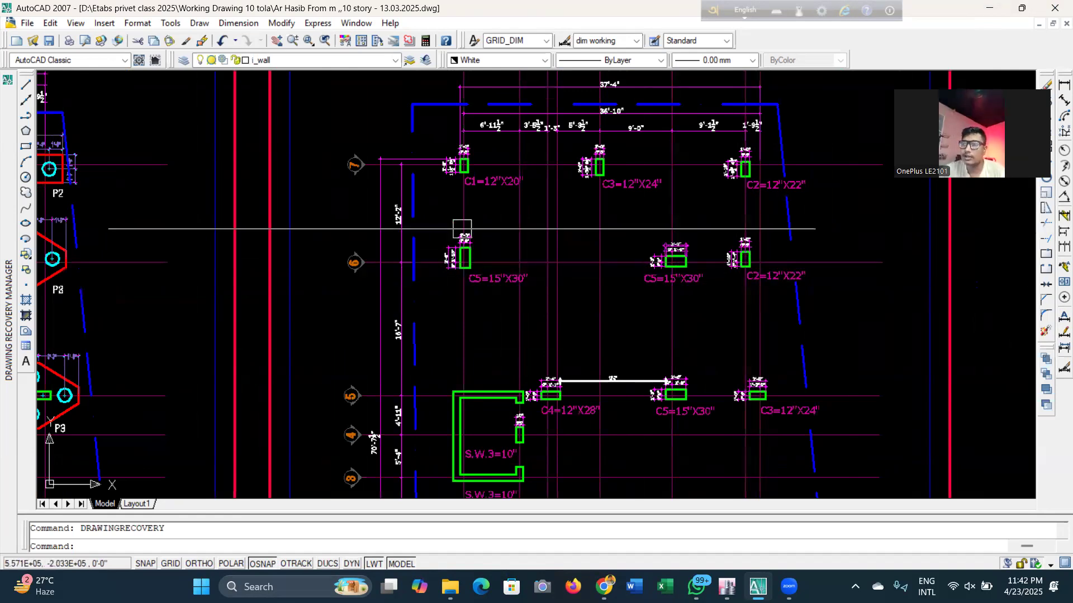
Return to ETABS, apply drawing to All Stories, and prepare quick column drawing with a 90-degree angle
left_click(989, 9)
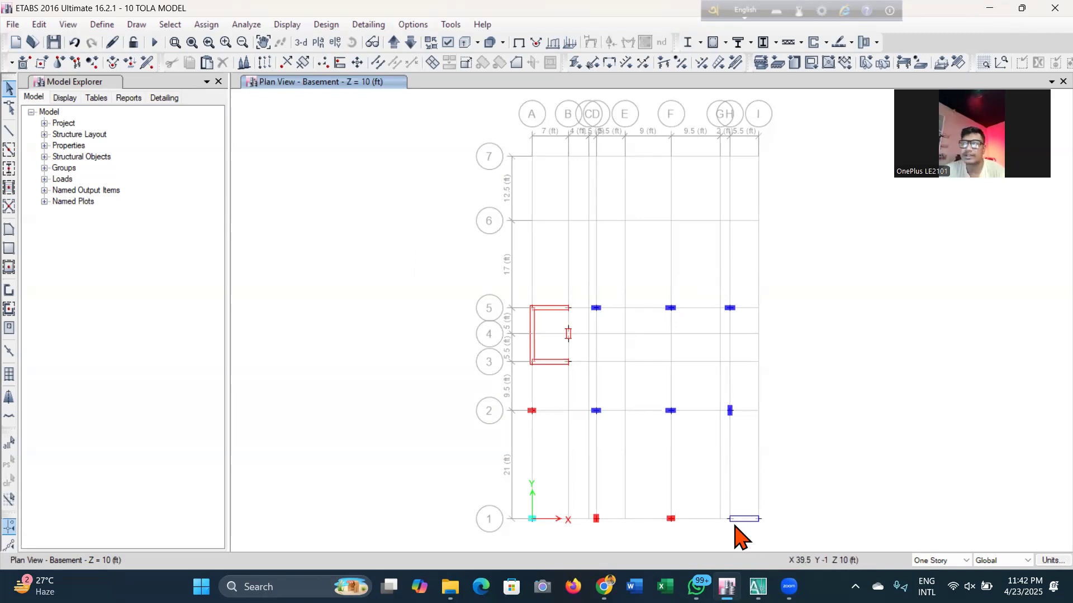
left_click(944, 560)
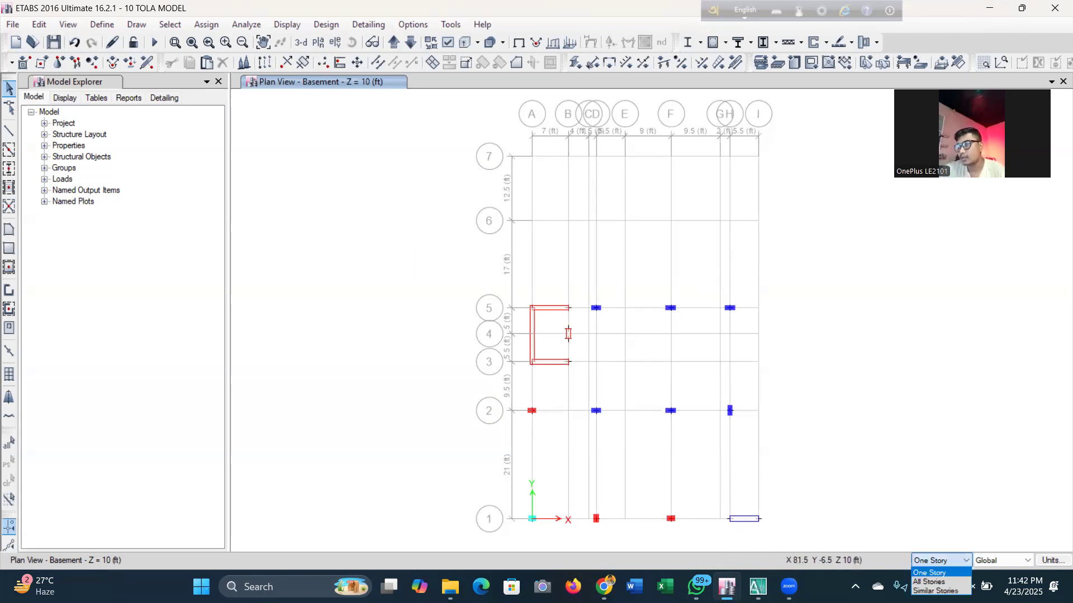
left_click(929, 582)
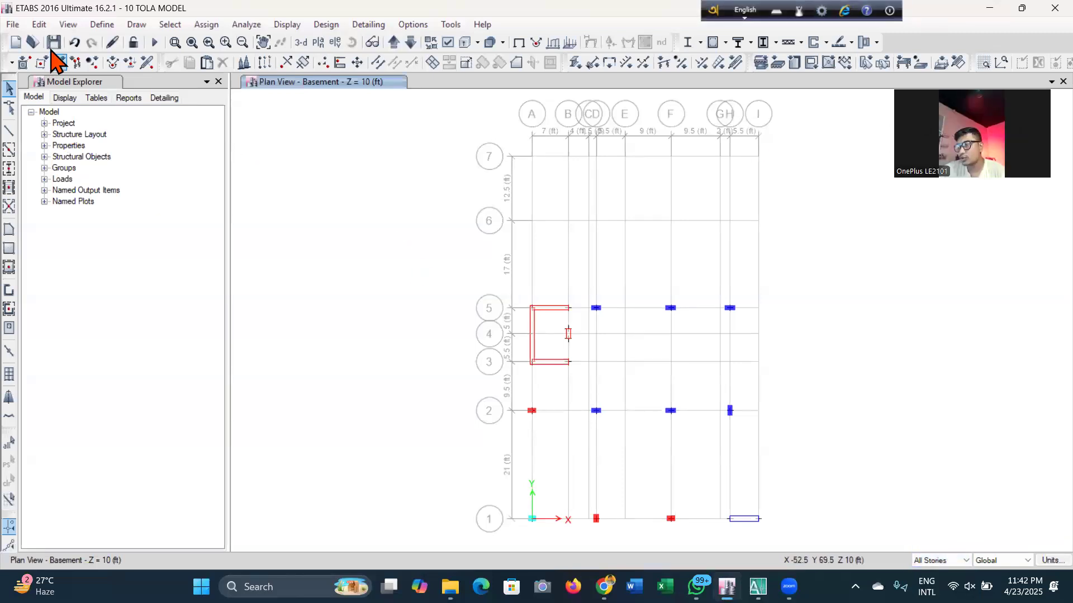
left_click(9, 168)
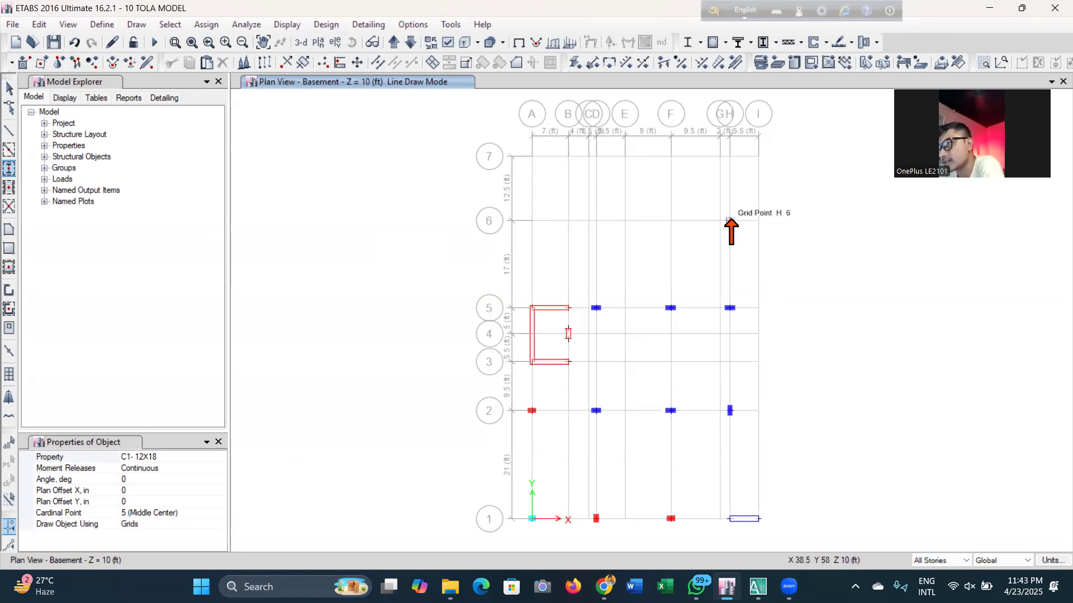
left_click(153, 479)
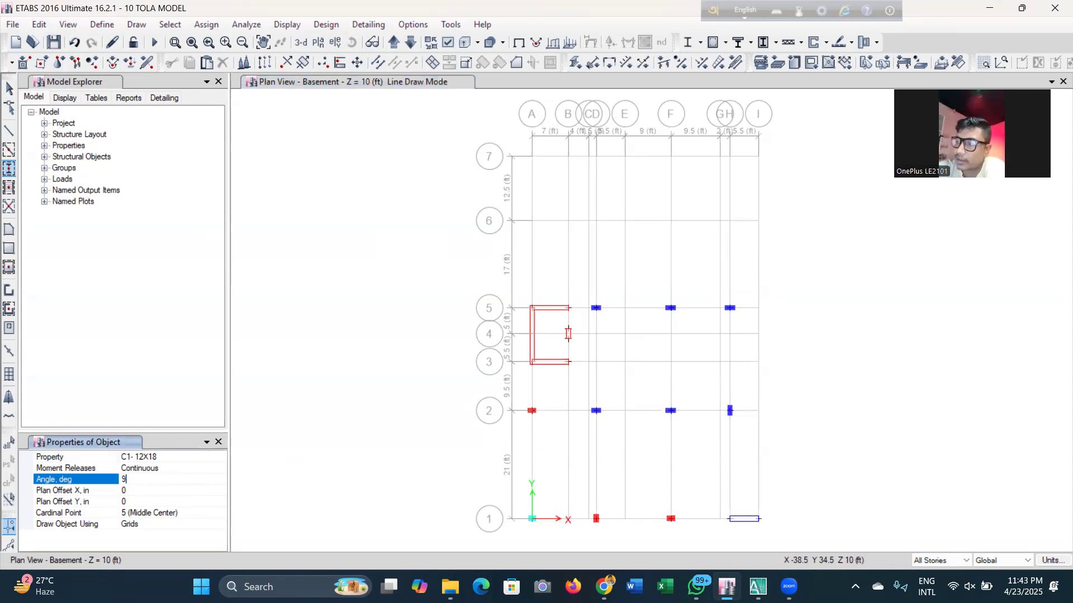
left_click(150, 491)
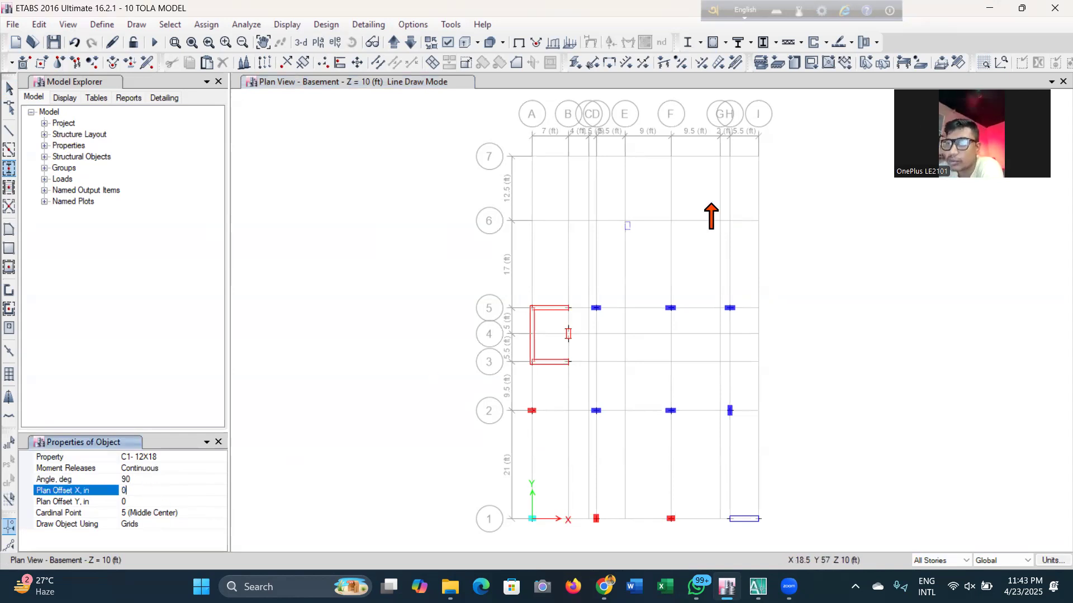
Try placing a C1- 12X18 column at grid point H-6 and undo it
left_click(733, 223)
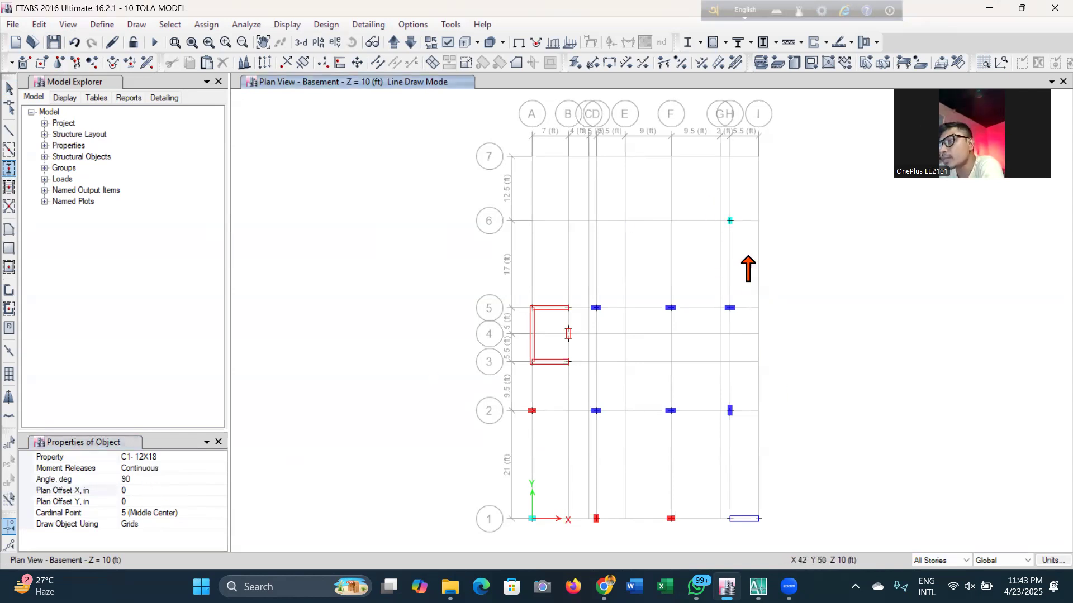
scroll(737, 235, "up", 3)
scroll(740, 271, "down", 5)
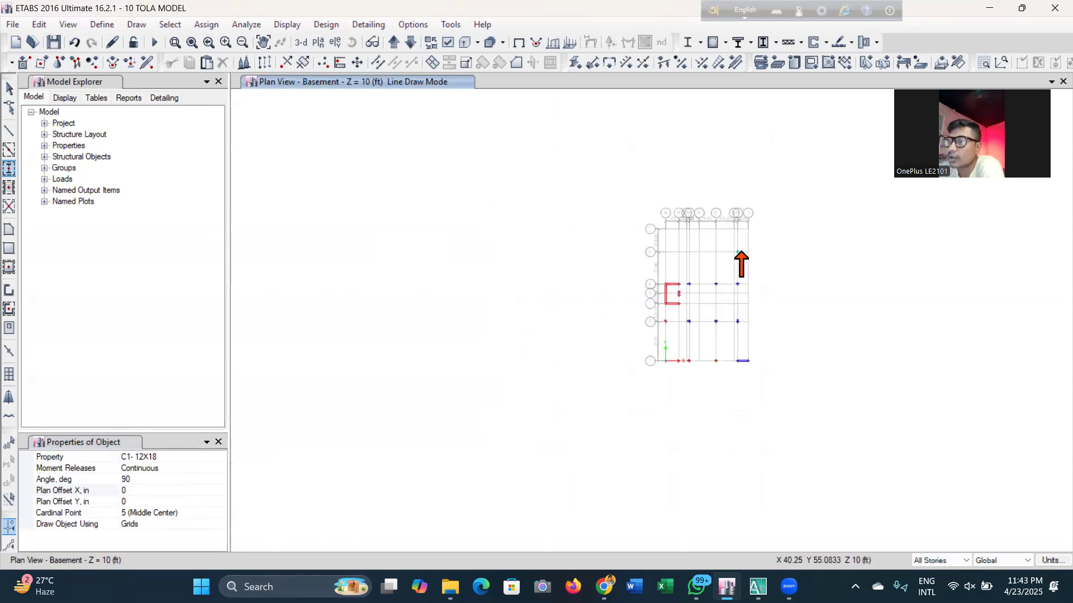
key("ctrl+z")
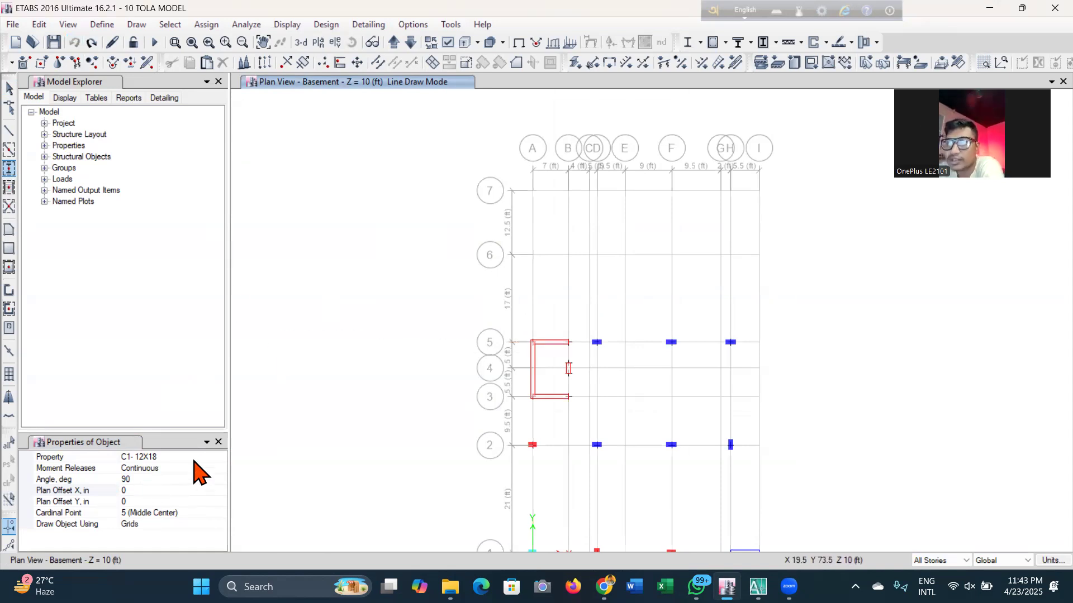
Set the column section to C3-12X24 and place the column at grid point H-6
left_click(221, 458)
left_click(221, 459)
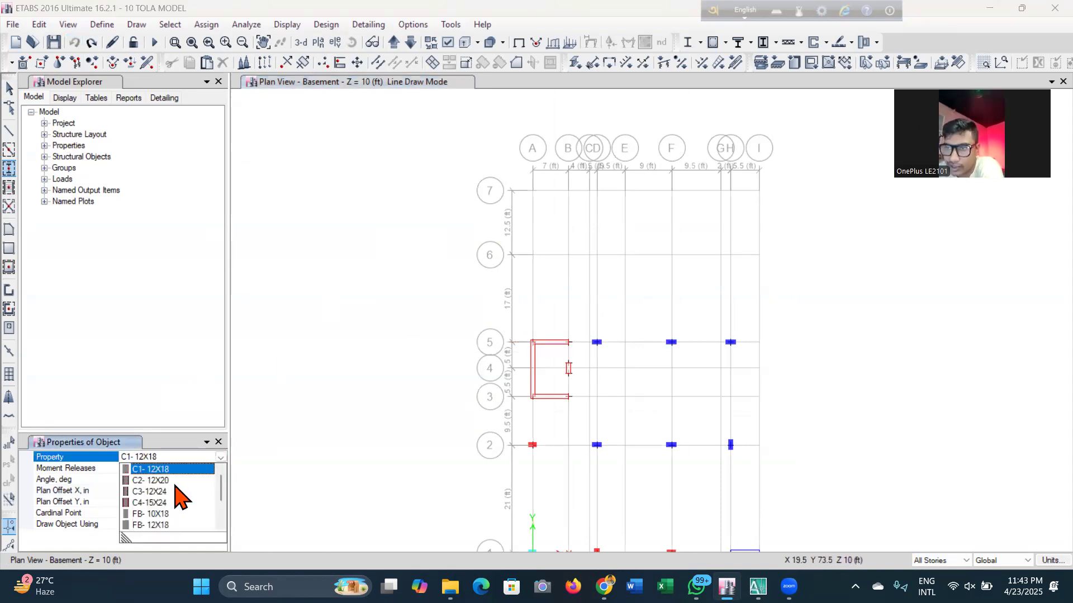
left_click(168, 491)
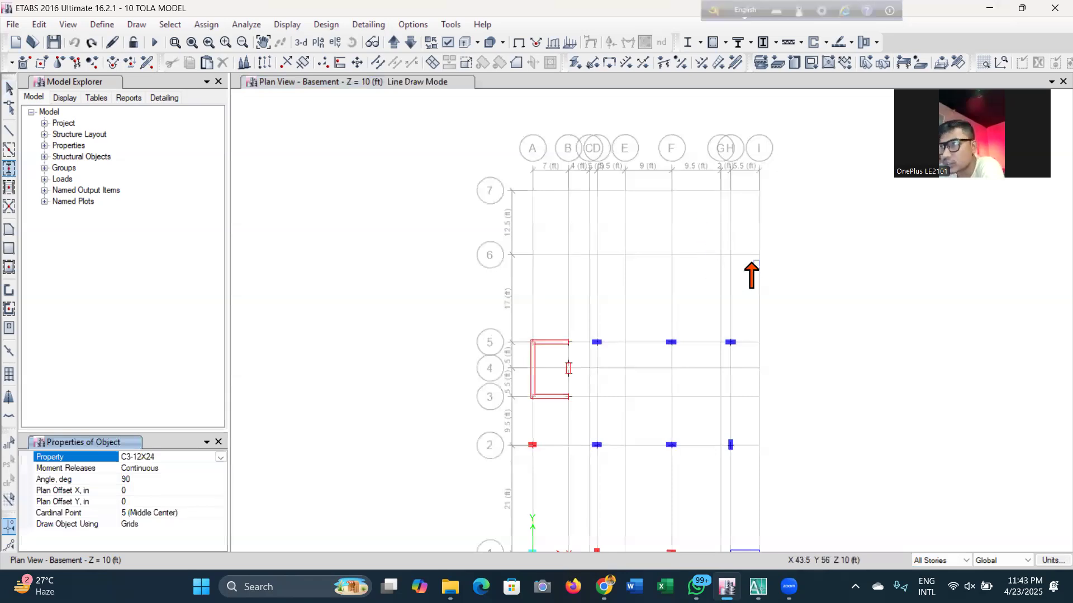
left_click(731, 254)
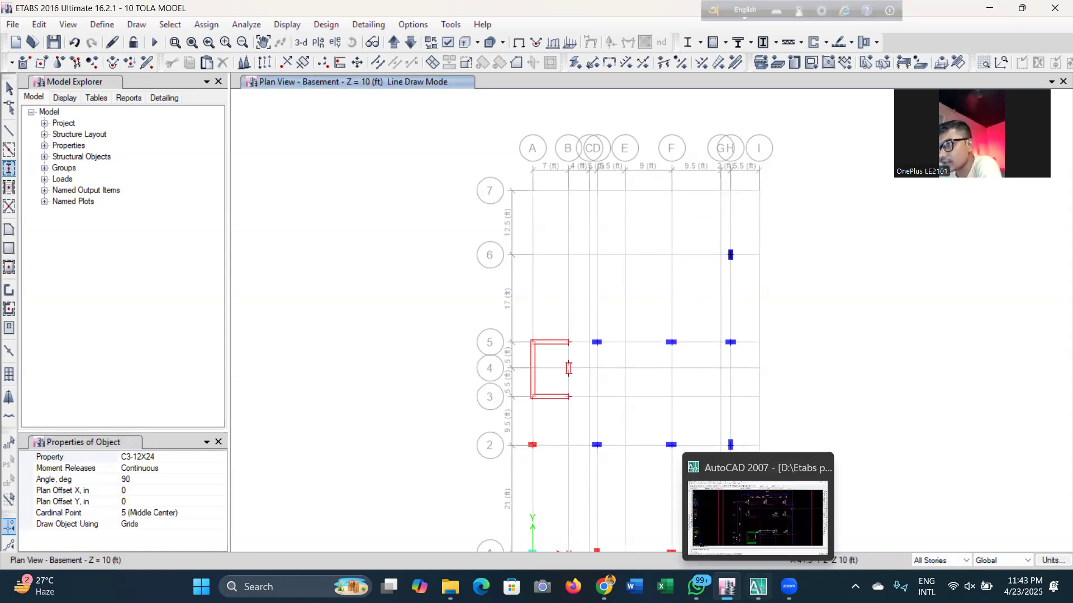
Check the grid line 6 columns in the AutoCAD layout plan, return to ETABS, and place a C3-12X24 column at F-6 with angle 0
left_click(758, 584)
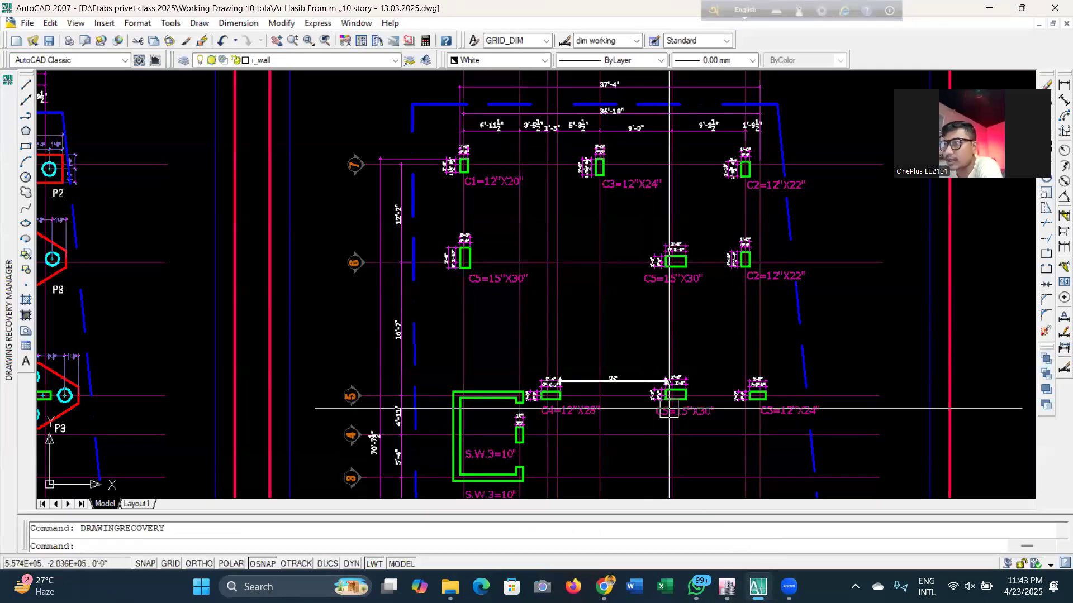
scroll(709, 139, "up", 3)
scroll(641, 200, "down", 3)
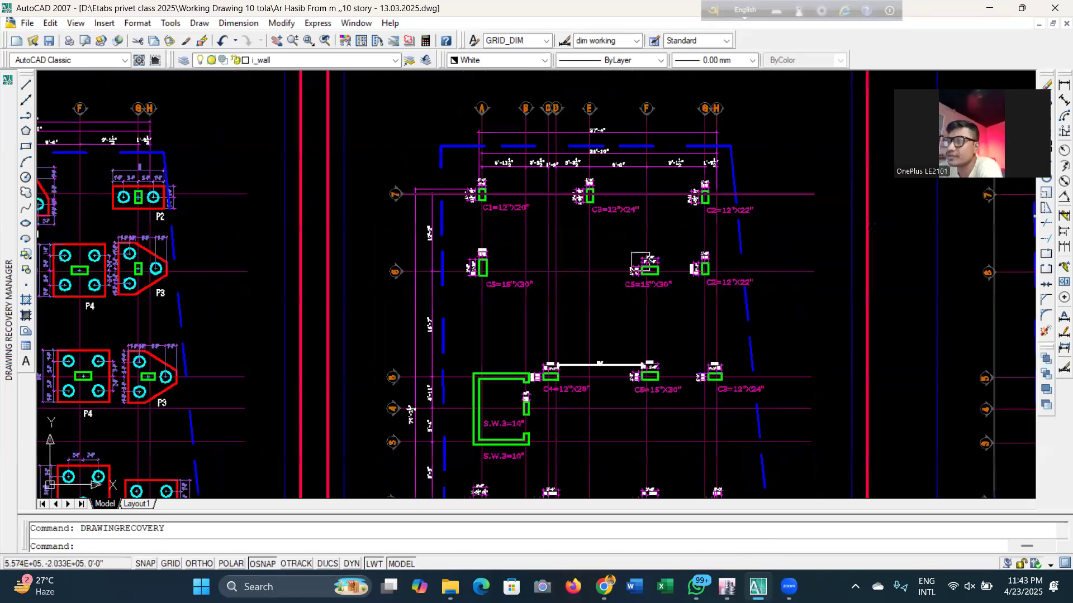
left_click(989, 7)
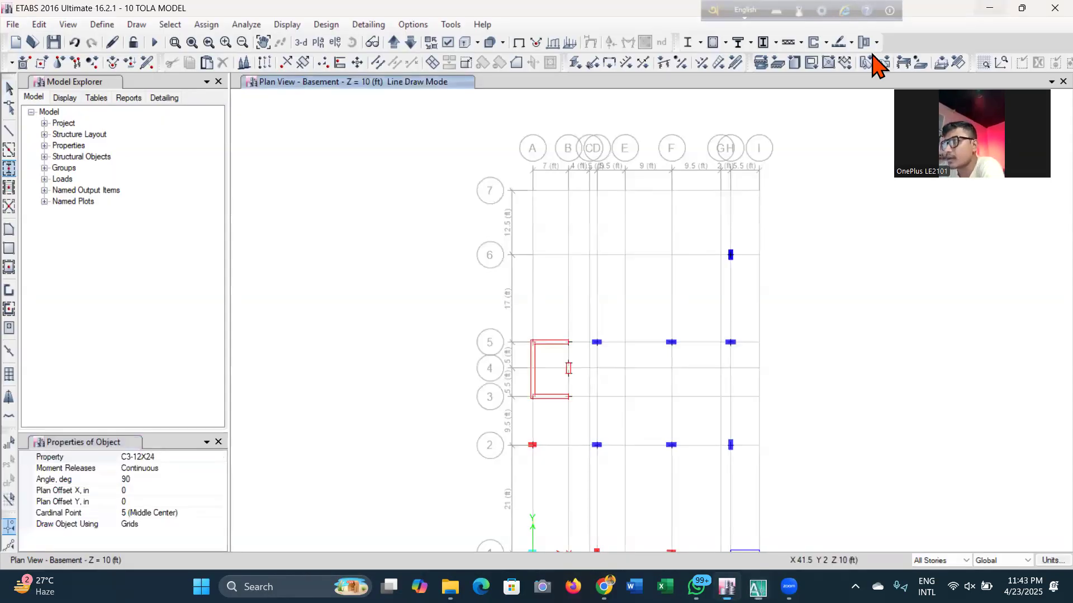
scroll(659, 146, "up", 3)
scroll(660, 180, "down", 3)
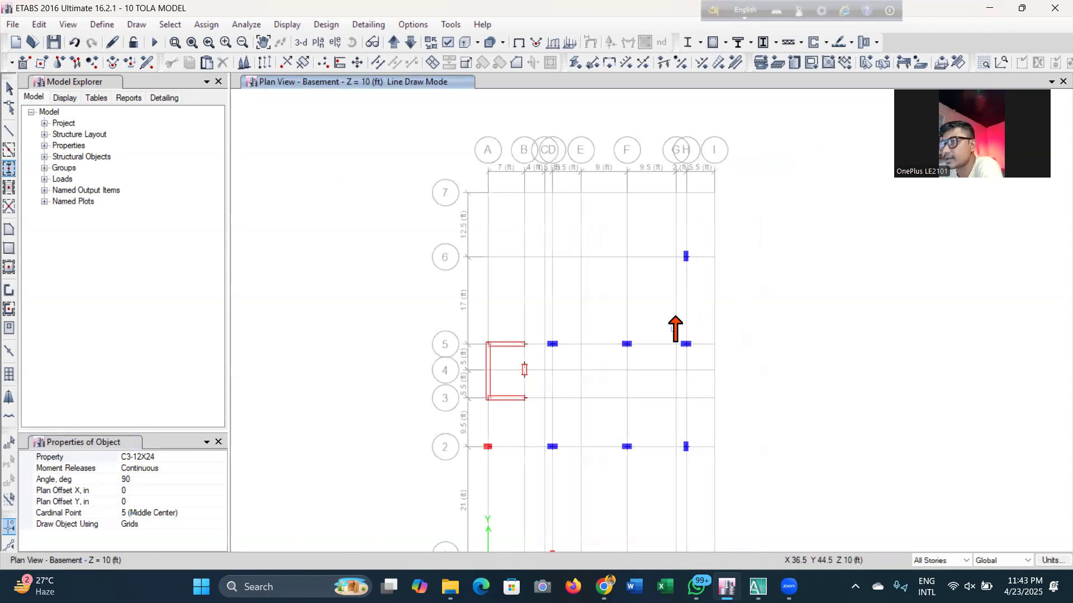
scroll(659, 180, "up", 3)
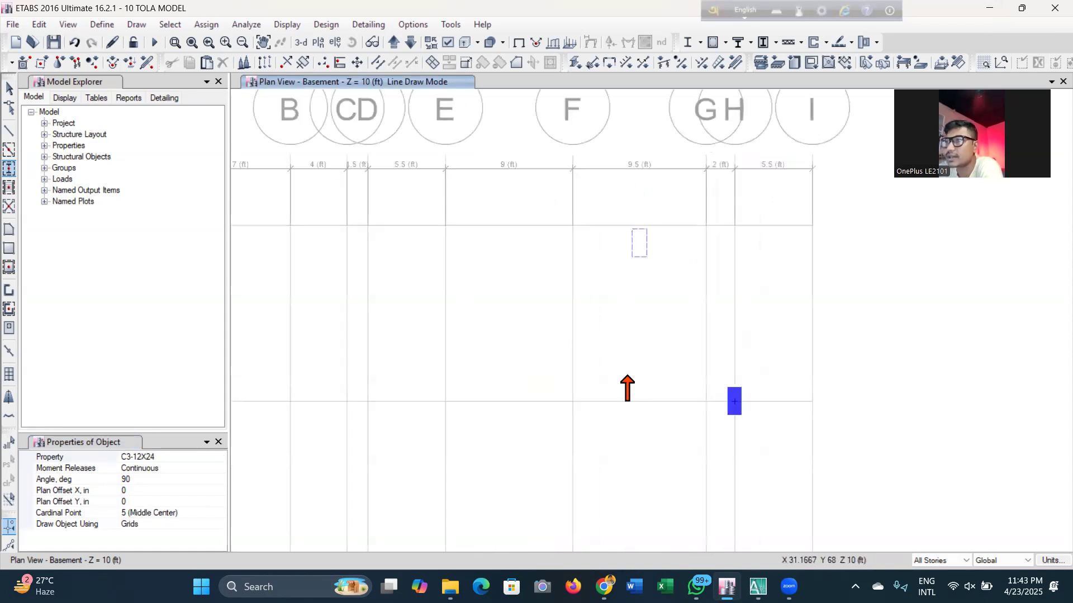
left_click(153, 478)
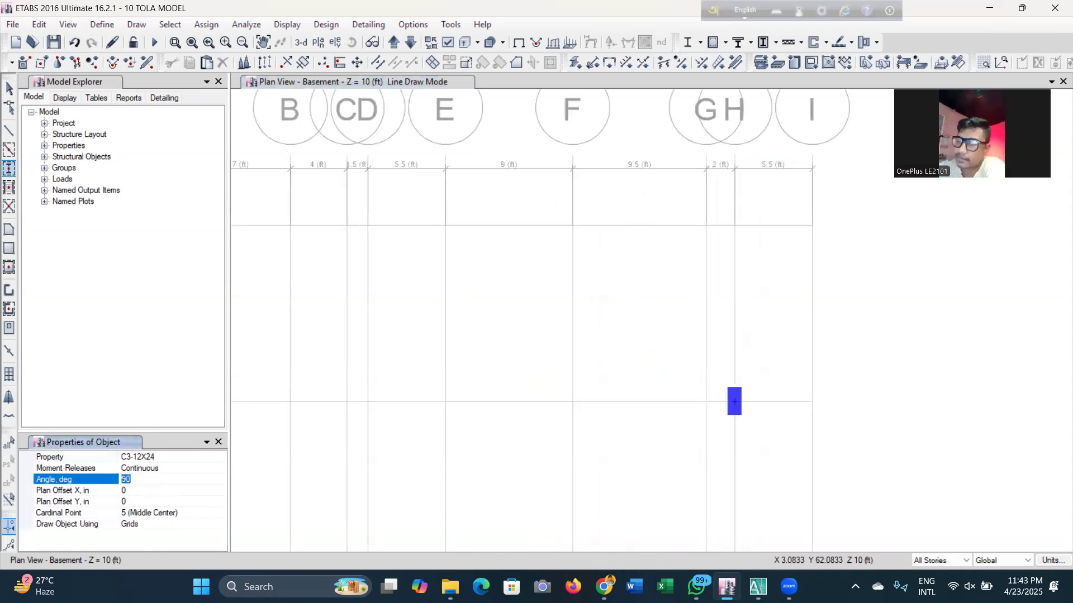
left_click(572, 402)
scroll(612, 395, "down", 3)
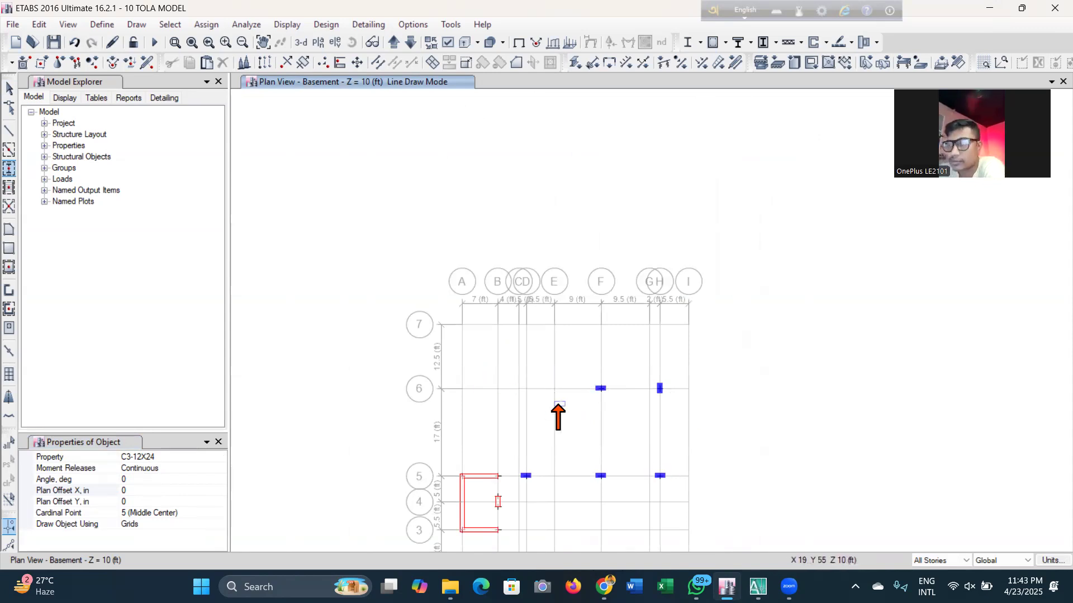
scroll(556, 411, "up", 3)
scroll(716, 344, "down", 3)
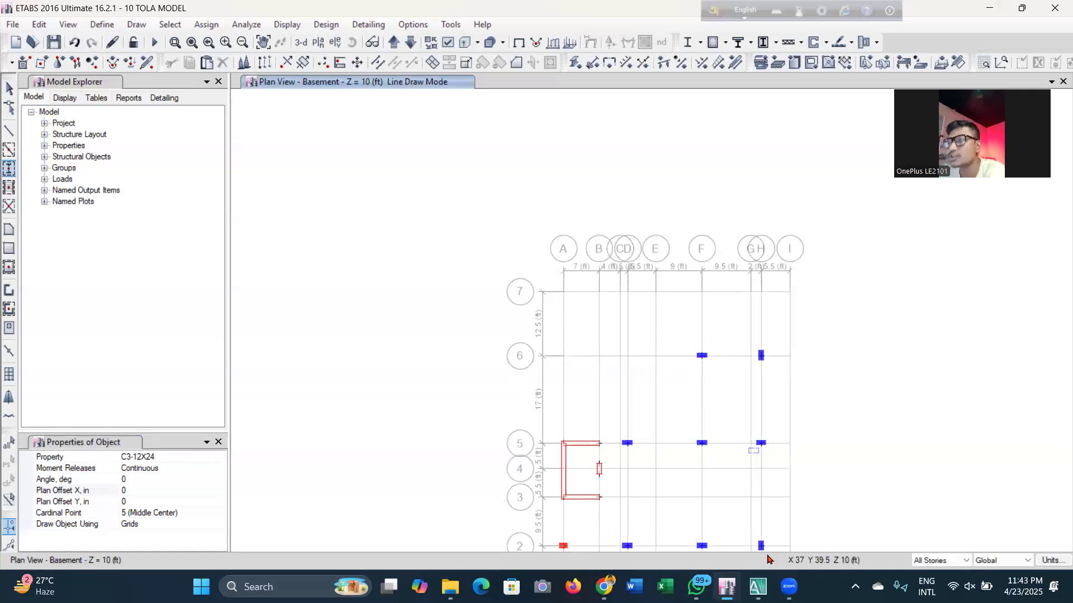
Set the column section to C4-15X24 with a 90-degree angle and place the column at grid point A-6
mouse_move(757, 587)
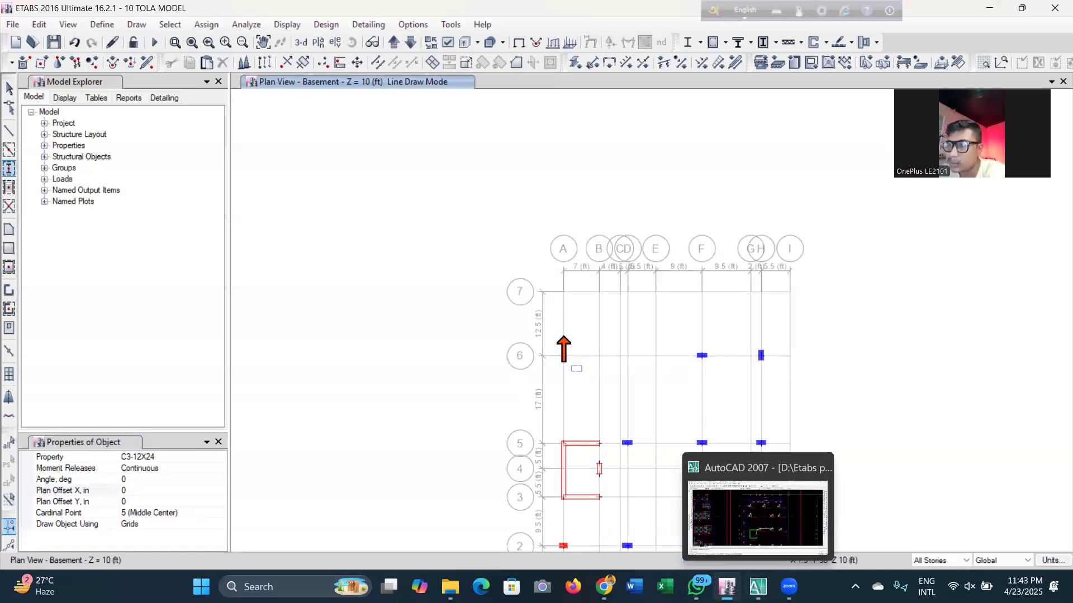
left_click(210, 457)
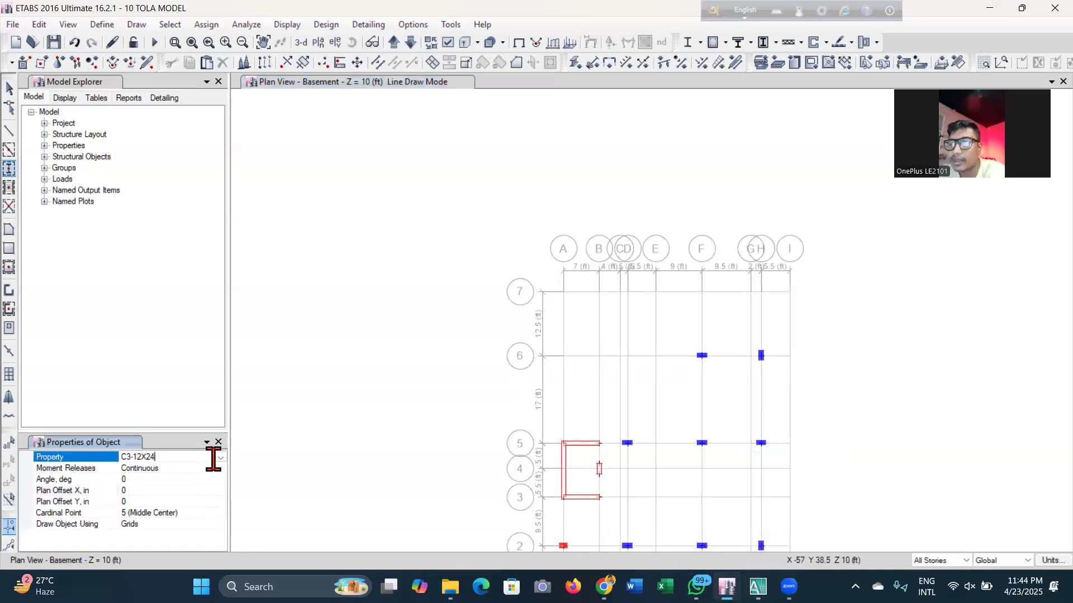
left_click(221, 456)
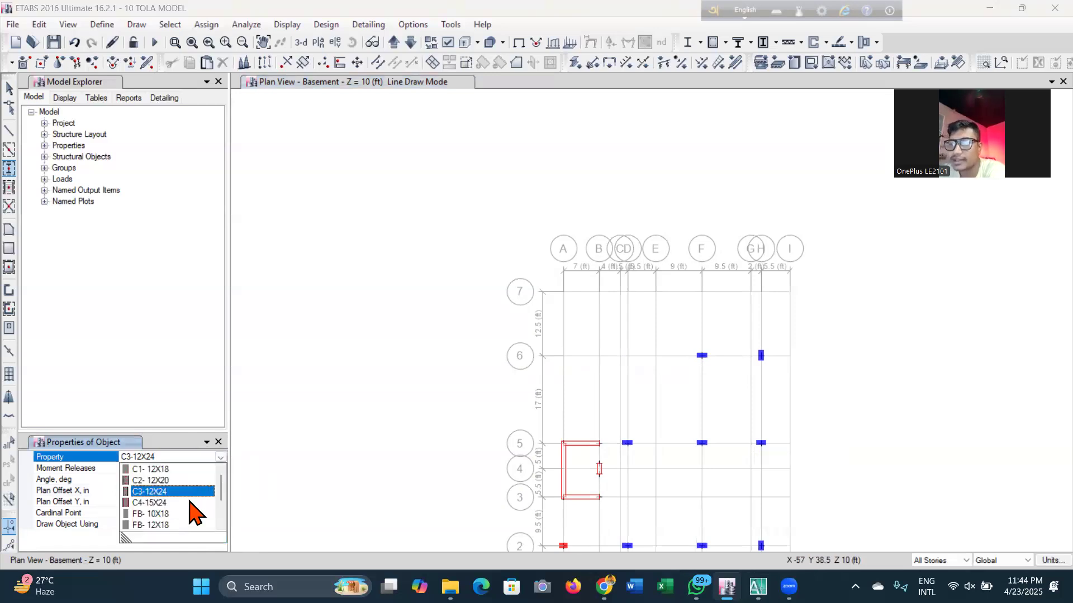
left_click(168, 503)
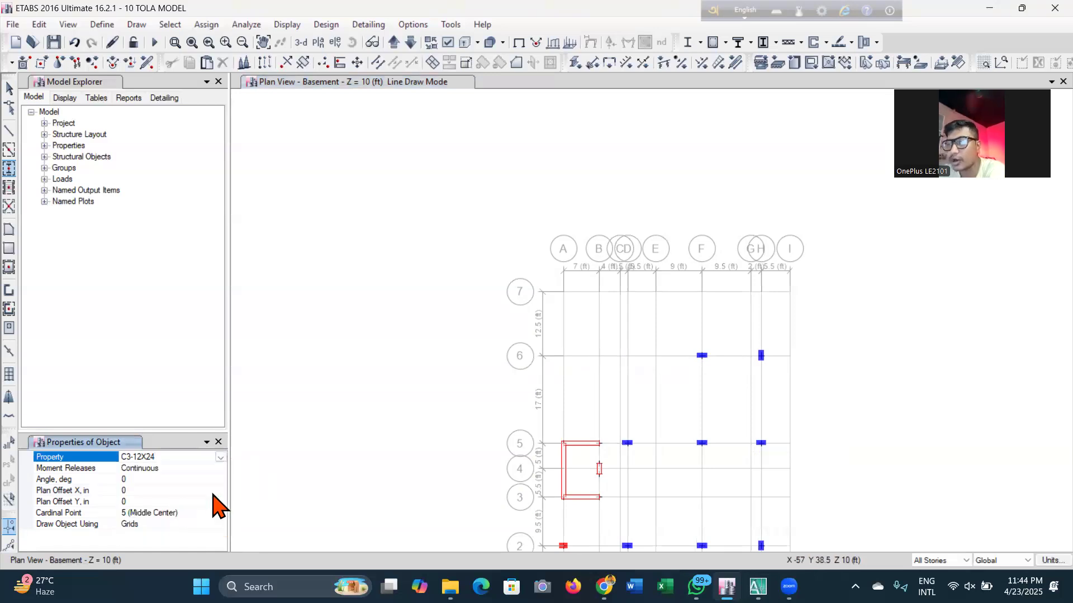
left_click(166, 479)
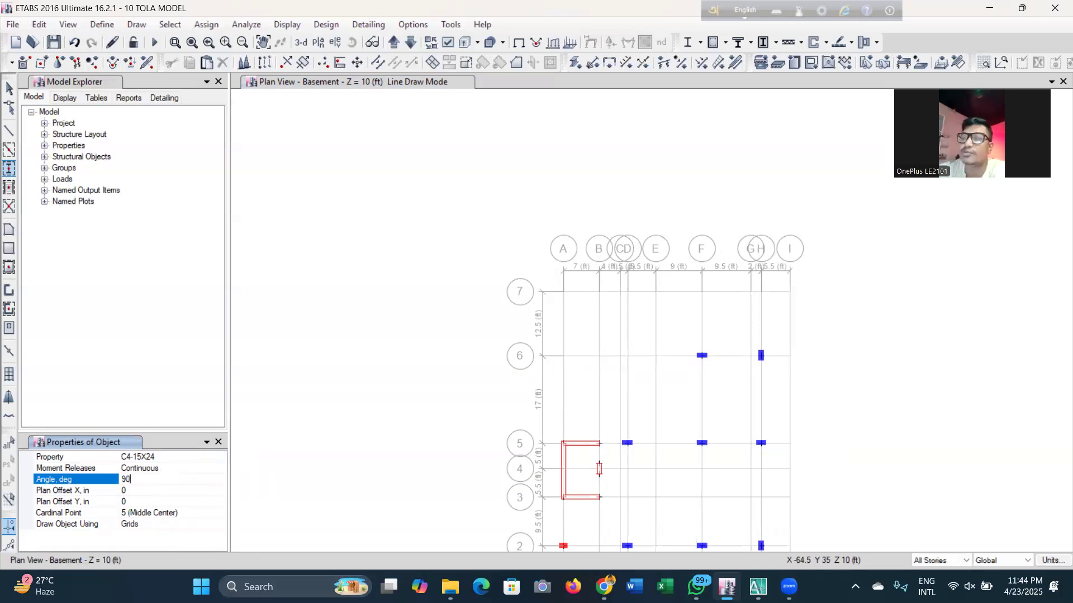
left_click(157, 502)
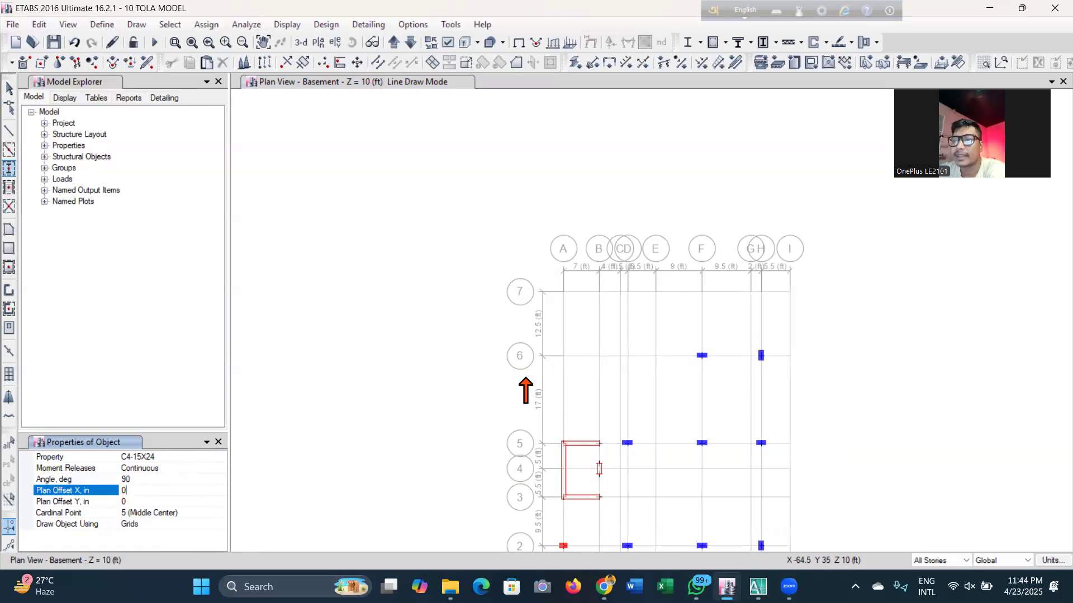
left_click(563, 357)
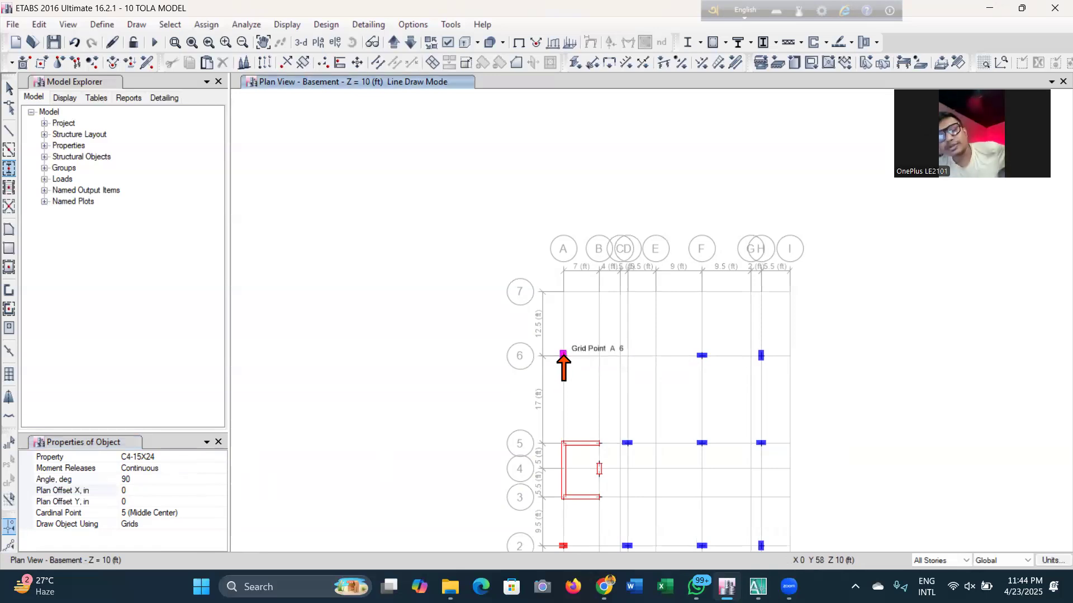
Exit column drawing and save the model
scroll(672, 354, "down", 5)
scroll(671, 356, "up", 5)
middle_click_drag(622, 411, 583, 295)
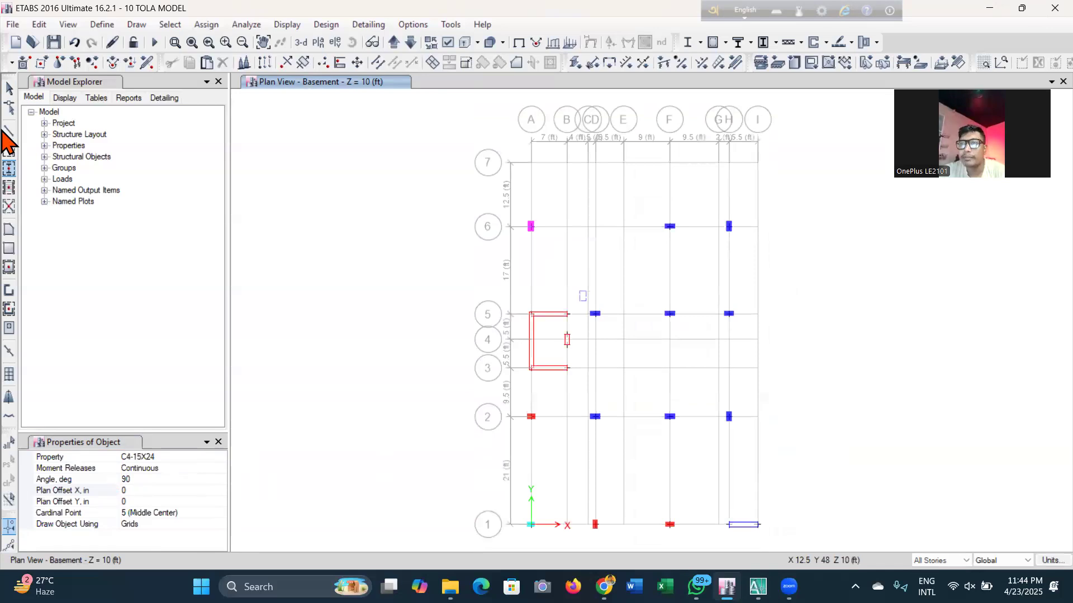
left_click(54, 46)
Switch to AutoCAD and examine the FB beam sizes and positions around grid lines 5 to 7 in the super structure beam layout
mouse_move(758, 586)
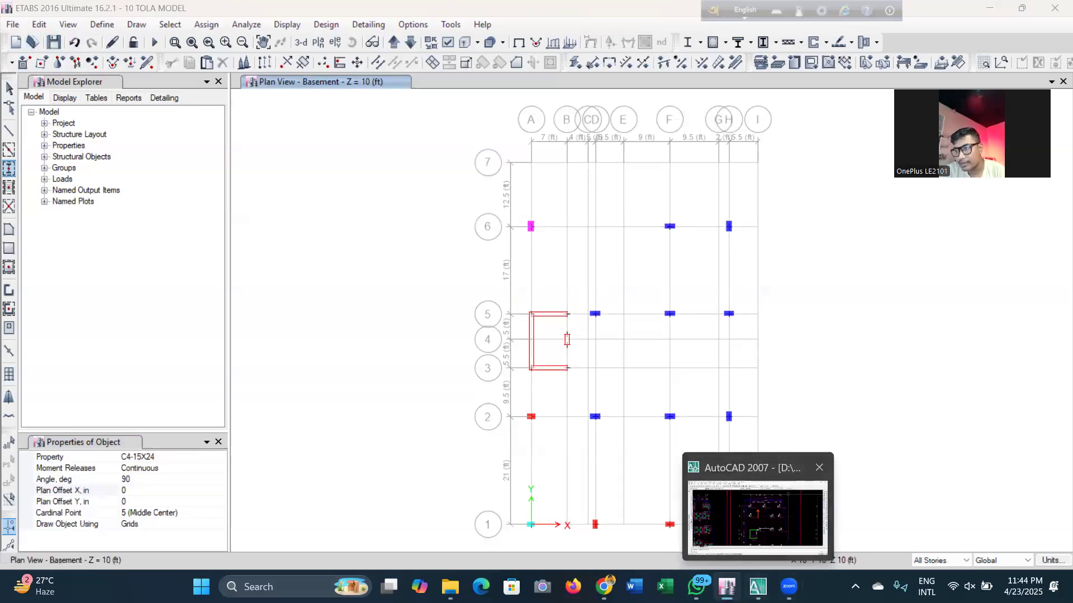
left_click(757, 517)
scroll(601, 335, "down", 3)
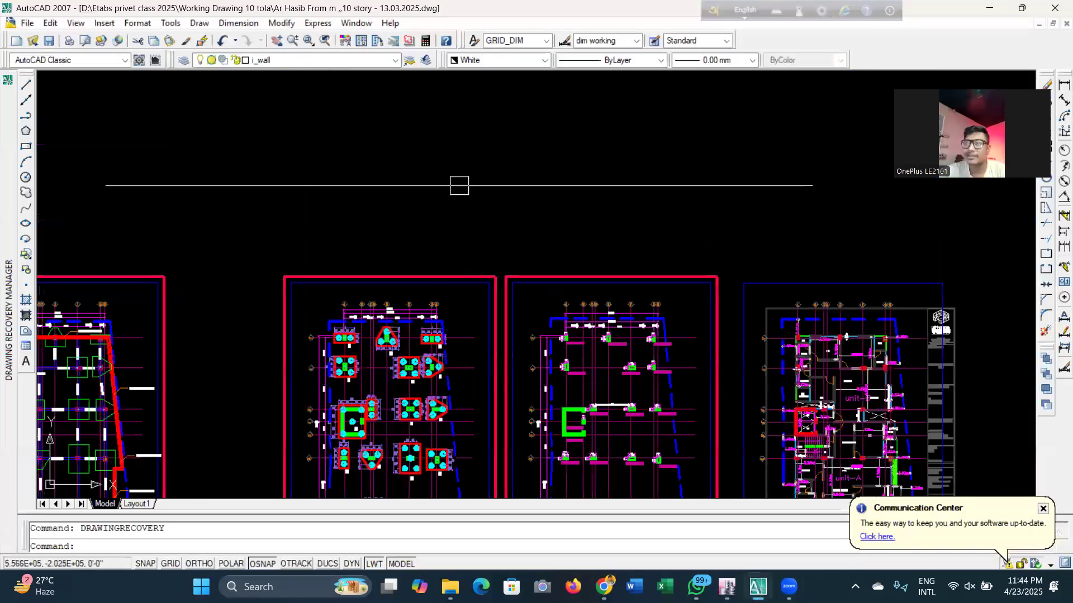
scroll(458, 185, "down", 4)
scroll(229, 391, "down", 2)
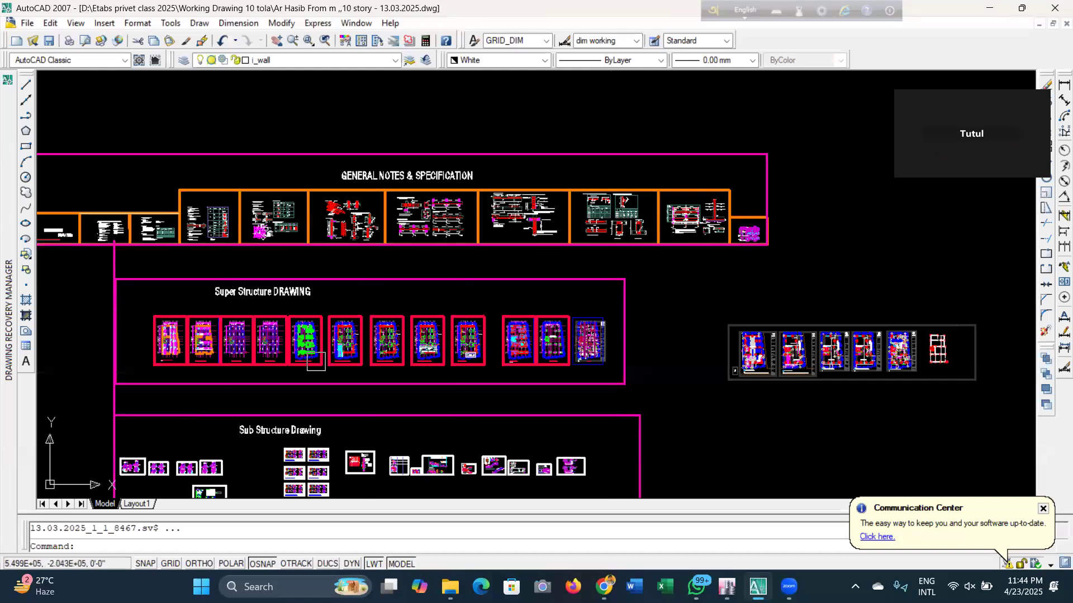
scroll(215, 374, "up", 6)
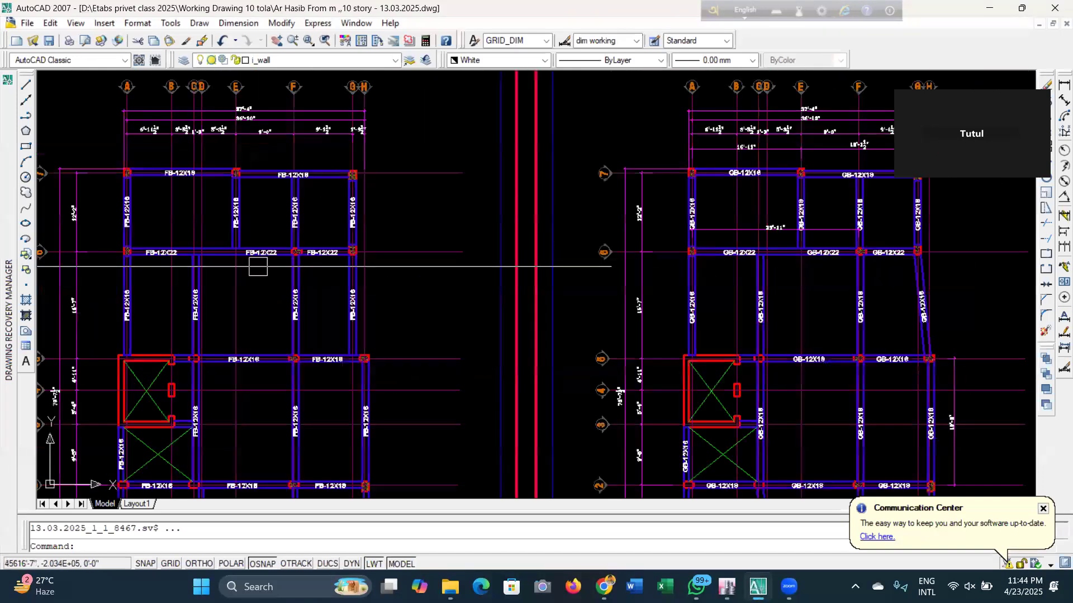
scroll(258, 266, "up", 4)
scroll(540, 251, "down", 2)
scroll(186, 270, "up", 3)
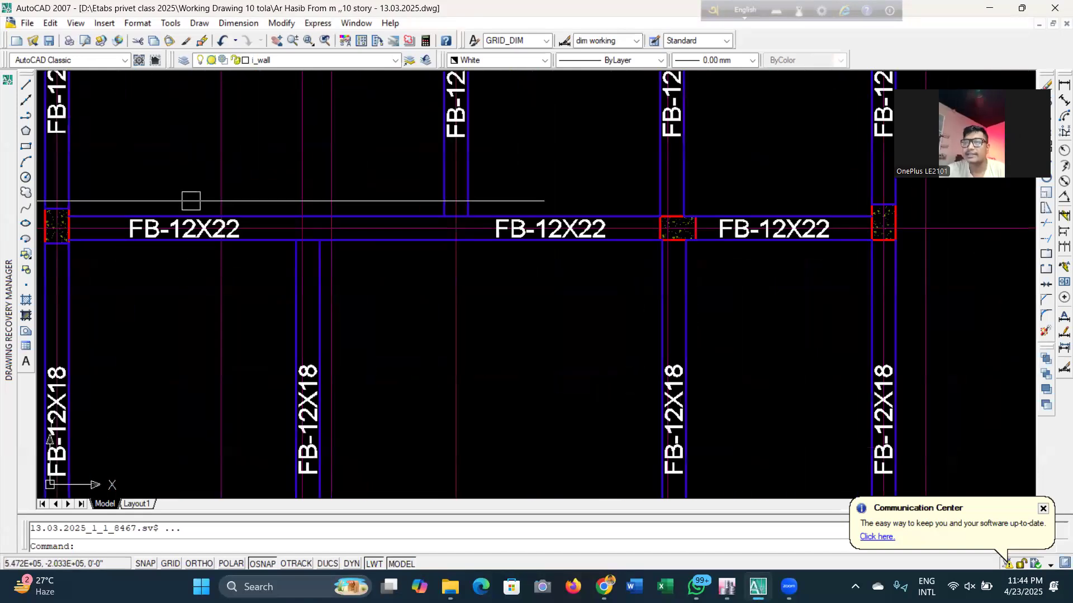
scroll(190, 201, "down", 2)
scroll(438, 232, "up", 1)
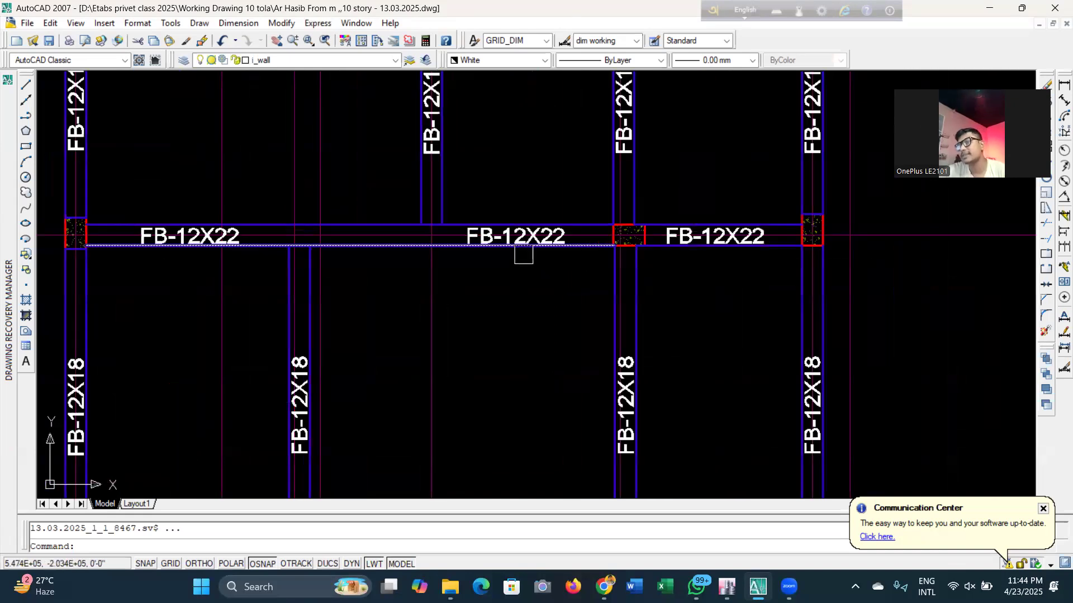
scroll(474, 316, "down", 2)
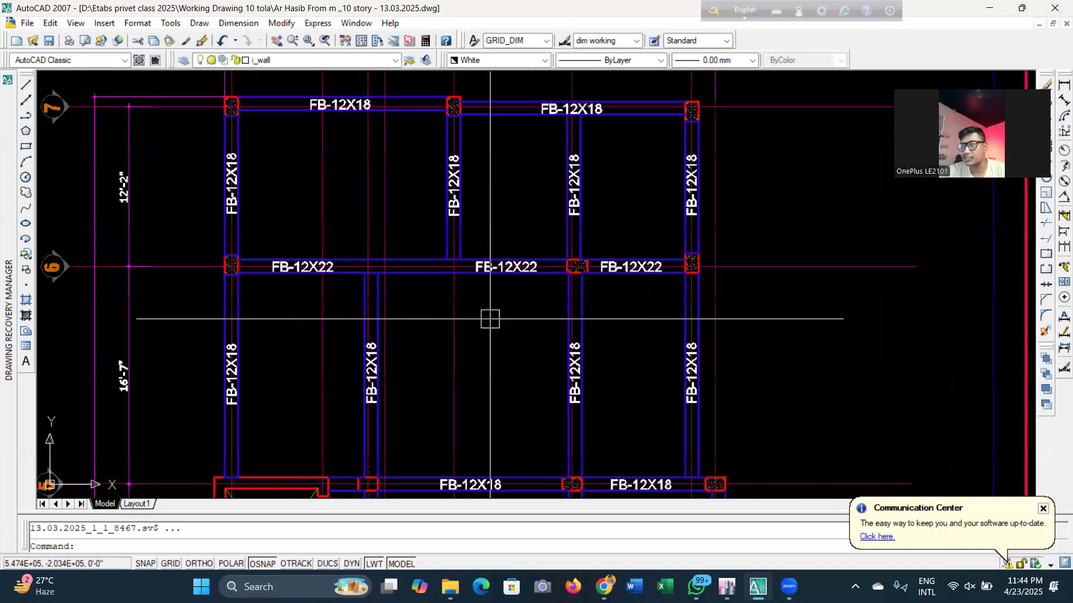
scroll(490, 319, "up", 1)
scroll(463, 263, "down", 2)
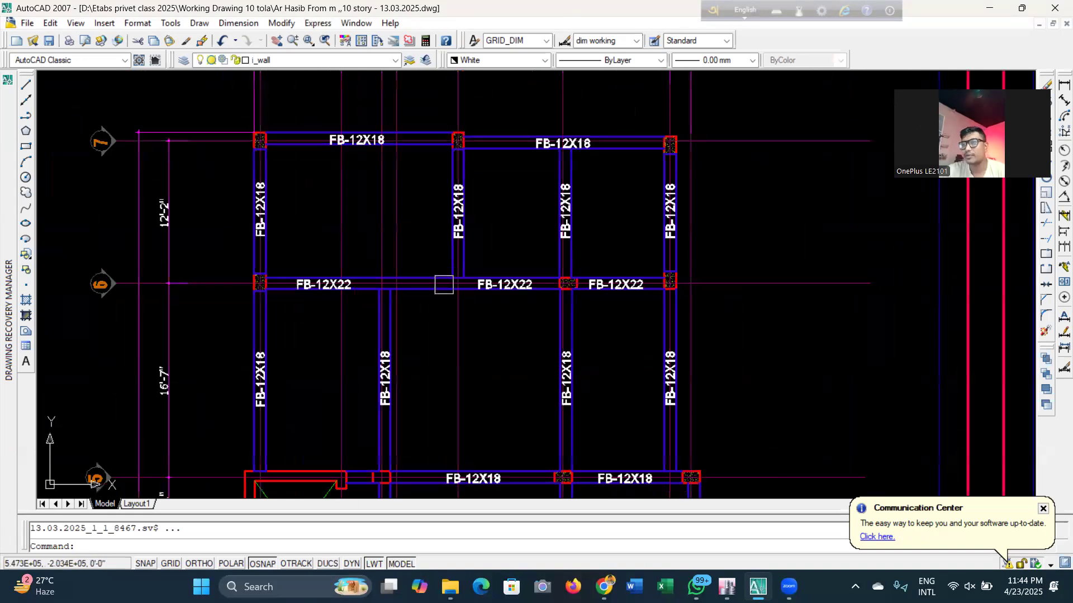
scroll(450, 311, "up", 2)
scroll(408, 387, "down", 4)
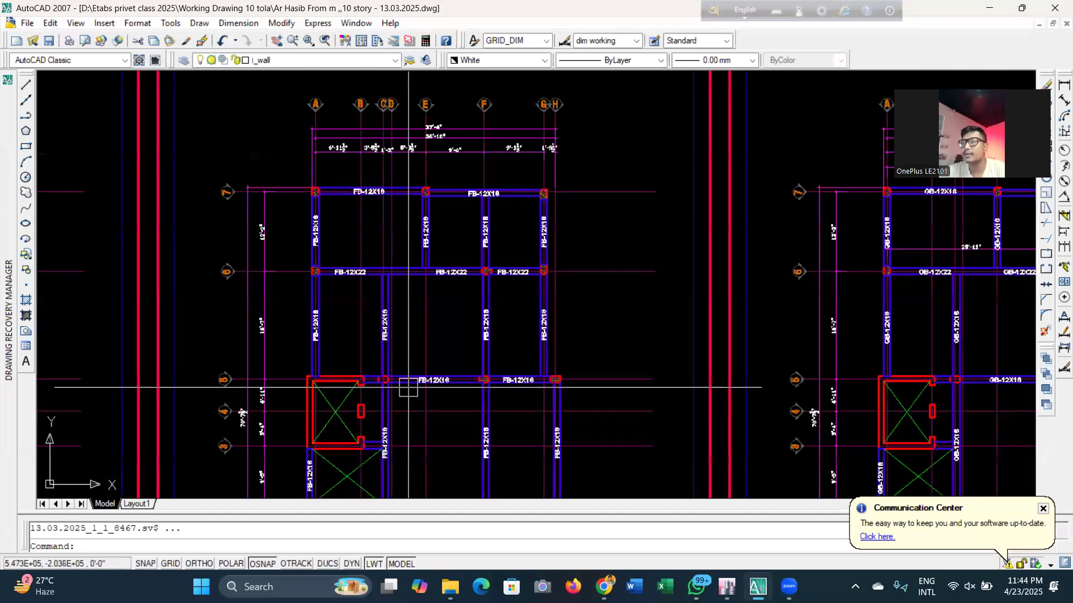
scroll(380, 267, "up", 3)
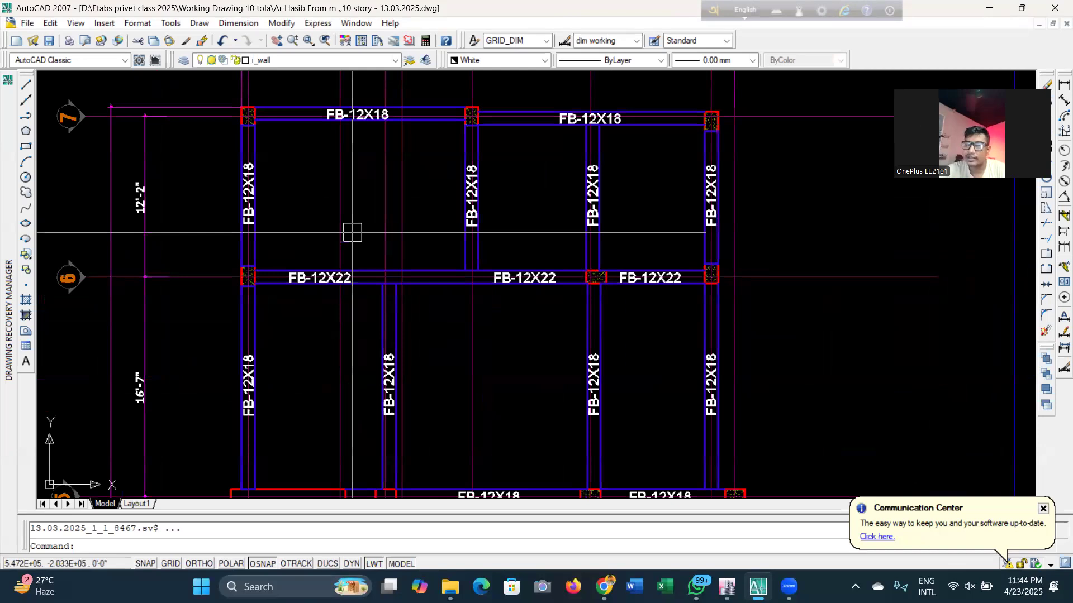
scroll(352, 232, "down", 3)
scroll(367, 315, "up", 5)
Delete the FB-12X18 beam's edge lines and label along grid line C between grid lines 5 and 6
left_click(360, 188)
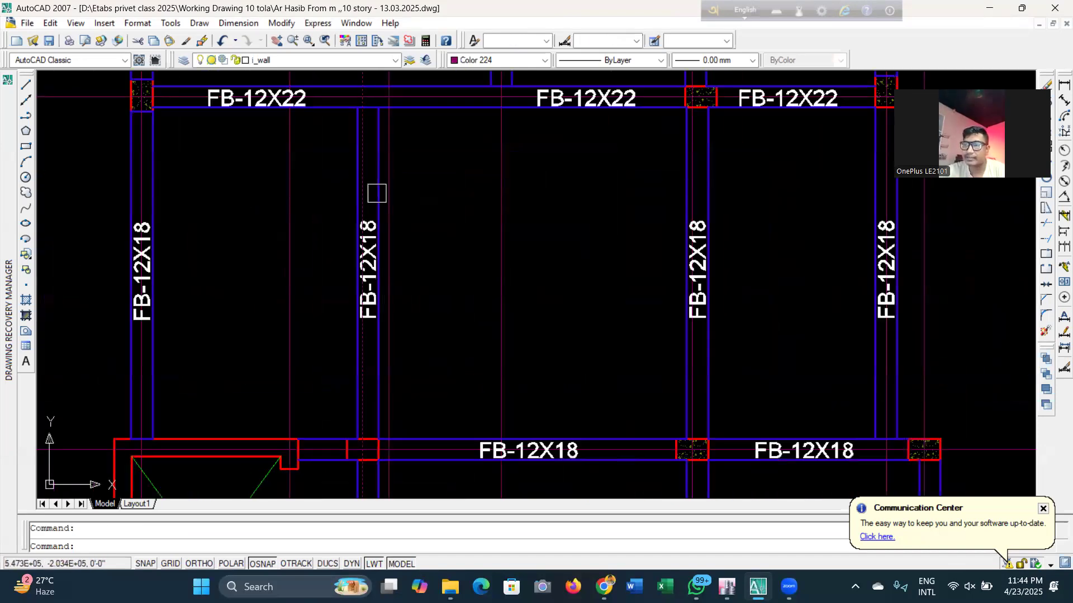
key("Escape")
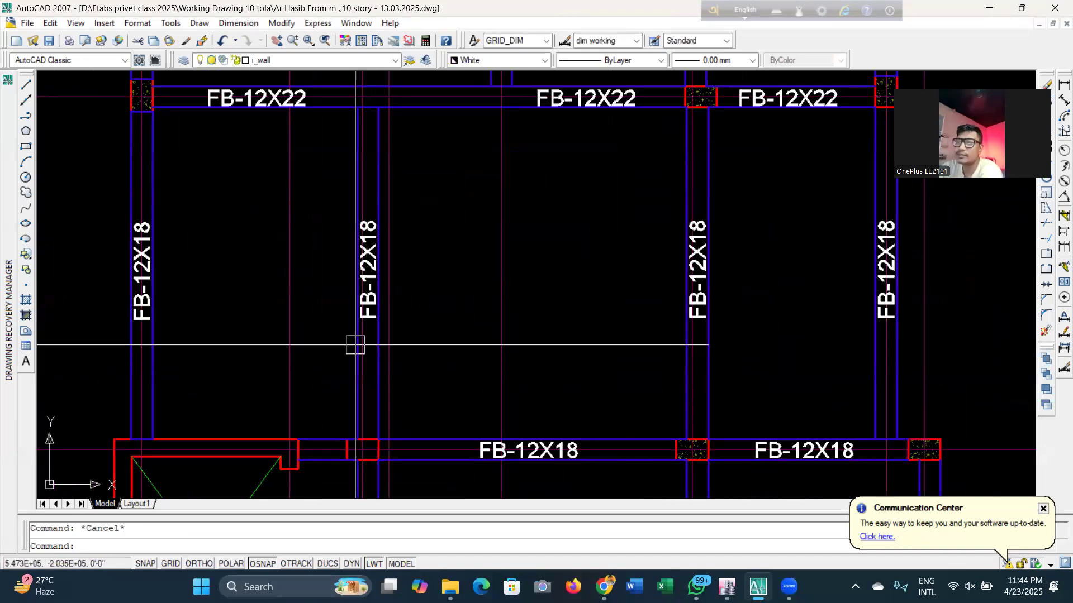
scroll(353, 155, "up", 2)
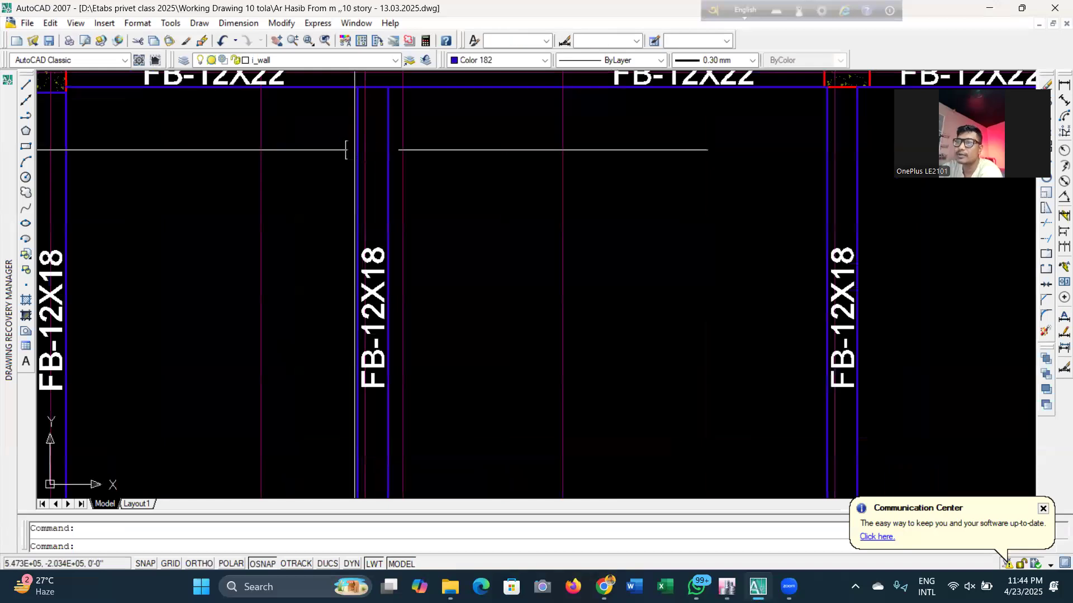
left_click(364, 232)
key("Delete")
left_click(384, 252)
key("Delete")
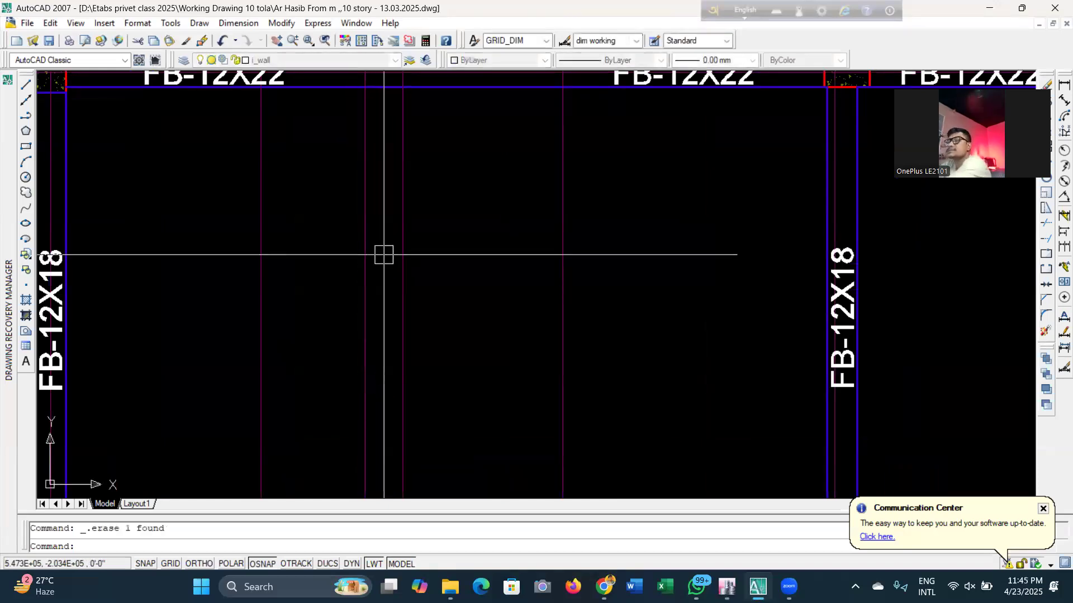
Delete the FB-12X22 label nearest grid line A on the grid line 6 beam
scroll(383, 255, "down", 5)
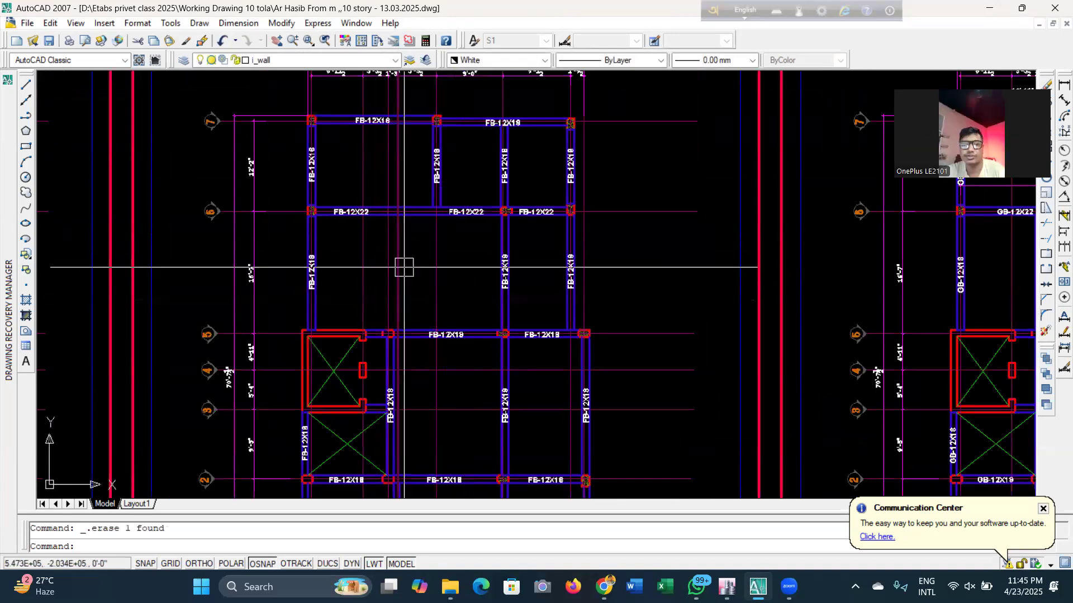
scroll(404, 267, "up", 2)
scroll(271, 218, "up", 3)
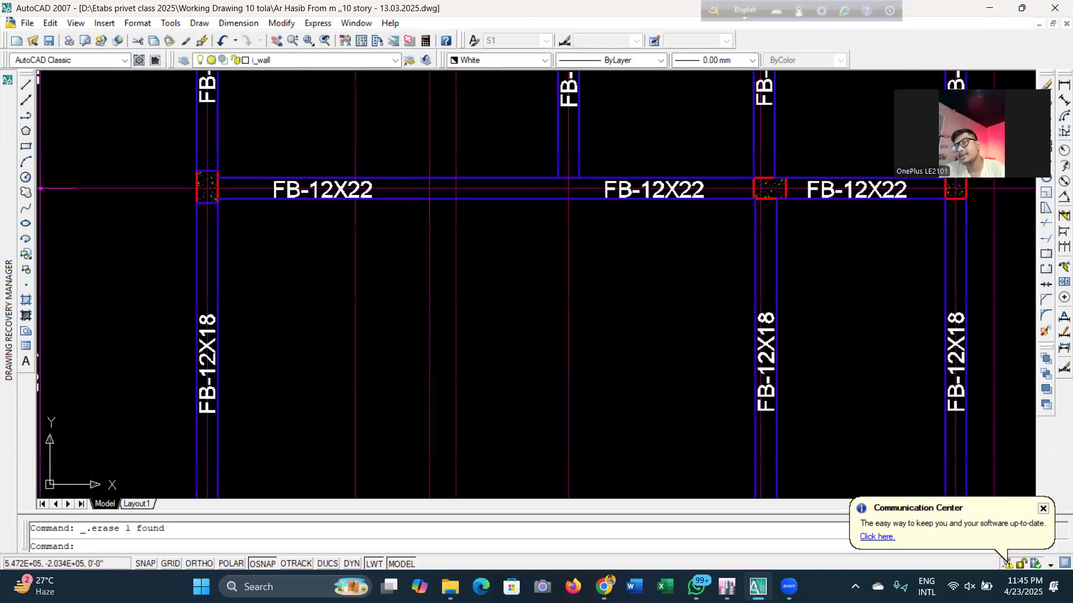
scroll(385, 188, "up", 2)
scroll(386, 187, "up", 3)
left_click(374, 190)
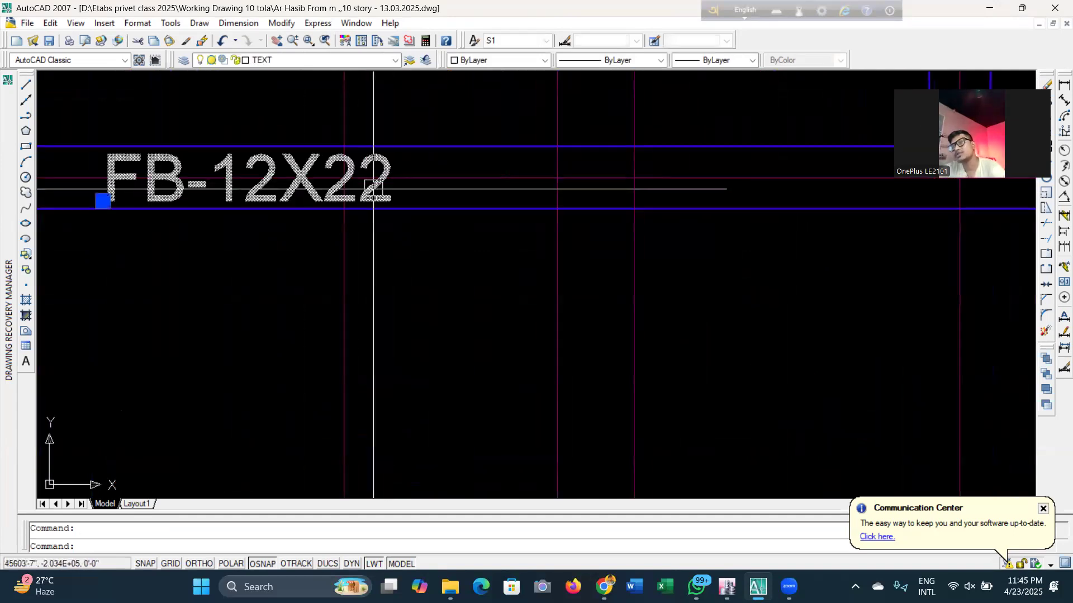
key("Delete")
scroll(373, 187, "down", 4)
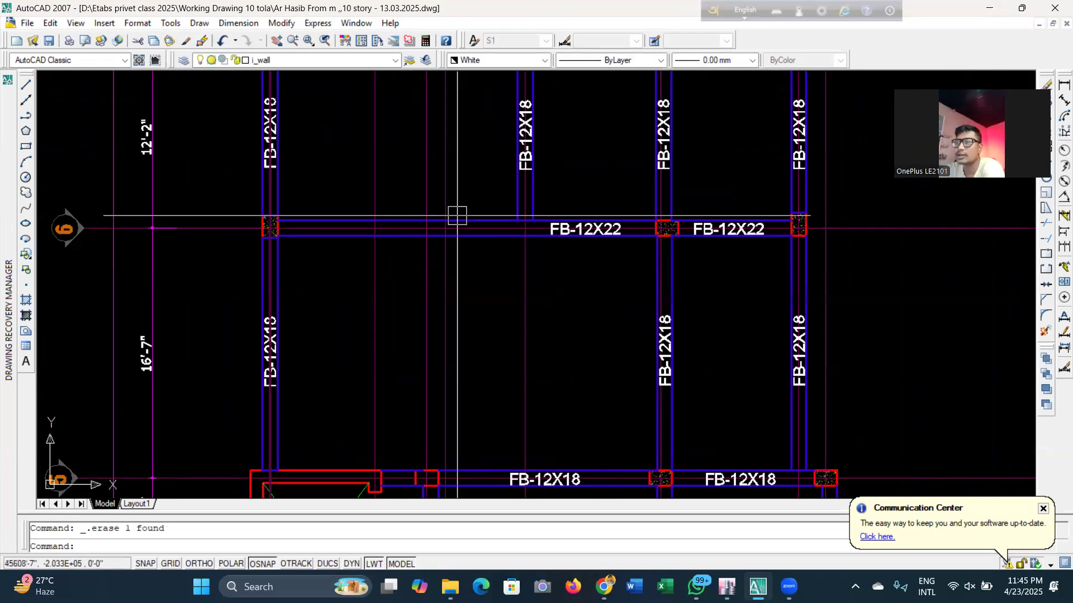
Move the remaining FB-12X22 label between grid lines A and F on grid line 6 to about mid-span, and save the drawing
scroll(514, 212, "up", 2)
left_click(574, 237)
type("m")
key("Return")
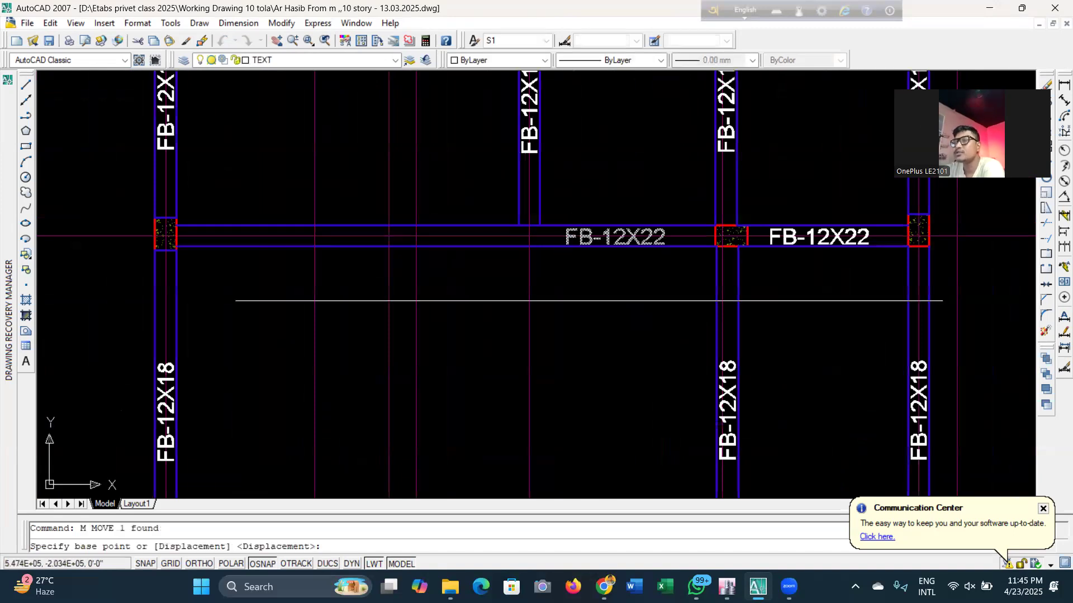
left_click(638, 359)
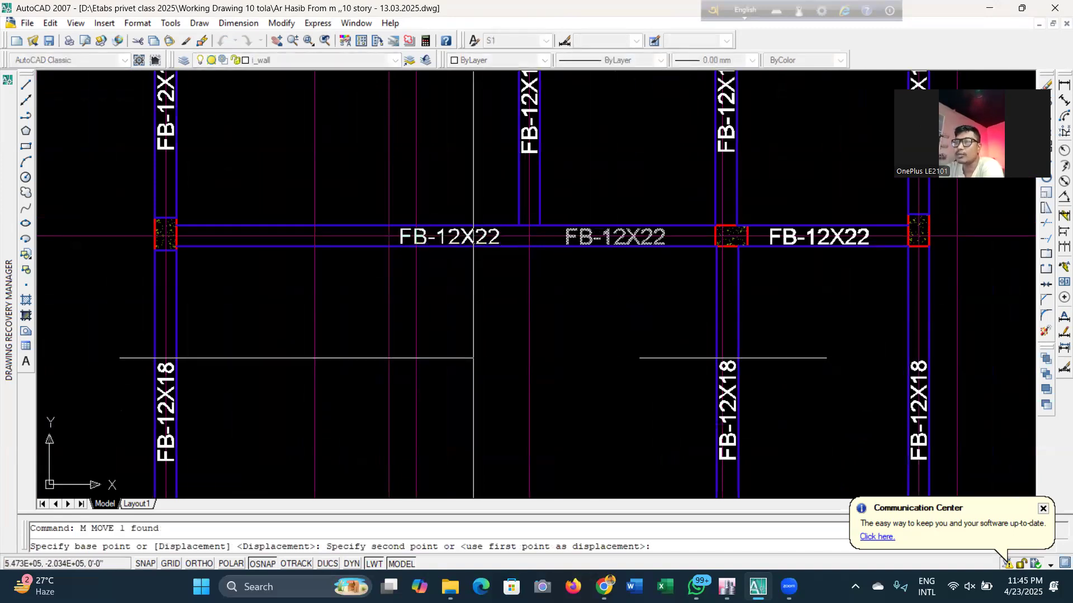
left_click(473, 358)
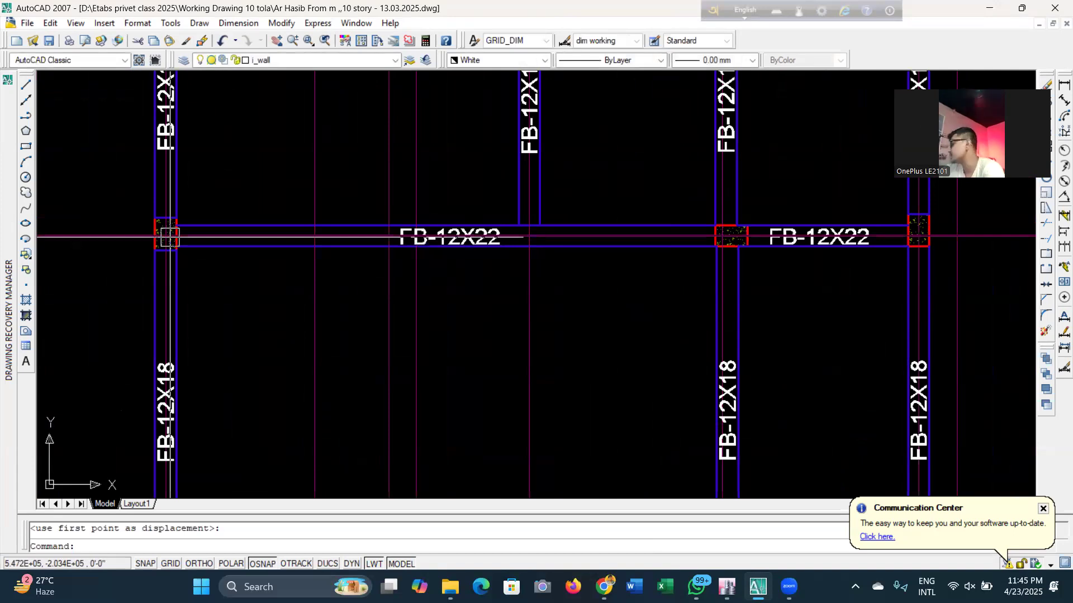
left_click(49, 42)
Examine the edited beam arrangement between grid lines 5 and 7 in the floor beam layout plan, alongside the grade beam layout plan
scroll(459, 338, "down", 3)
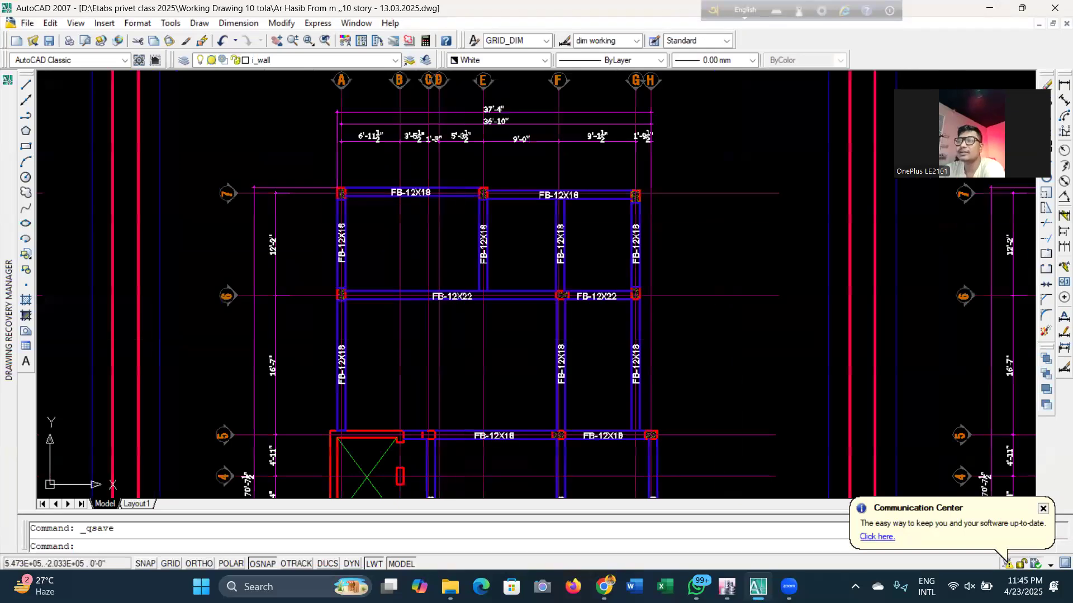
scroll(497, 339, "up", 3)
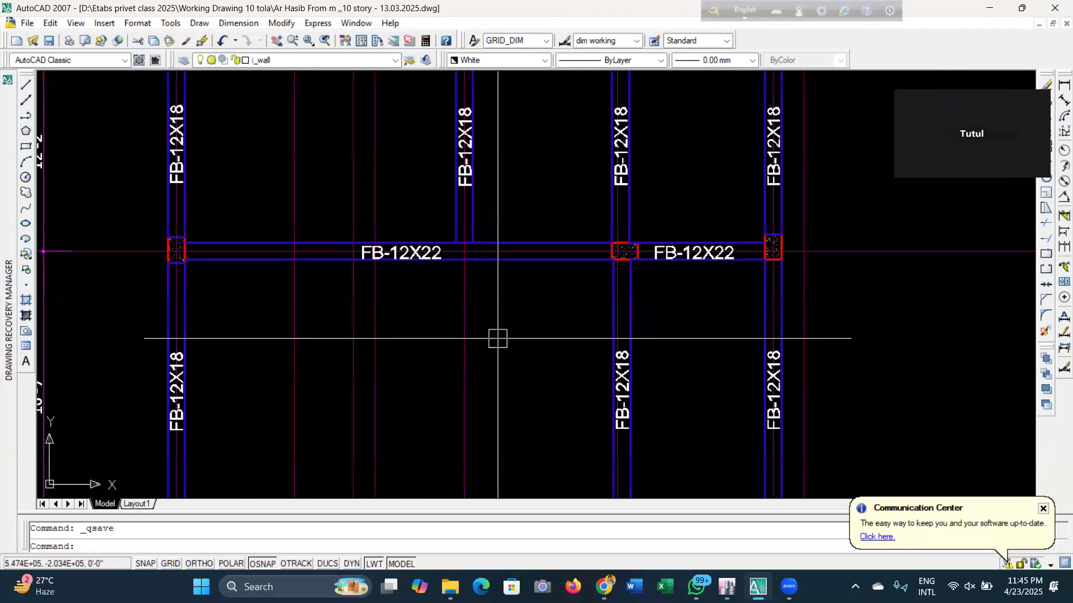
scroll(497, 338, "down", 5)
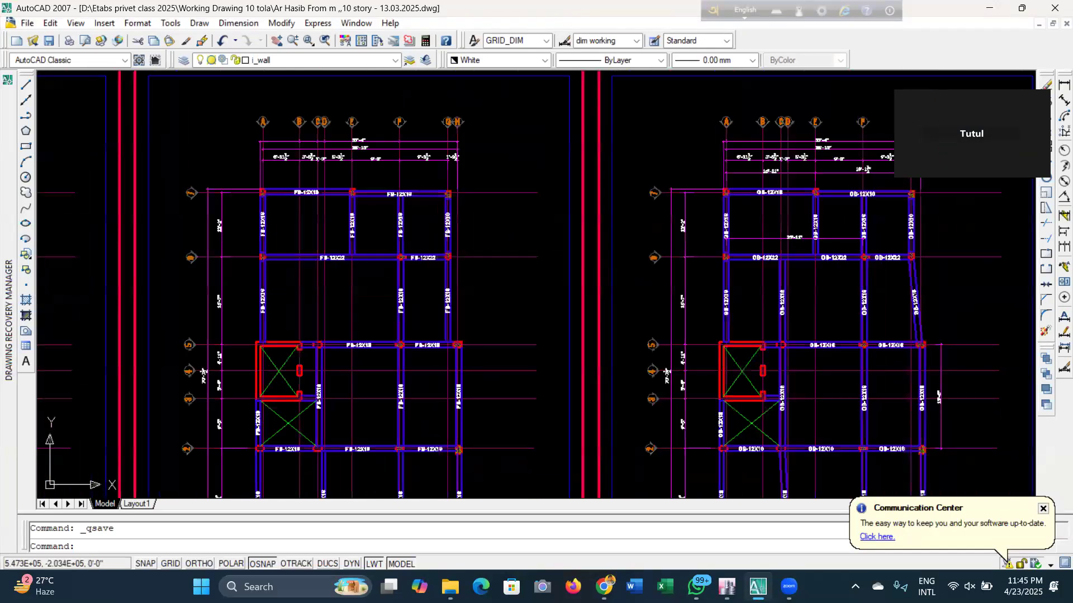
scroll(457, 354, "up", 2)
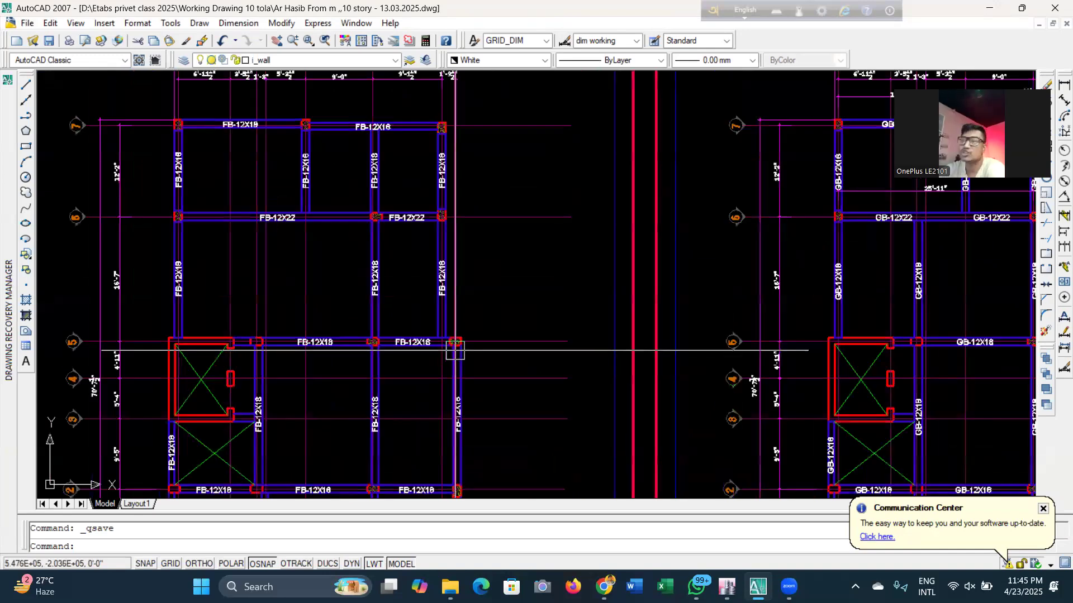
scroll(363, 284, "down", 3)
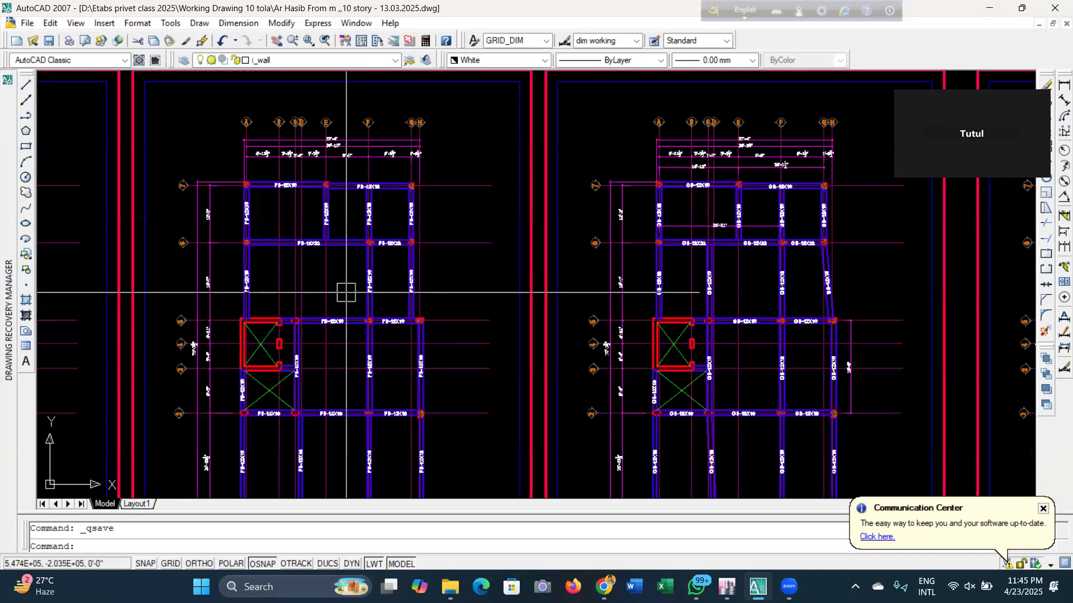
scroll(280, 302, "up", 4)
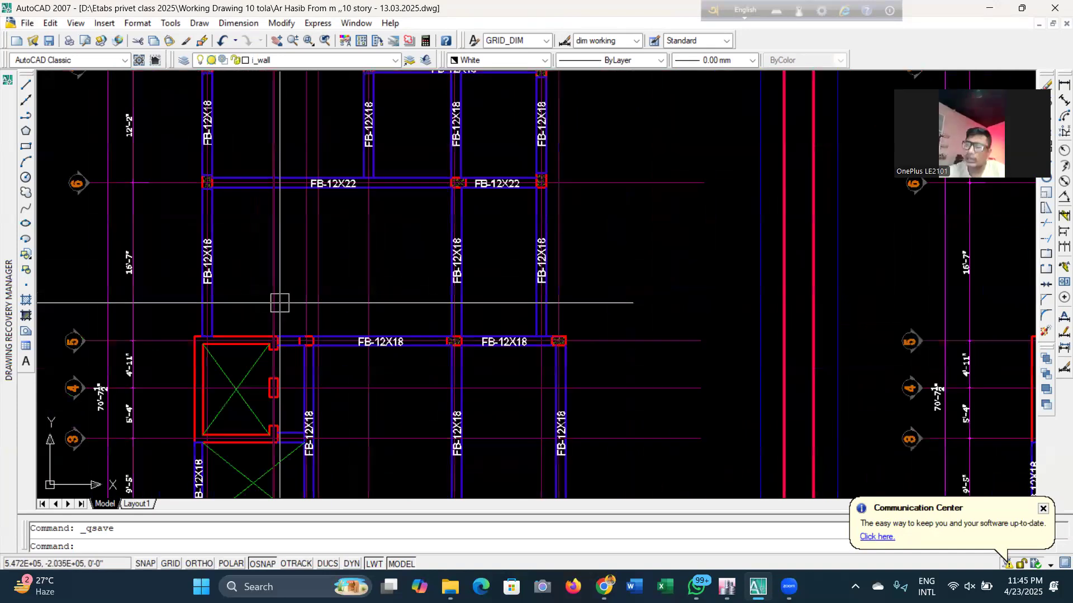
scroll(279, 303, "down", 3)
scroll(362, 247, "up", 4)
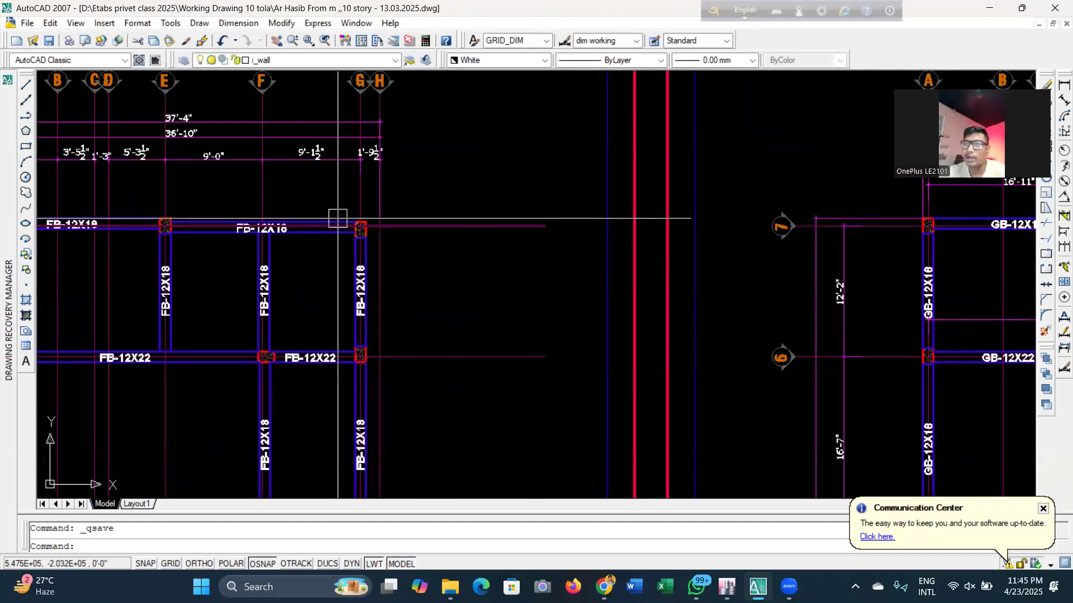
scroll(376, 222, "down", 2)
scroll(376, 222, "down", 2)
scroll(378, 296, "down", 2)
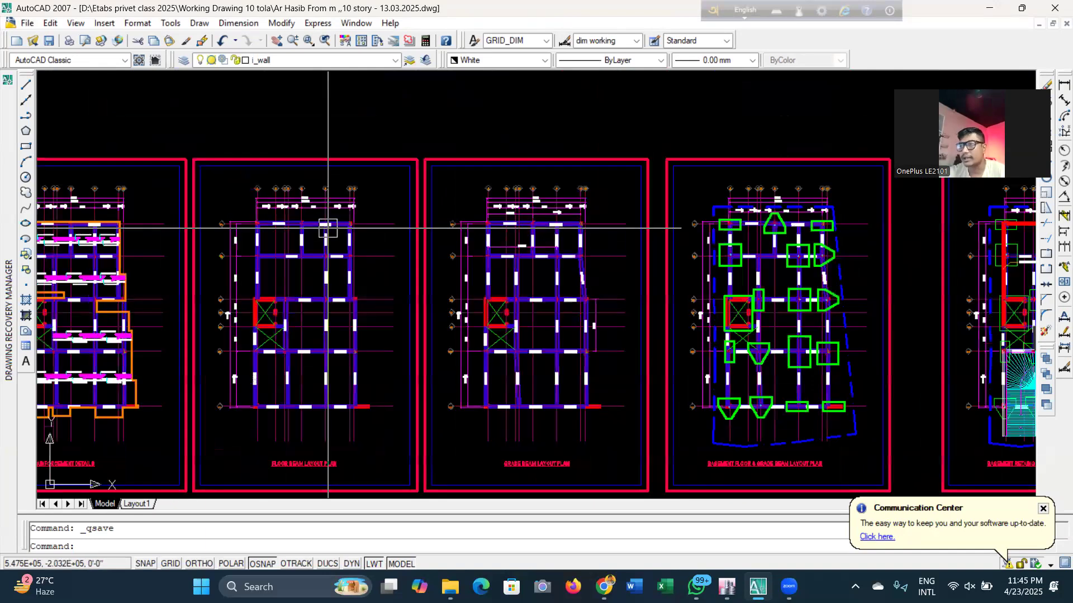
Review the beam sizes and positions across the whole floor beam layout plan, from grid line 1 up to grid line 7
scroll(379, 301, "up", 3)
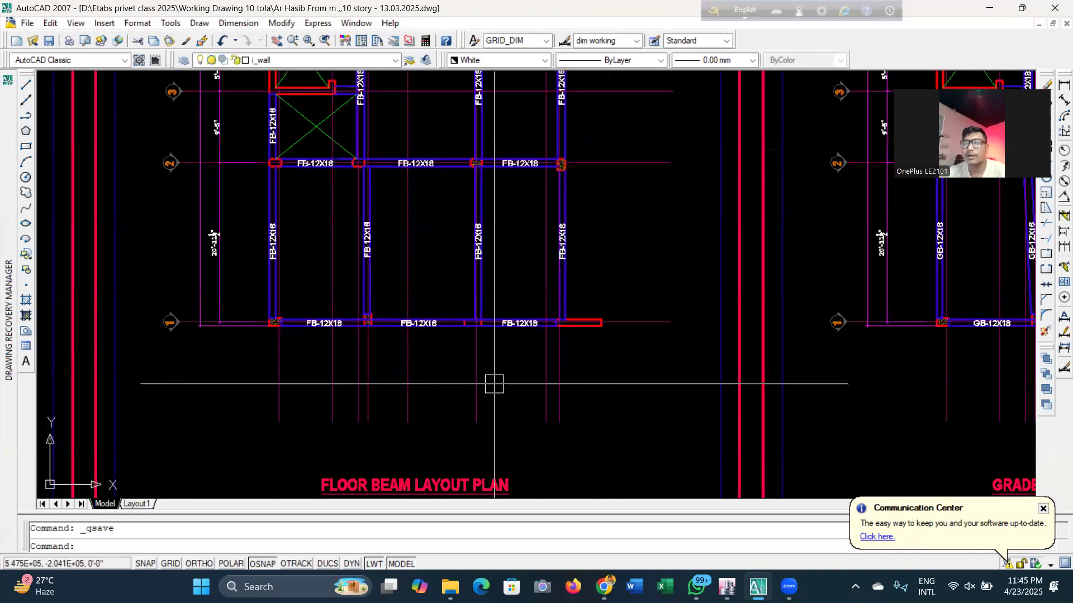
scroll(516, 309, "down", 3)
scroll(462, 209, "up", 3)
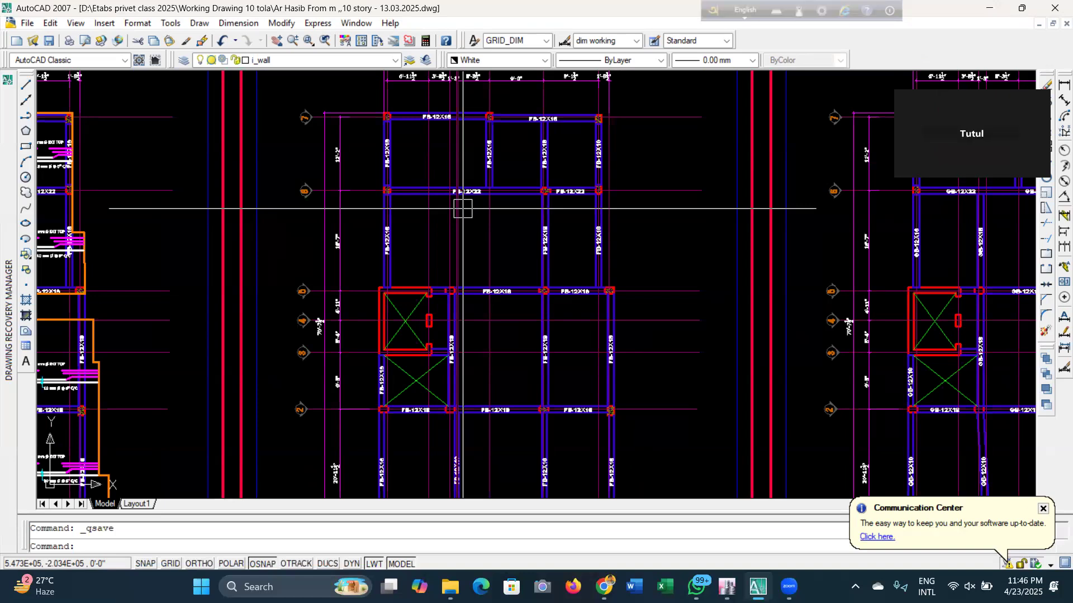
scroll(589, 124, "up", 3)
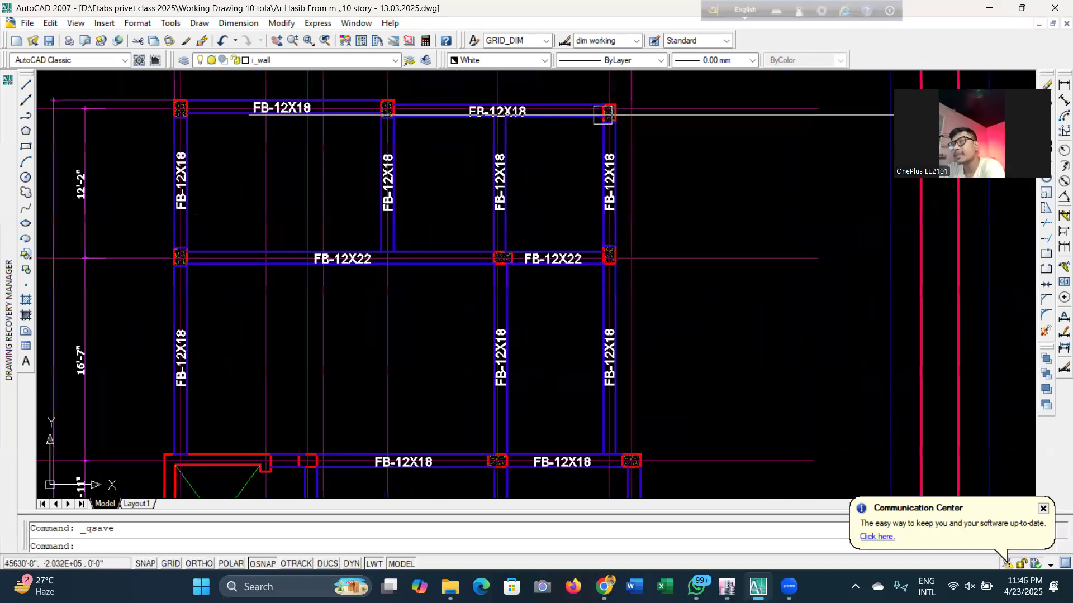
scroll(606, 128, "down", 2)
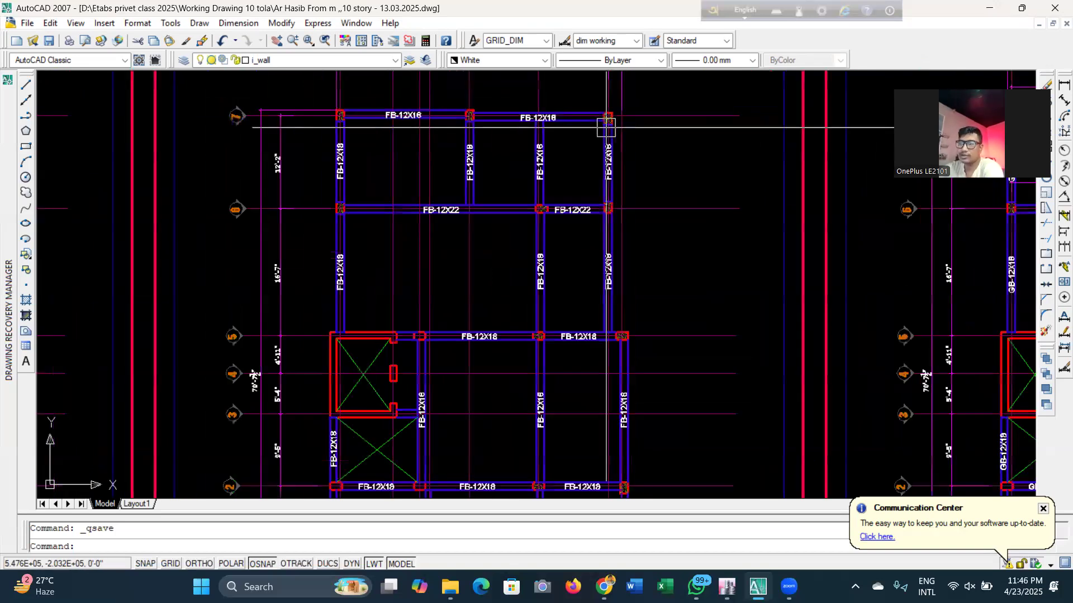
scroll(391, 187, "down", 3)
scroll(615, 168, "up", 2)
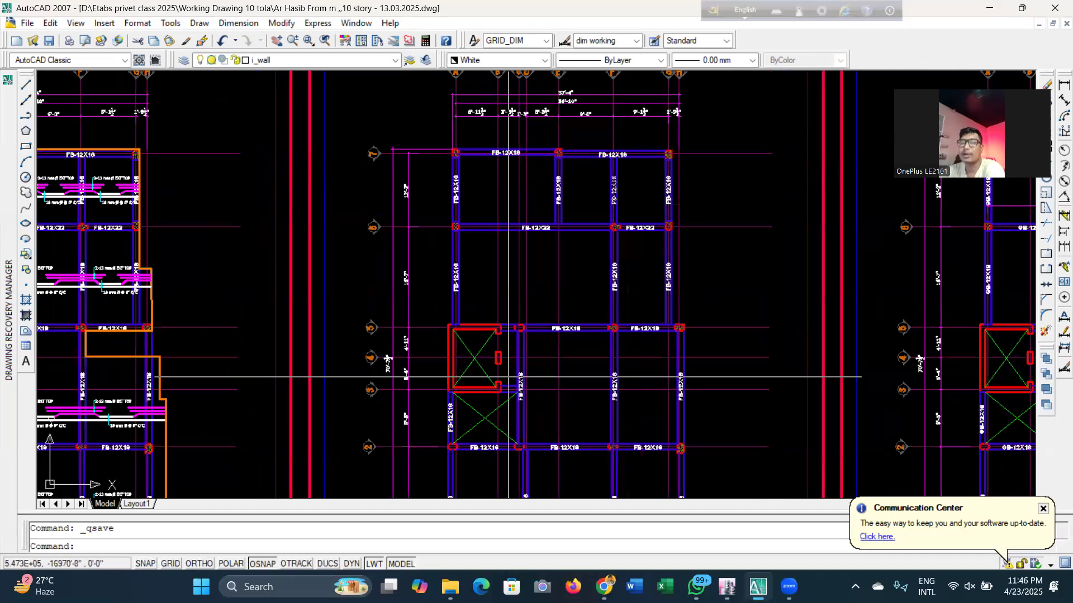
scroll(424, 249, "down", 4)
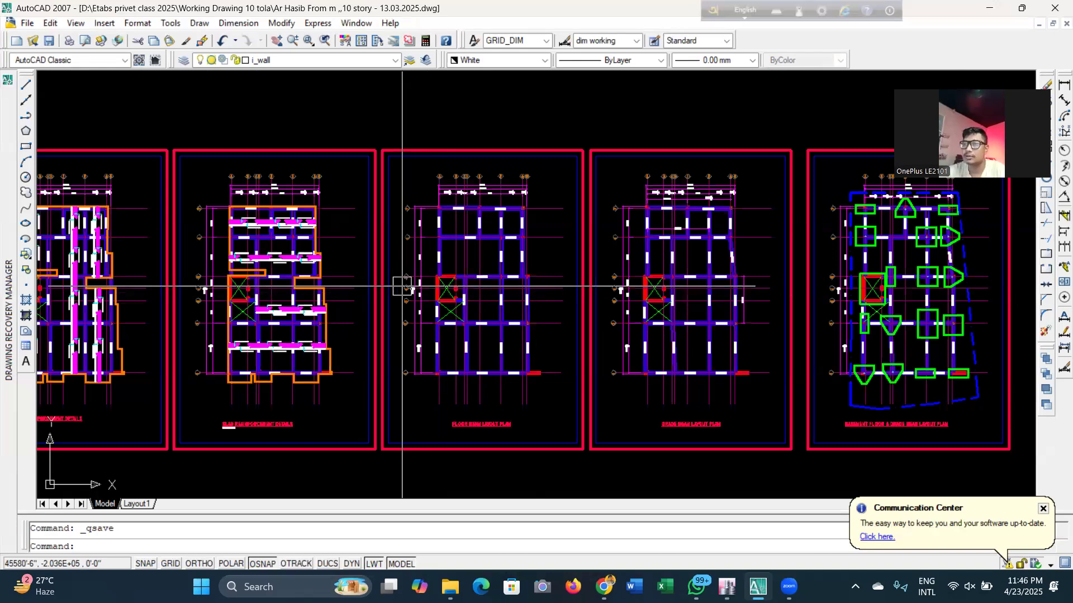
Look through the Super Structure, Sub Structure and General Notes drawing sets and the separate group of architectural plans for the column layout
scroll(402, 290, "down", 6)
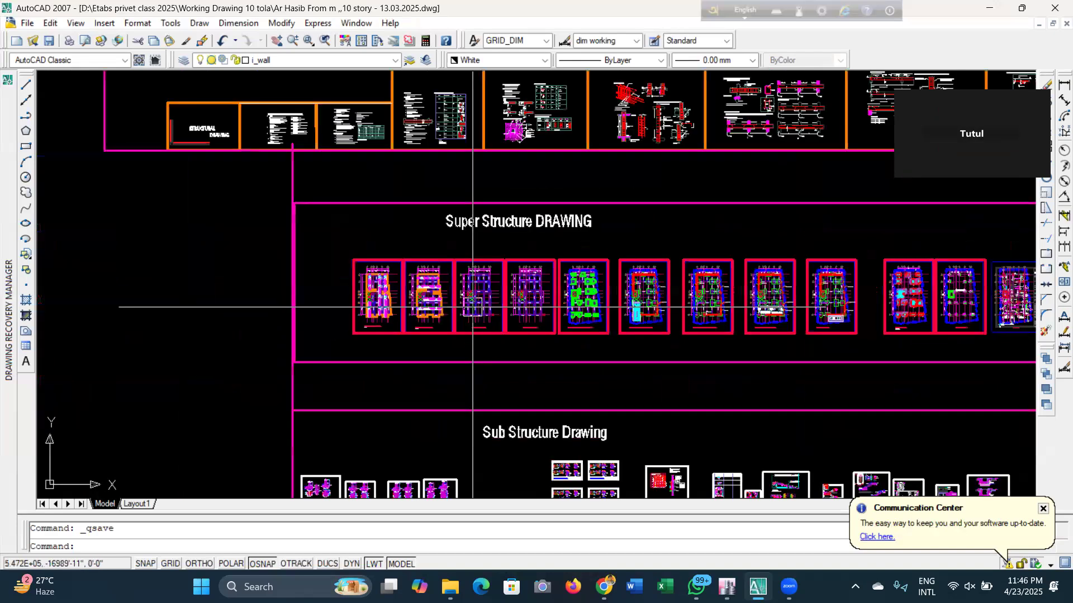
scroll(402, 294, "up", 3)
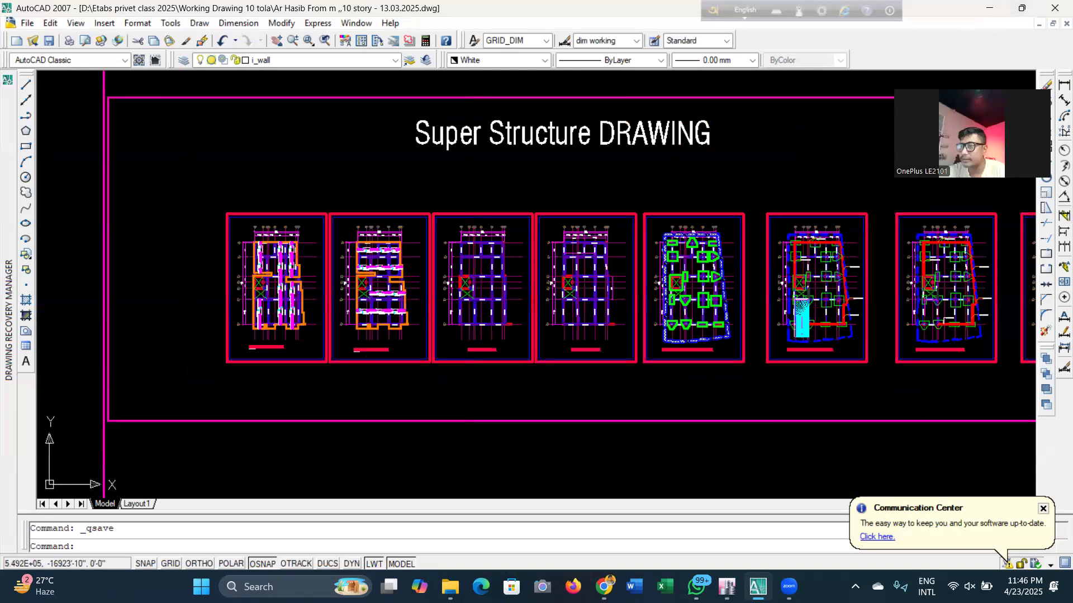
scroll(867, 239, "down", 2)
middle_click_drag(867, 239, 659, 268)
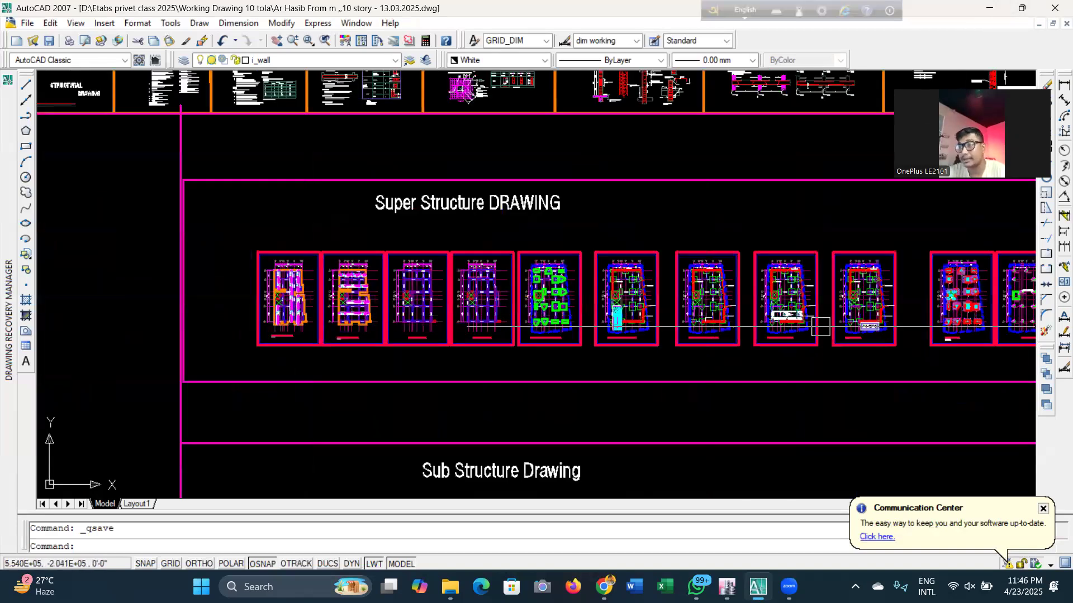
scroll(820, 327, "down", 2)
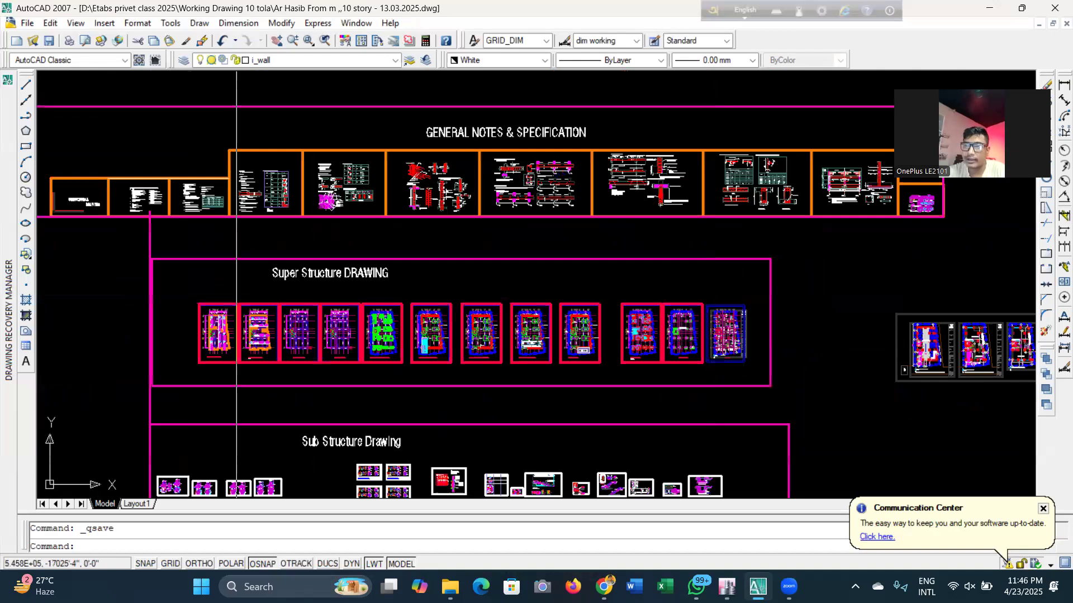
scroll(307, 335, "up", 4)
scroll(280, 259, "down", 4)
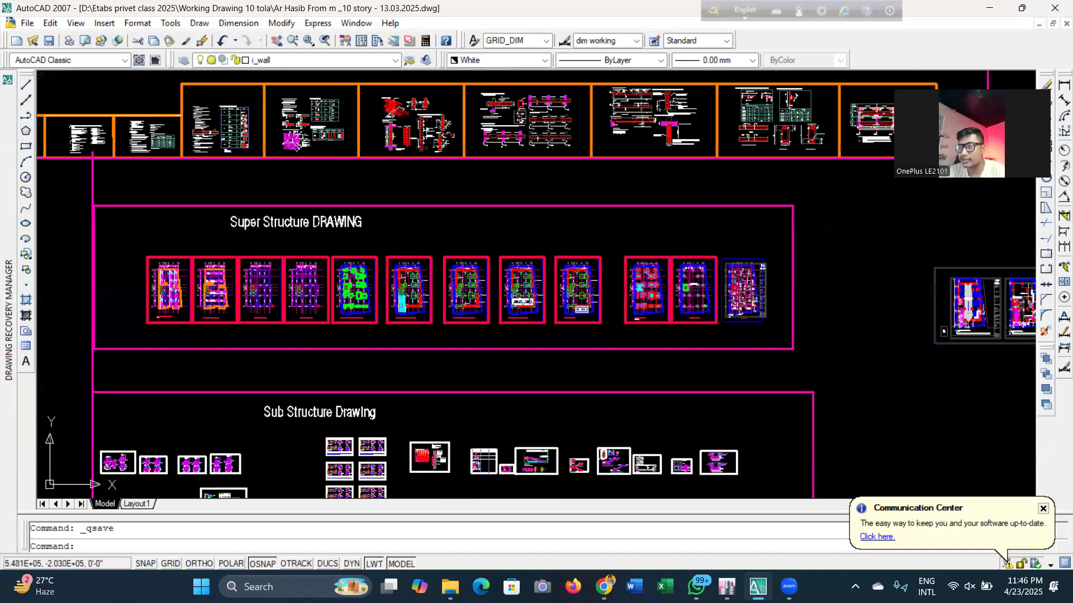
scroll(492, 308, "down", 2)
scroll(651, 290, "up", 4)
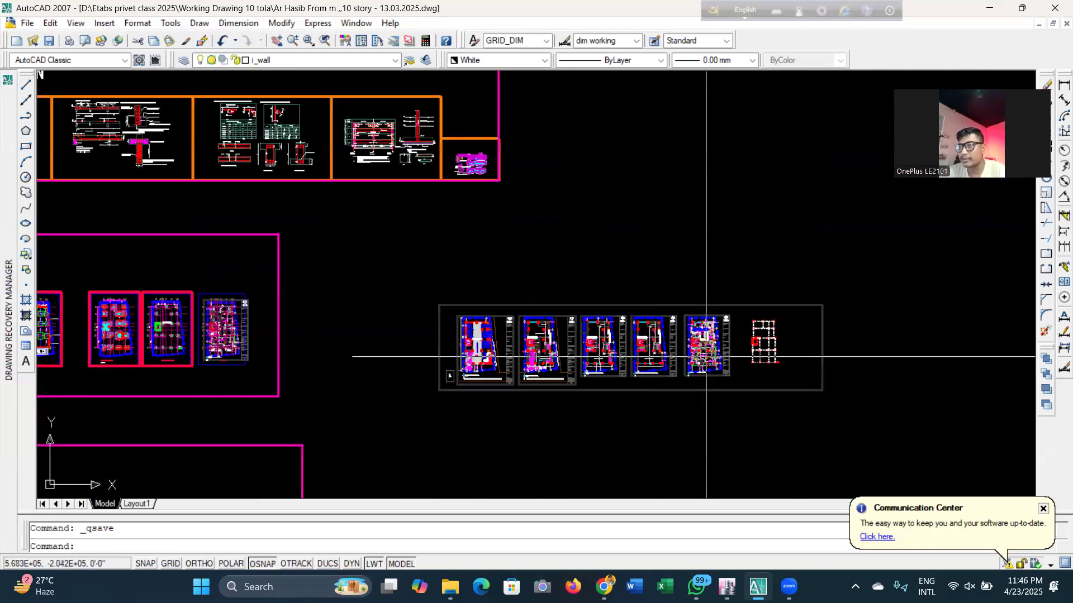
scroll(718, 361, "up", 6)
scroll(411, 368, "down", 6)
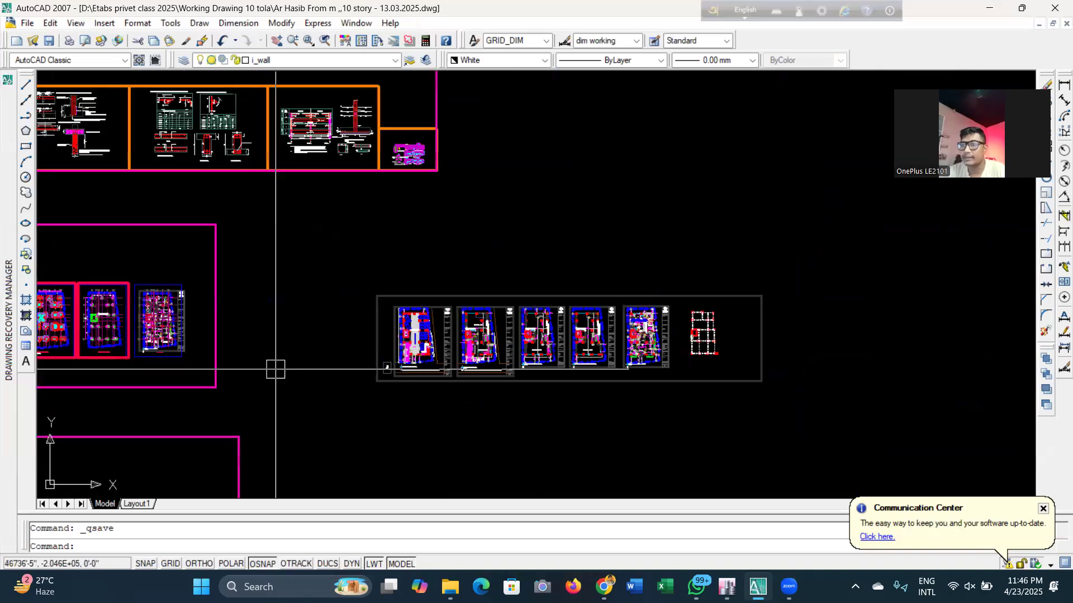
Examine the column sizes, orientations and offsets from the grid along grid lines 5, 6 and 7 in the column layout plan
scroll(360, 346, "up", 10)
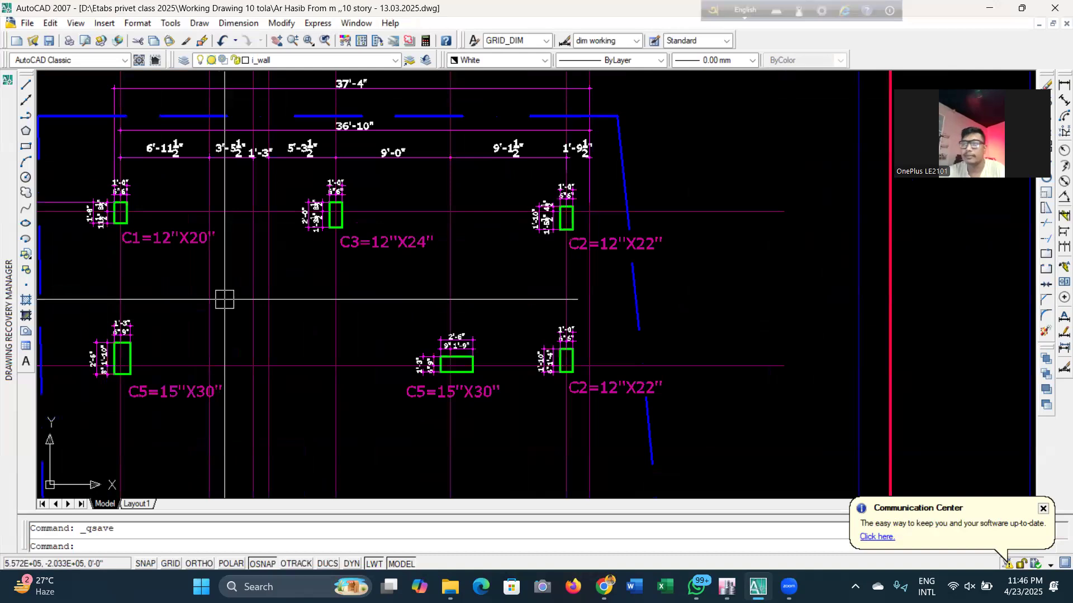
scroll(402, 271, "down", 2)
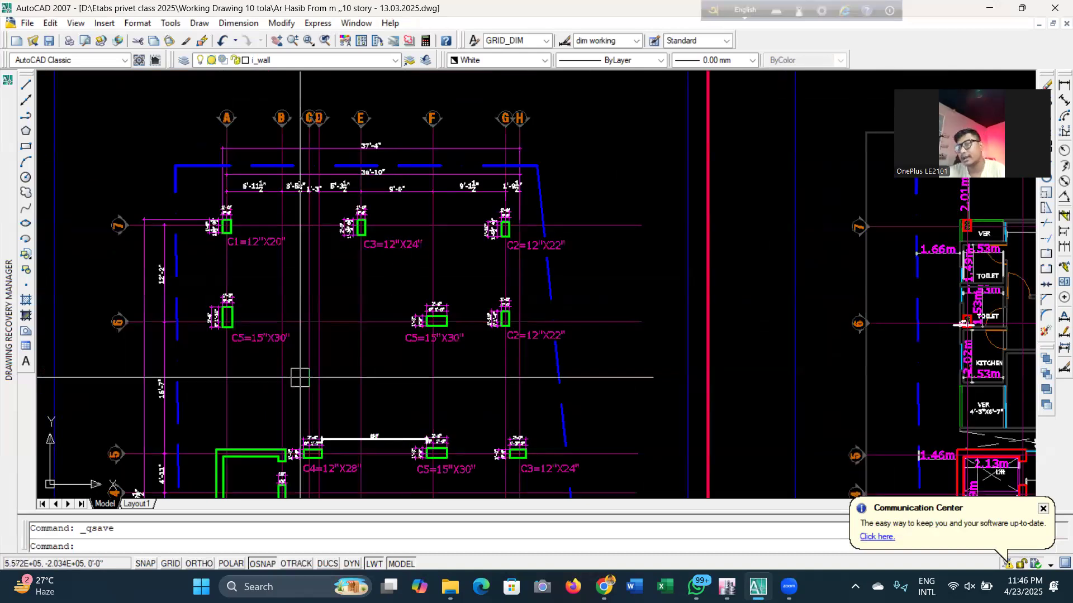
scroll(456, 193, "up", 2)
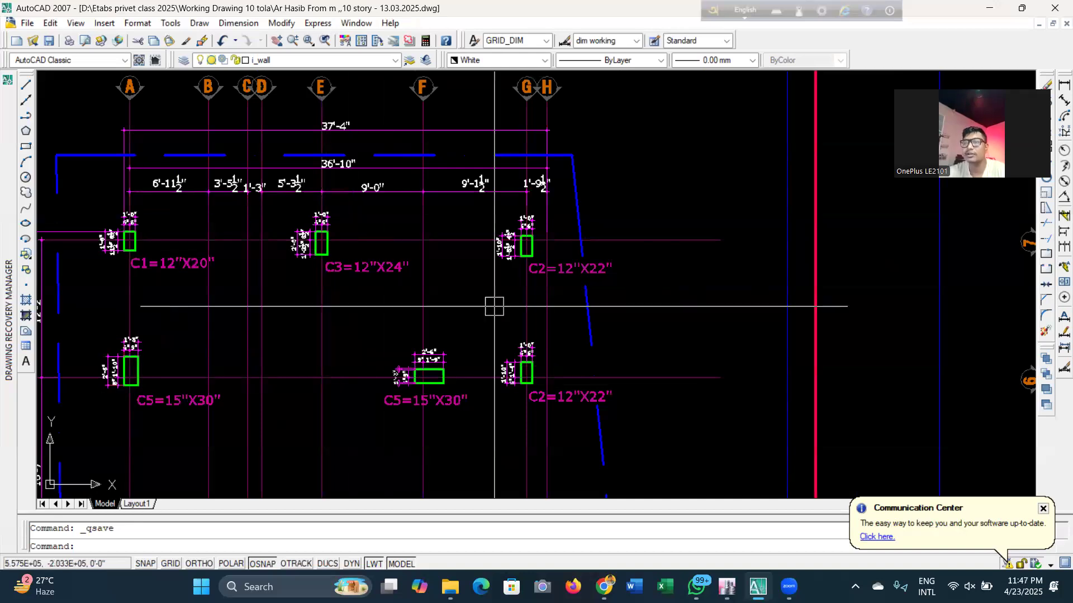
left_click(586, 296)
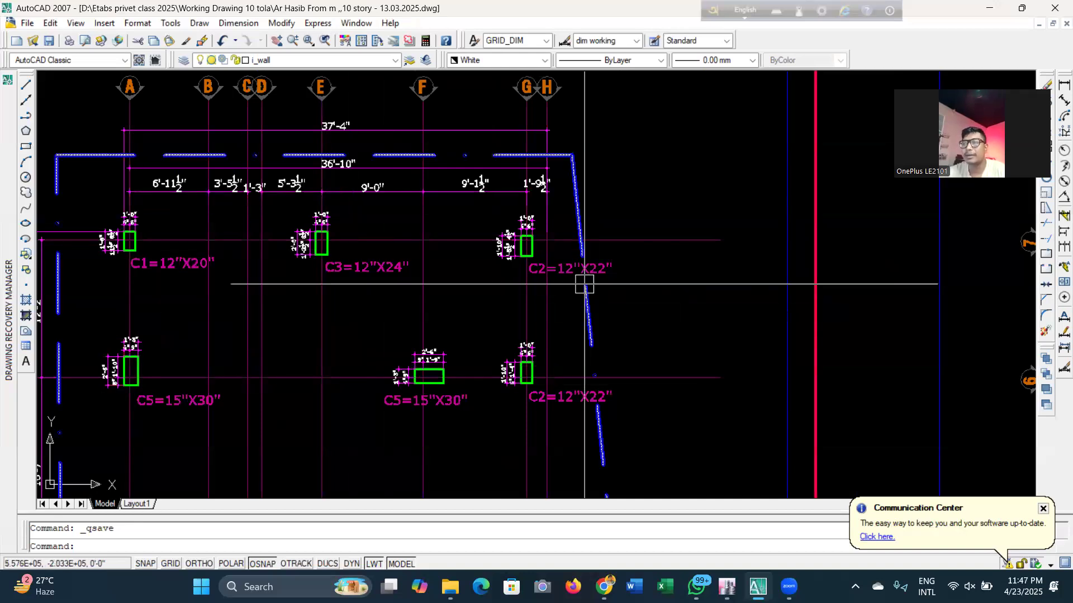
key("Escape")
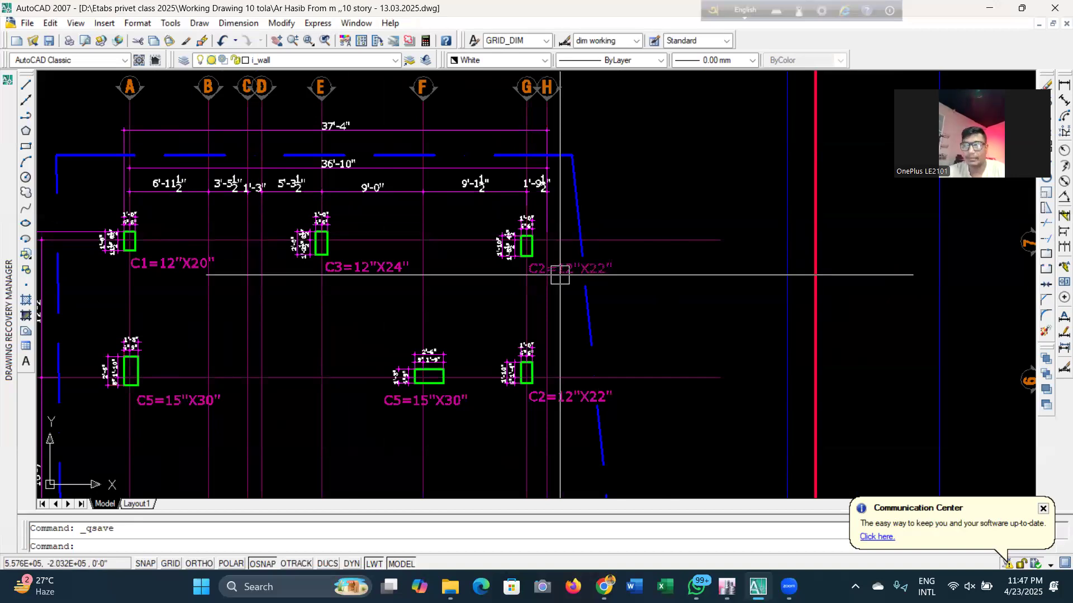
scroll(558, 272, "down", 2)
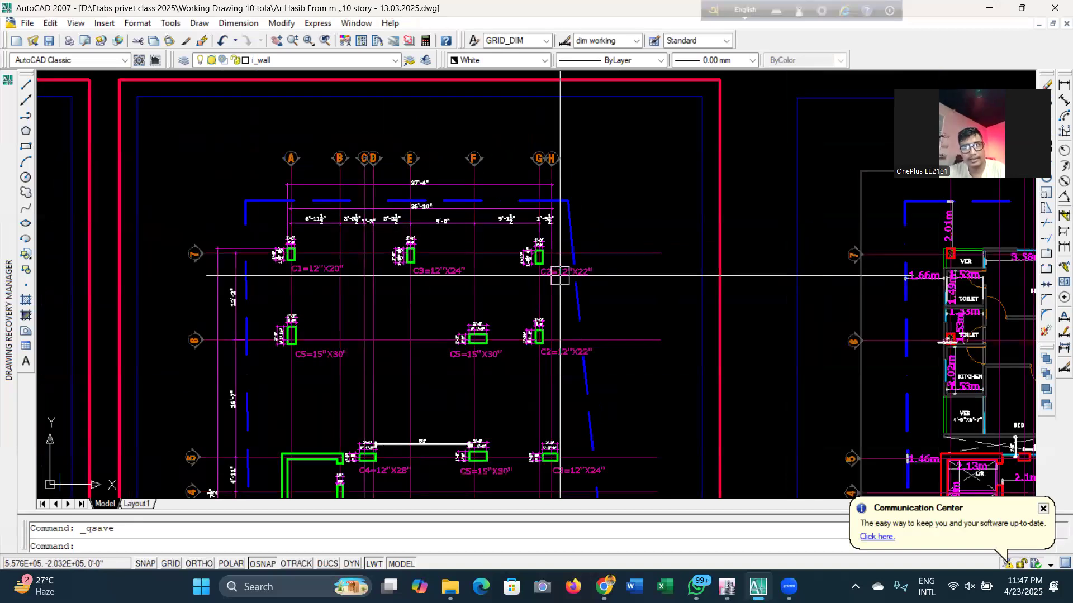
scroll(435, 290, "up", 2)
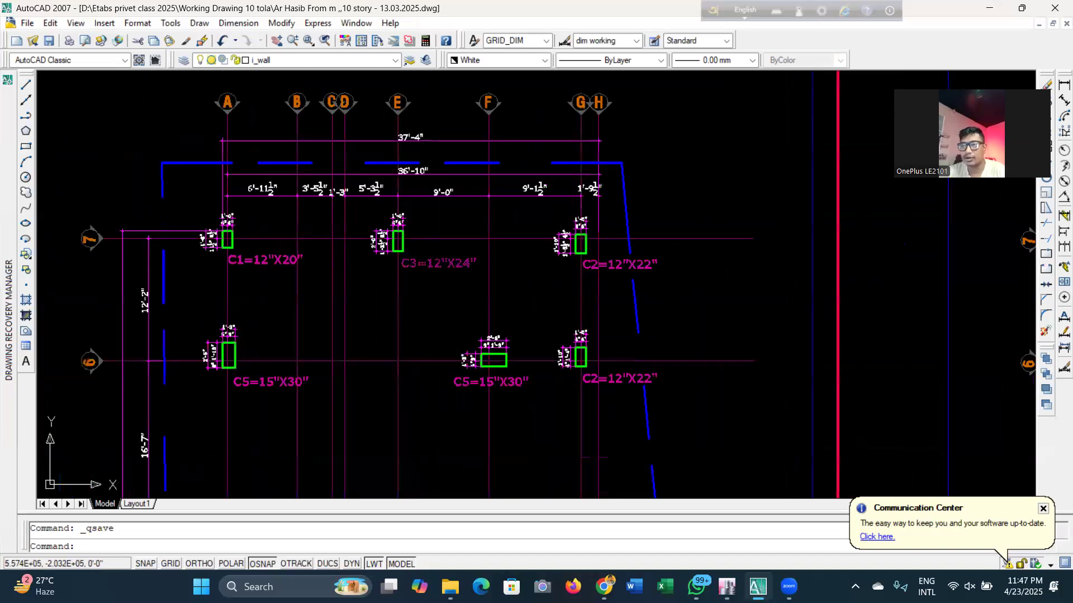
scroll(398, 290, "up", 3)
scroll(399, 290, "down", 4)
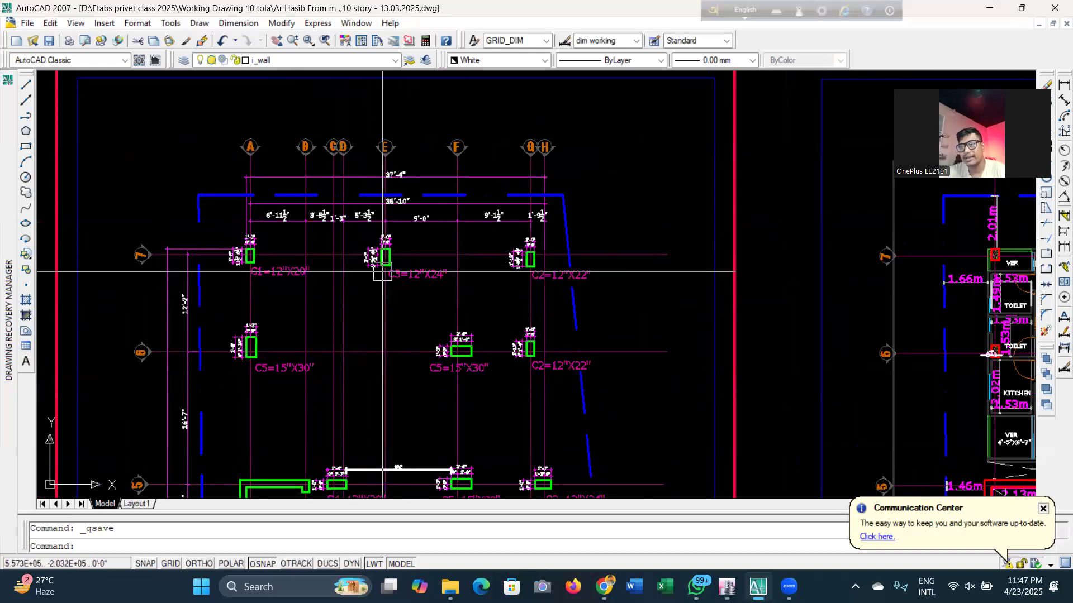
scroll(373, 231, "up", 3)
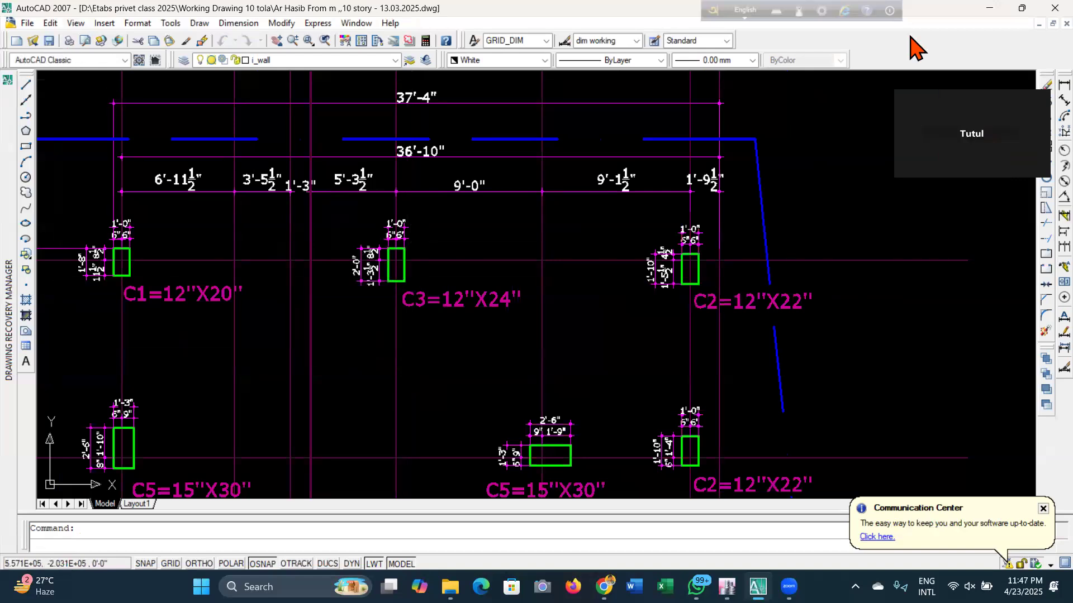
Switch to ETABS and save the 10 TOLA MODEL file
left_click(989, 9)
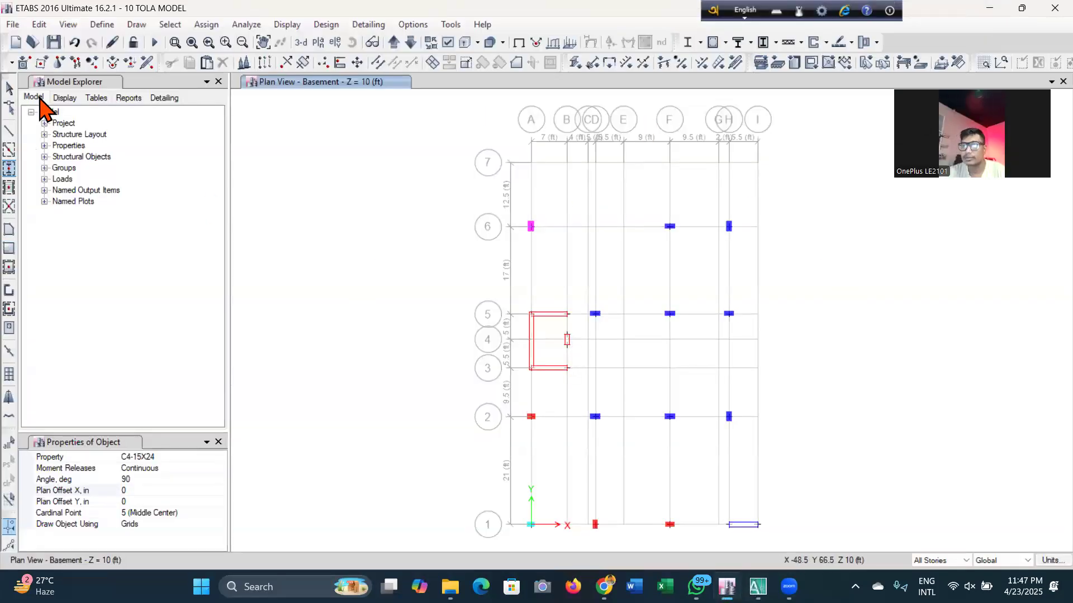
left_click(54, 42)
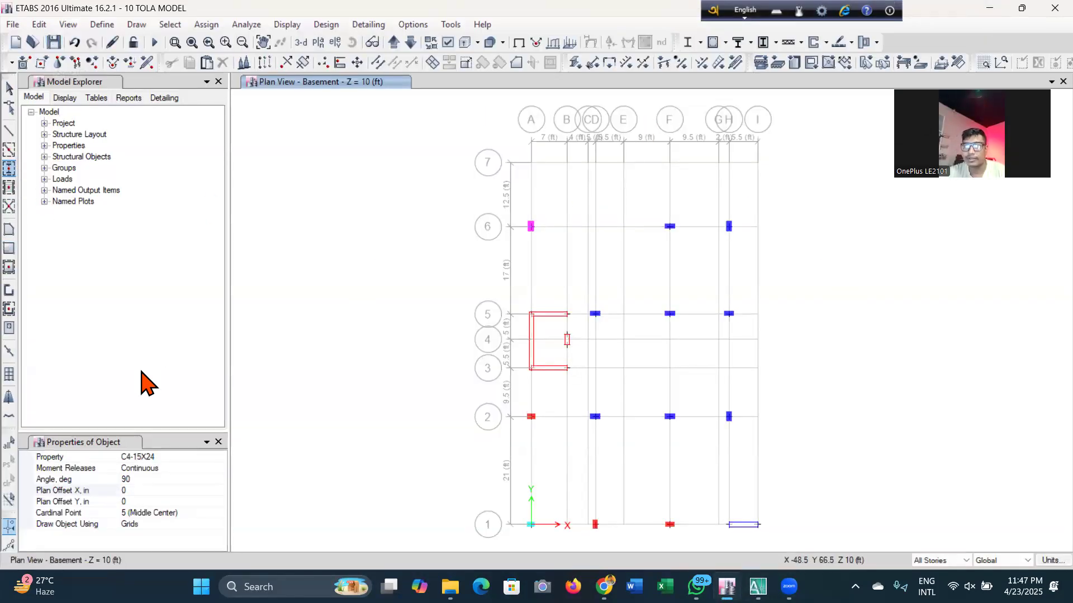
Place a C3-12X24 column at an angle of 90 degrees on grid point E-7 of the Basement plan
left_click(205, 458)
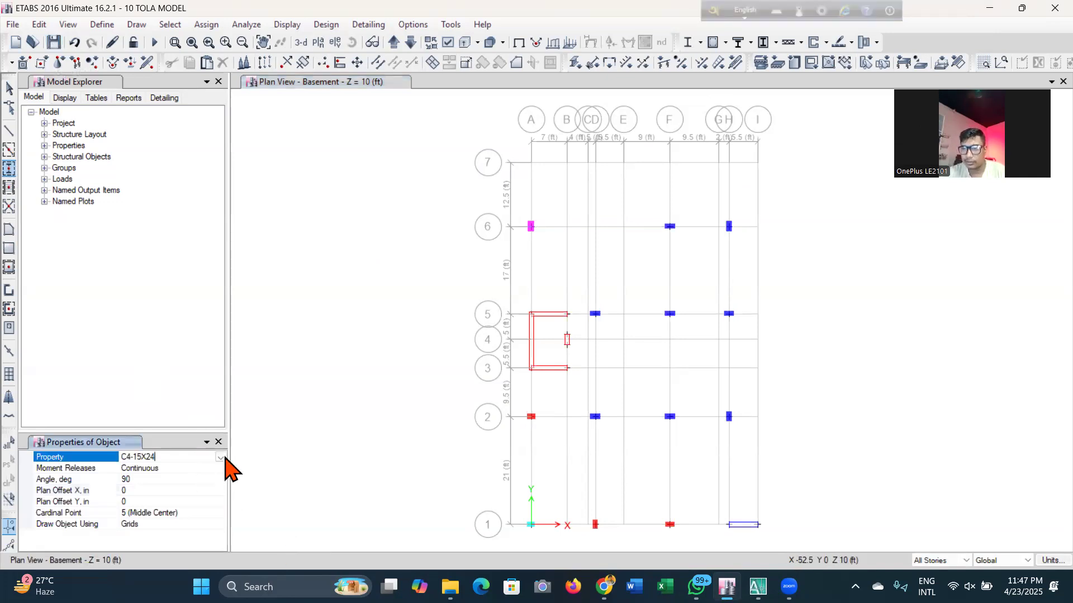
left_click(221, 458)
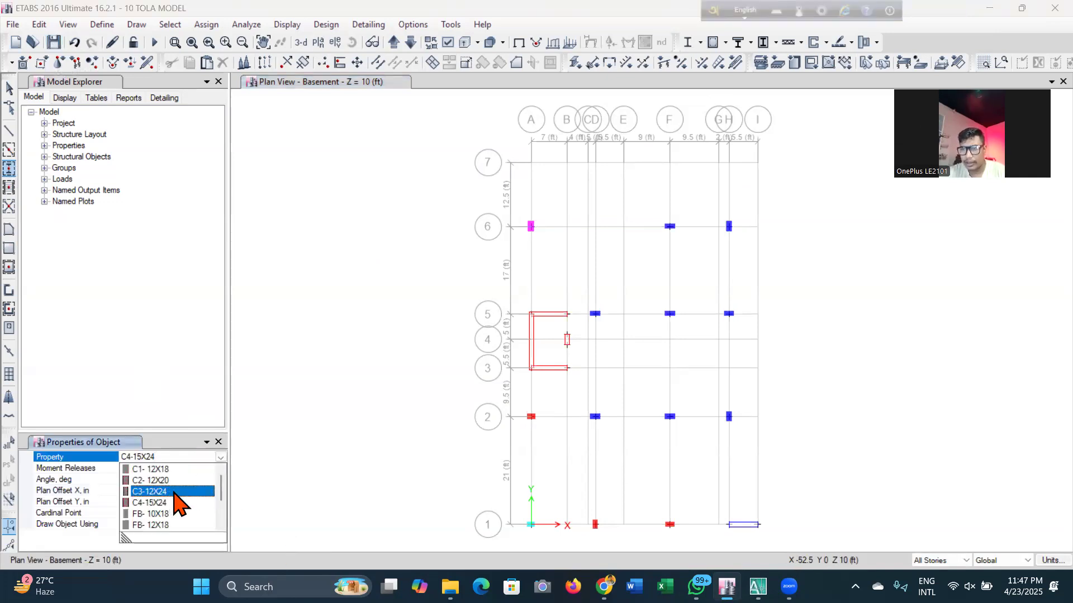
left_click(168, 492)
left_click(624, 163)
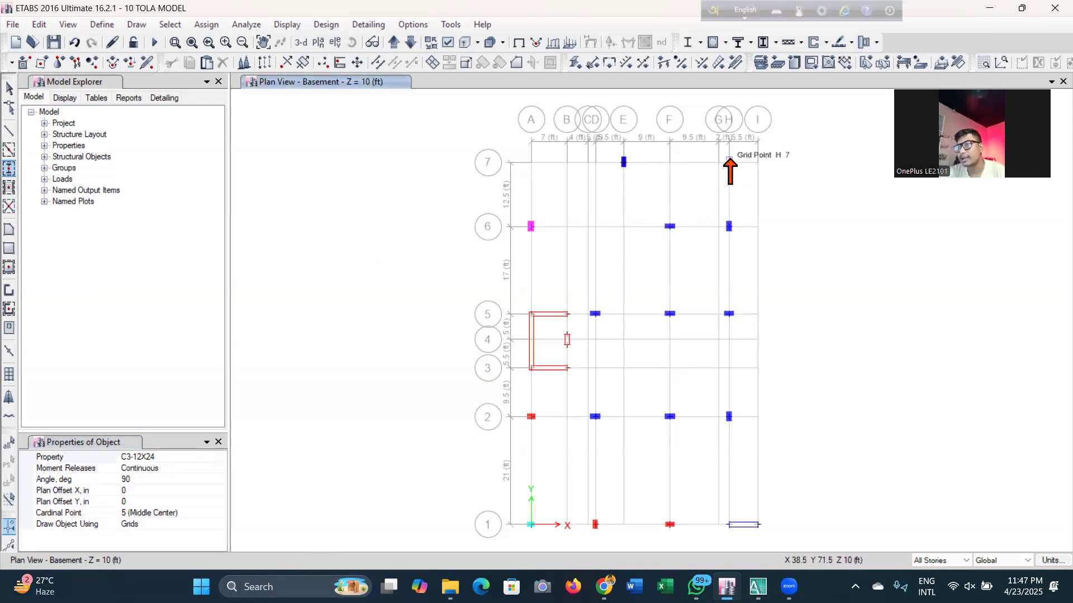
Place C2-12X20 columns at an angle of 90 degrees on grid points H-7 and A-7
left_click(219, 459)
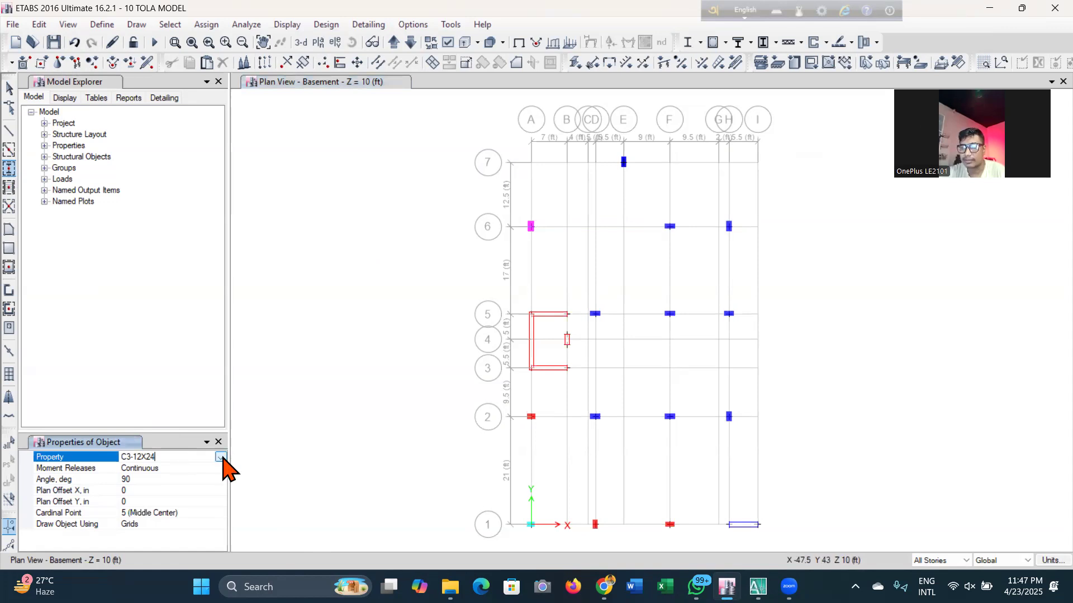
left_click(220, 458)
left_click(180, 480)
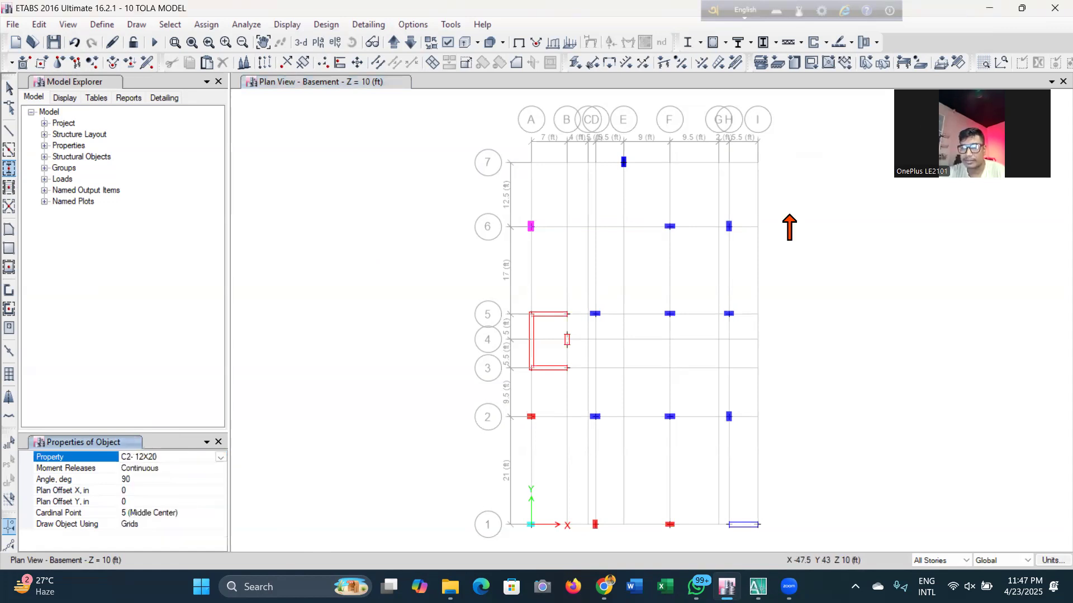
left_click(728, 162)
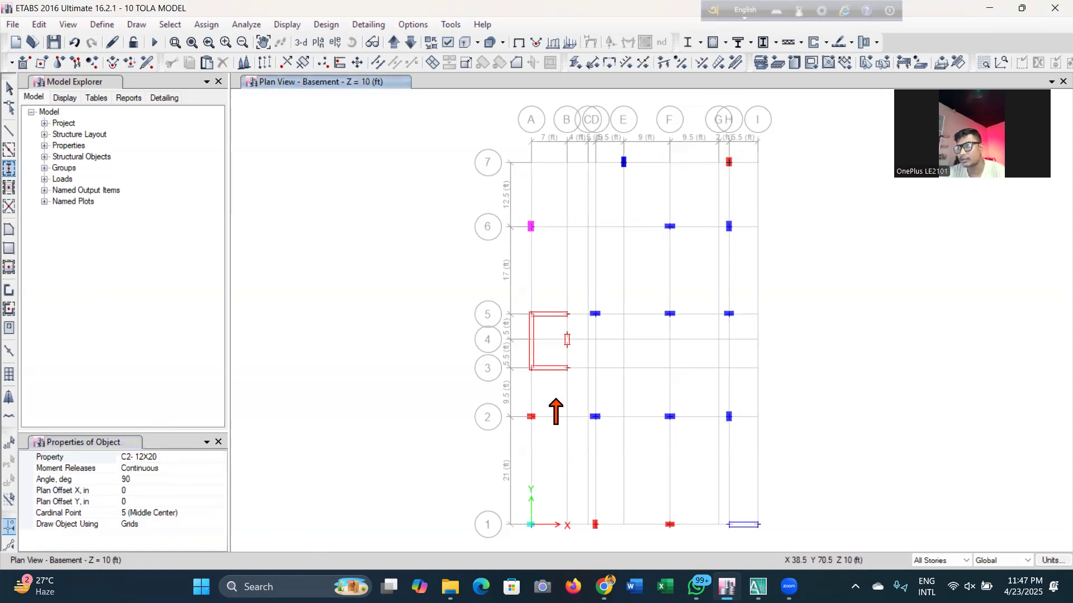
left_click(530, 162)
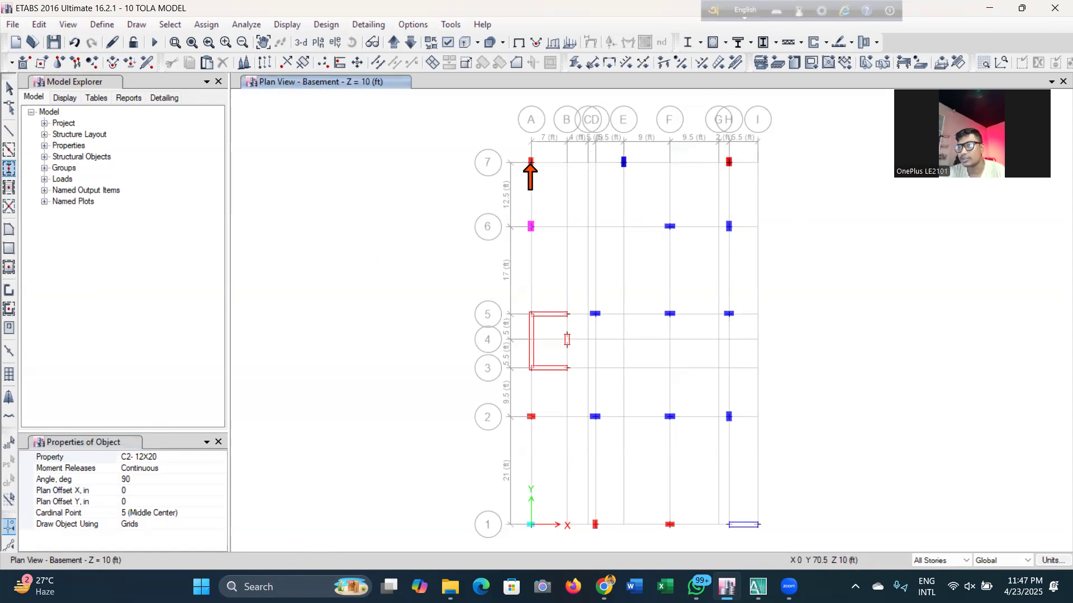
scroll(546, 391, "down", 4)
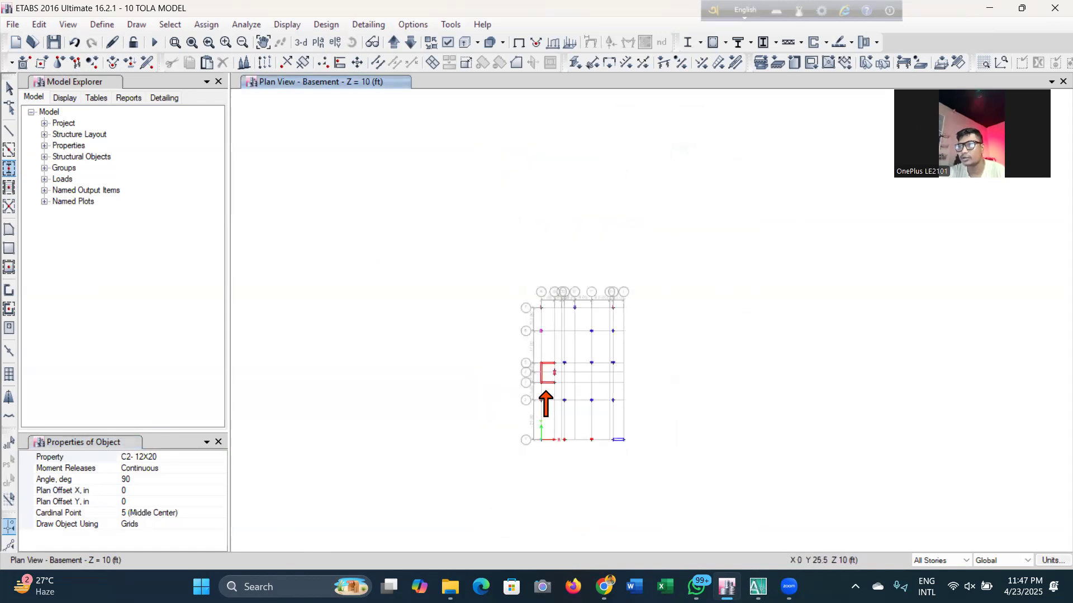
scroll(546, 391, "up", 4)
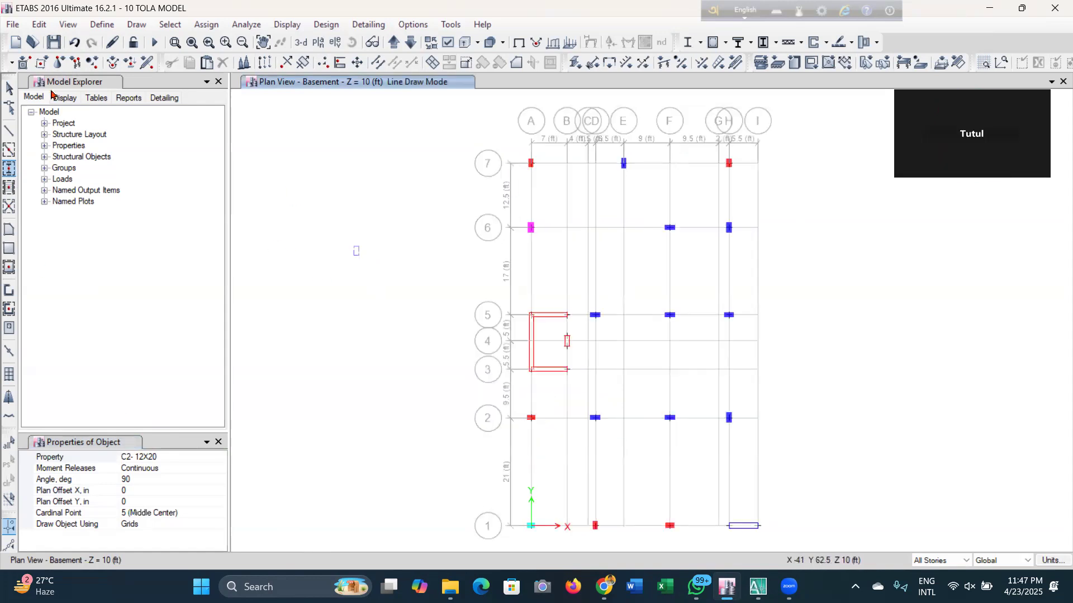
Finish drawing columns and save the model
left_click(9, 88)
left_click(54, 42)
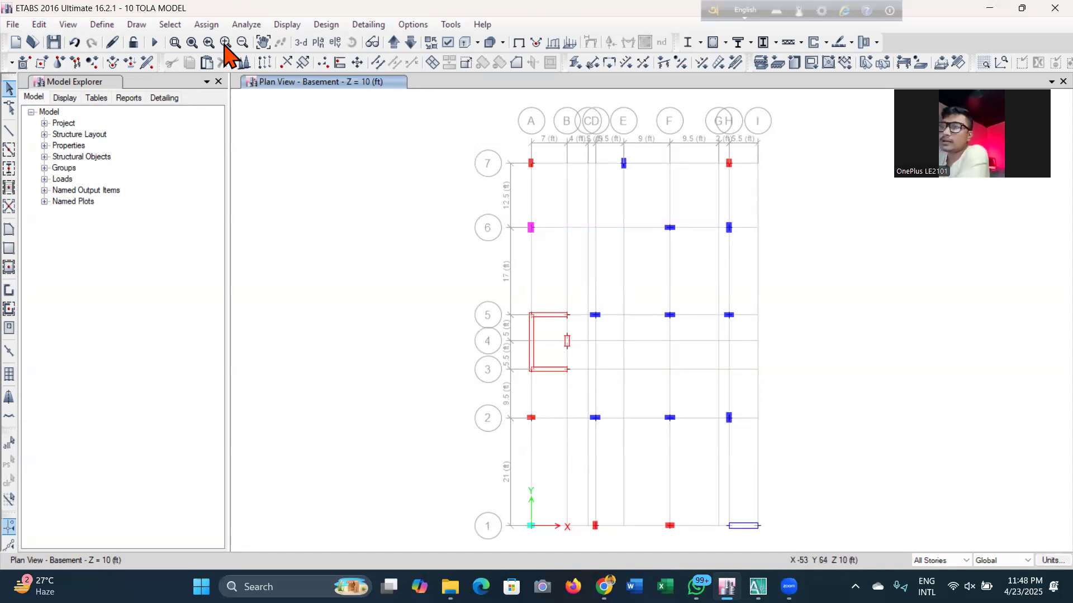
left_click(53, 42)
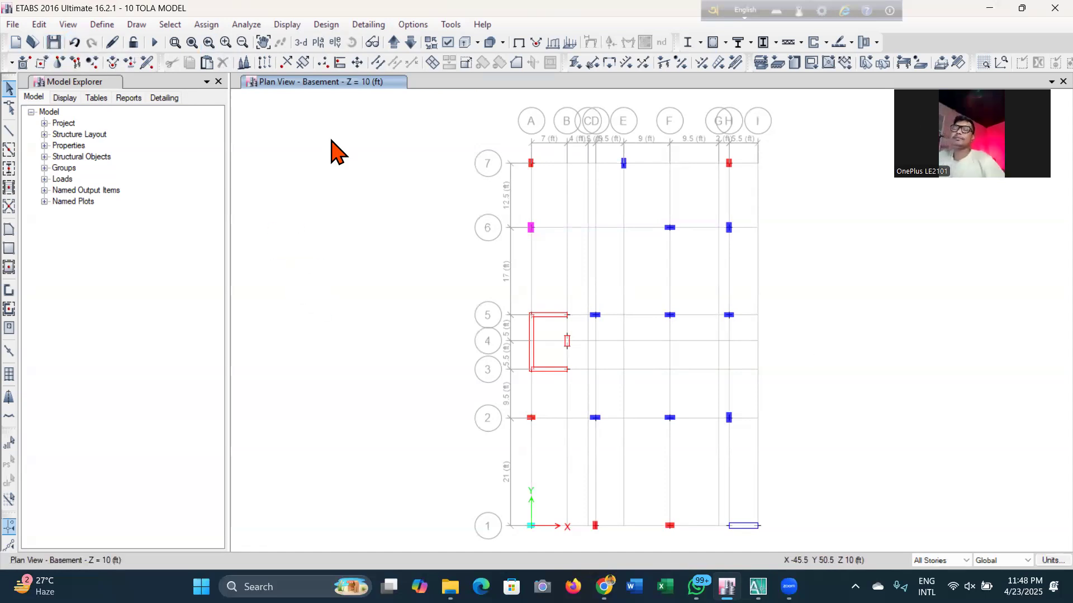
Show the building in 3D, rotate it to inspect the columns and shear walls, and save the model
left_click(307, 49)
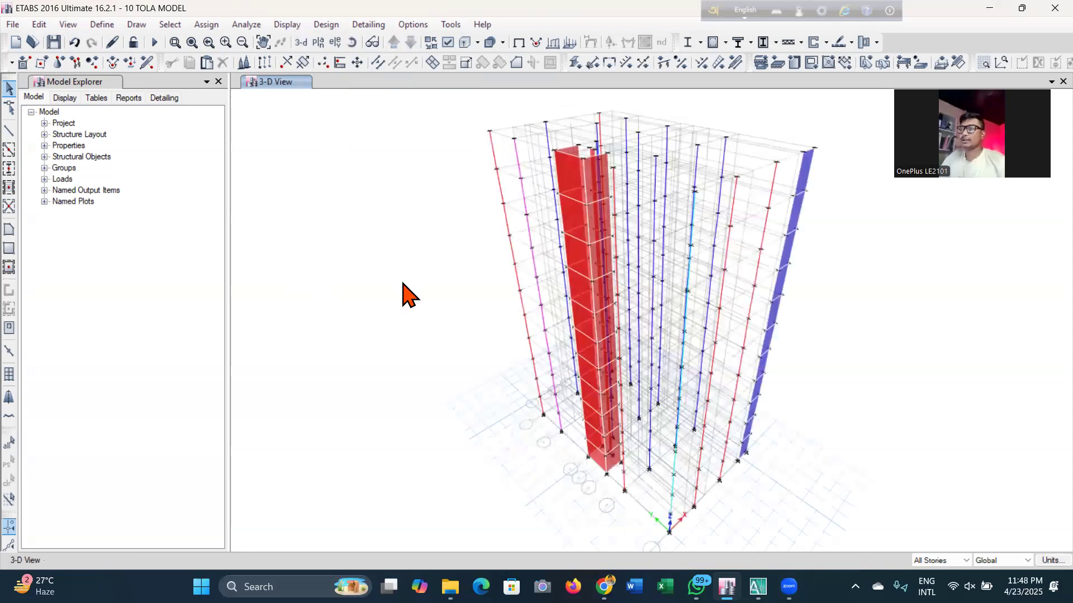
left_click(351, 43)
left_click_drag(402, 478, 495, 466)
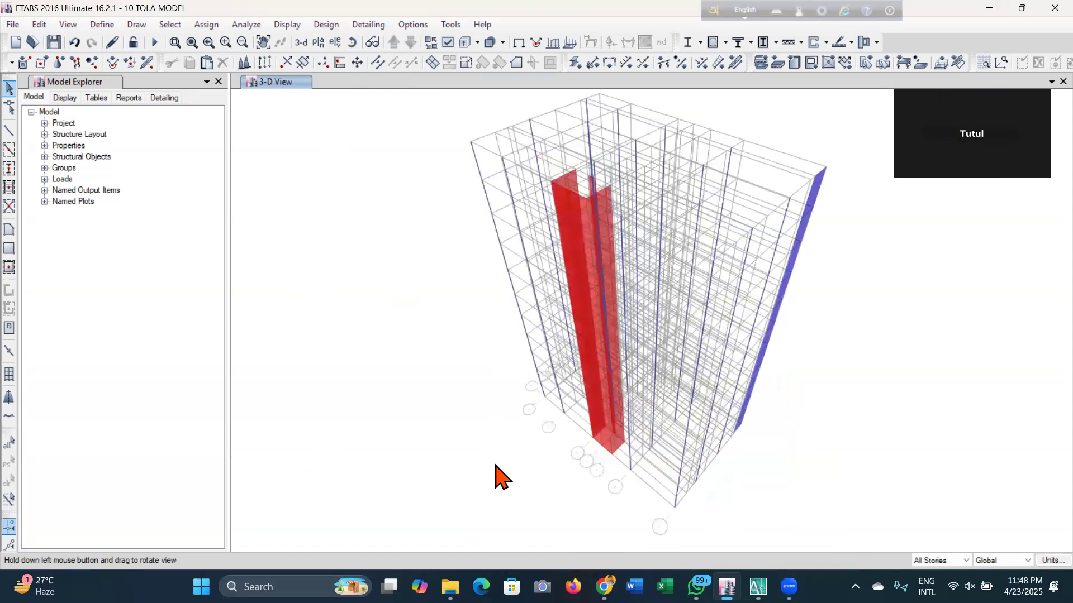
left_click_drag(435, 443, 478, 275)
left_click(54, 42)
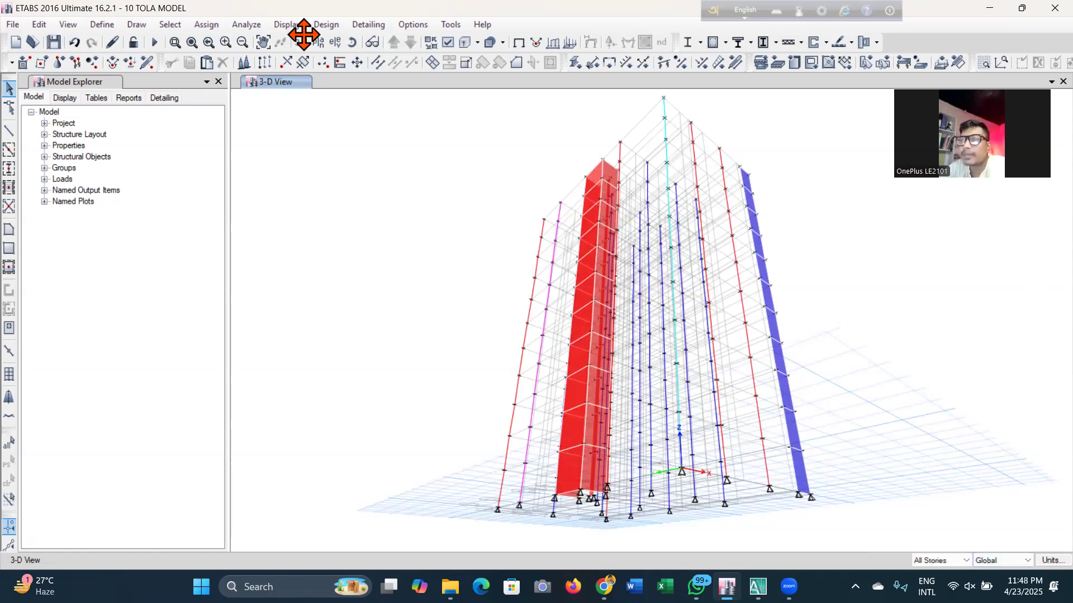
Display the plan view of the Basement story
left_click(484, 335)
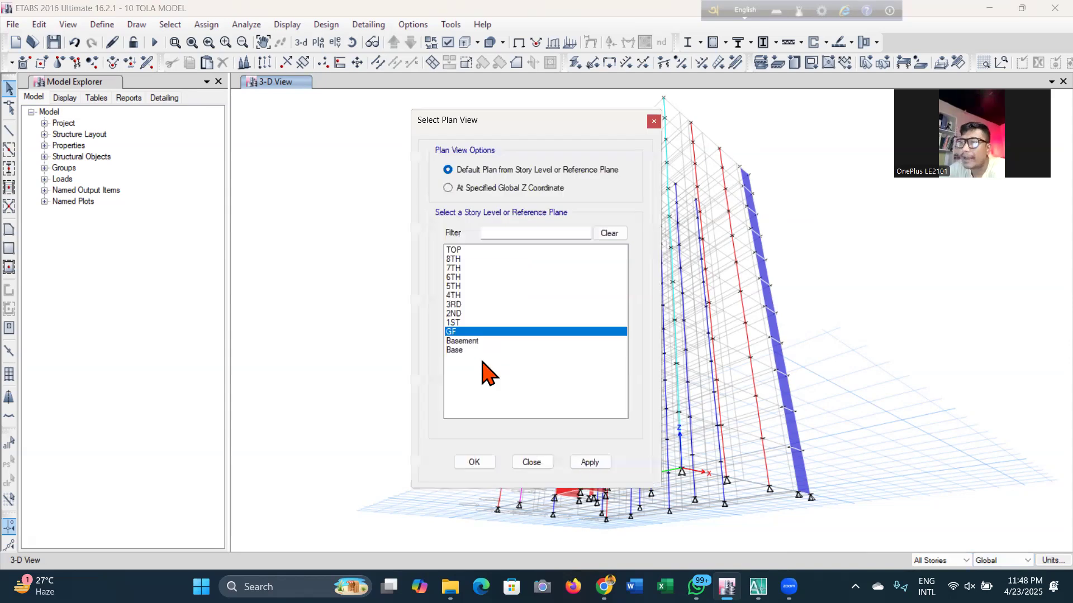
left_click(472, 341)
left_click(590, 463)
left_click(474, 463)
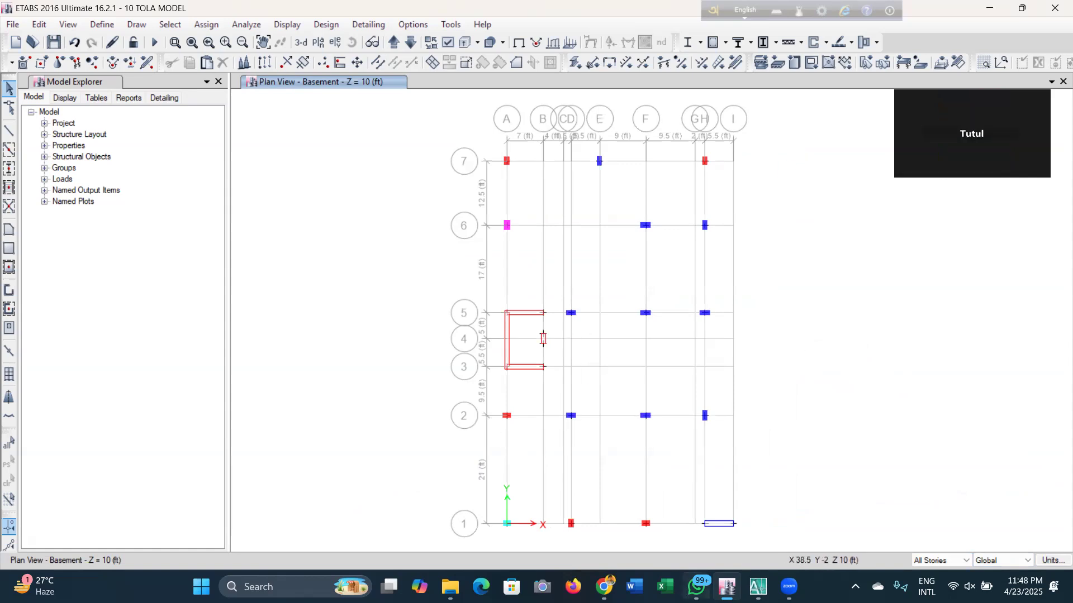
Switch to AutoCAD and look through the Super Structure drawings, from the column layout plan to the basement plans, for the retaining wall layout
mouse_move(758, 587)
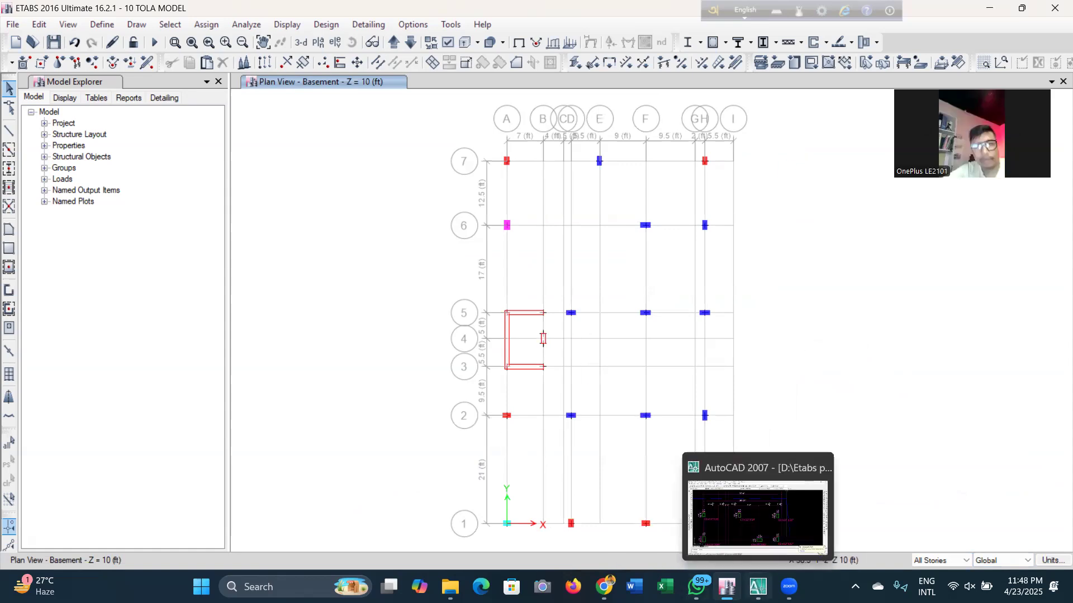
left_click(749, 525)
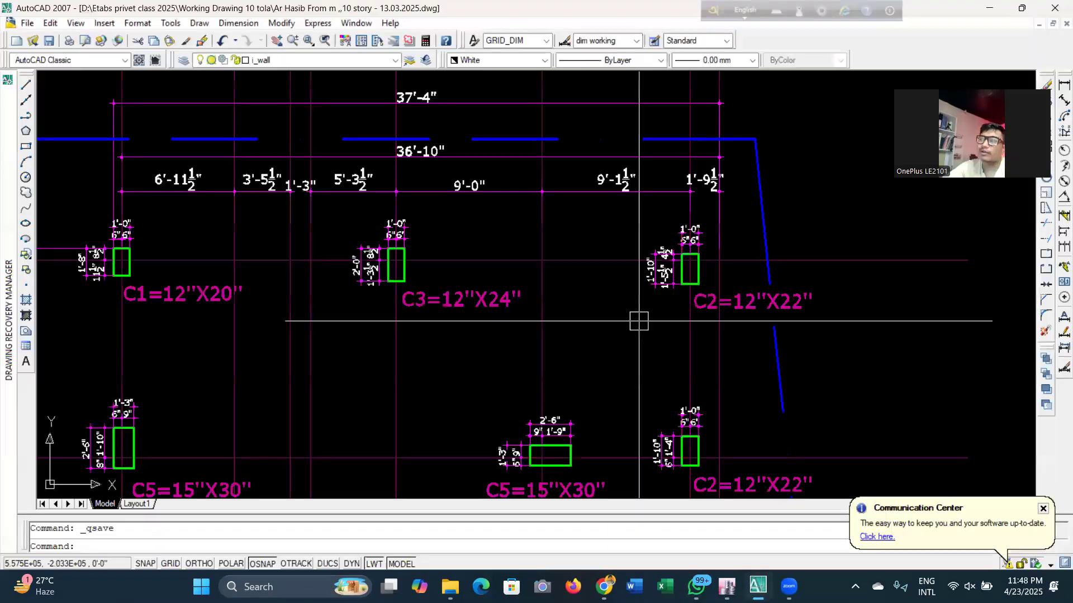
scroll(494, 205, "down", 6)
scroll(447, 229, "up", 3)
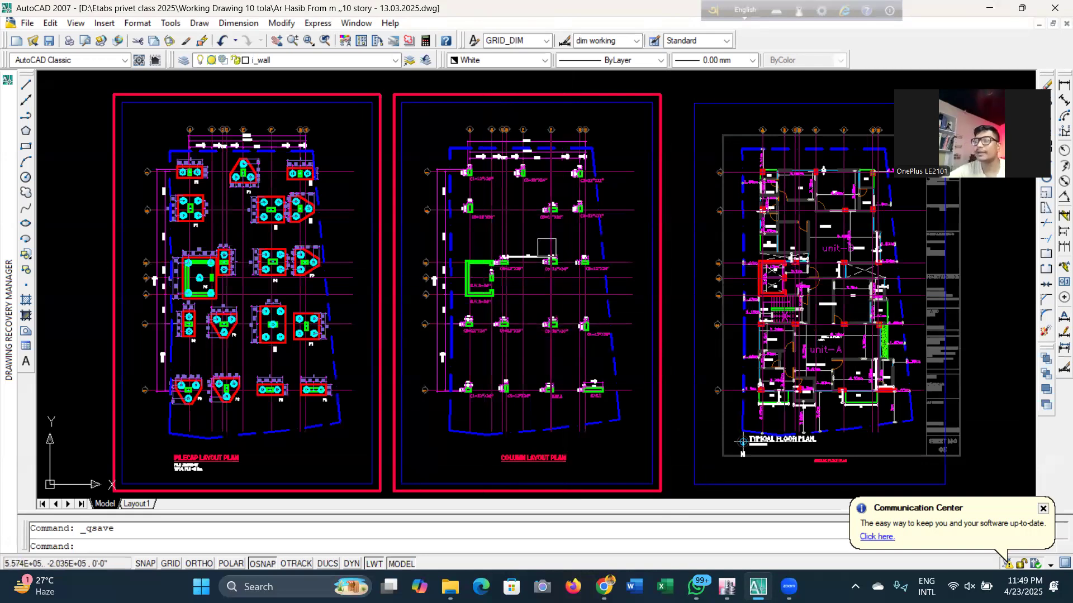
scroll(546, 246, "up", 2)
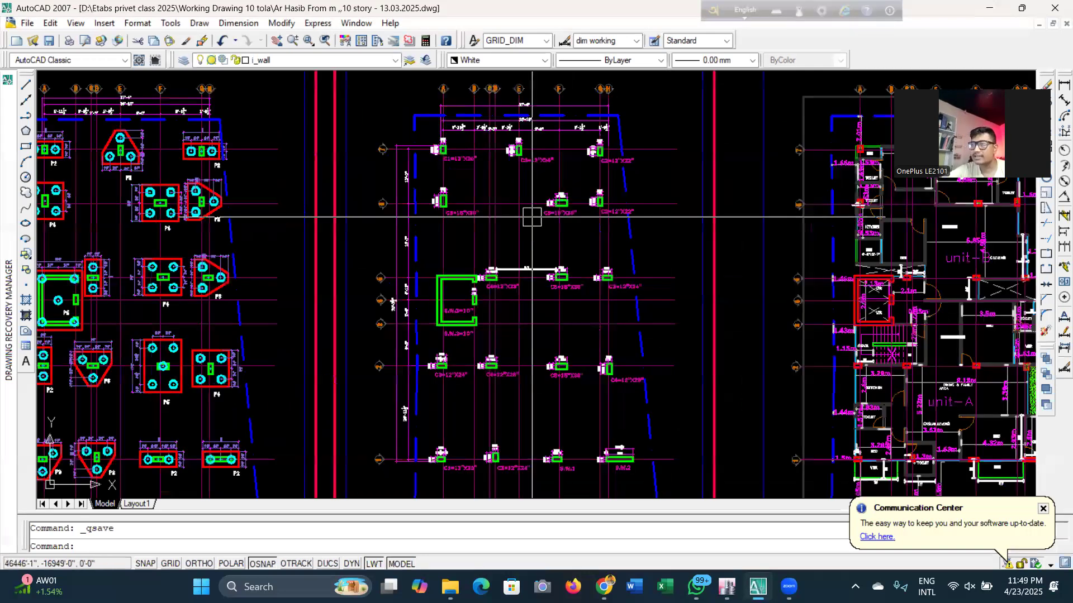
scroll(531, 217, "up", 1)
scroll(515, 238, "down", 5)
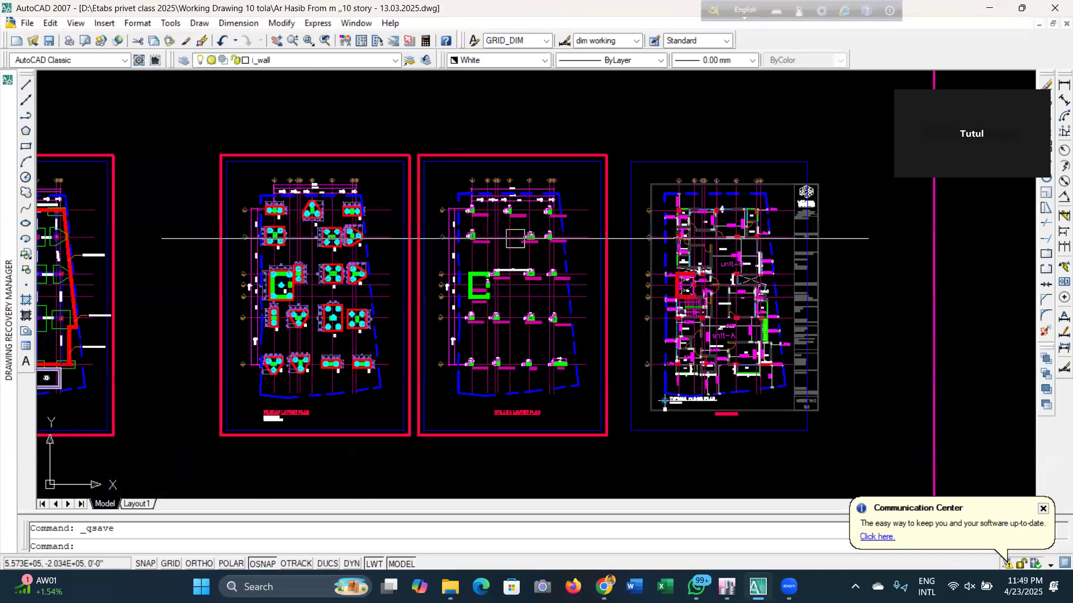
scroll(577, 306, "down", 8)
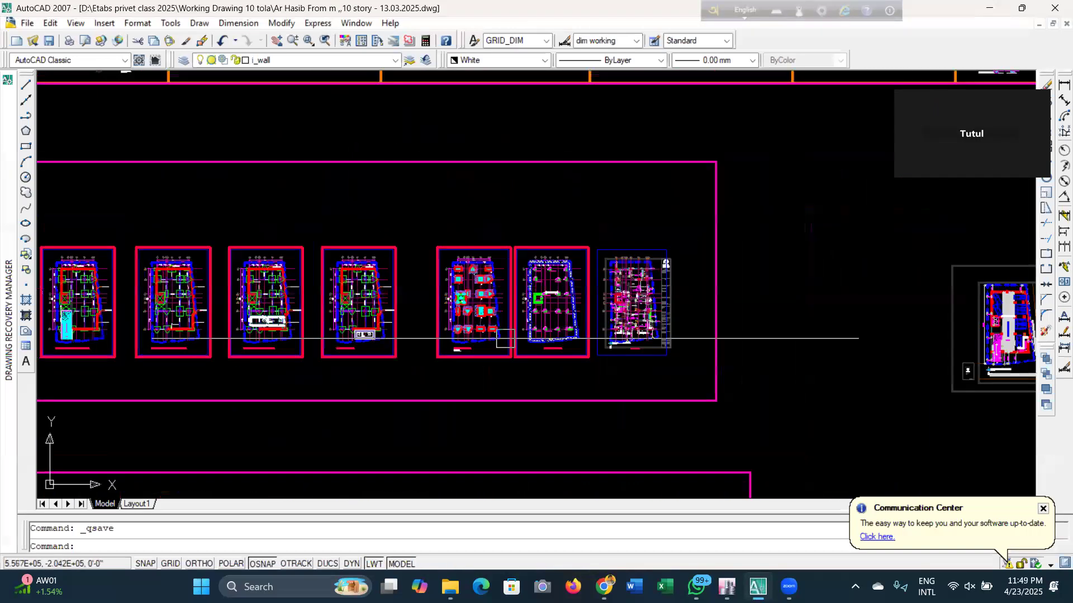
scroll(358, 292, "up", 7)
scroll(693, 302, "down", 3)
scroll(414, 344, "down", 3)
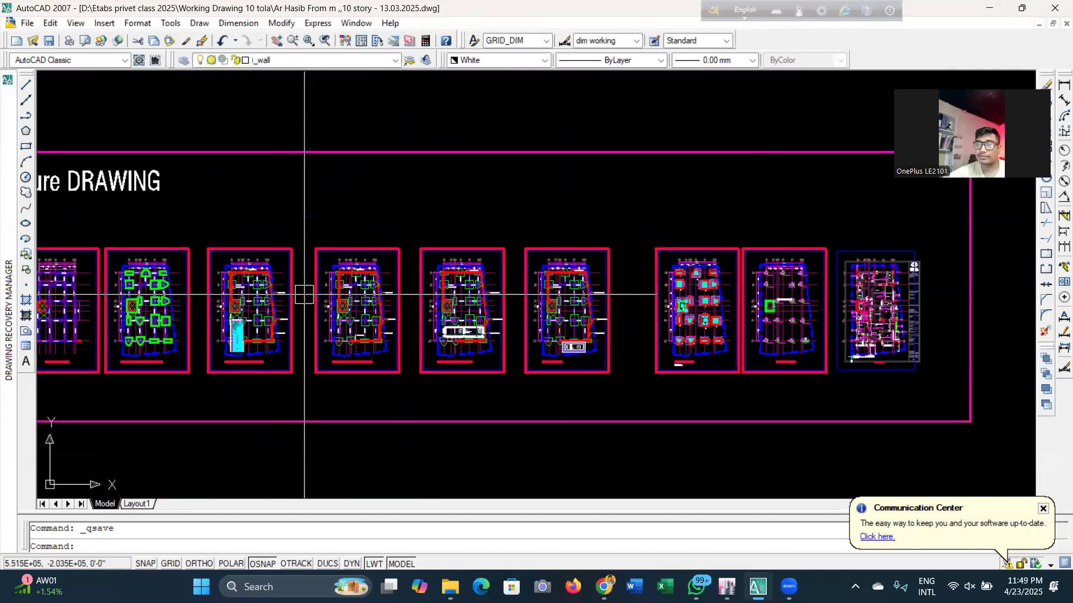
scroll(407, 340, "down", 2)
scroll(422, 347, "up", 4)
scroll(421, 347, "up", 4)
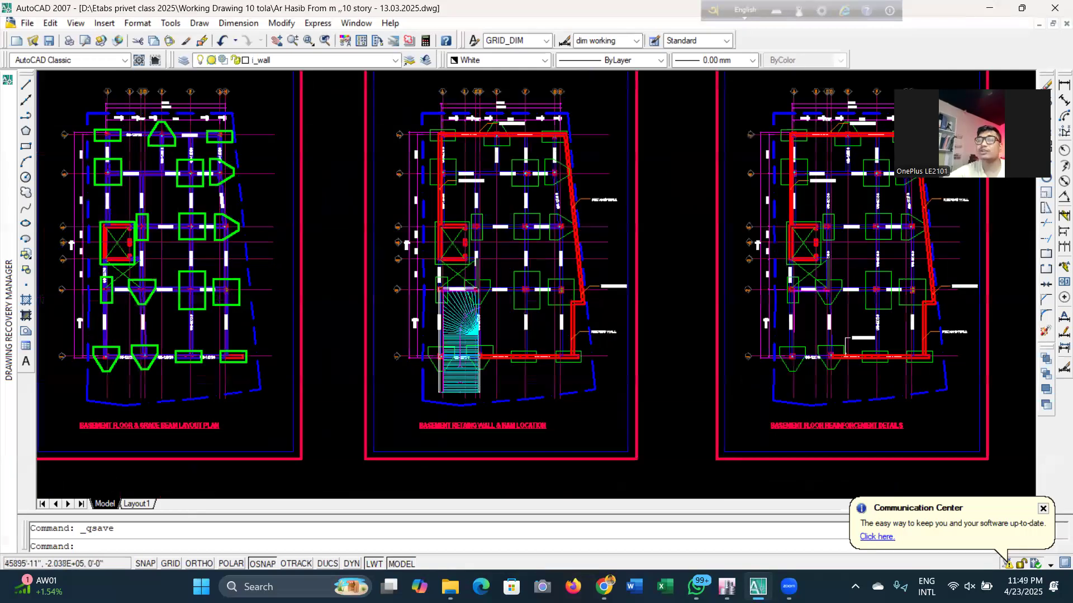
Examine the retaining wall's position relative to the columns and grid lines in the basement retaining wall and ramp plan
scroll(470, 362, "up", 2)
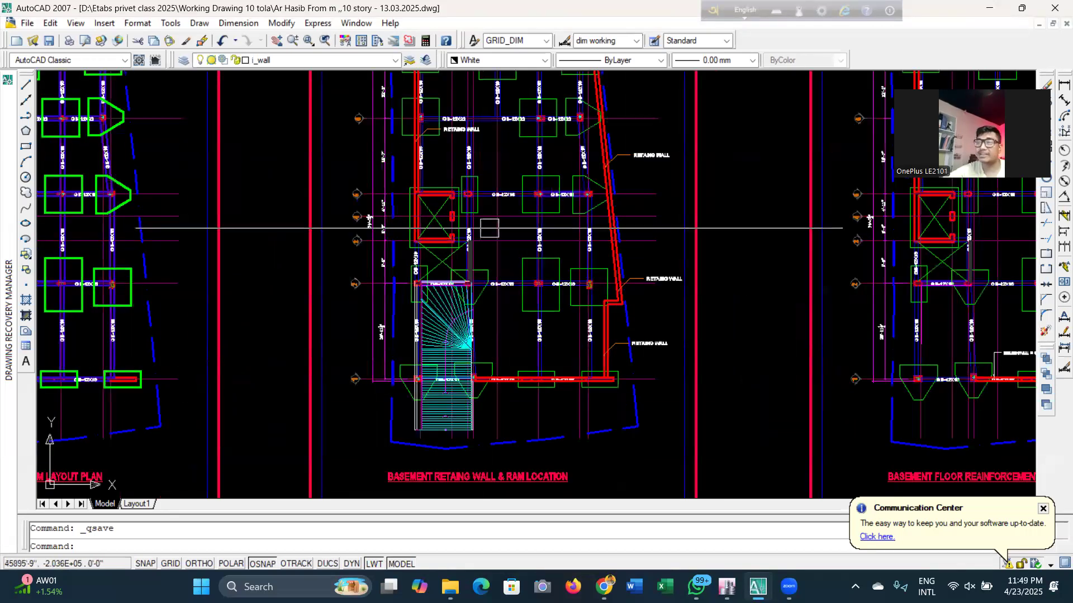
scroll(371, 228, "down", 3)
scroll(450, 192, "up", 5)
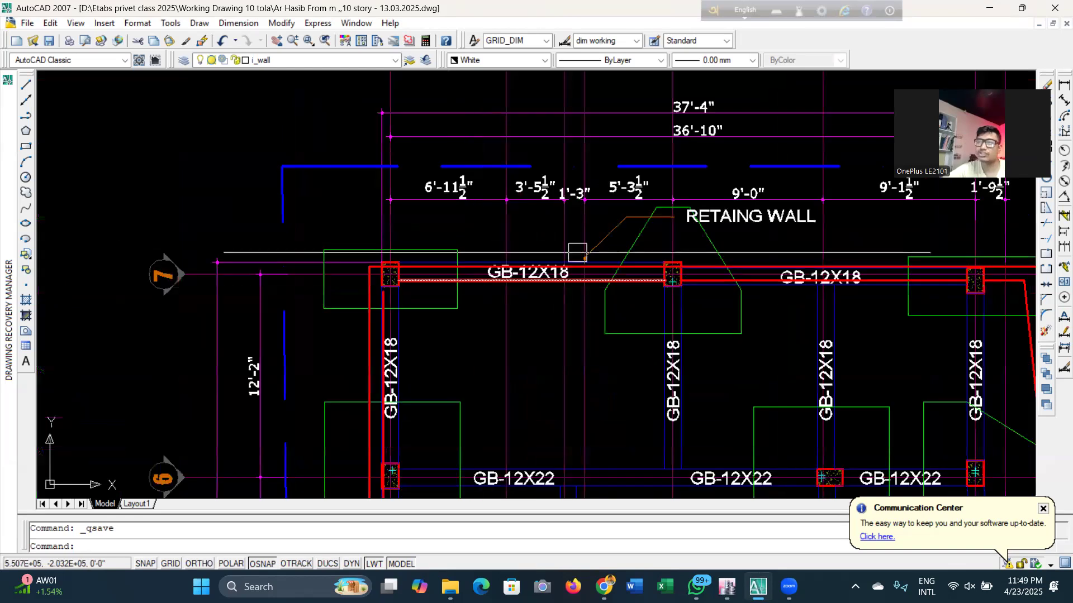
scroll(472, 243, "down", 3)
scroll(516, 226, "up", 3)
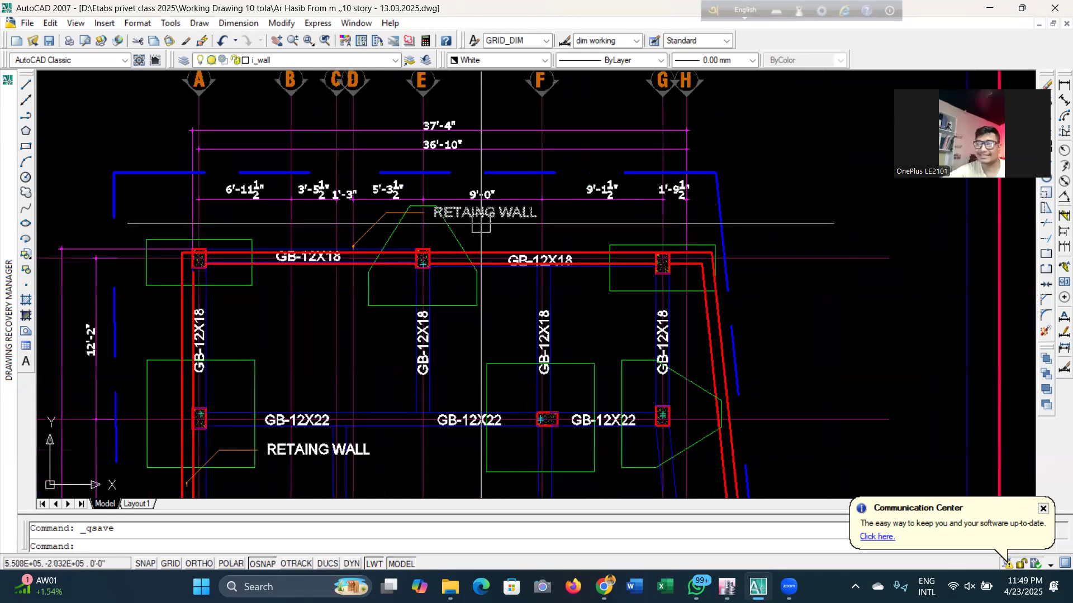
scroll(489, 215, "down", 4)
Look through the Sub Structure drawing set for the retaining wall section details
scroll(490, 215, "down", 5)
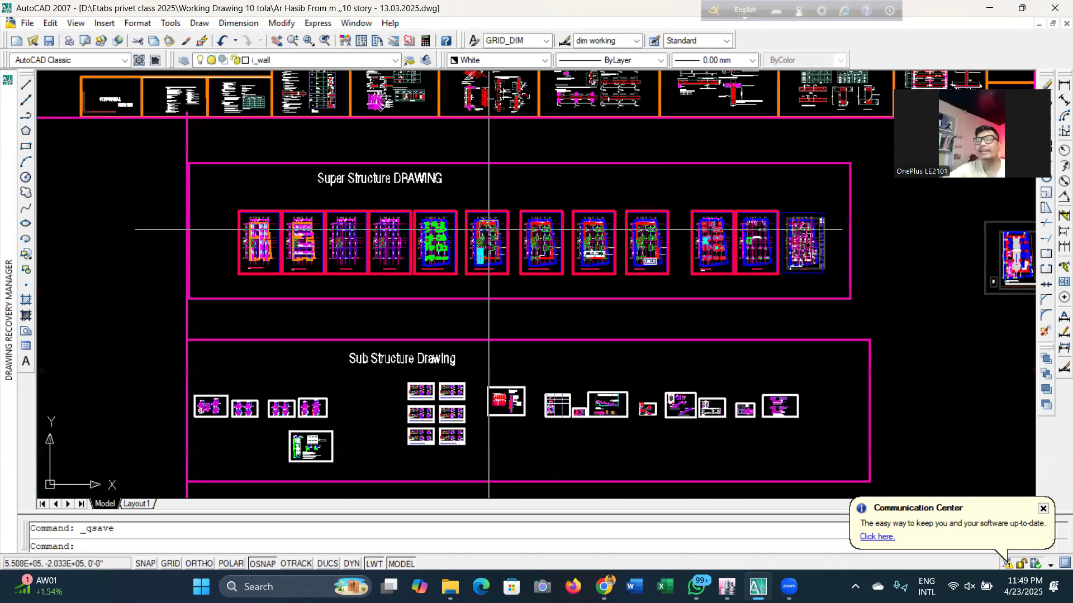
scroll(531, 226, "up", 5)
scroll(447, 495, "down", 4)
scroll(627, 383, "up", 5)
scroll(628, 384, "down", 1)
scroll(376, 371, "down", 3)
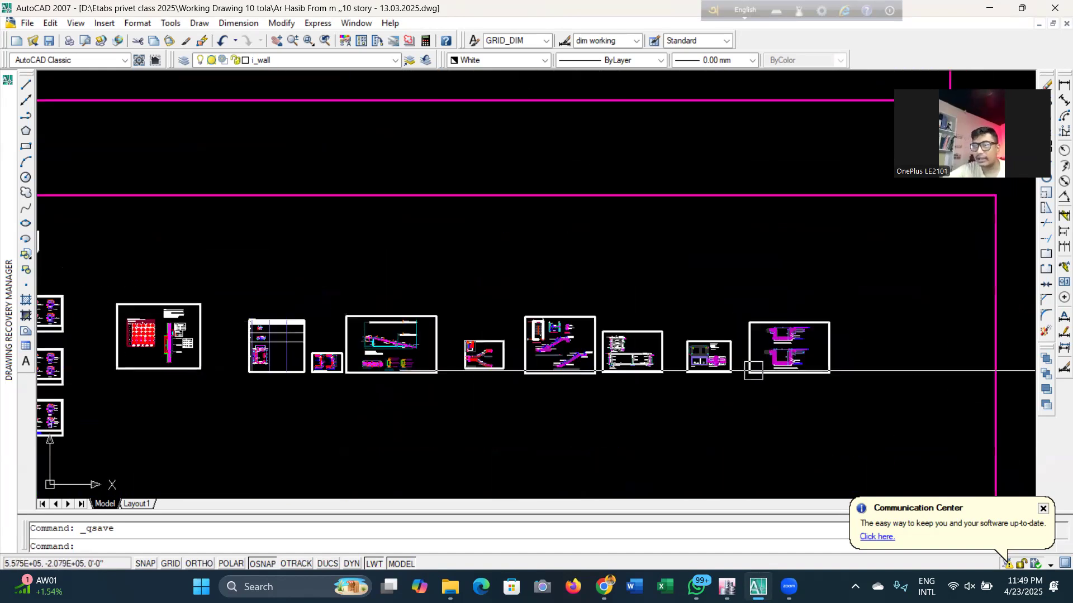
scroll(374, 371, "up", 5)
scroll(260, 373, "up", 3)
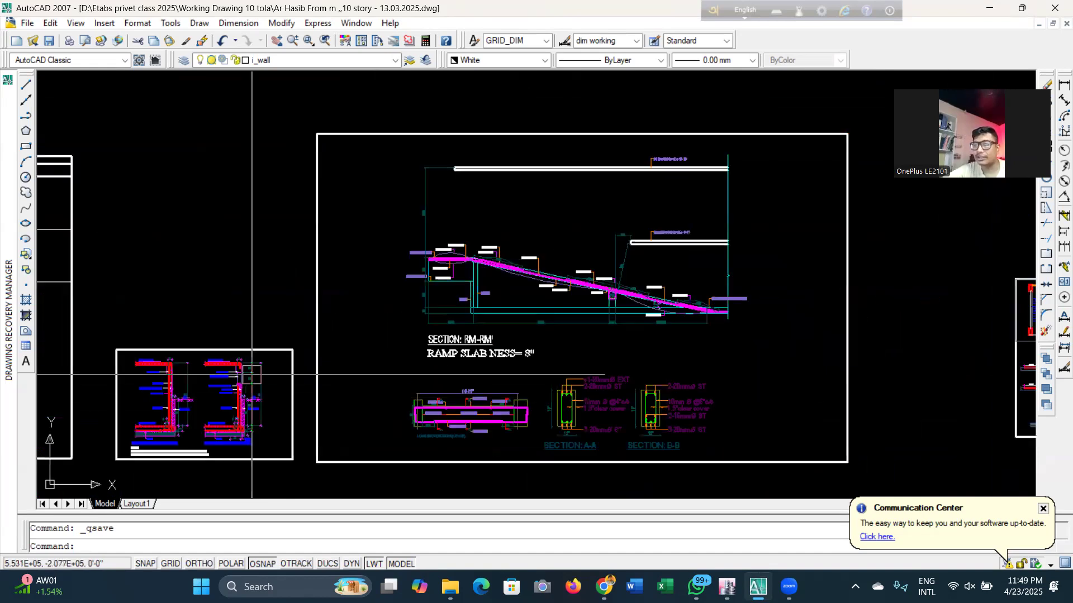
scroll(232, 358, "down", 2)
Examine retaining wall sections R1-R1 and R2-R2 for wall thickness, heights, reinforcement and the basement window opening
scroll(239, 357, "up", 5)
scroll(400, 359, "up", 2)
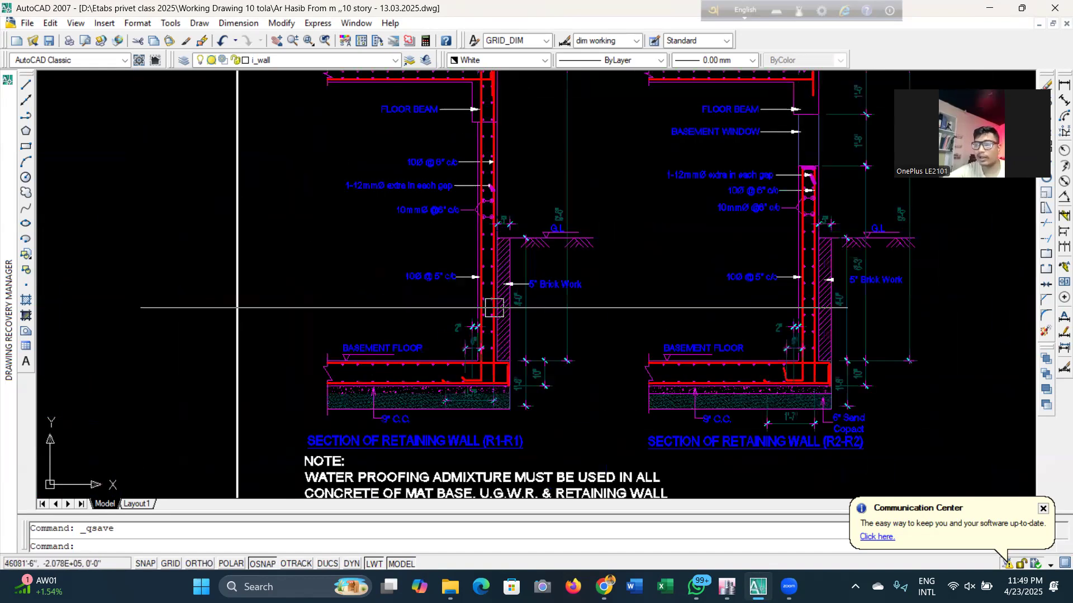
scroll(425, 330, "down", 6)
scroll(448, 299, "up", 3)
scroll(425, 330, "up", 4)
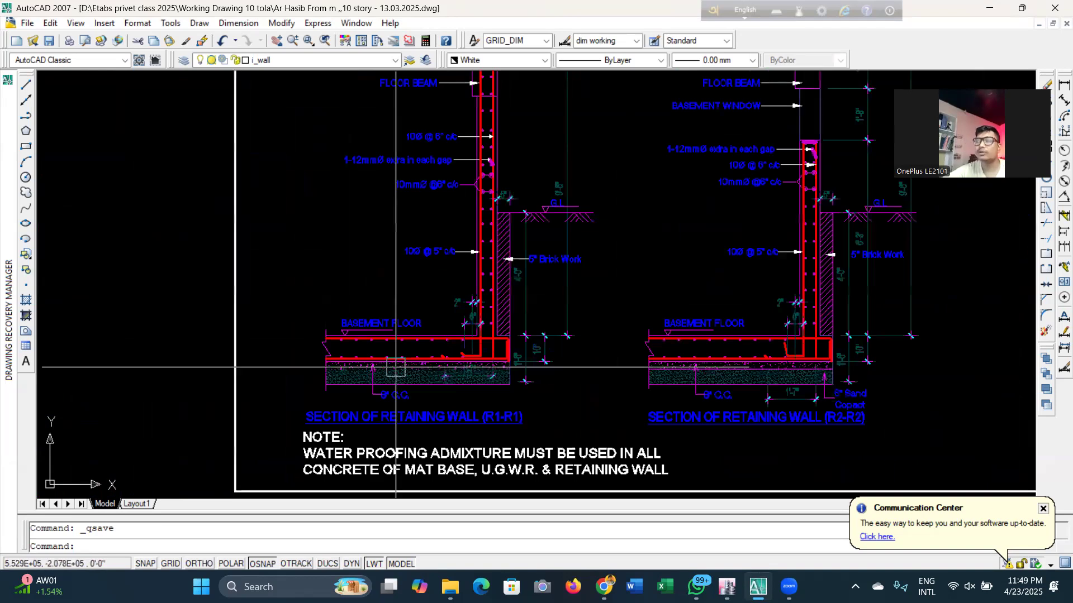
scroll(390, 360, "down", 3)
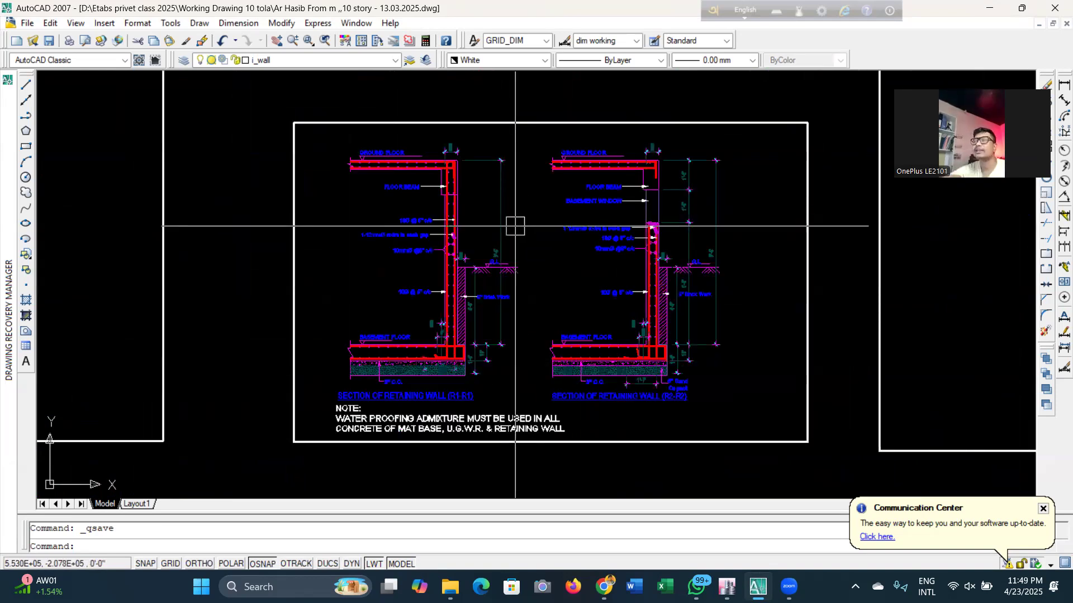
scroll(445, 239, "up", 5)
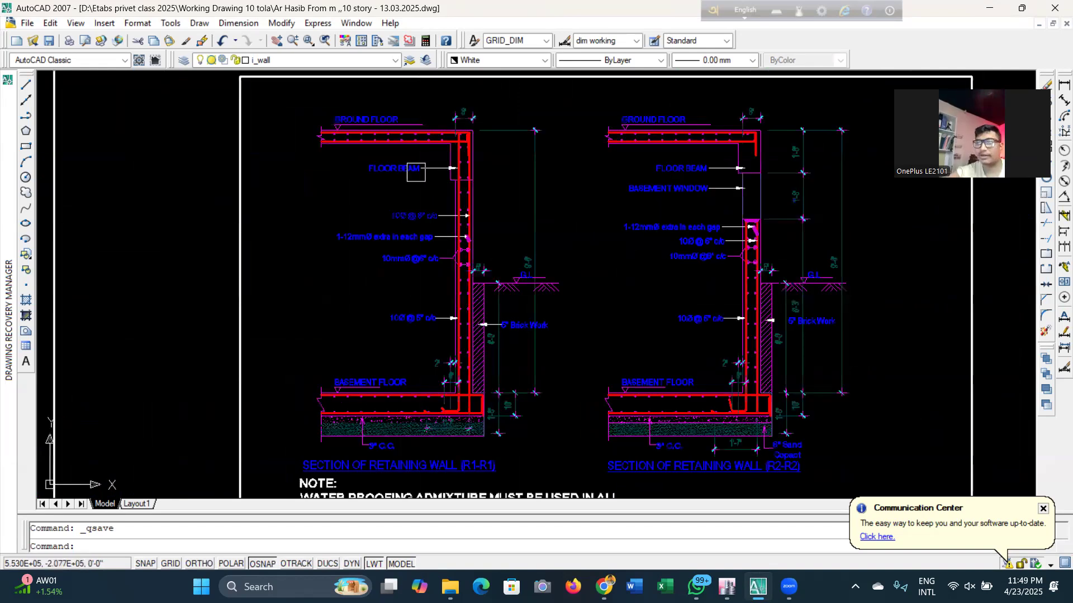
scroll(418, 163, "down", 4)
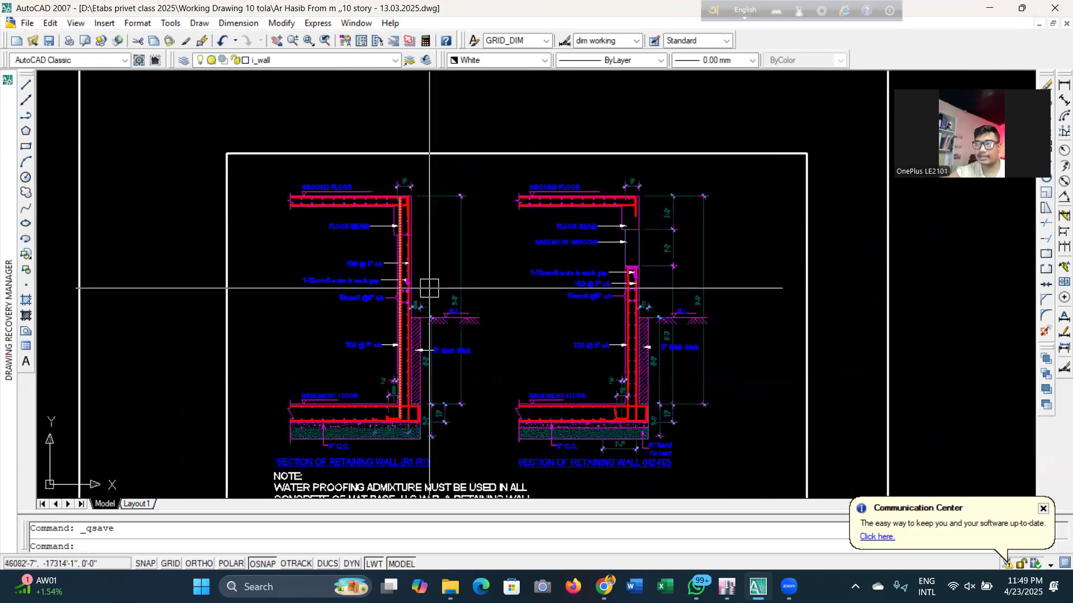
Return to the basement plans and check the retaining wall's extent along grid A by selecting its outline between grids 7 and 5
scroll(426, 290, "down", 3)
scroll(429, 350, "down", 5)
scroll(413, 320, "up", 6)
scroll(413, 320, "up", 8)
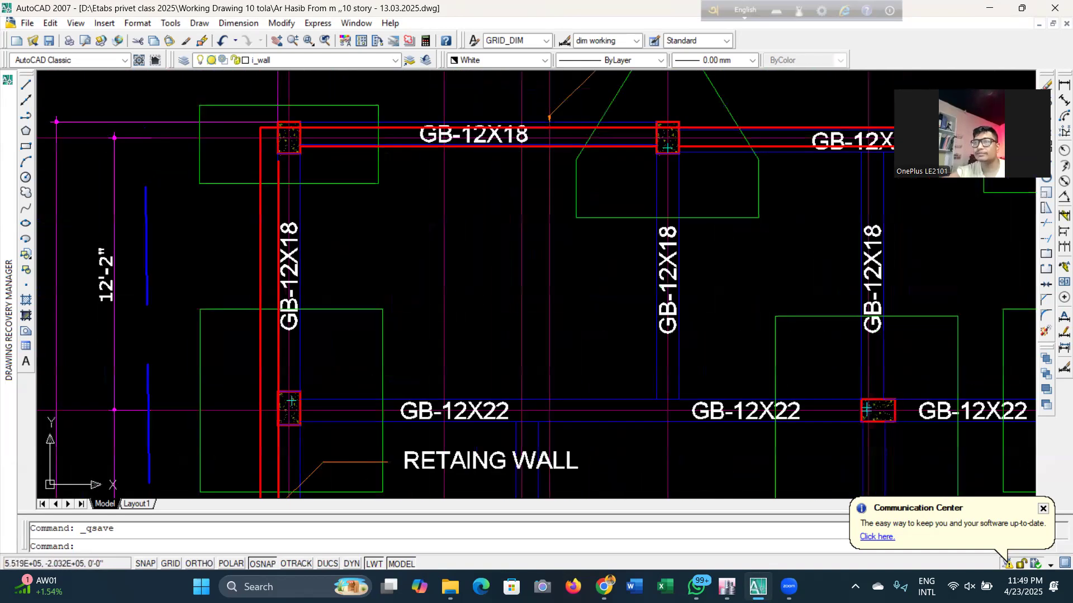
left_click(200, 249)
left_click(192, 249)
left_click(211, 230)
scroll(260, 291, "down", 7)
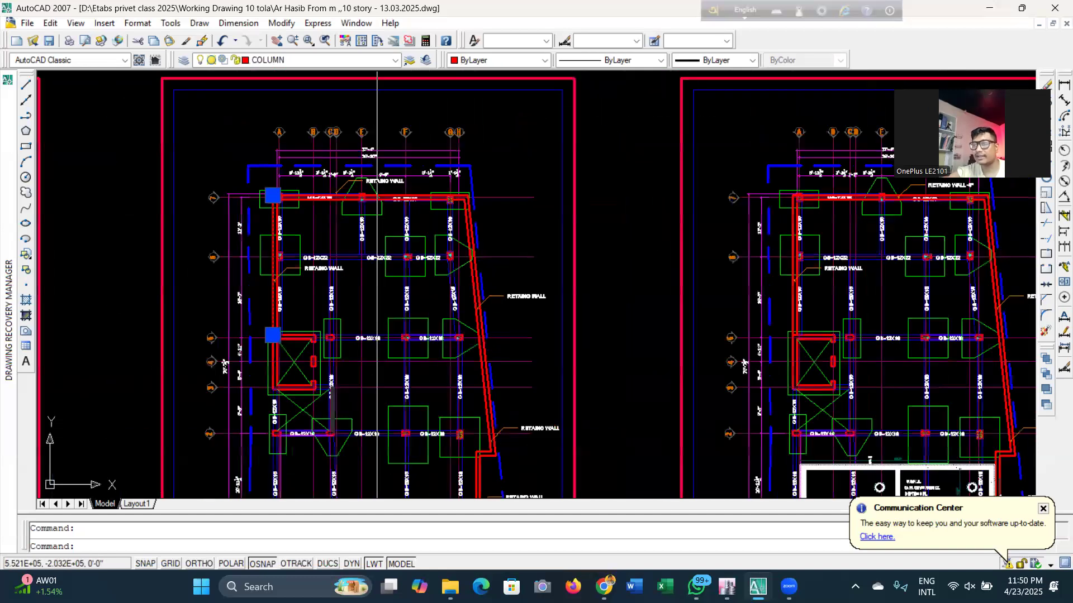
scroll(260, 291, "up", 3)
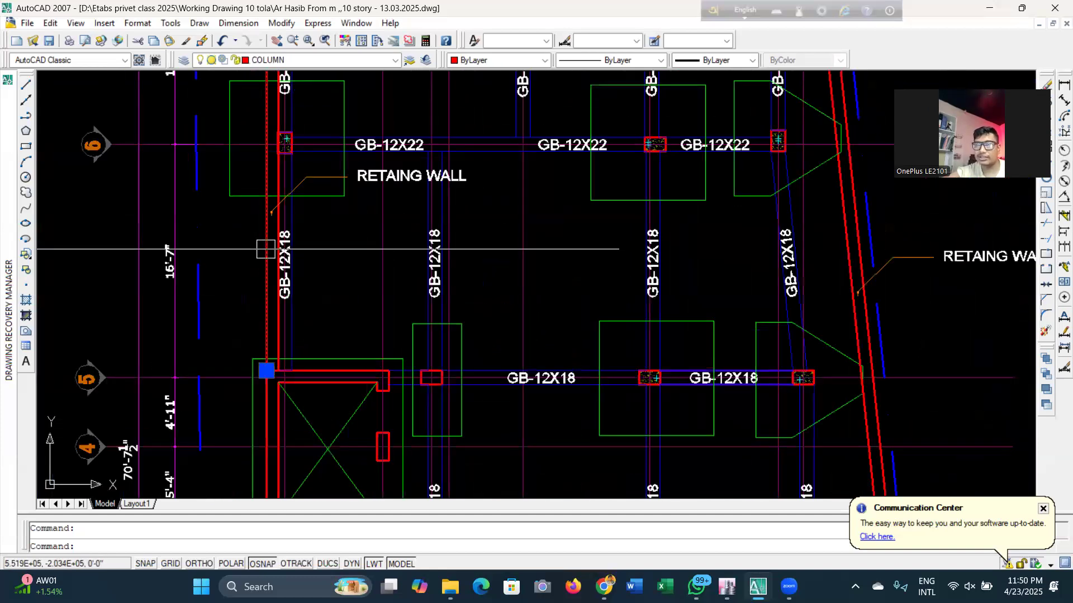
scroll(225, 281, "down", 7)
scroll(225, 281, "up", 2)
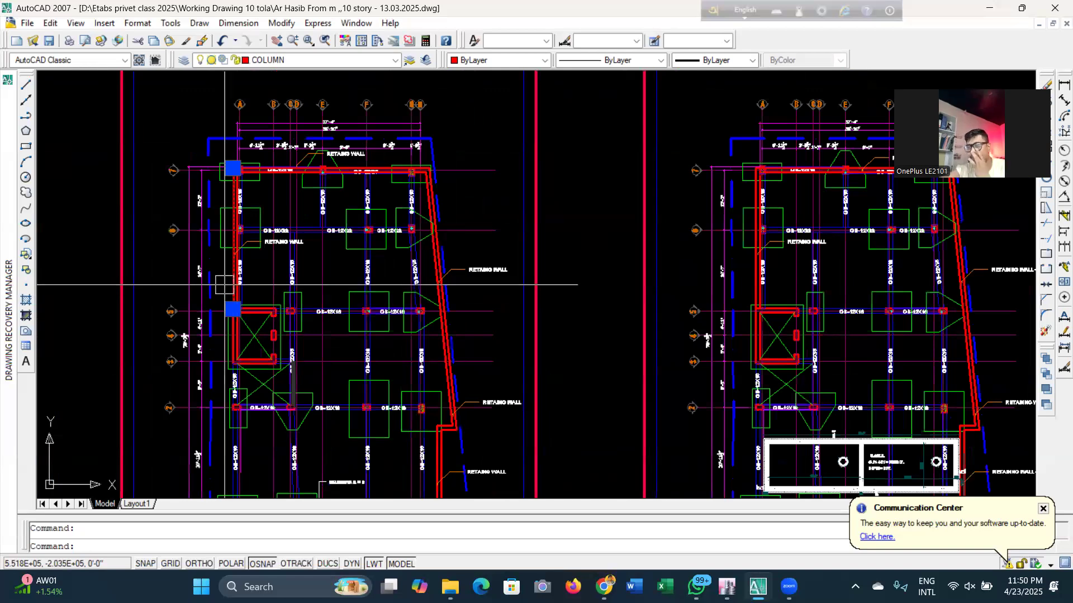
key("Escape")
Look through the basement plan sheets, from the water tank and septic tank locations back to the grade beam layout
scroll(356, 248, "down", 4)
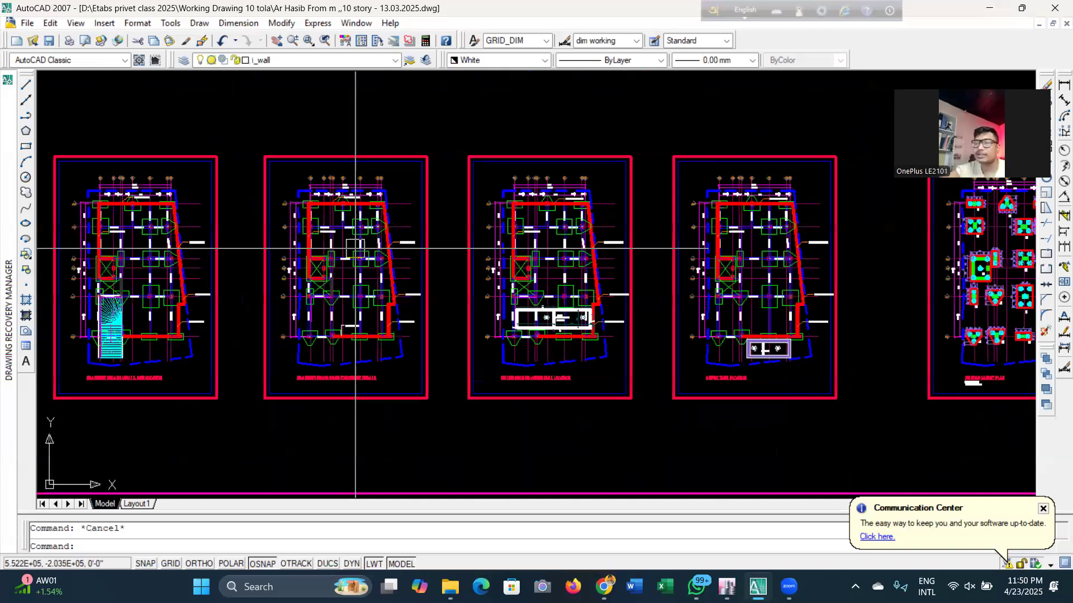
scroll(374, 265, "up", 2)
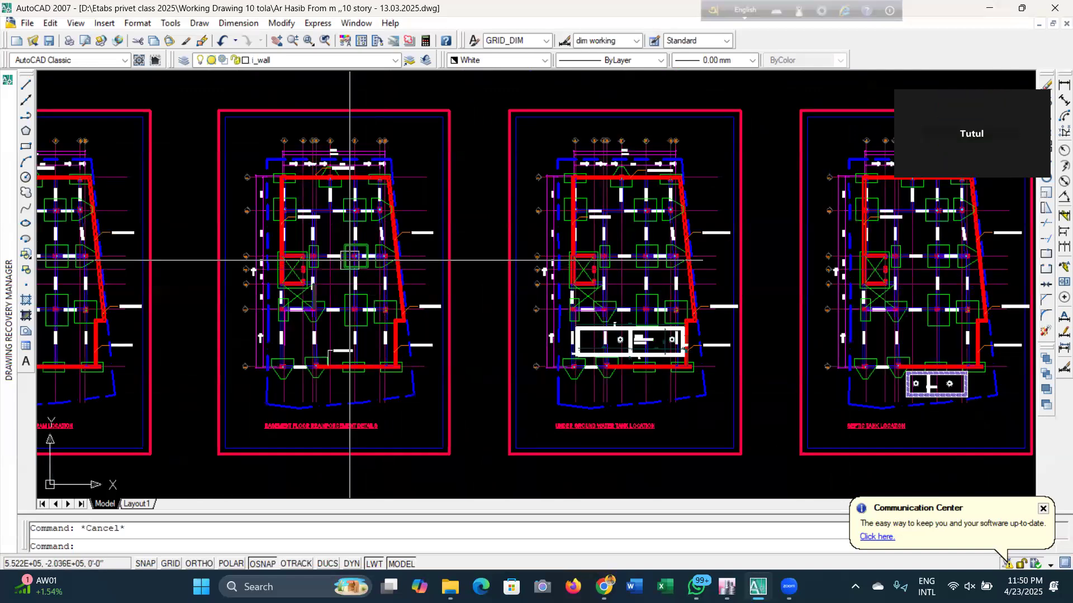
scroll(496, 237, "down", 5)
scroll(296, 272, "up", 6)
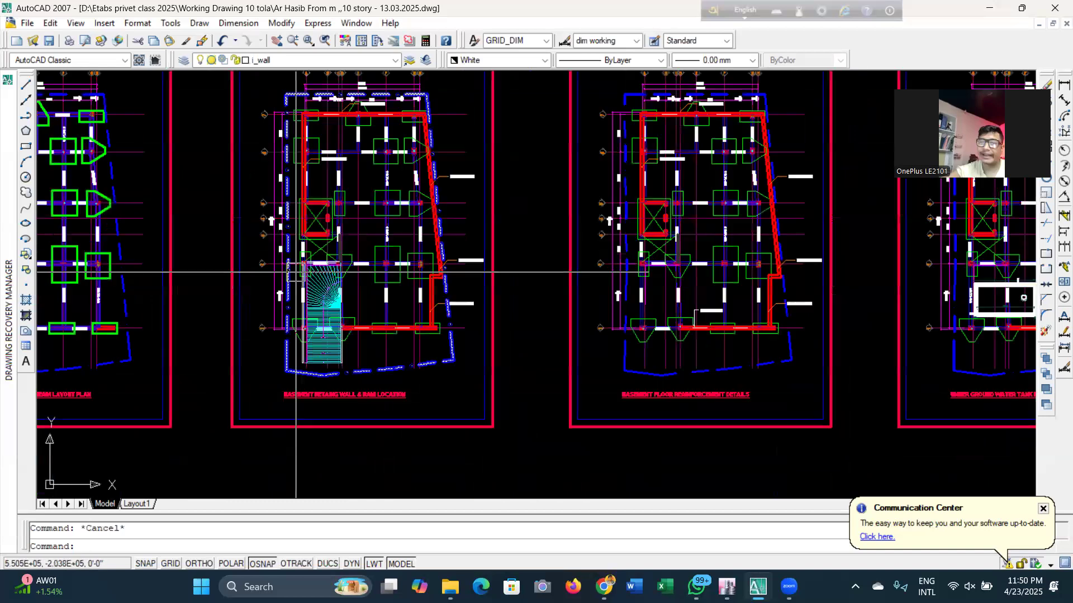
scroll(504, 349, "down", 3)
scroll(268, 337, "up", 6)
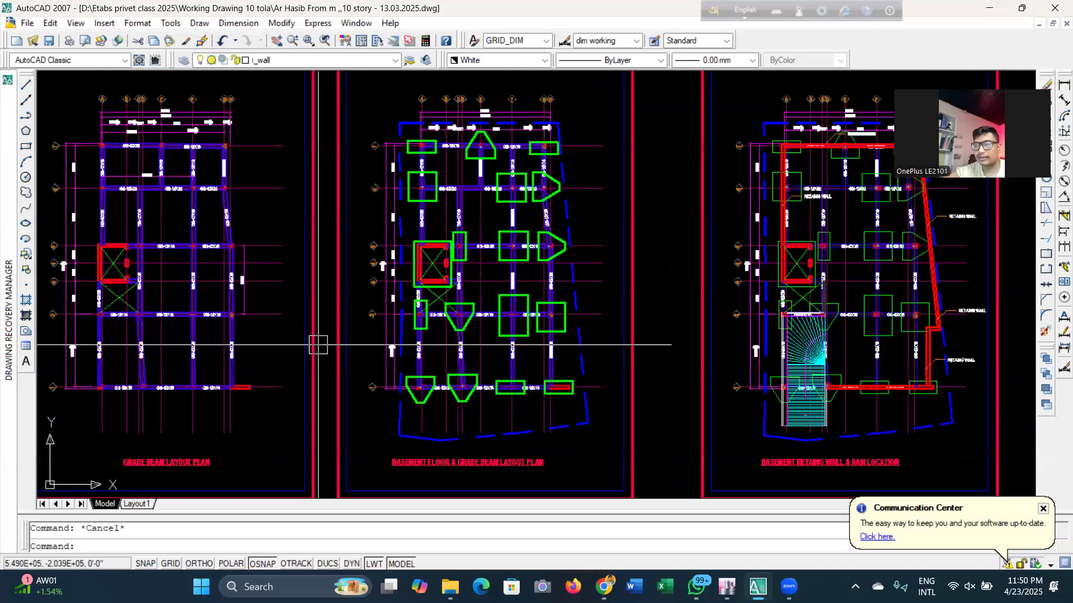
scroll(315, 369, "down", 4)
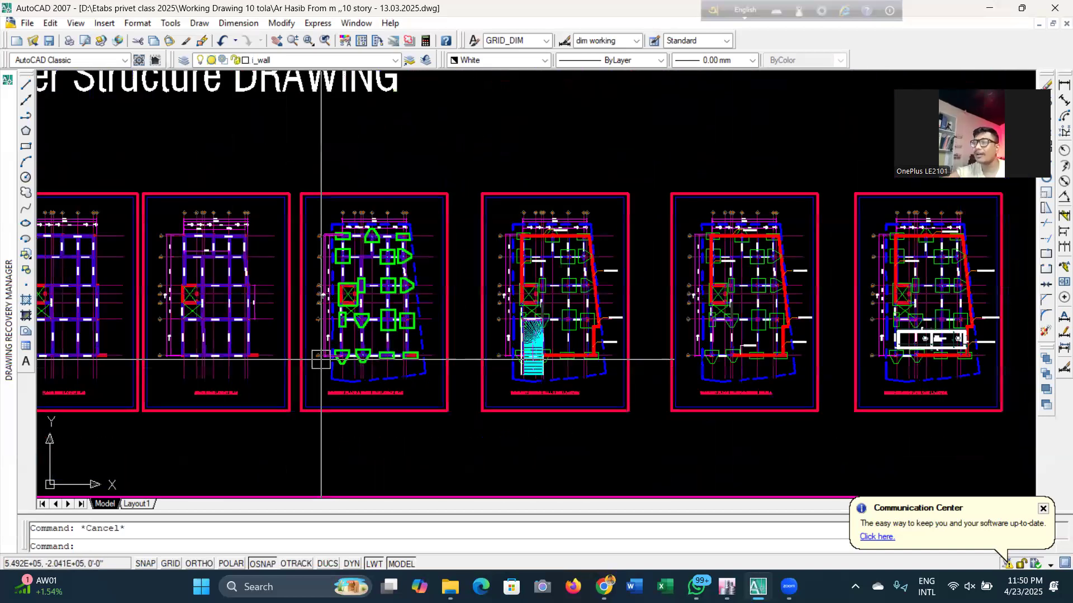
scroll(242, 378, "up", 2)
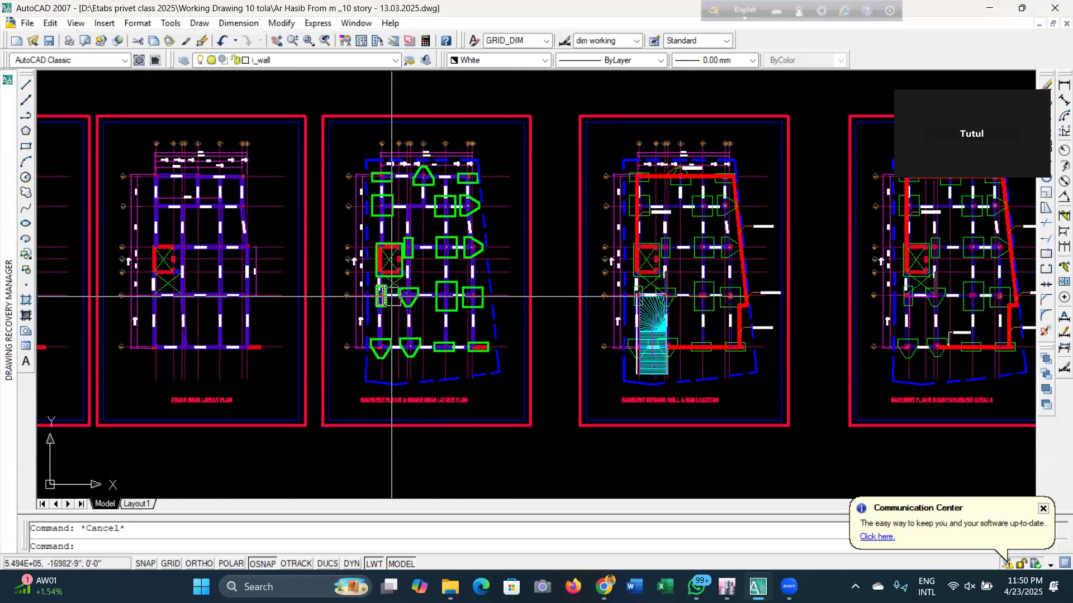
Examine the grade beam layout plan and the basement floor and grade beam layout plan for beam sizes, footings and the lift core
scroll(359, 225, "up", 7)
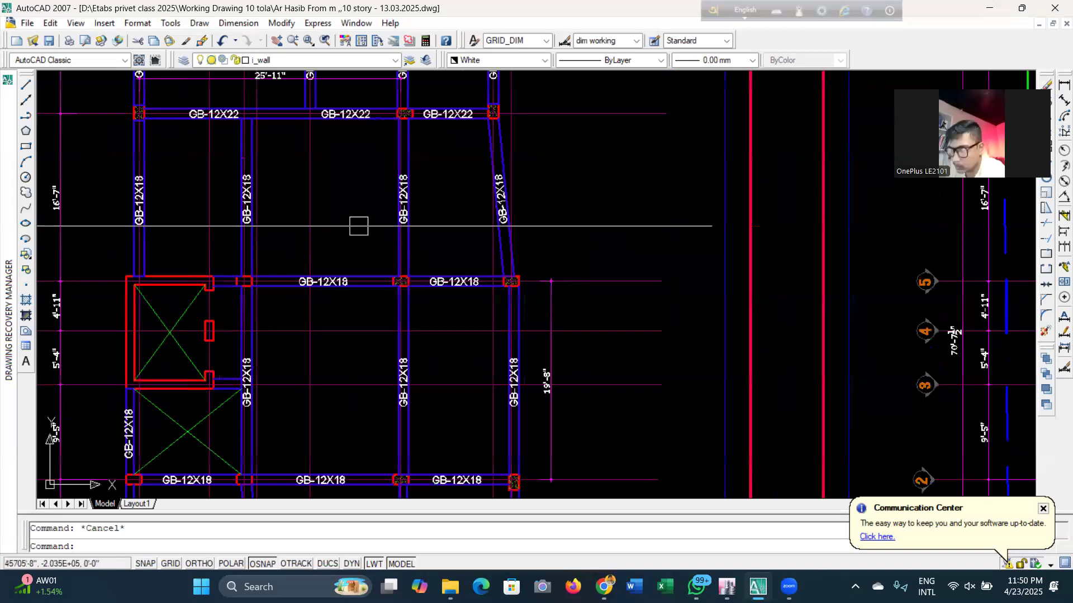
scroll(352, 233, "down", 3)
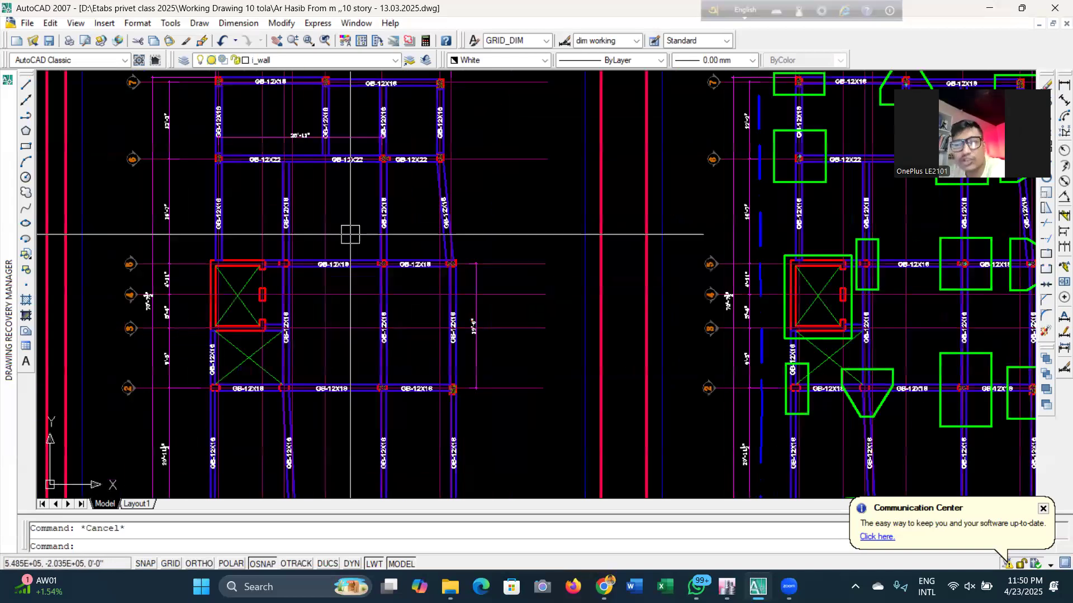
scroll(316, 242, "down", 2)
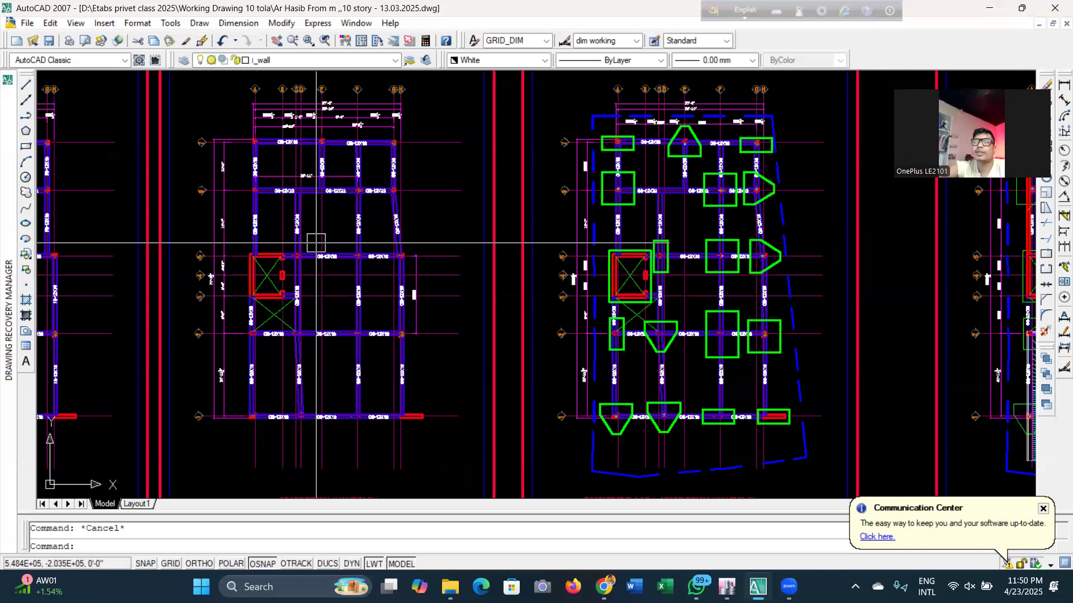
scroll(570, 292, "down", 3)
scroll(479, 388, "up", 5)
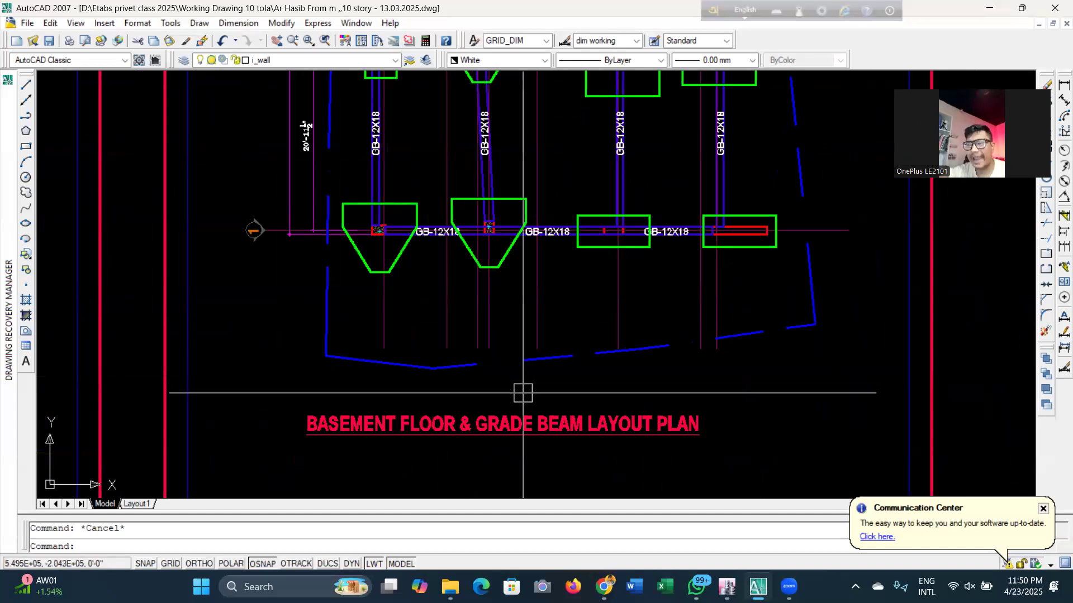
scroll(522, 388, "down", 2)
scroll(522, 388, "down", 2)
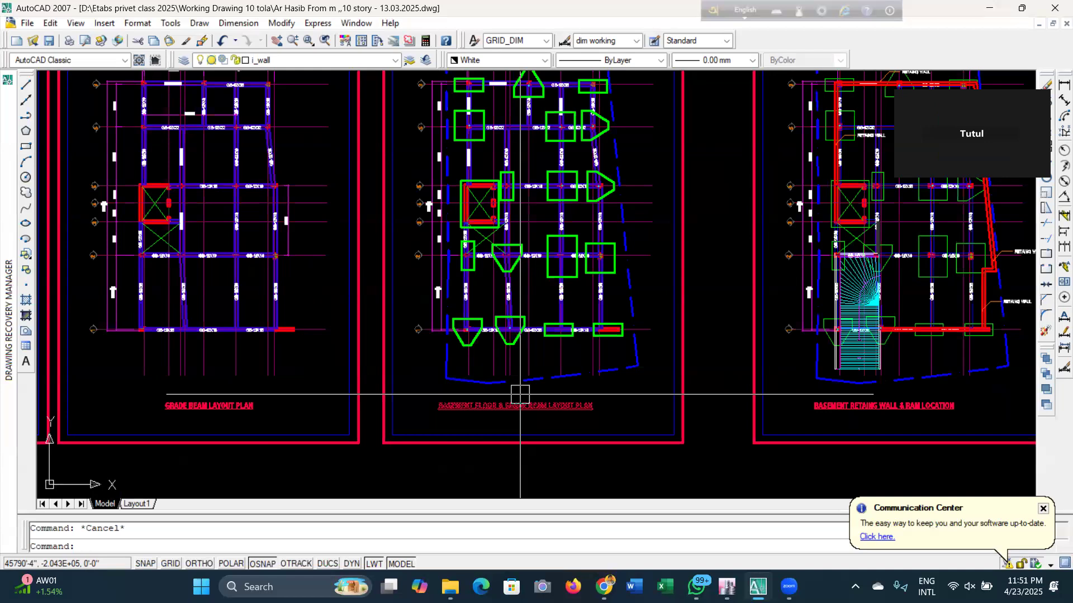
scroll(480, 336, "down", 4)
scroll(510, 233, "up", 3)
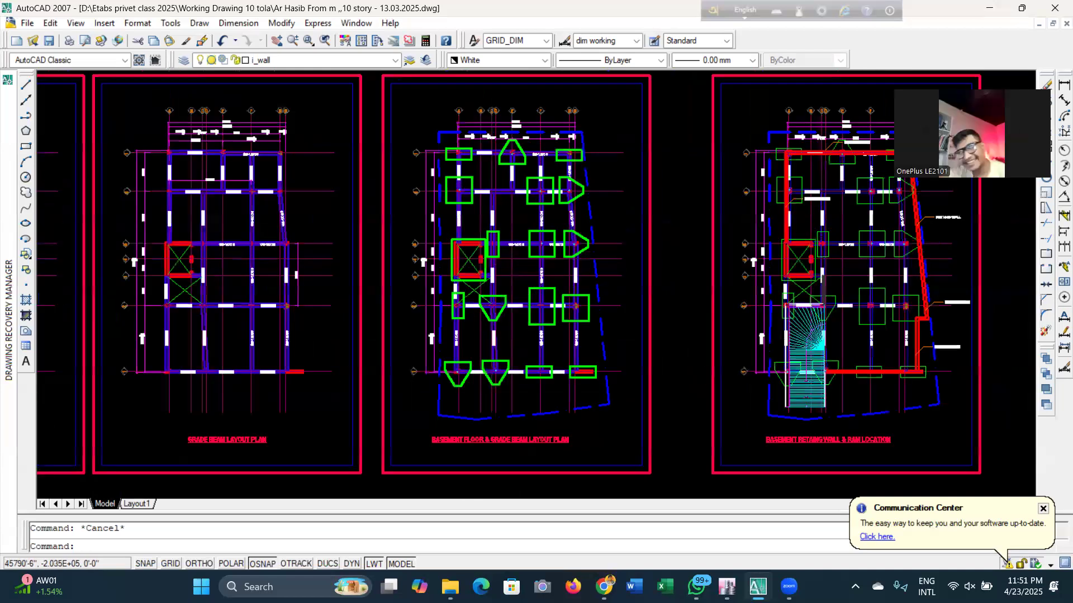
scroll(510, 234, "up", 2)
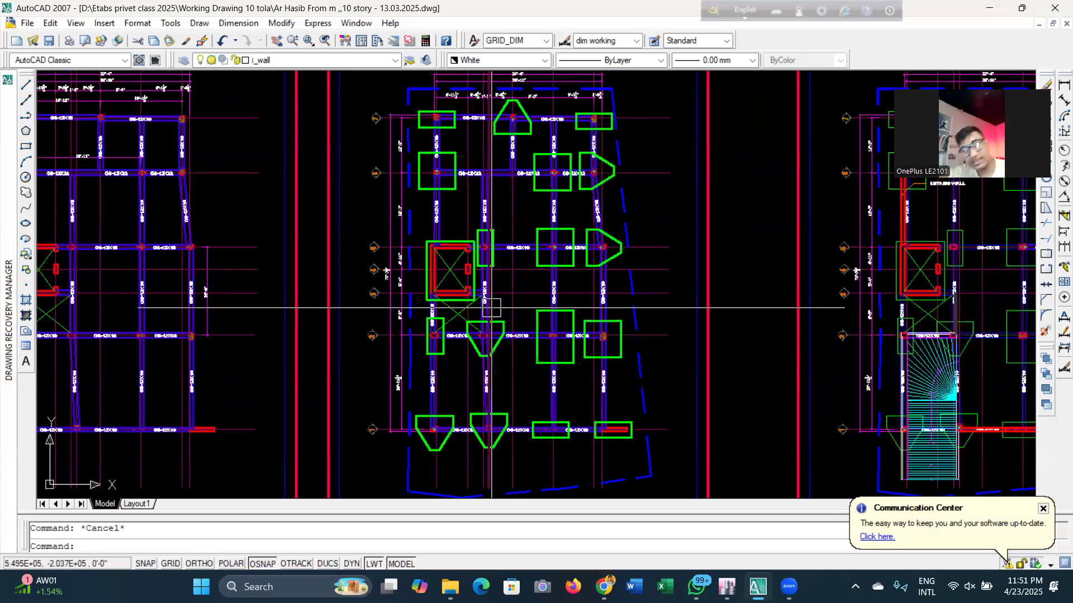
scroll(436, 327, "up", 6)
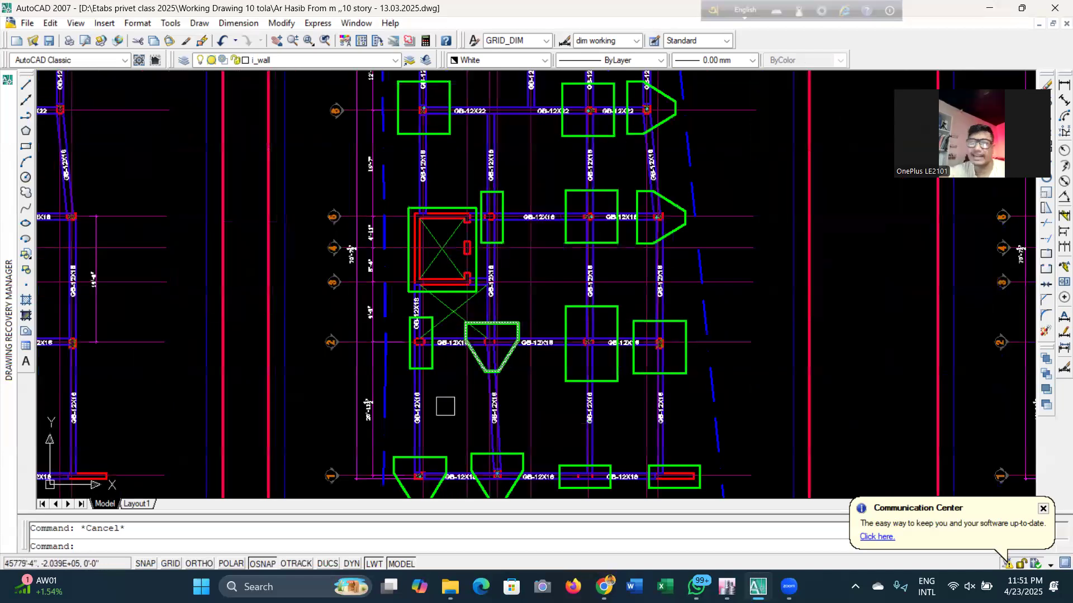
scroll(538, 316, "down", 5)
scroll(443, 268, "up", 4)
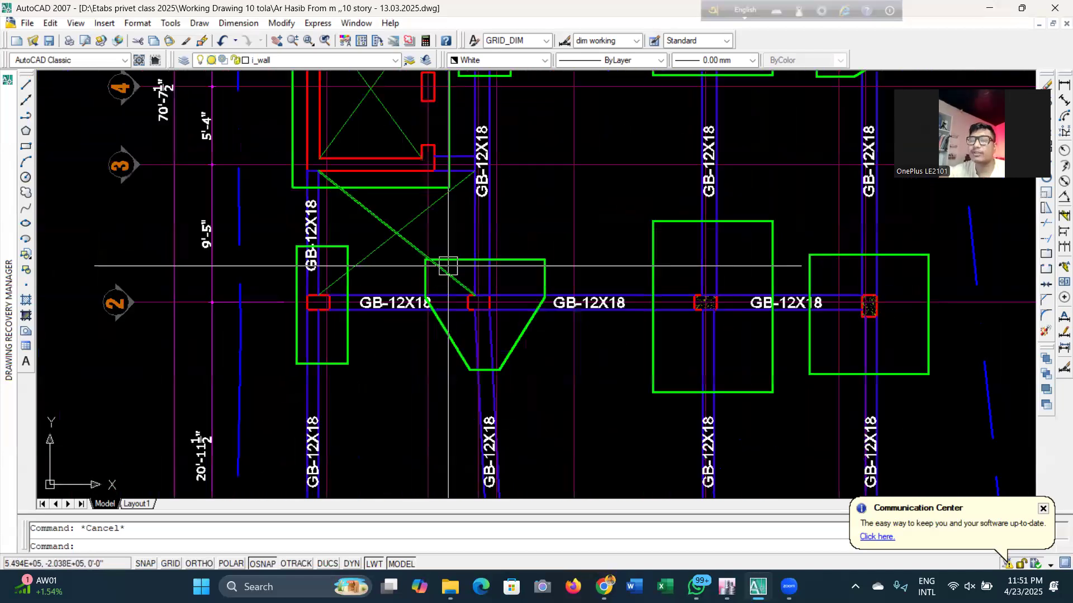
scroll(408, 294, "down", 5)
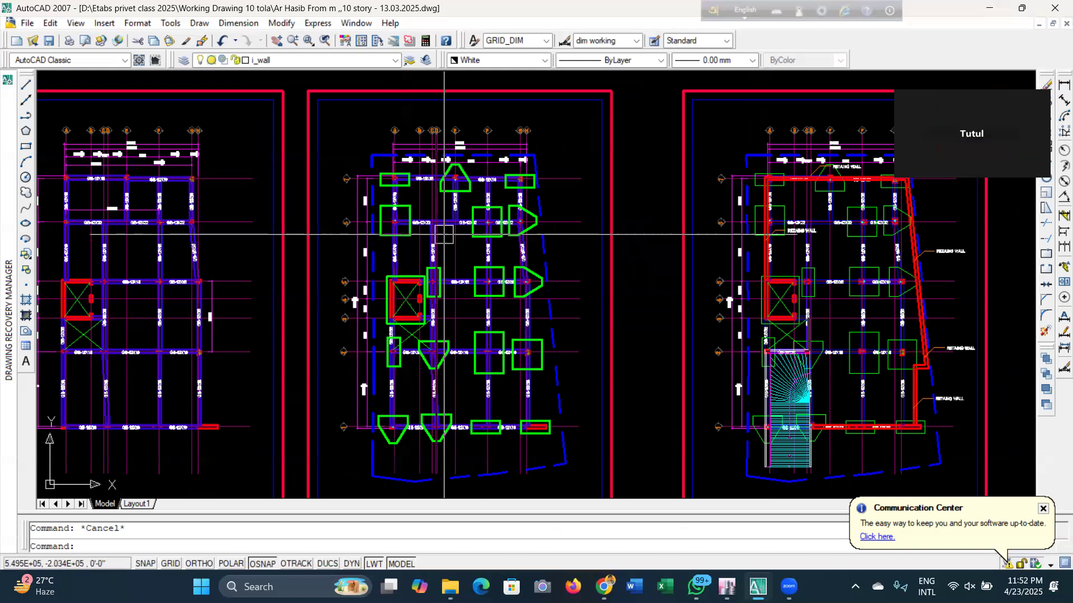
Examine the grade beams and footings between grids 5 and 1 in the basement floor and grade beam layout plan
scroll(444, 235, "down", 4)
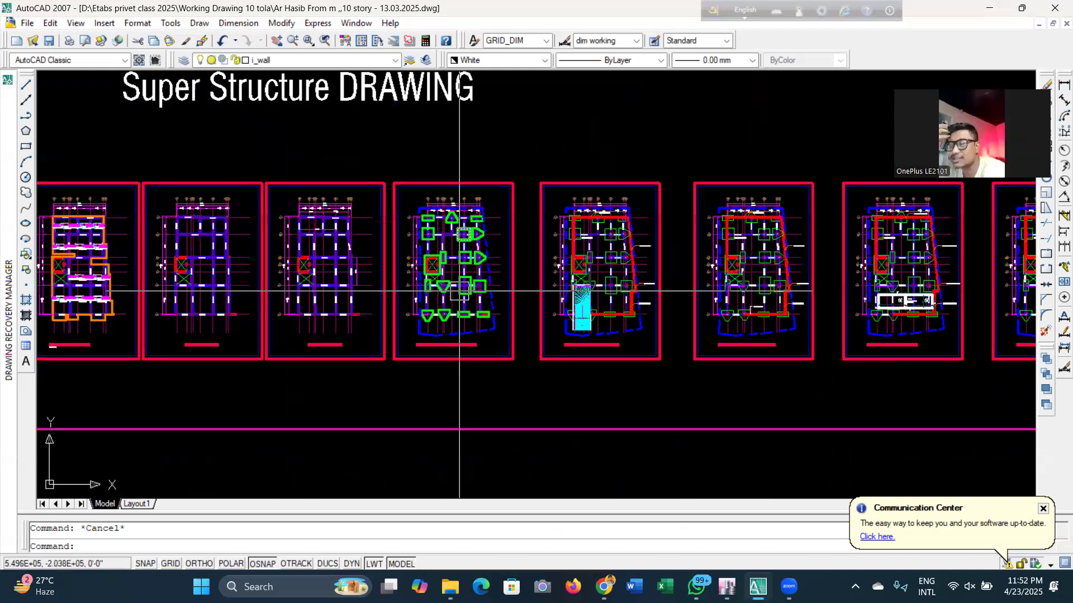
scroll(458, 290, "up", 3)
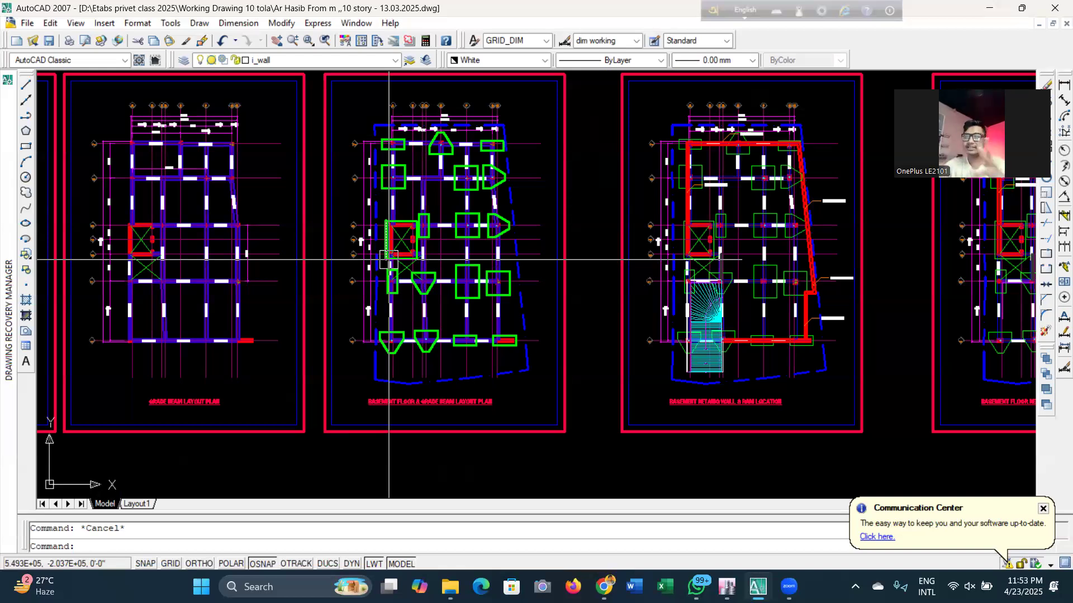
scroll(396, 273, "up", 2)
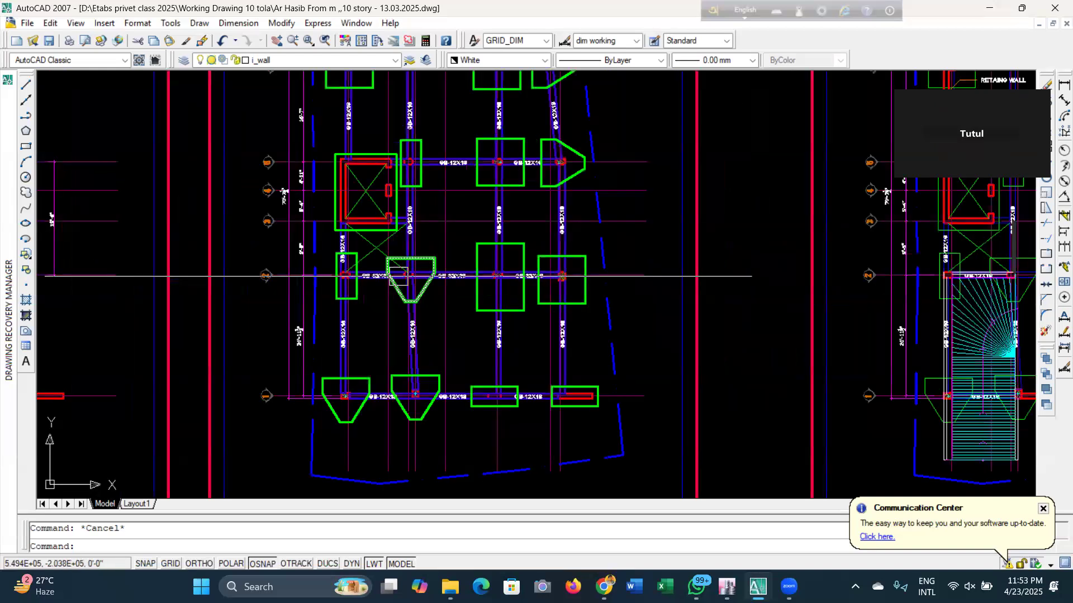
scroll(399, 276, "up", 2)
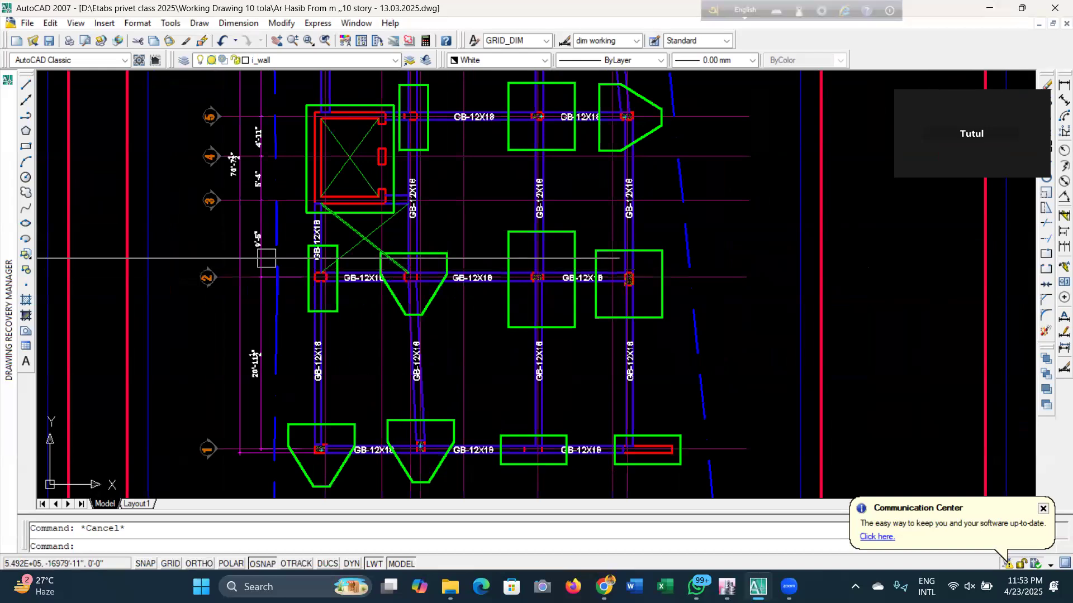
scroll(398, 270, "down", 2)
scroll(496, 372, "up", 4)
scroll(404, 188, "down", 4)
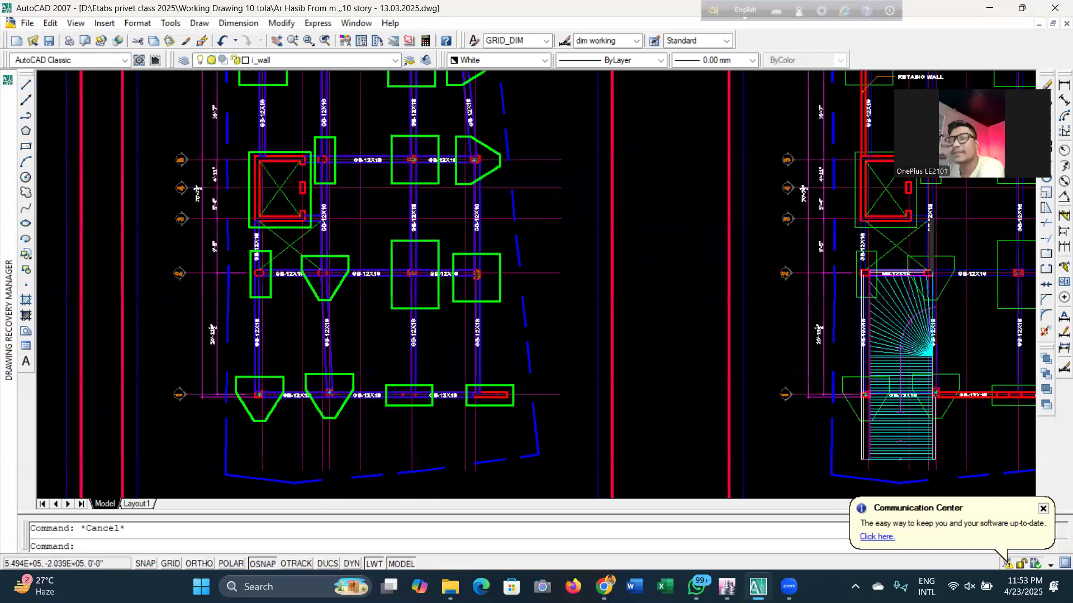
scroll(403, 189, "up", 4)
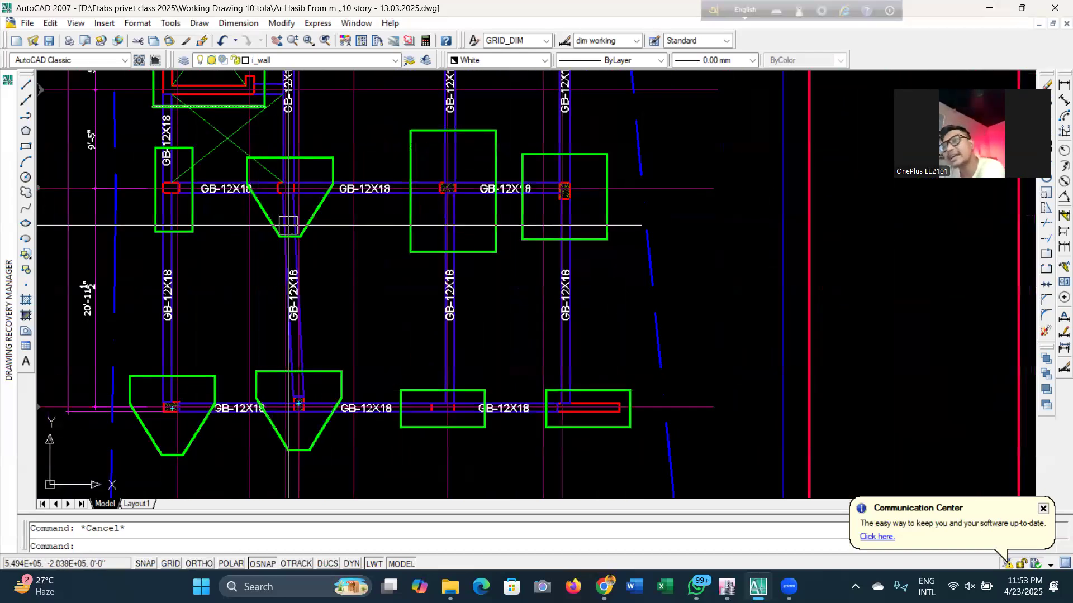
scroll(288, 225, "down", 5)
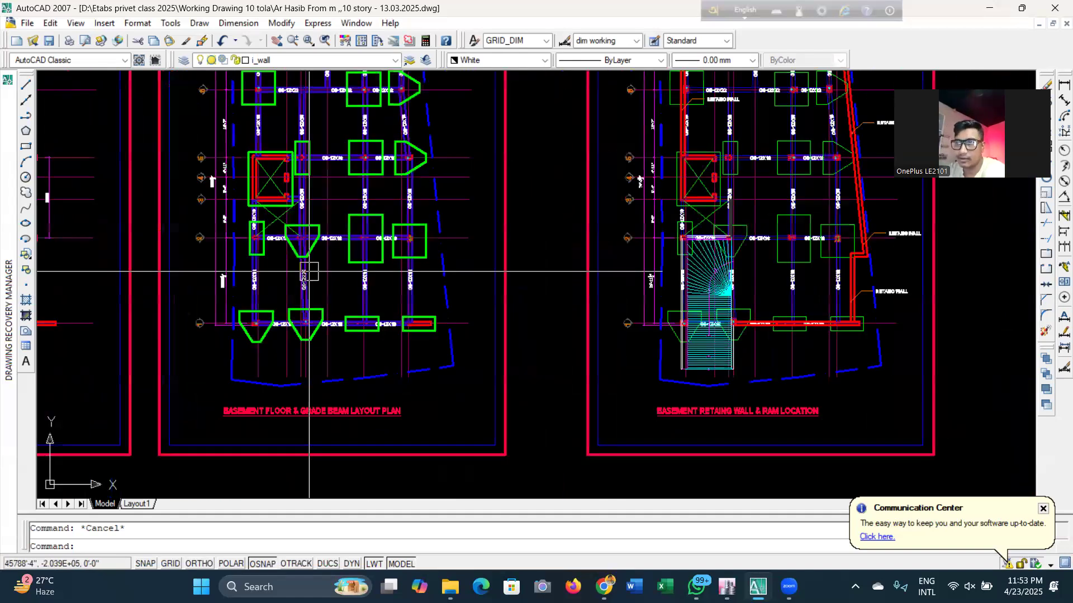
Compare the ramp and retaining wall location plan with the basement floor and grade beam layout plan around grids 1 and 2
scroll(495, 313, "up", 5)
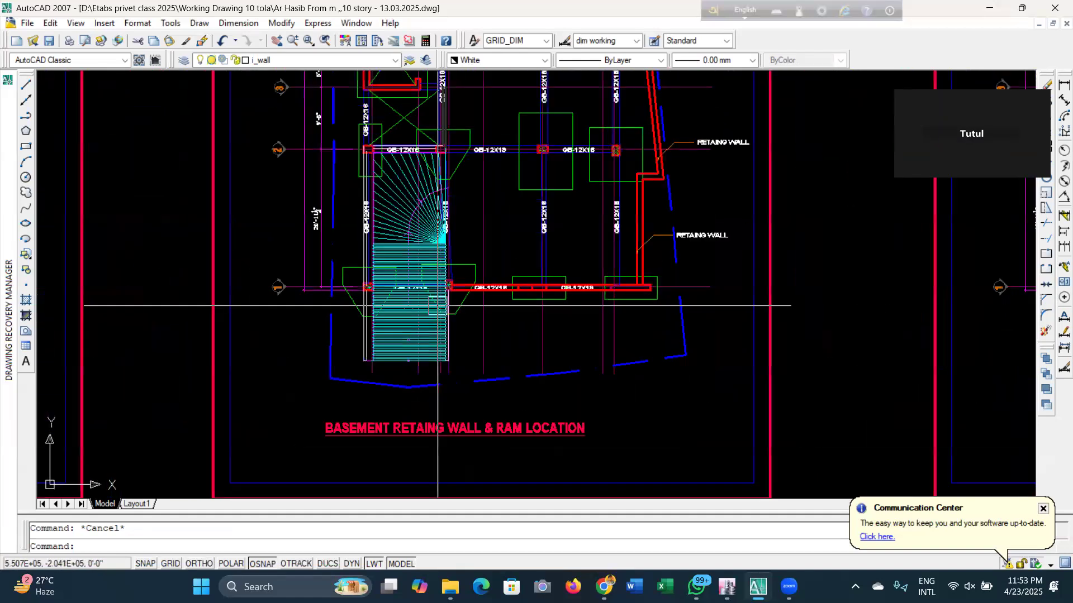
scroll(522, 339, "down", 5)
scroll(523, 339, "up", 5)
scroll(497, 421, "down", 4)
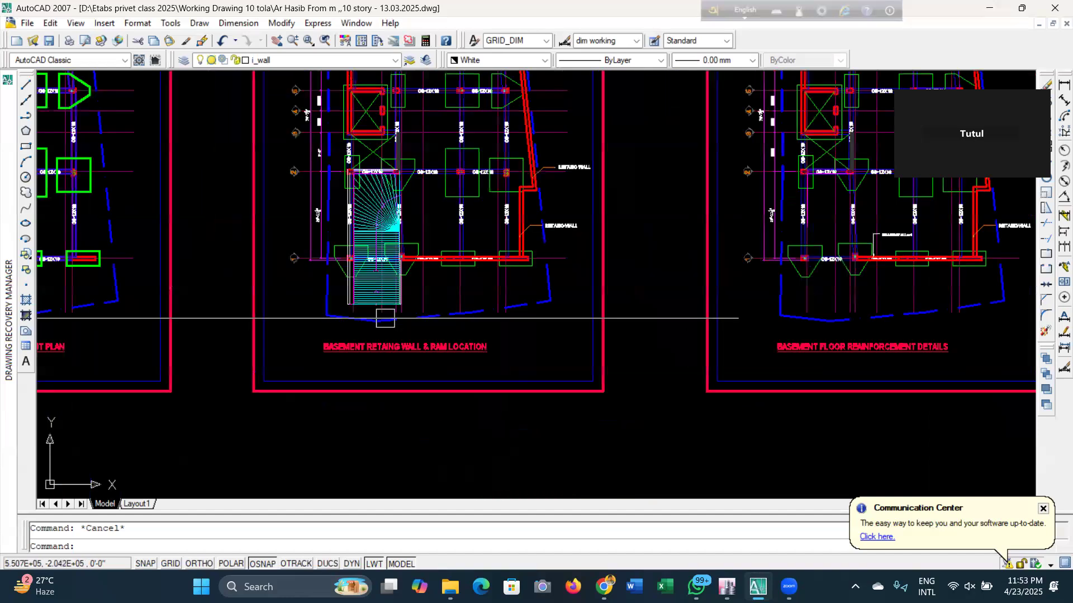
scroll(304, 371, "up", 5)
scroll(644, 276, "down", 4)
scroll(285, 292, "up", 3)
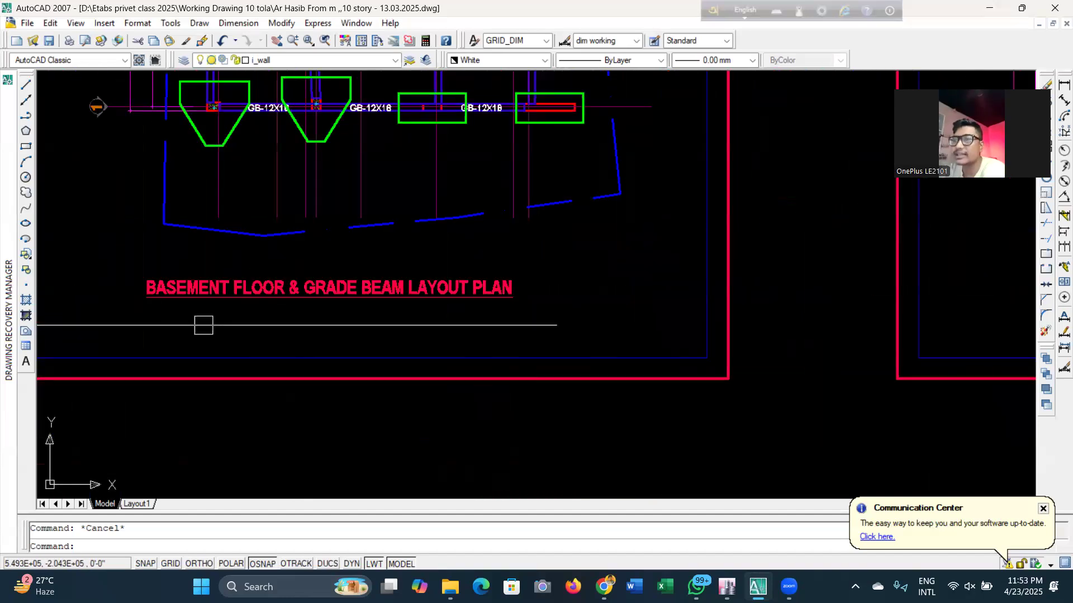
scroll(190, 335, "down", 5)
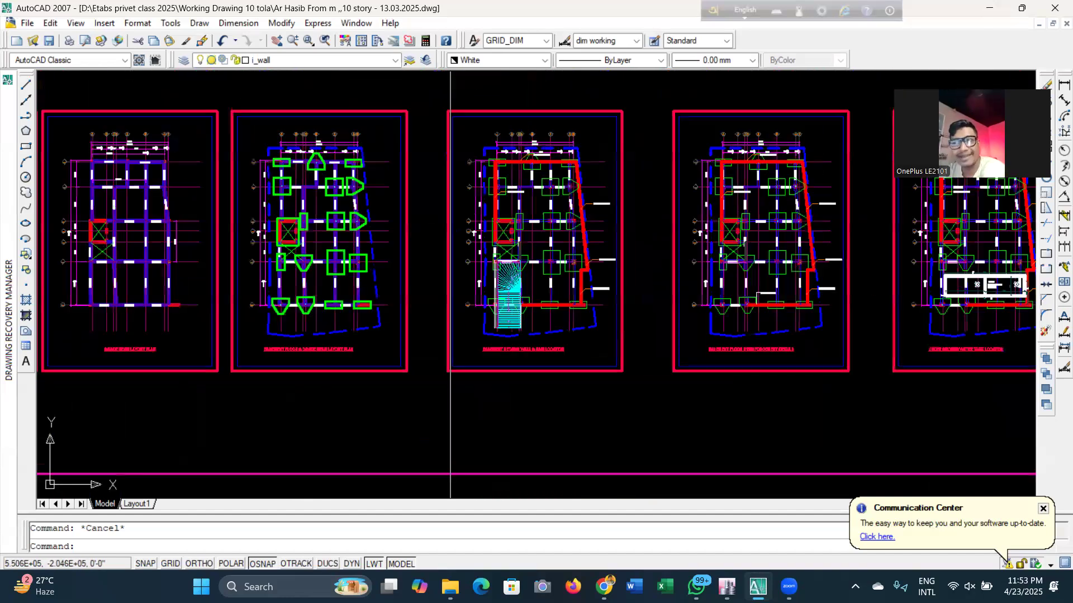
scroll(486, 335, "up", 5)
scroll(480, 321, "up", 2)
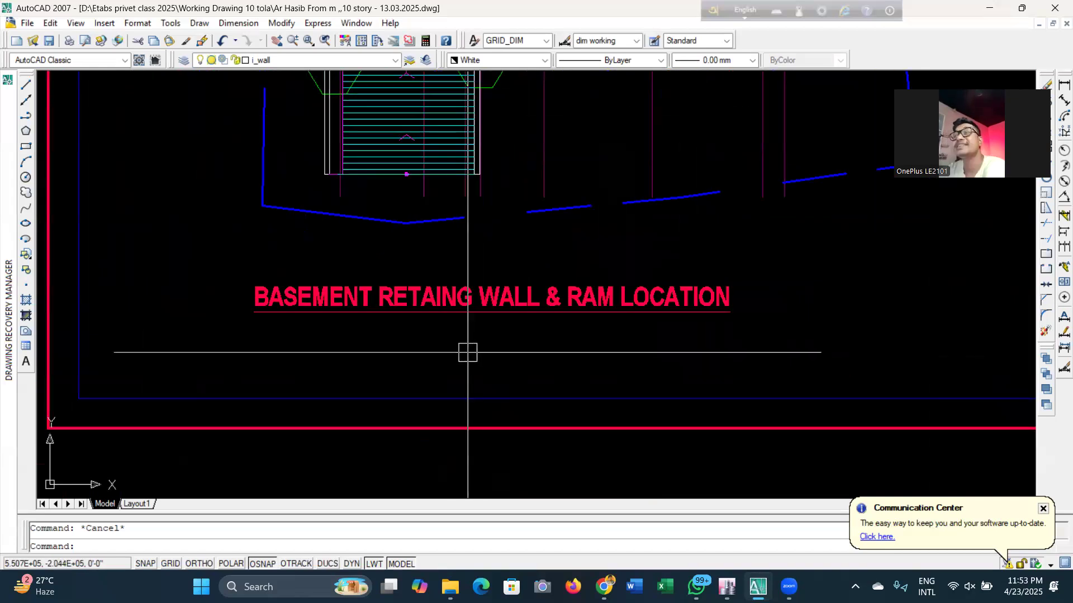
scroll(525, 401, "down", 5)
scroll(491, 402, "up", 4)
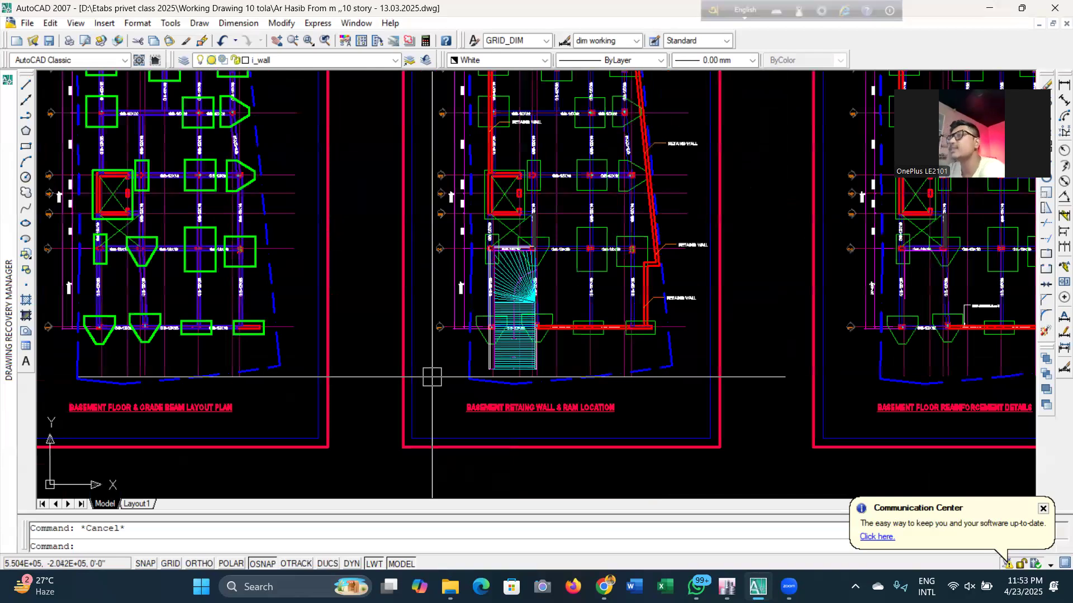
Examine the retaining wall's position relative to the columns along grids 7 and A in the basement retaining wall and ramp plan
scroll(479, 370, "up", 2)
scroll(479, 370, "down", 3)
scroll(537, 120, "up", 6)
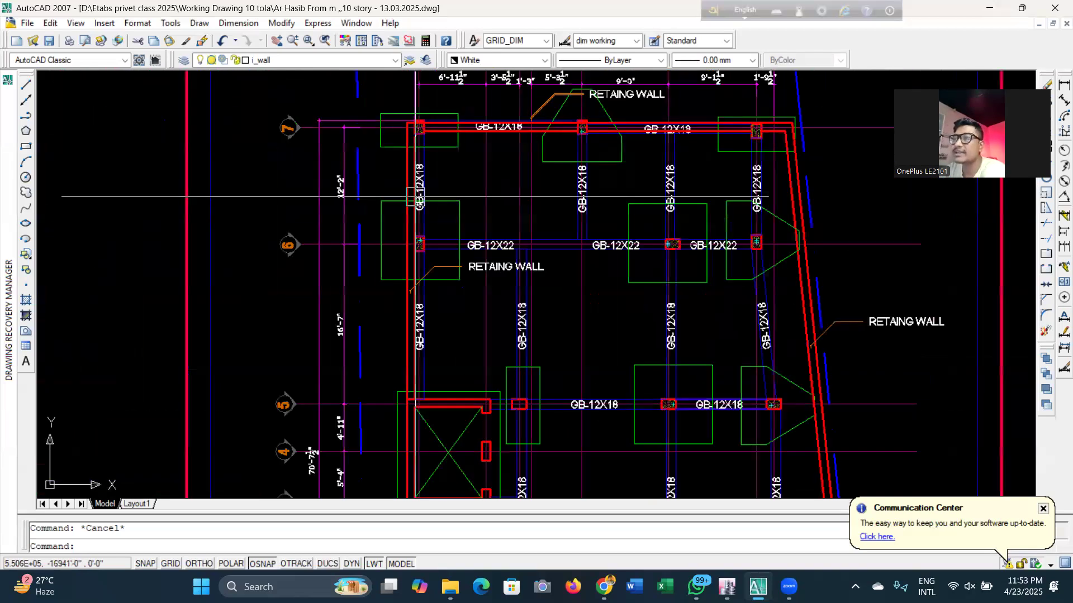
scroll(537, 121, "up", 2)
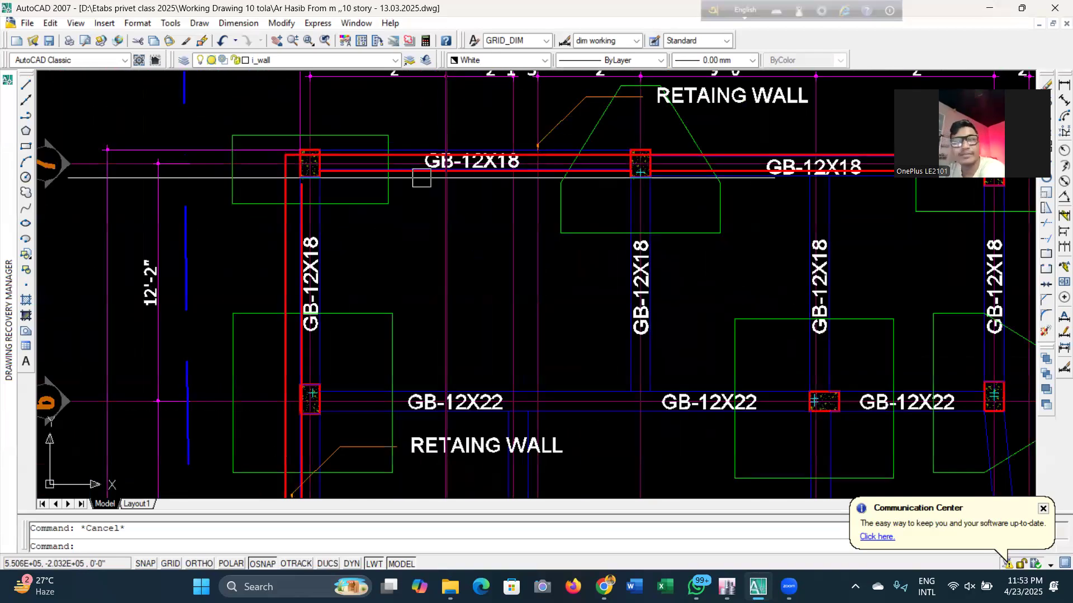
Examine the retaining wall and ramp in the basement retaining wall and ramp location plan, from grid 7 down to grid 1
scroll(507, 303, "down", 4)
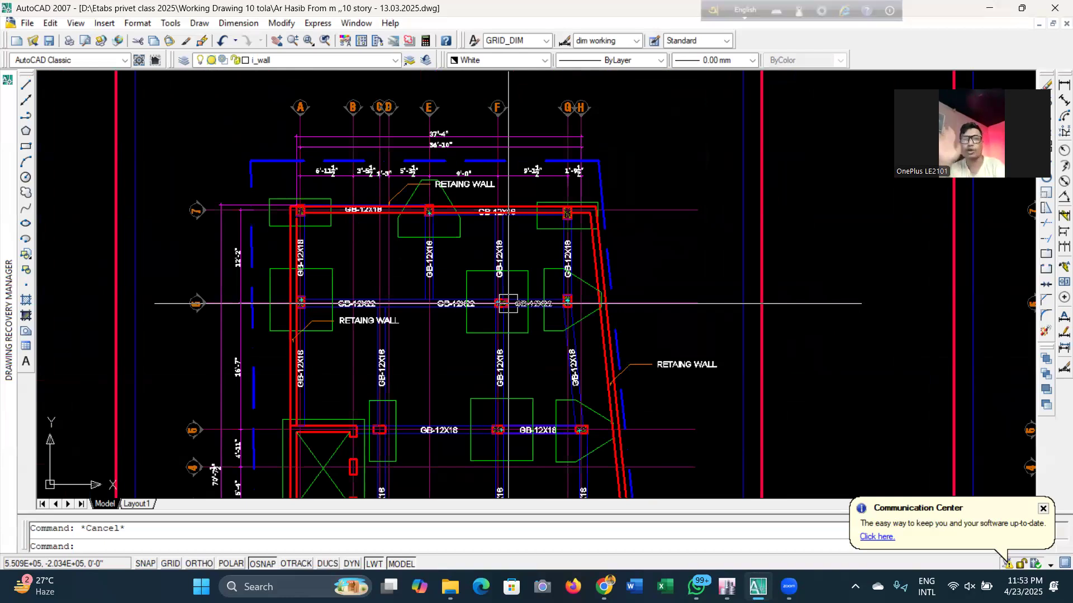
scroll(336, 245, "down", 5)
scroll(311, 223, "up", 4)
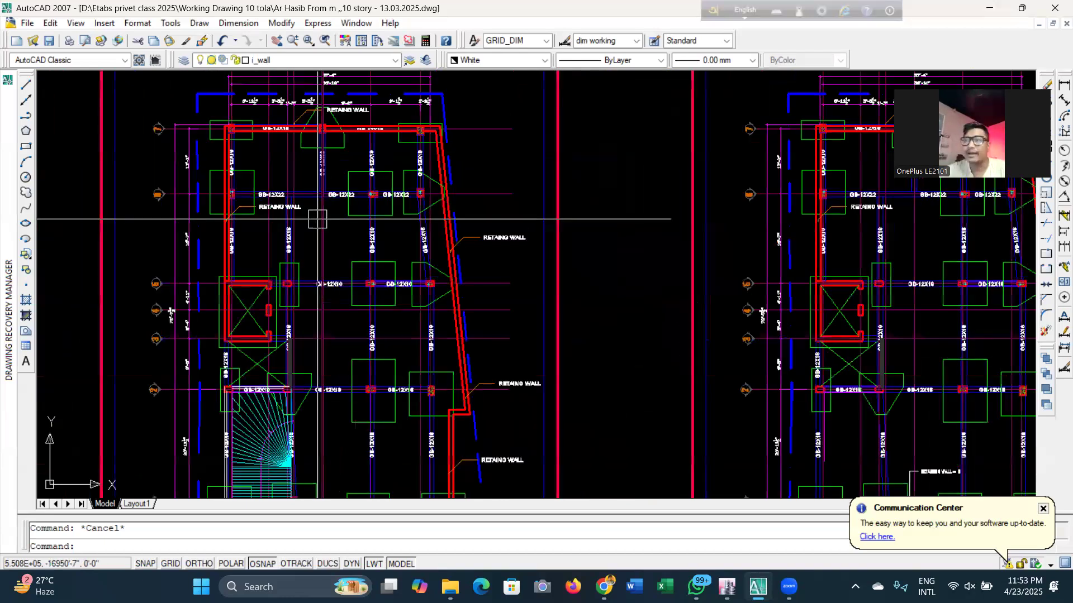
scroll(272, 274, "down", 3)
scroll(244, 467, "up", 6)
scroll(273, 342, "down", 5)
scroll(279, 260, "up", 4)
scroll(271, 278, "down", 3)
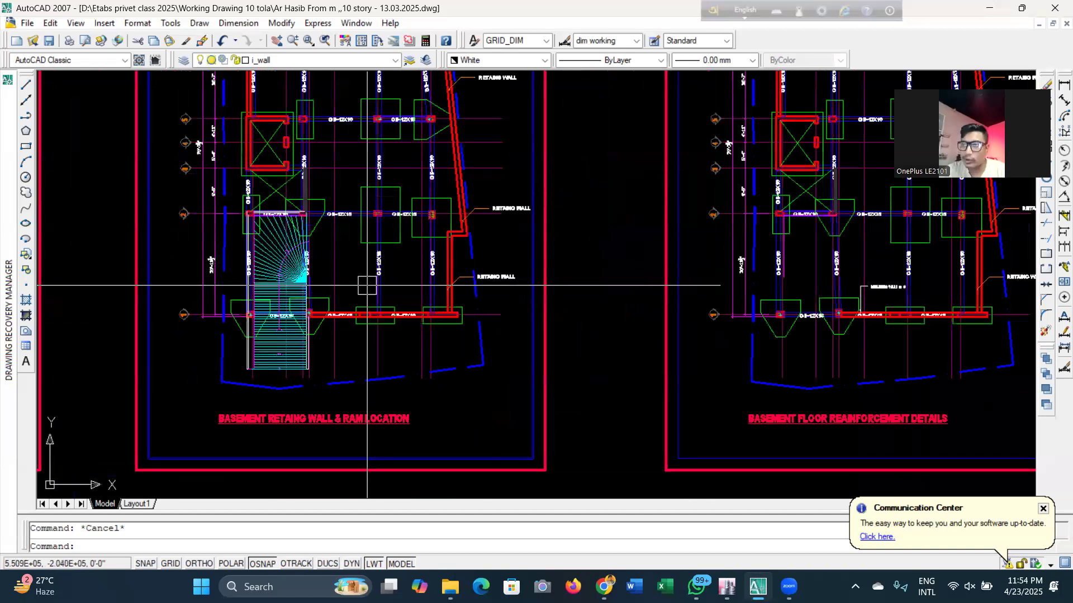
scroll(271, 251, "up", 3)
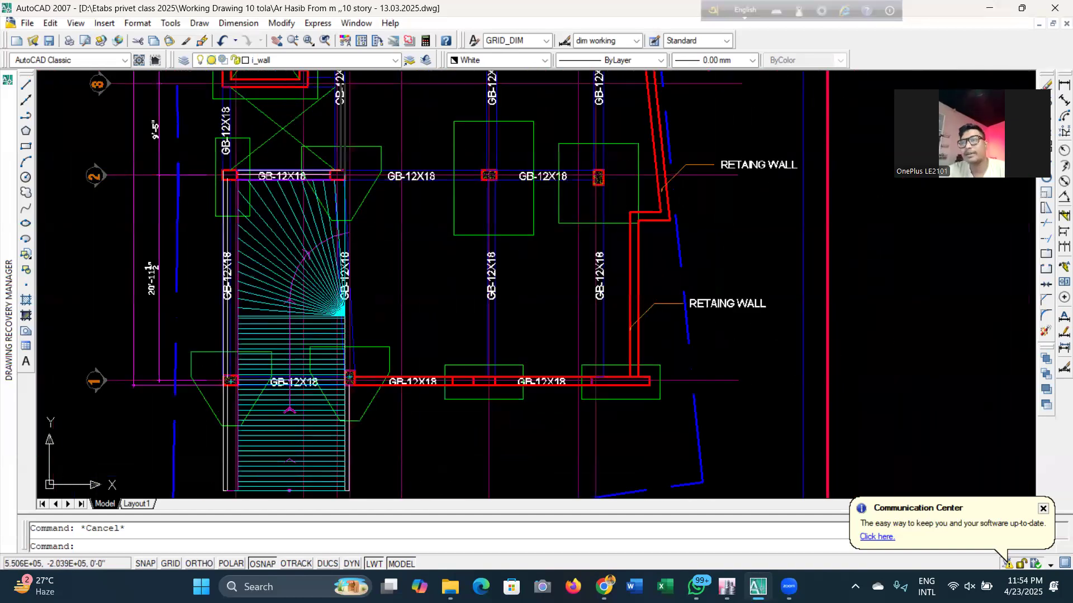
scroll(390, 211, "up", 3)
scroll(375, 322, "down", 8)
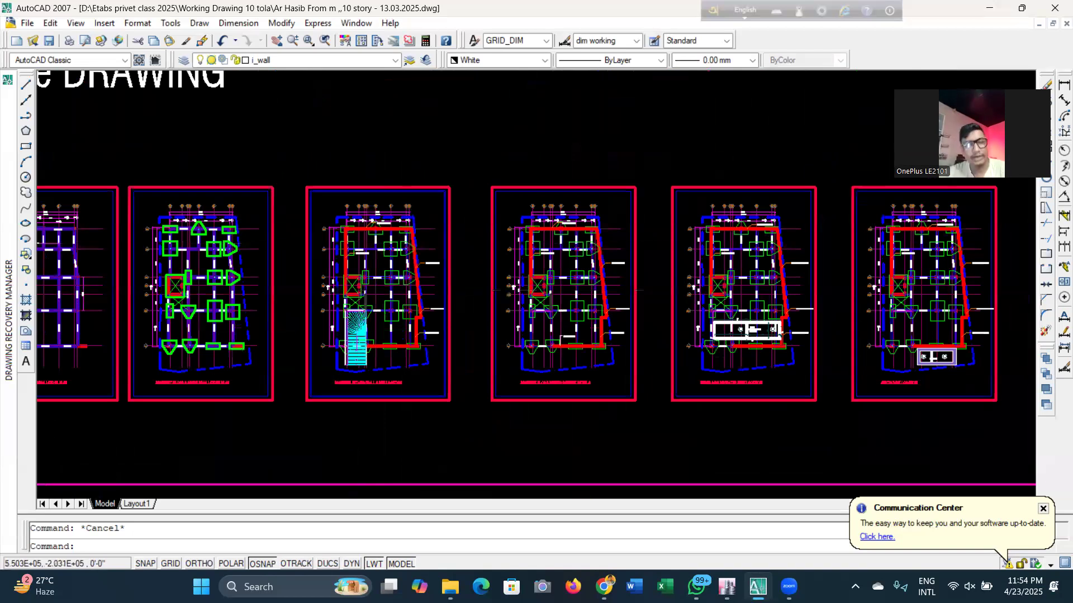
Compare the basement floor and grade beam layout plan with the basement retaining wall and ramp location plan
scroll(316, 214, "up", 2)
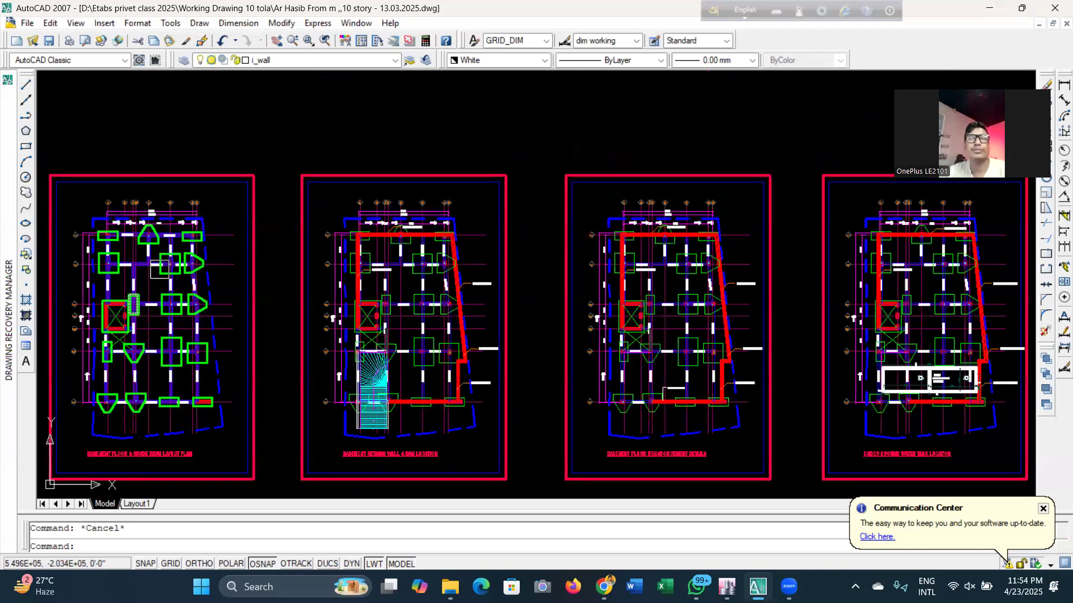
scroll(184, 246, "up", 3)
scroll(447, 275, "down", 4)
scroll(474, 228, "up", 4)
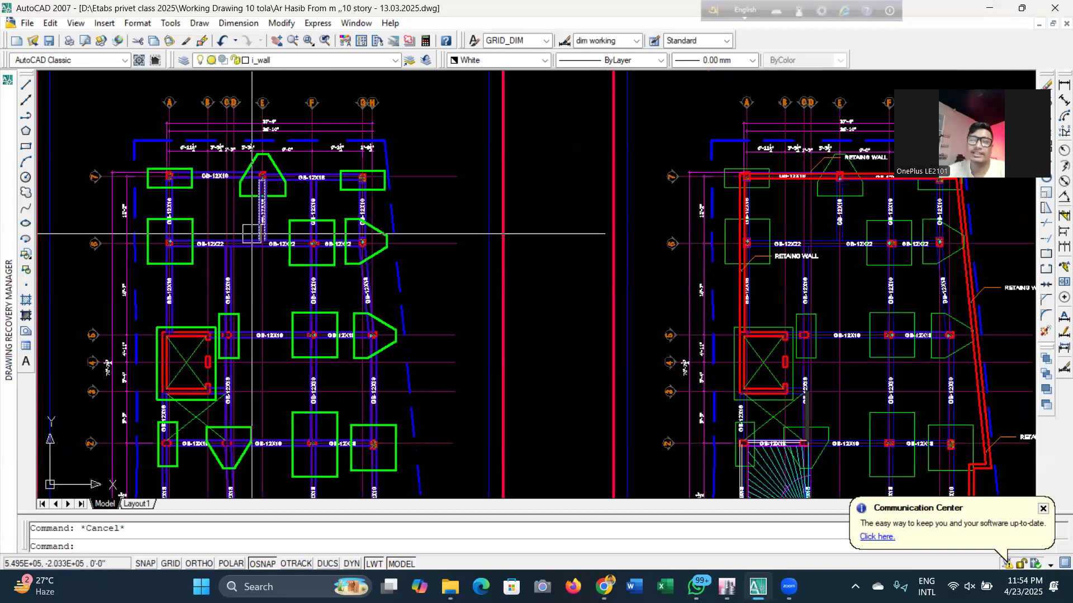
scroll(389, 293, "down", 5)
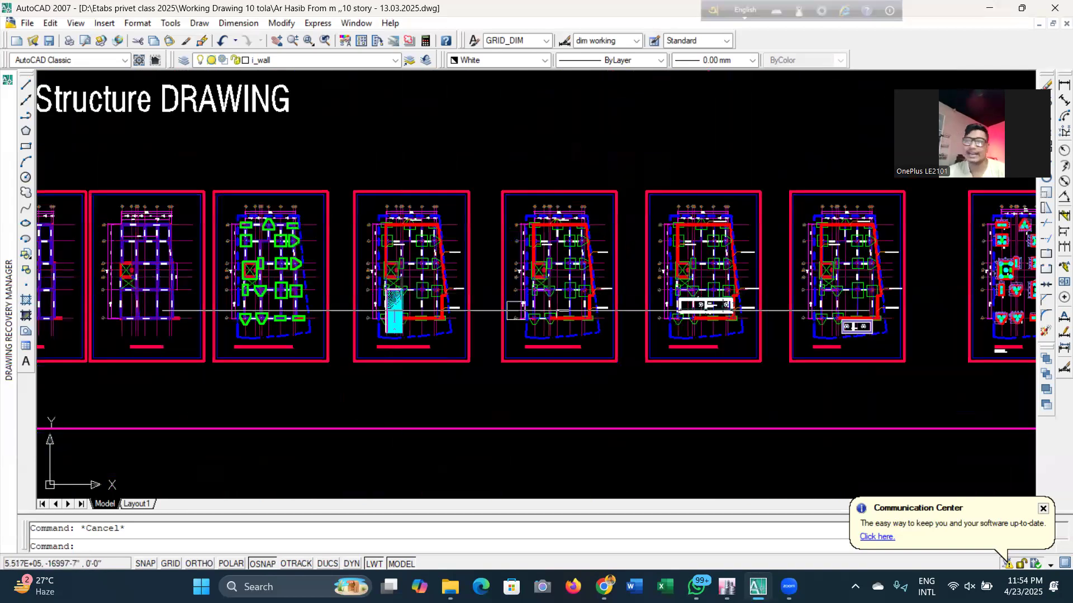
scroll(390, 293, "up", 6)
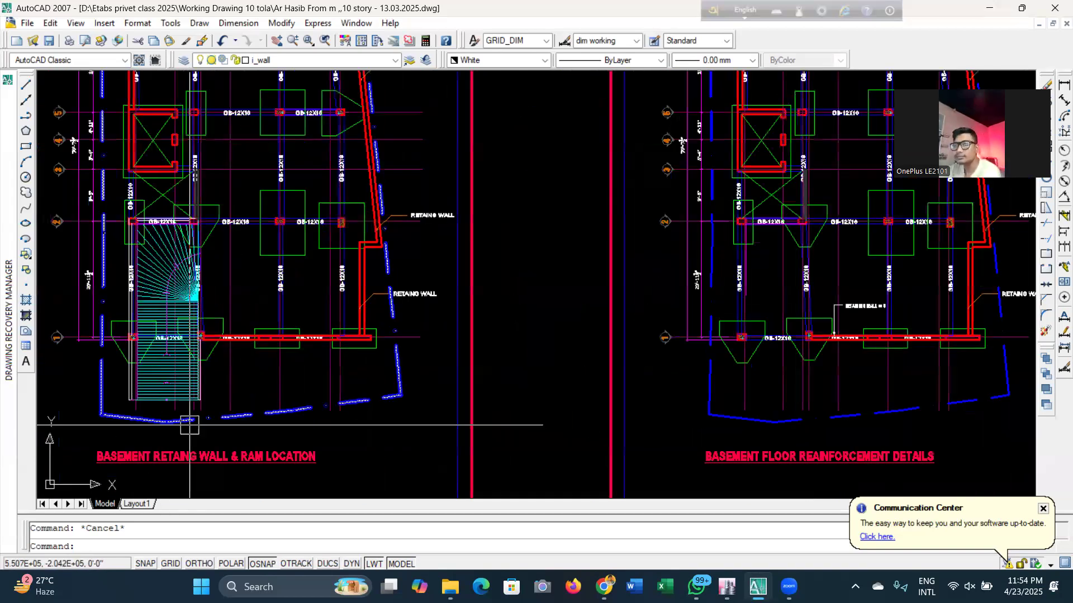
scroll(646, 427, "down", 4)
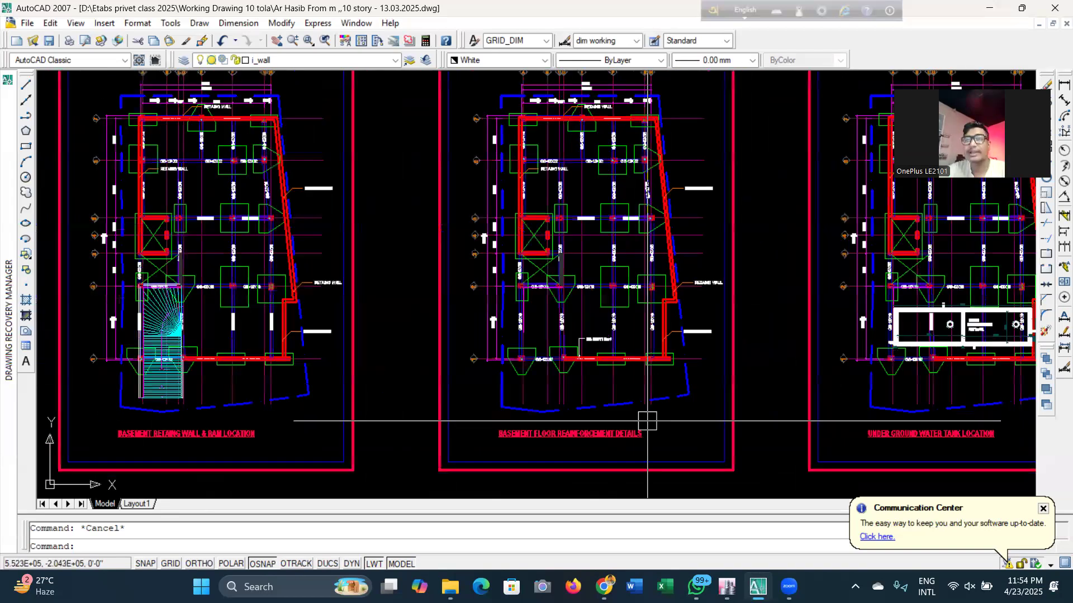
Examine the retaining wall, grade beams and lift core in the basement floor reinforcement details plan
scroll(632, 438, "up", 6)
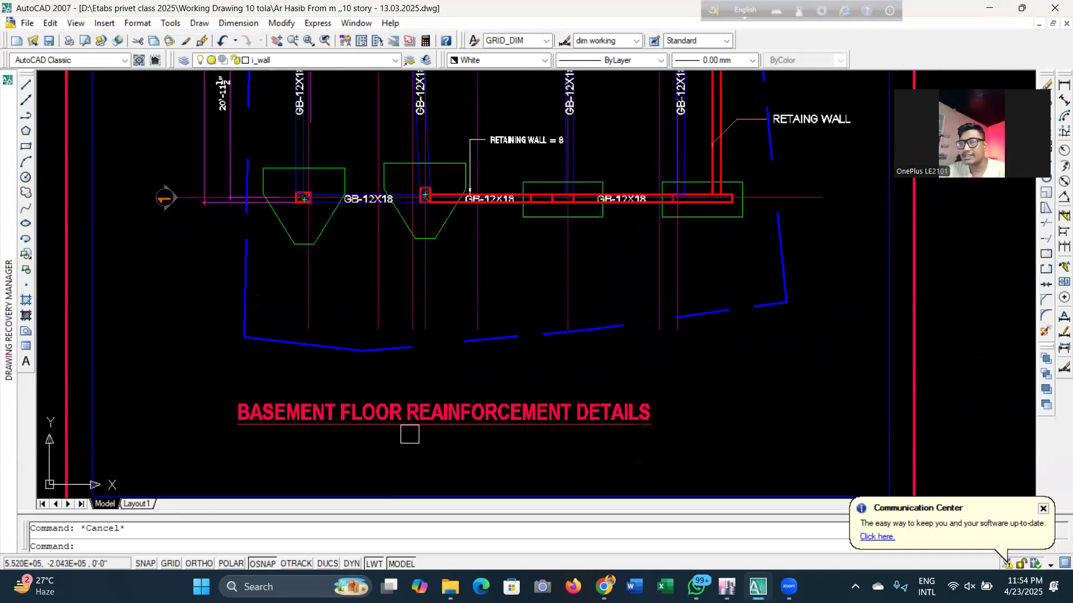
scroll(407, 441, "down", 4)
scroll(402, 441, "up", 2)
scroll(400, 308, "up", 2)
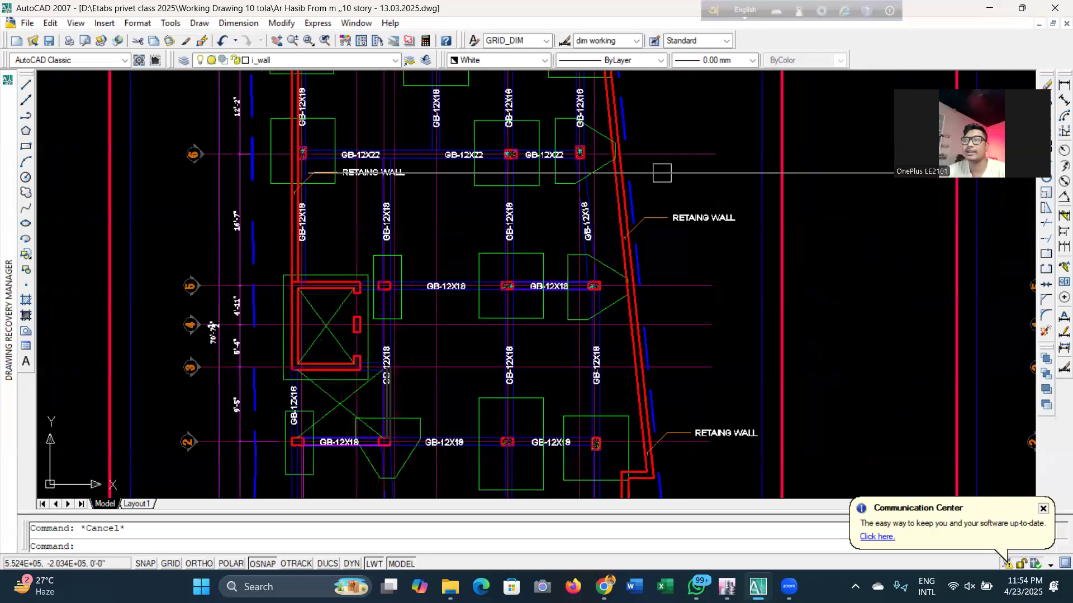
scroll(357, 292, "down", 1)
scroll(357, 292, "down", 5)
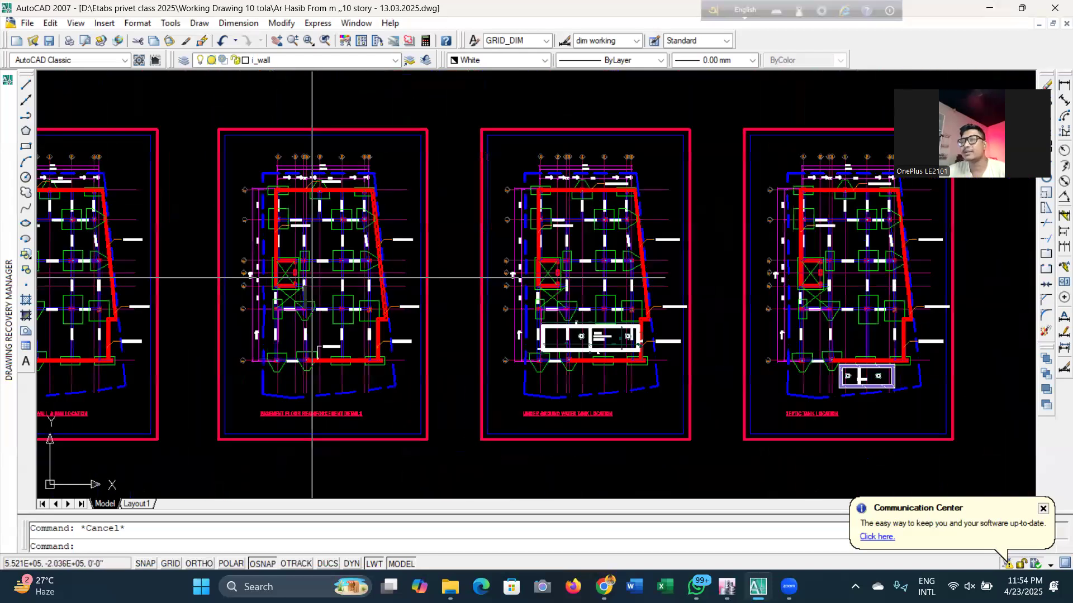
Examine the architectural basement floor plan for the driveway, parking, ramp, stair, lift and surrounding retaining wall
scroll(458, 346, "down", 5)
scroll(626, 308, "up", 3)
scroll(626, 308, "down", 2)
scroll(610, 335, "up", 6)
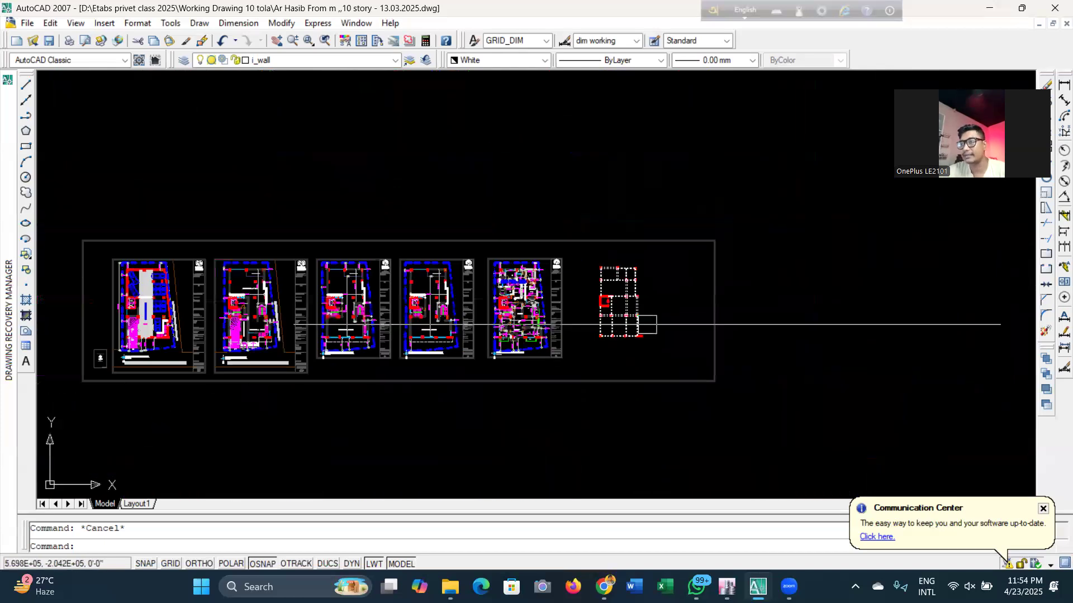
scroll(153, 277, "up", 3)
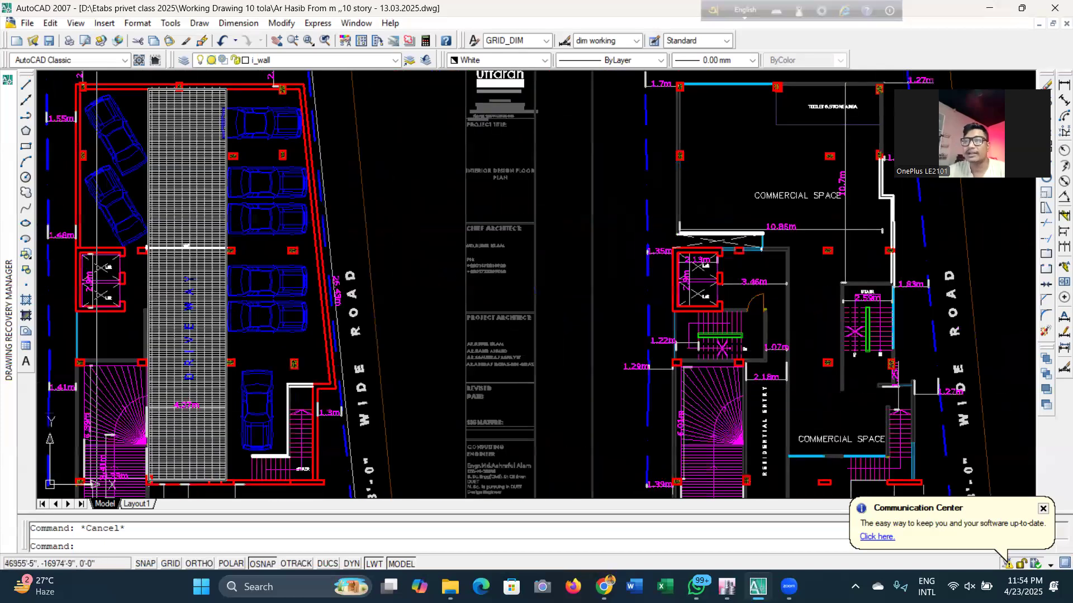
scroll(97, 248, "up", 2)
scroll(243, 290, "down", 4)
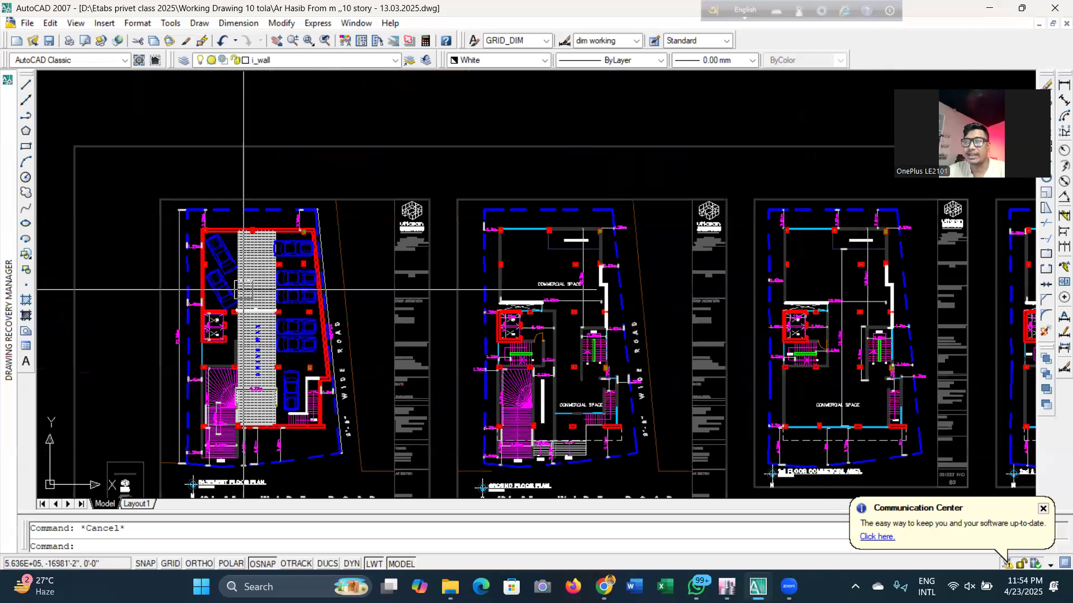
scroll(243, 290, "up", 3)
scroll(290, 282, "down", 4)
scroll(331, 348, "up", 5)
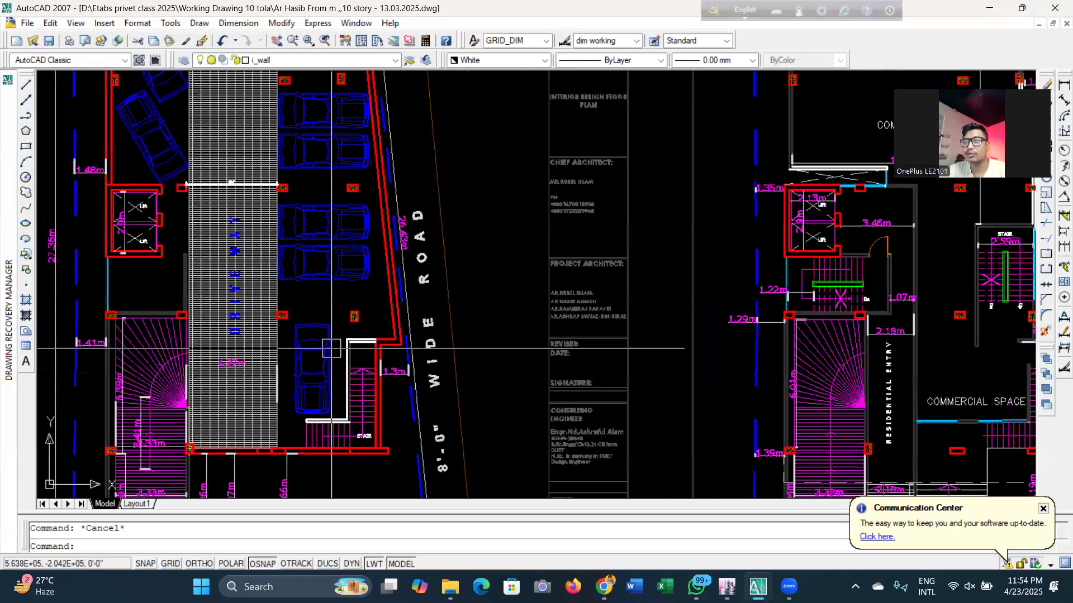
scroll(331, 348, "down", 2)
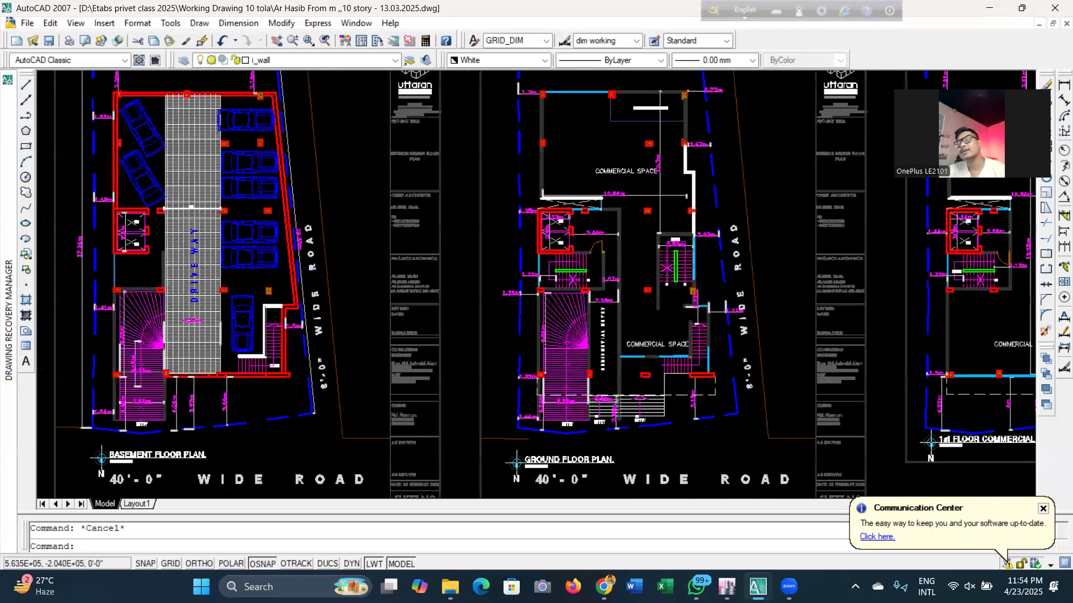
Compare the architectural basement floor plan with the ground floor plan, checking the basement wall along the side road
scroll(452, 267, "down", 2)
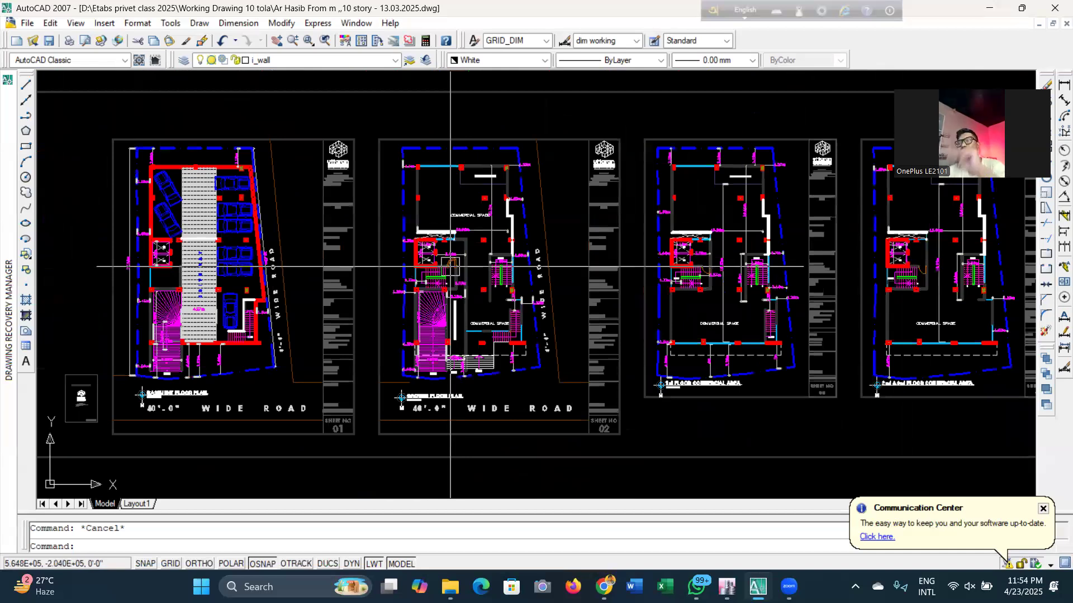
scroll(411, 254, "down", 6)
scroll(346, 263, "up", 6)
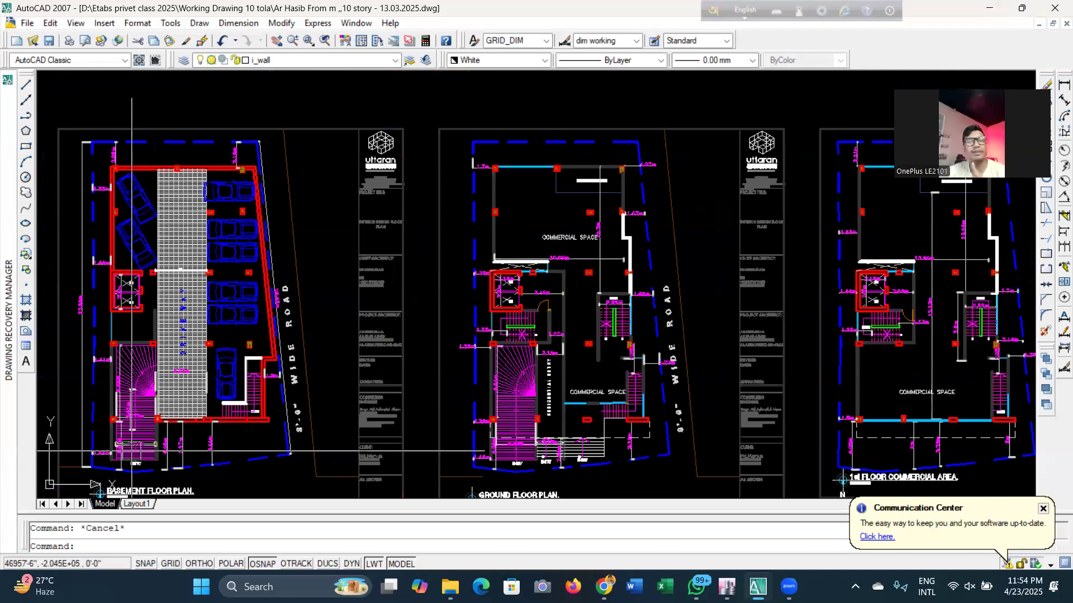
scroll(185, 219, "up", 2)
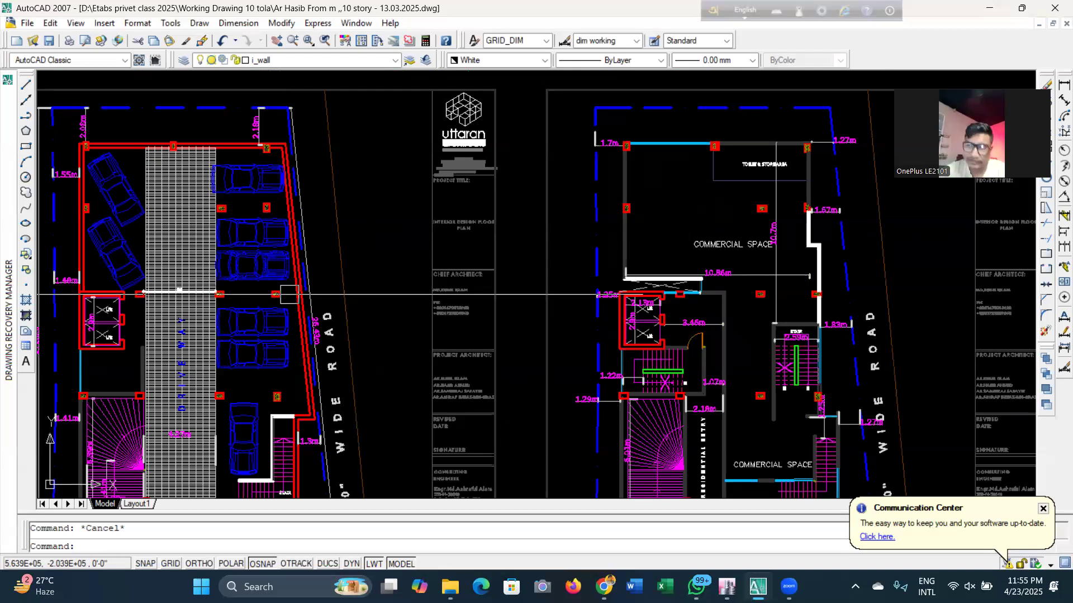
scroll(265, 331, "down", 3)
scroll(265, 332, "up", 5)
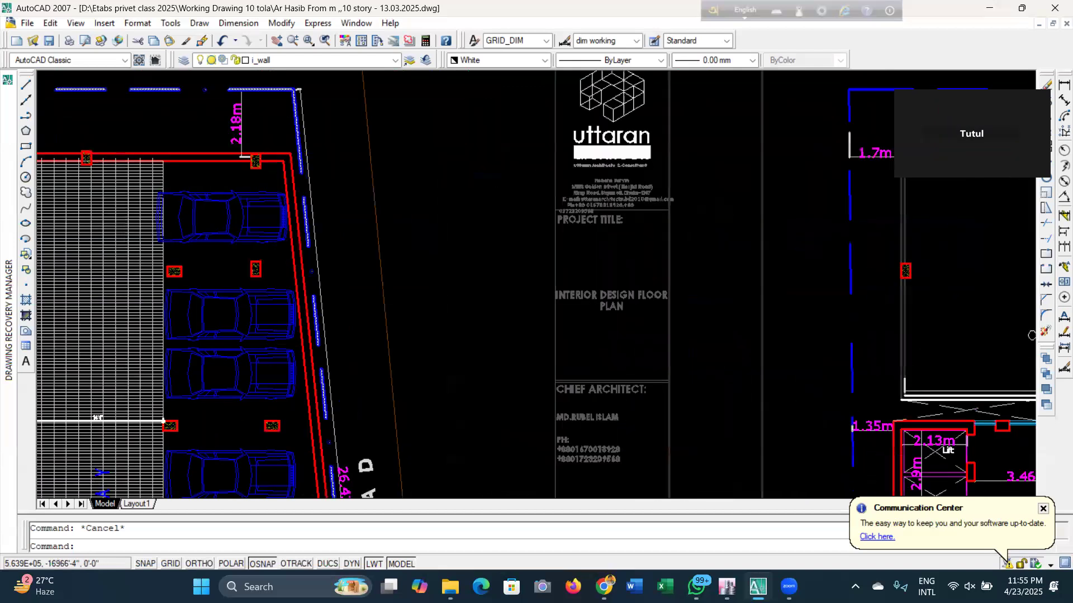
Find the retaining wall sections R1-R1 and R2-R2 in the substructure drawings and examine their reinforcement and base details
scroll(292, 233, "down", 8)
scroll(364, 246, "down", 5)
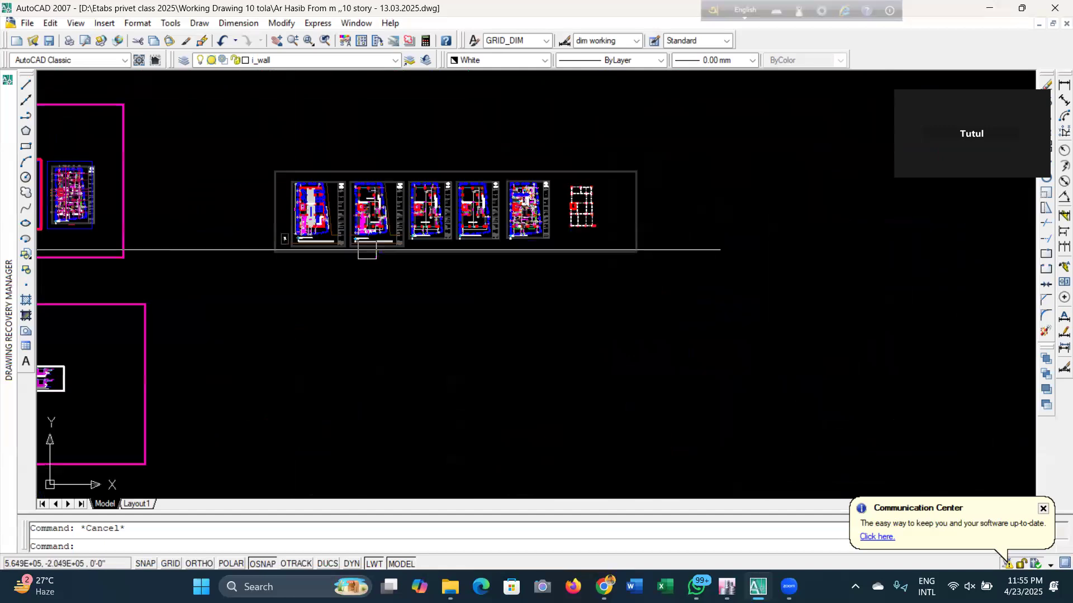
scroll(157, 333, "up", 5)
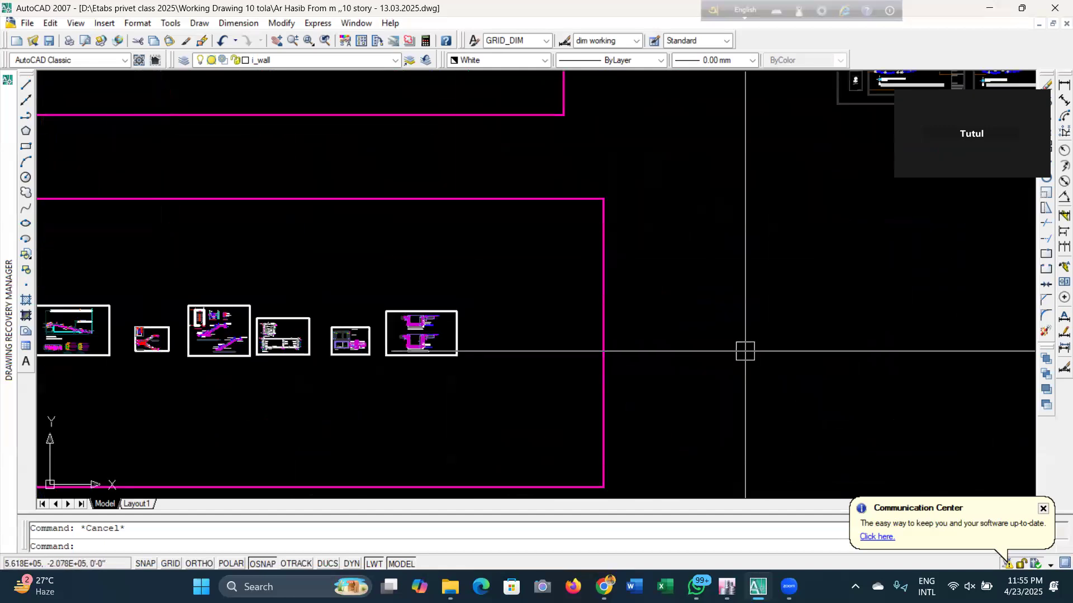
scroll(365, 341, "down", 5)
scroll(366, 340, "up", 8)
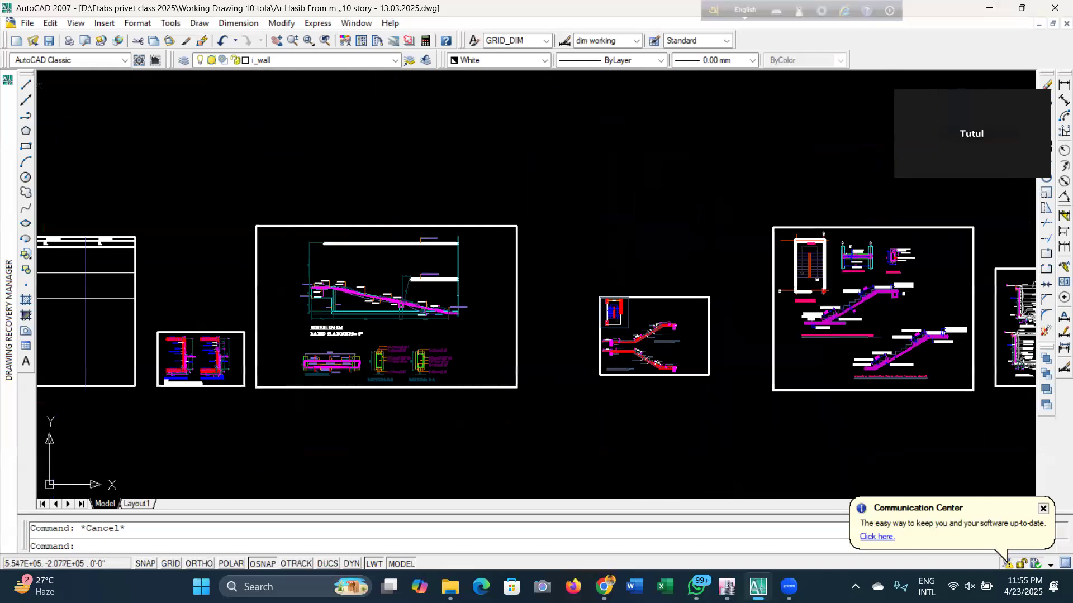
scroll(401, 296, "up", 8)
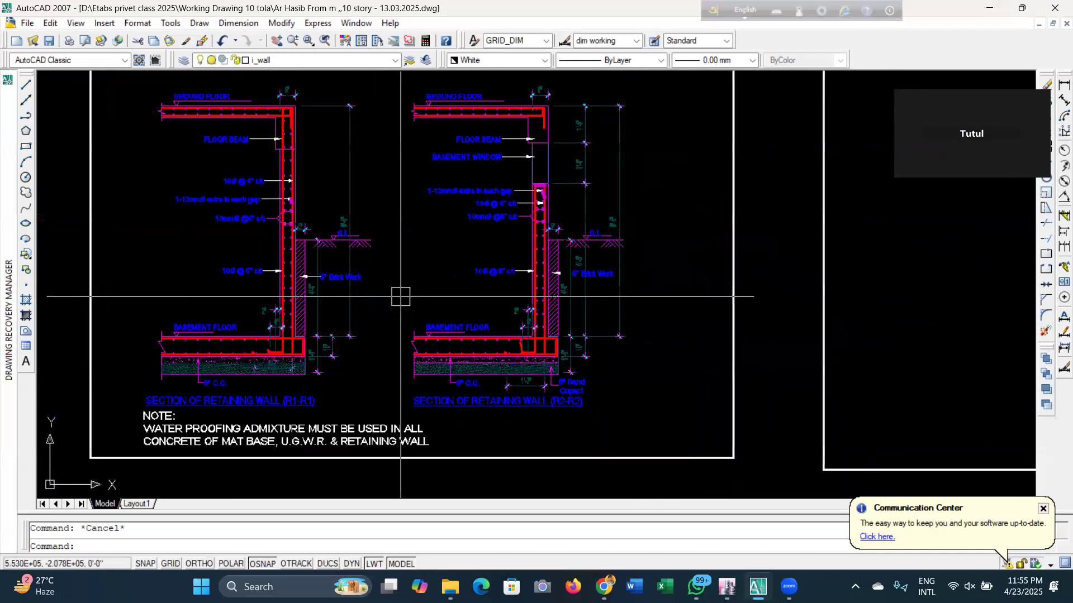
scroll(400, 297, "up", 4)
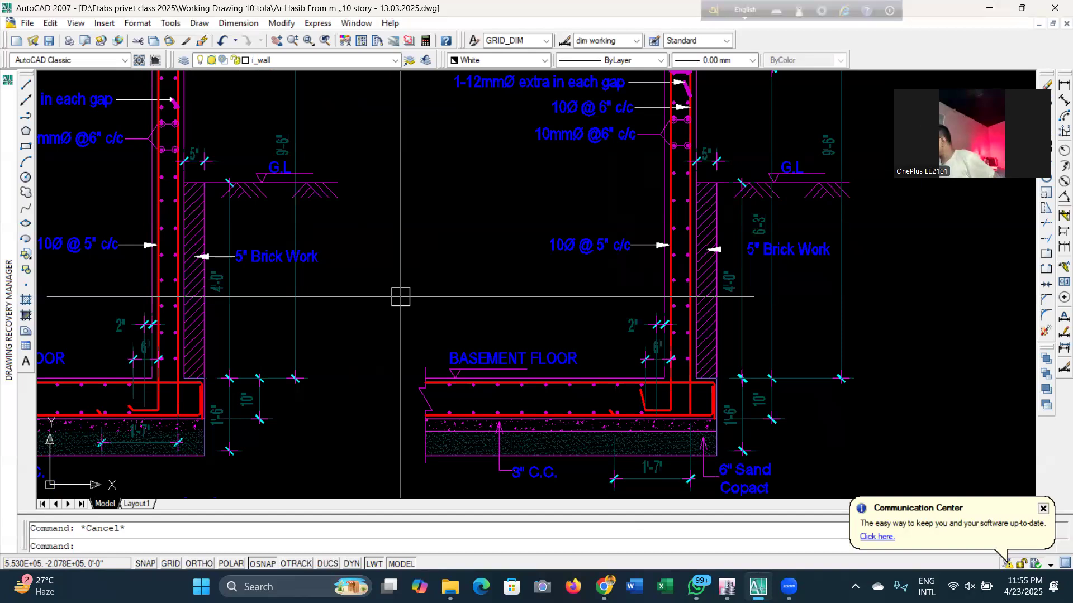
Recheck the grade beams, columns and footings along grid 2 across the basement plans, including the ramp location plan
scroll(592, 111, "down", 5)
scroll(503, 371, "down", 5)
scroll(615, 417, "up", 4)
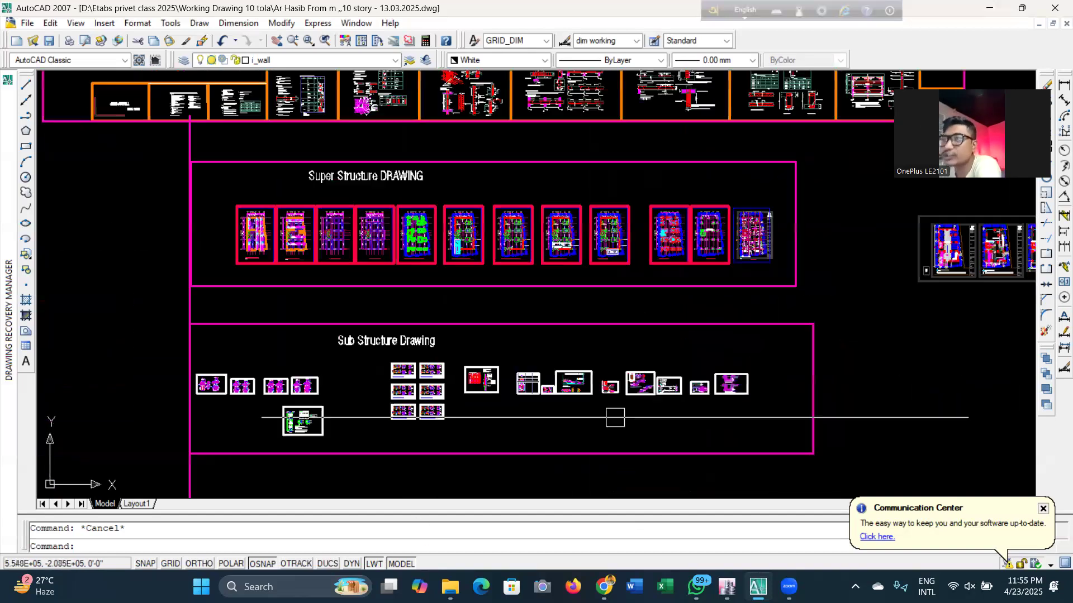
scroll(558, 316, "up", 3)
scroll(432, 182, "up", 6)
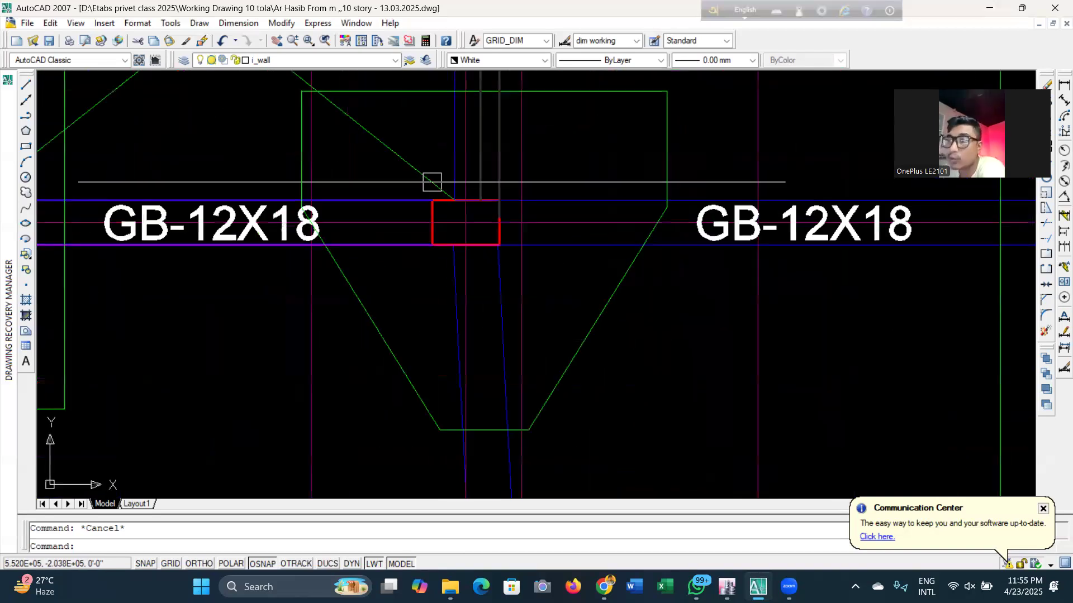
scroll(438, 223, "up", 1)
scroll(508, 313, "down", 5)
scroll(632, 316, "up", 4)
scroll(666, 322, "down", 4)
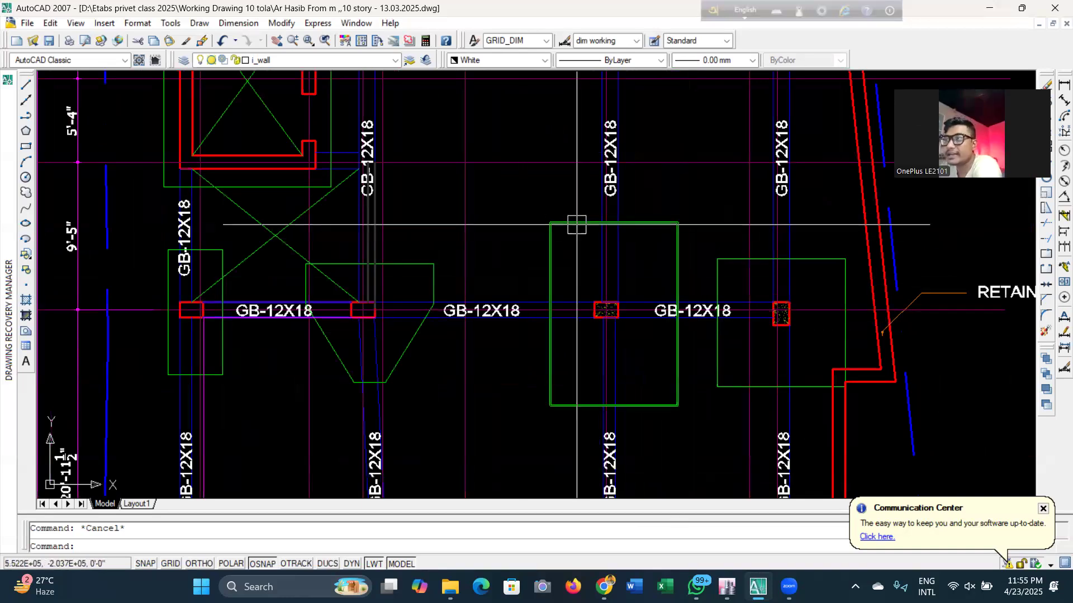
scroll(577, 225, "down", 8)
scroll(137, 283, "up", 6)
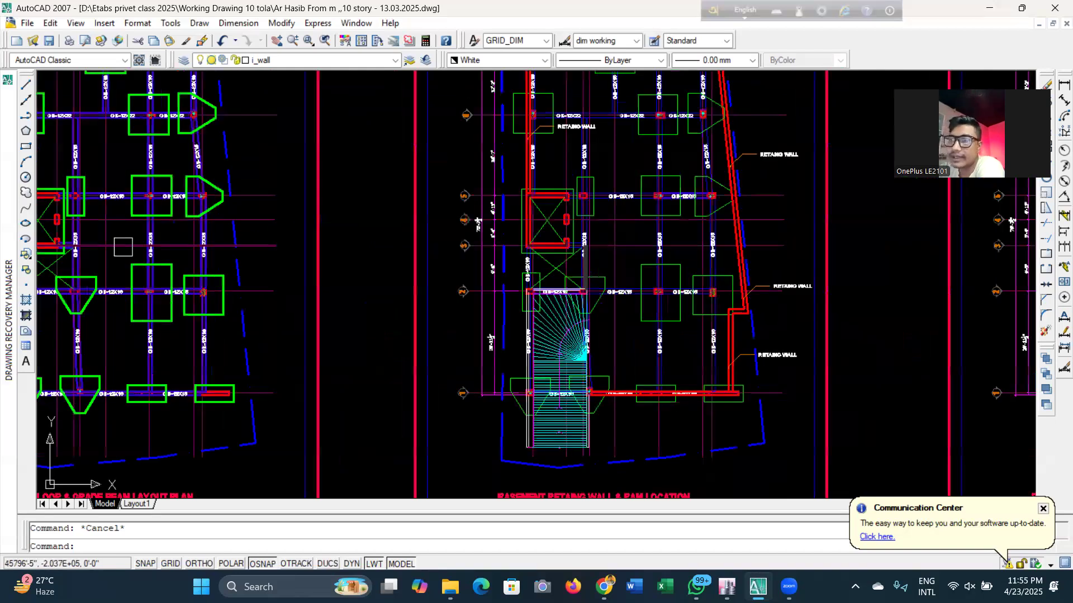
scroll(218, 310, "down", 2)
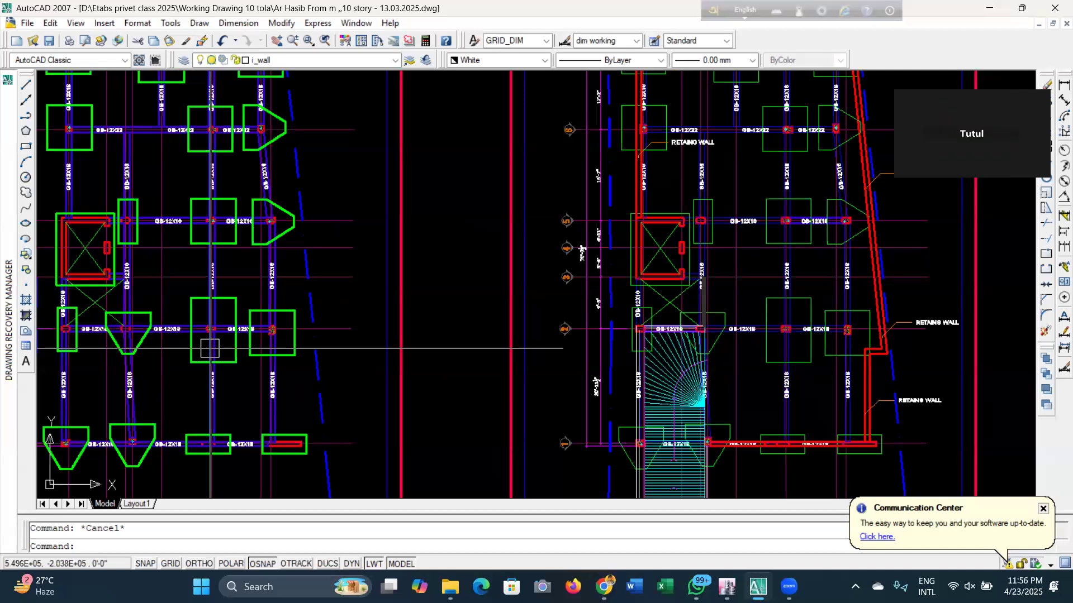
Look over the General Notes & Specification sheets and the Super Structure drawing set
scroll(391, 351, "down", 10)
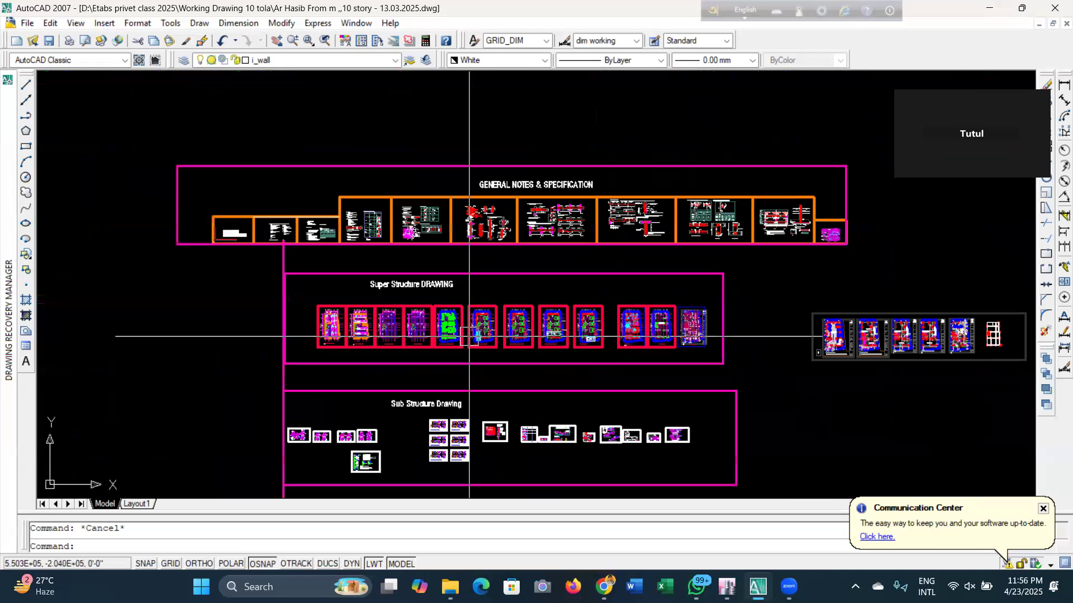
scroll(358, 210, "up", 6)
scroll(358, 210, "down", 4)
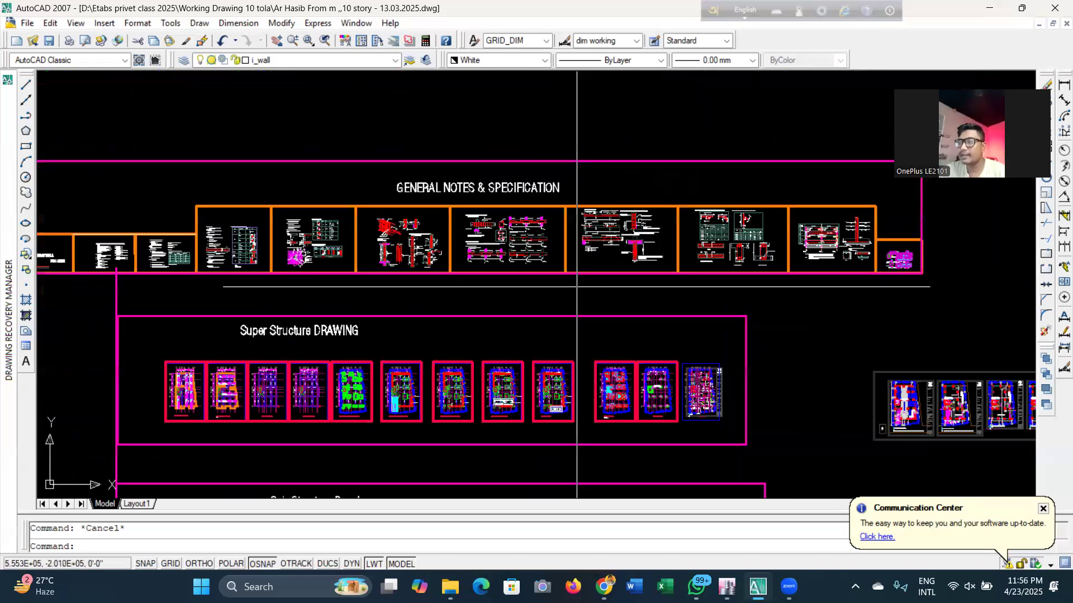
scroll(358, 211, "up", 2)
scroll(319, 320, "down", 3)
scroll(319, 320, "up", 2)
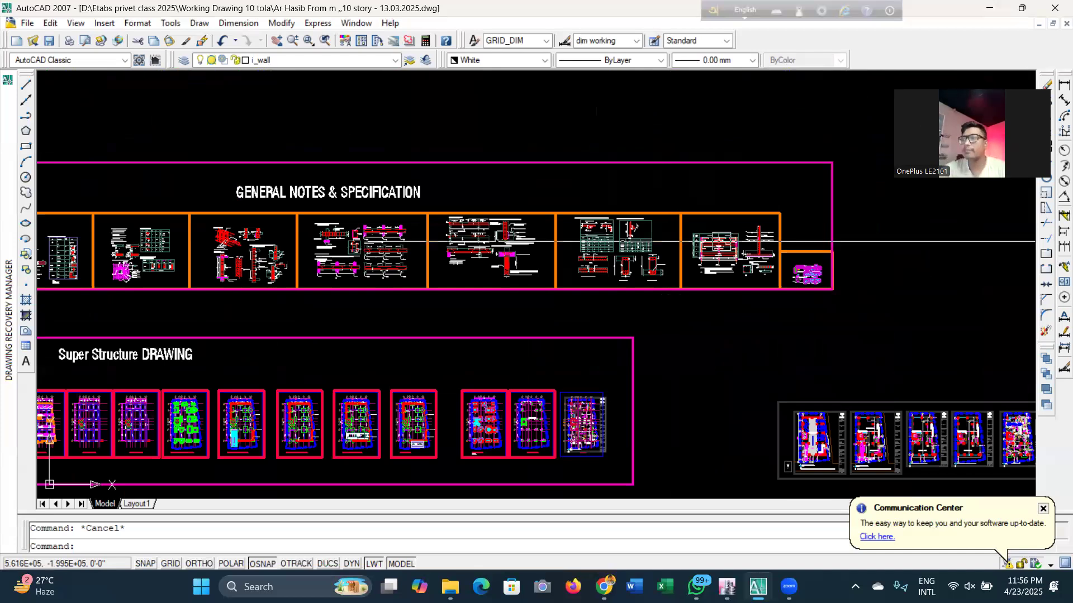
Examine the beam-column joint, re-bar L-bend and 20" brick foundation details at the end of the General Notes & Specification set
scroll(793, 230, "up", 5)
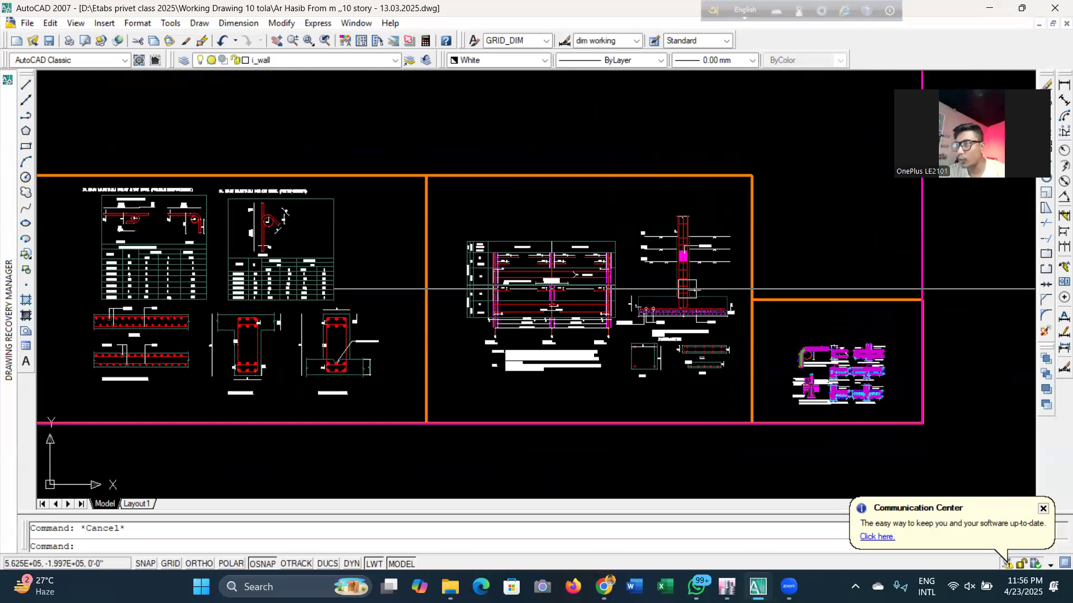
scroll(684, 272, "up", 5)
scroll(315, 239, "down", 3)
scroll(404, 217, "down", 2)
scroll(537, 314, "up", 6)
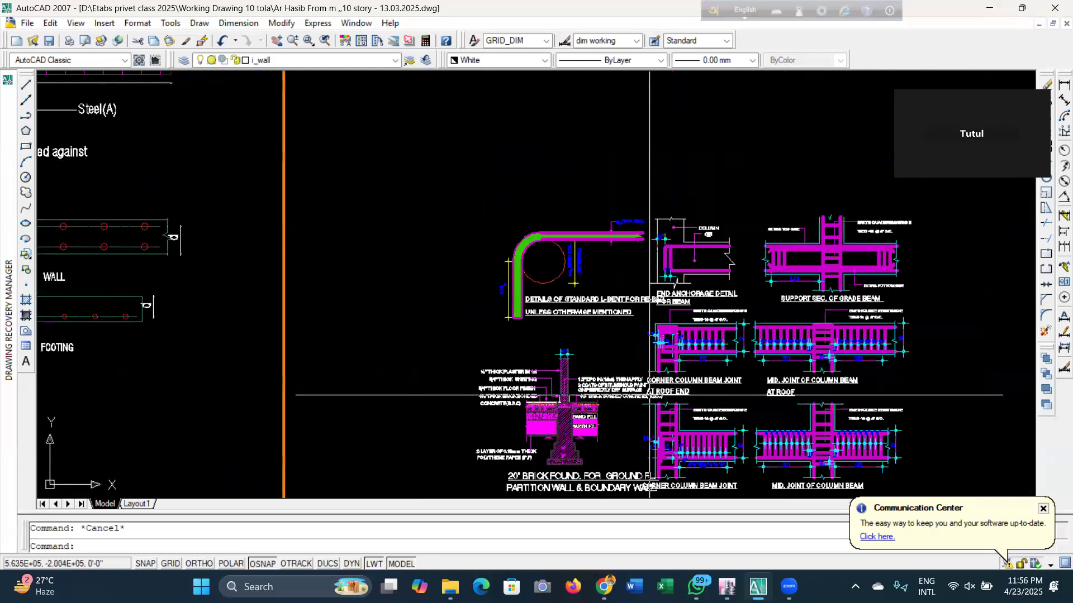
scroll(558, 380, "down", 2)
scroll(569, 392, "up", 1)
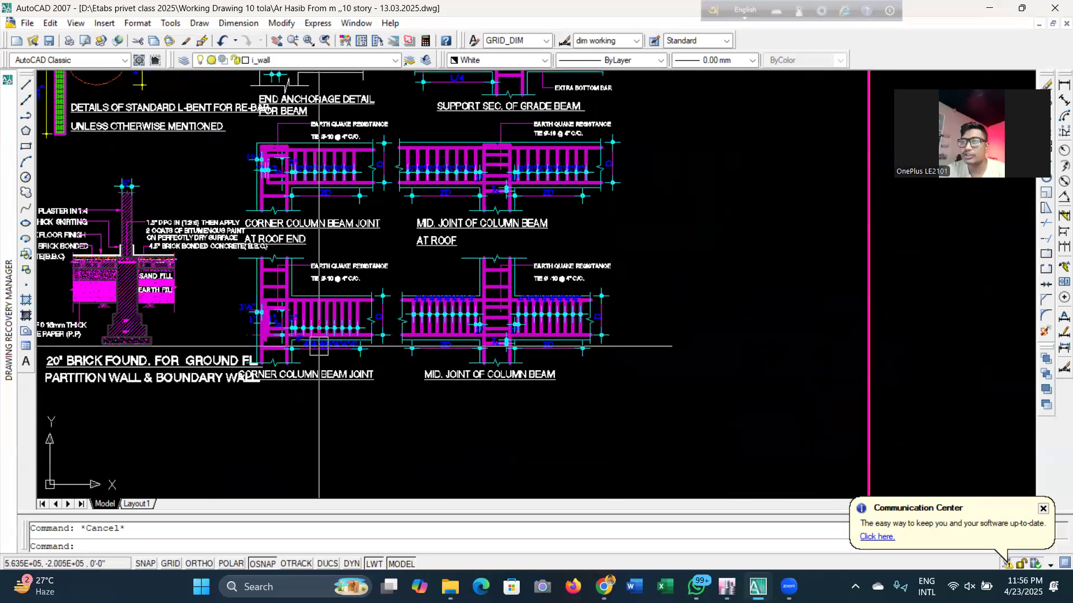
scroll(91, 264, "up", 5)
scroll(91, 264, "down", 2)
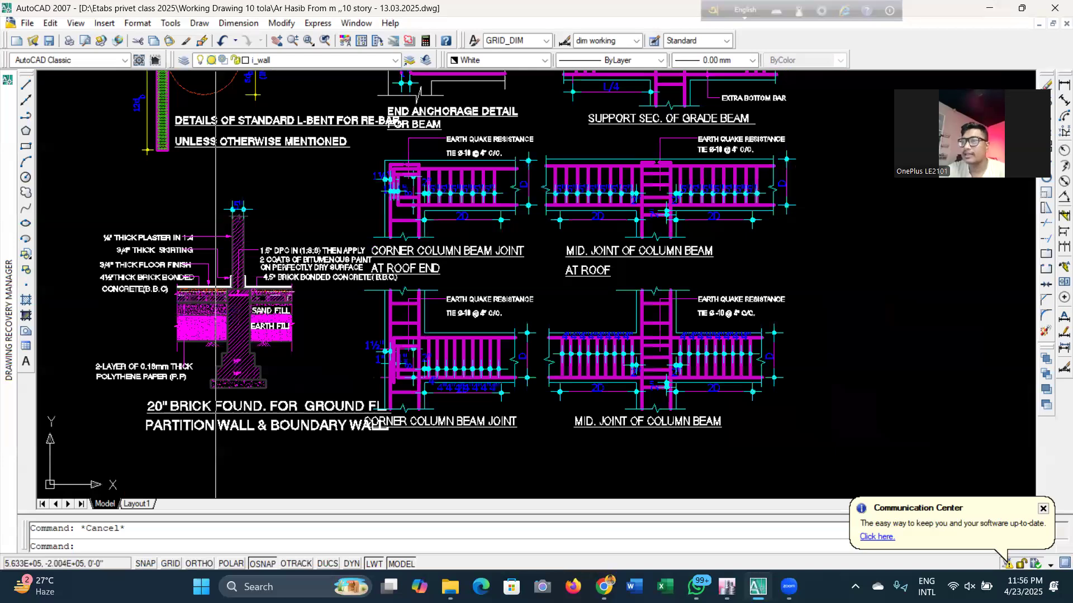
scroll(531, 349, "down", 2)
scroll(531, 349, "down", 1)
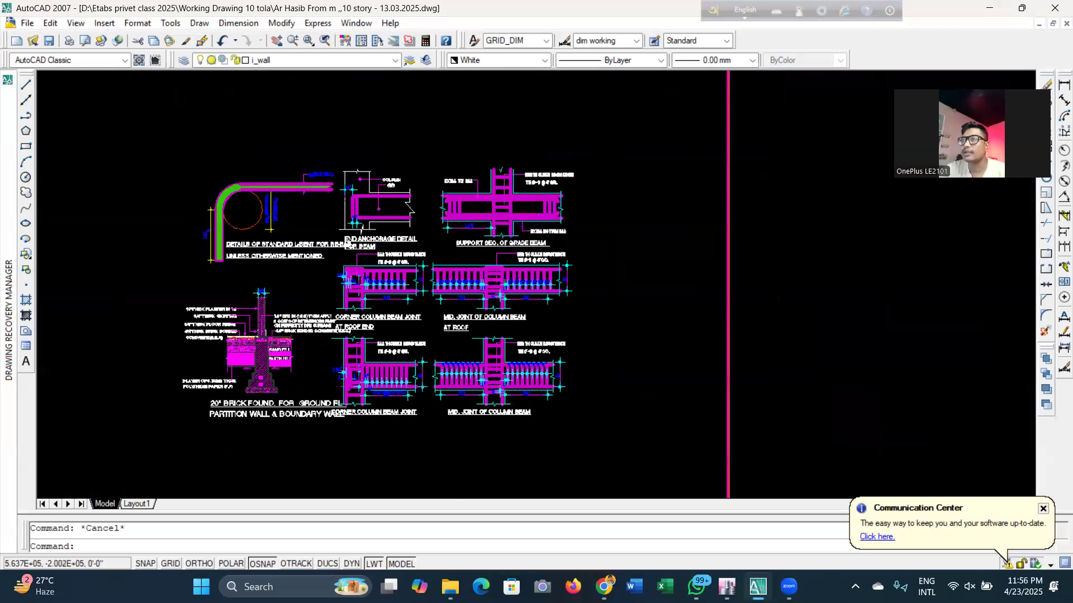
Inspect the support section of the grade beam, including its extra top and bottom bars and earthquake resistance ties
scroll(483, 206, "up", 3)
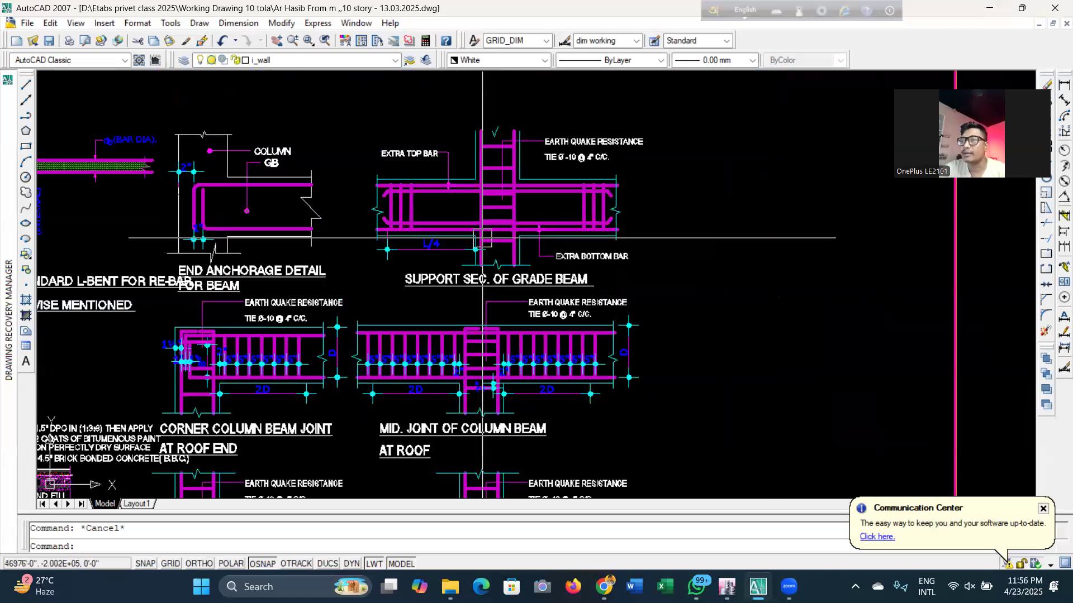
scroll(500, 167, "up", 1)
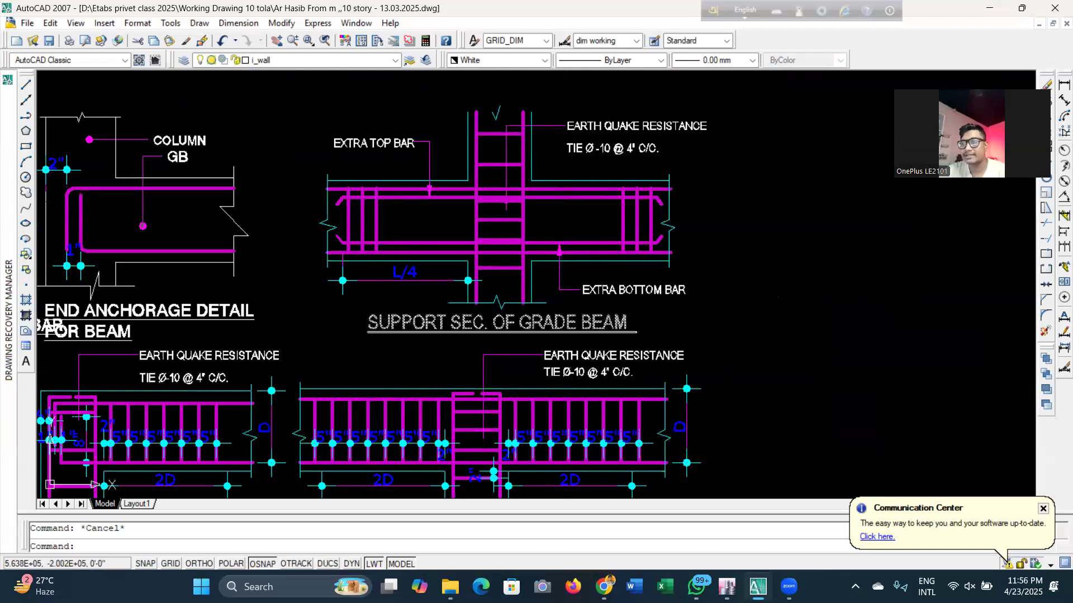
scroll(629, 277, "down", 2)
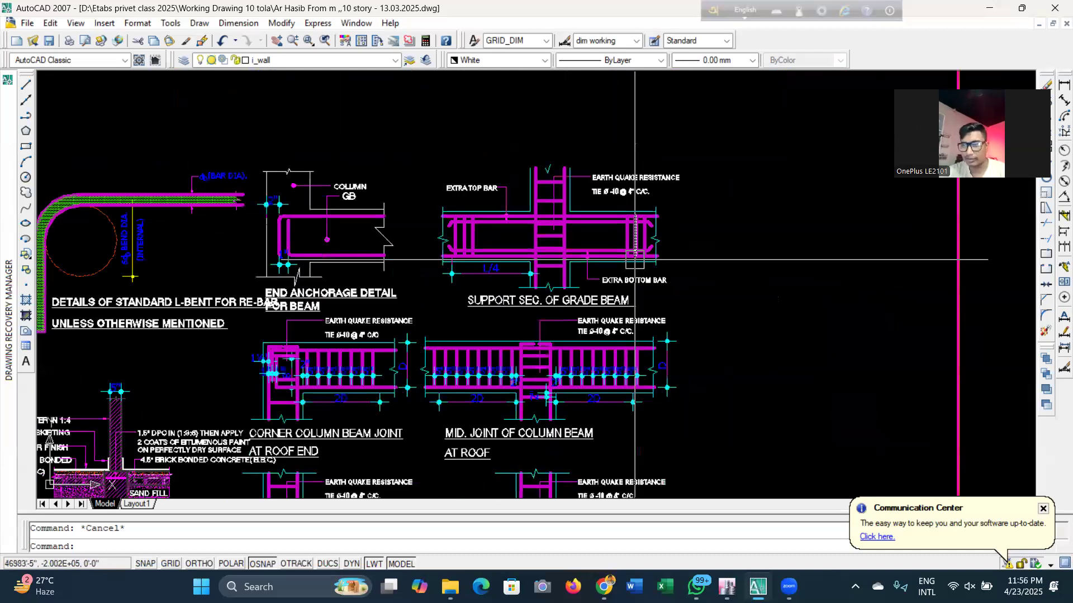
scroll(635, 260, "up", 2)
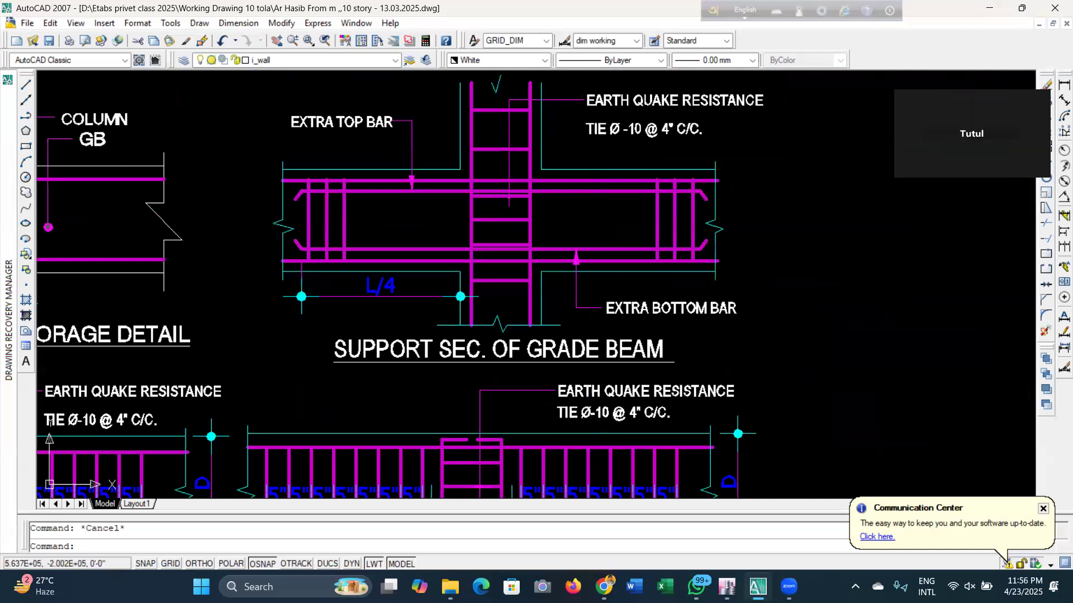
scroll(449, 278, "down", 3)
scroll(390, 237, "down", 5)
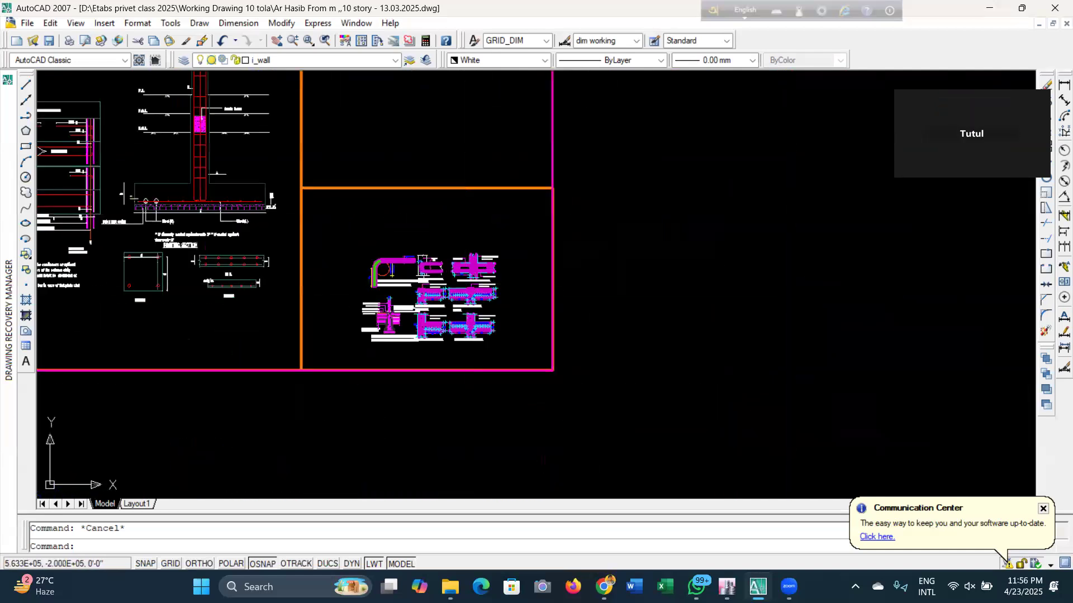
Check the lift core, driveway columns and ramp area on the architectural basement floor plan
scroll(412, 227, "down", 3)
scroll(419, 314, "up", 9)
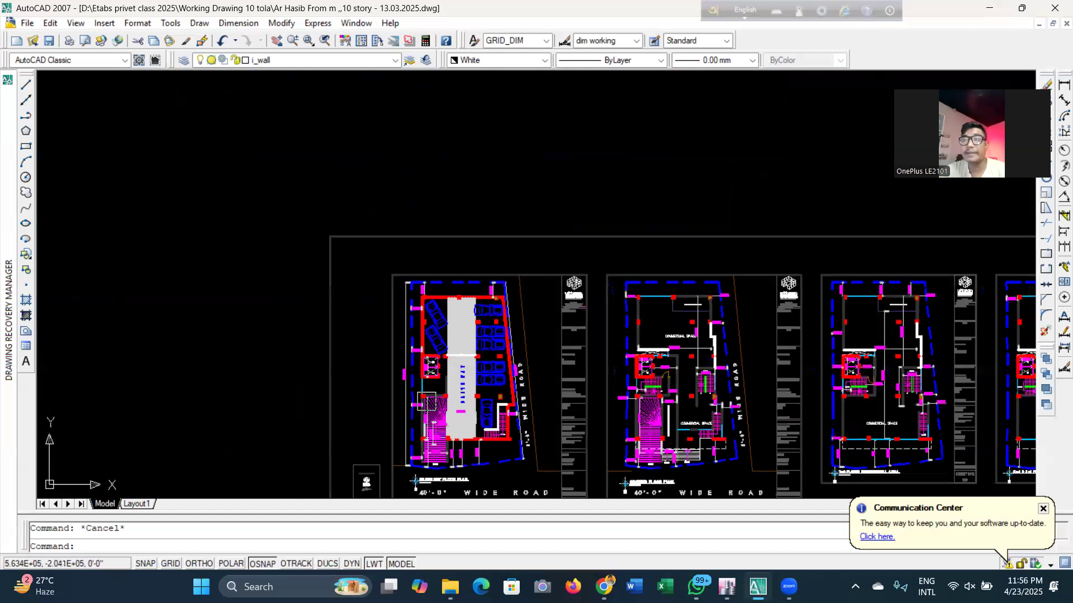
scroll(423, 386, "down", 3)
scroll(369, 256, "up", 9)
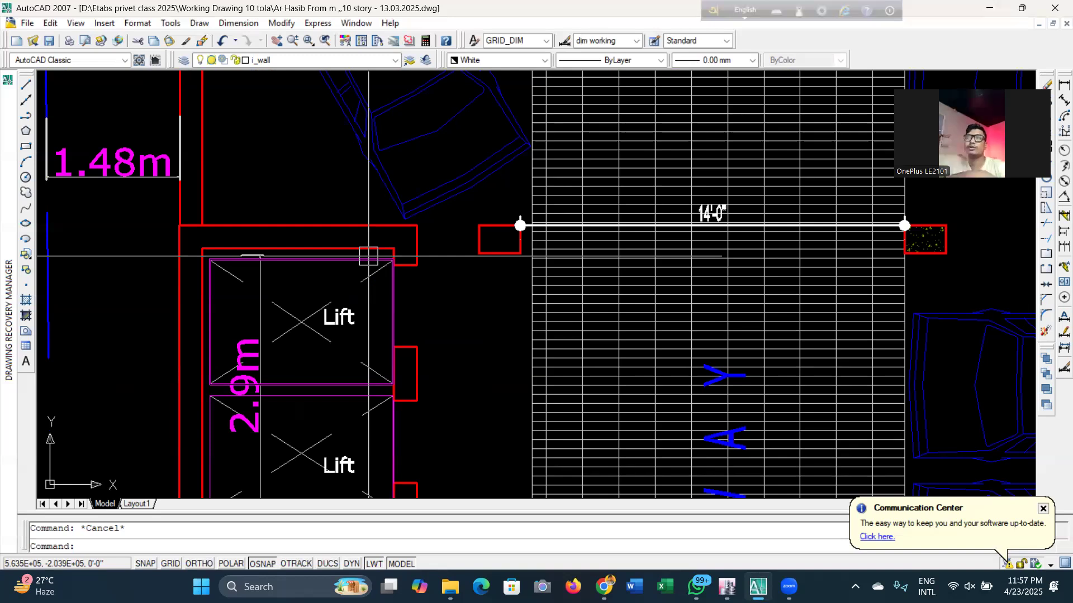
scroll(368, 255, "down", 3)
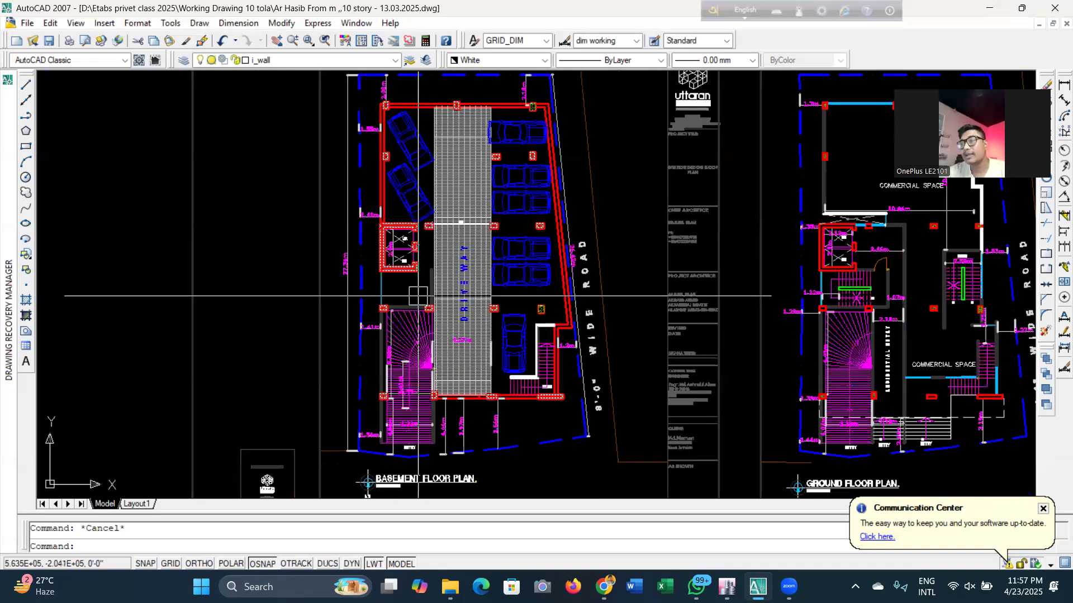
scroll(450, 238, "up", 8)
scroll(392, 260, "down", 3)
scroll(459, 246, "down", 5)
scroll(218, 279, "up", 2)
scroll(433, 285, "up", 3)
scroll(577, 304, "down", 4)
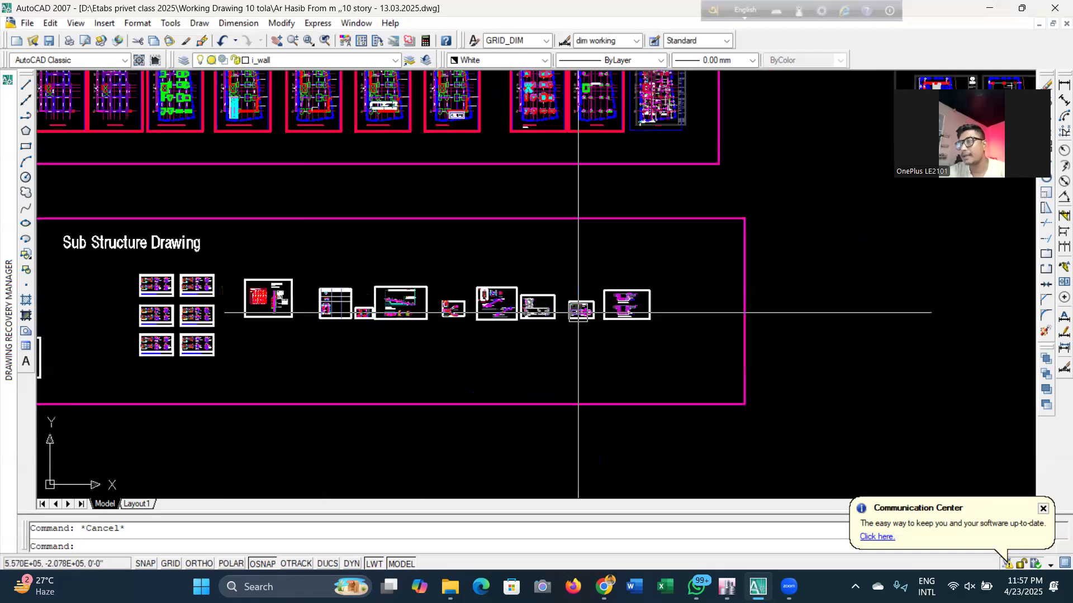
Find the pile detail sheet in the Sub Structure drawings and read the pile section and Pile Schedule
scroll(228, 342, "down", 3)
scroll(288, 359, "up", 8)
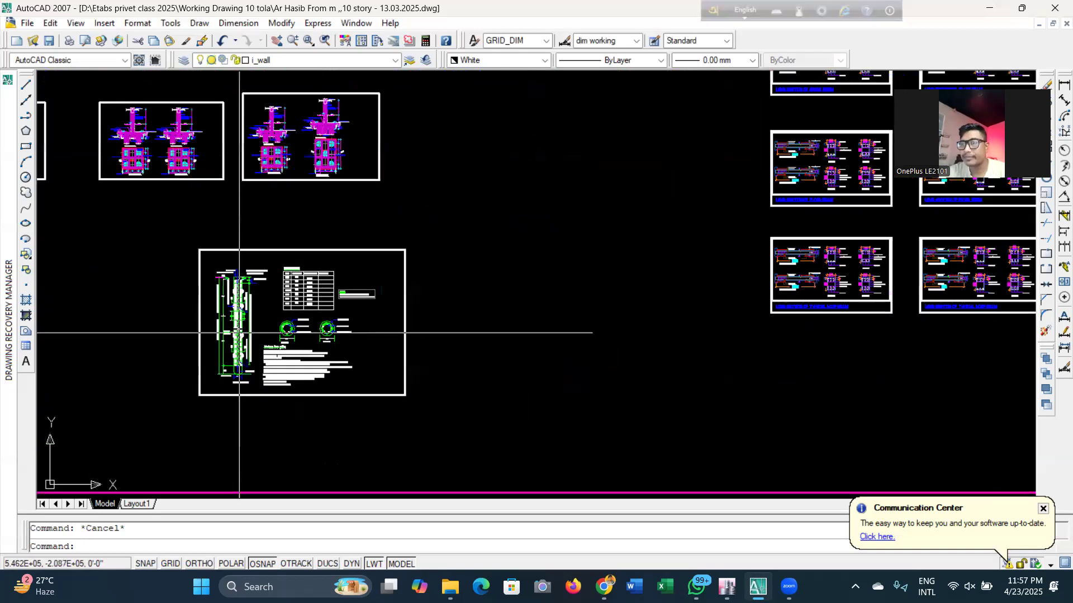
scroll(254, 211, "up", 7)
scroll(291, 167, "down", 3)
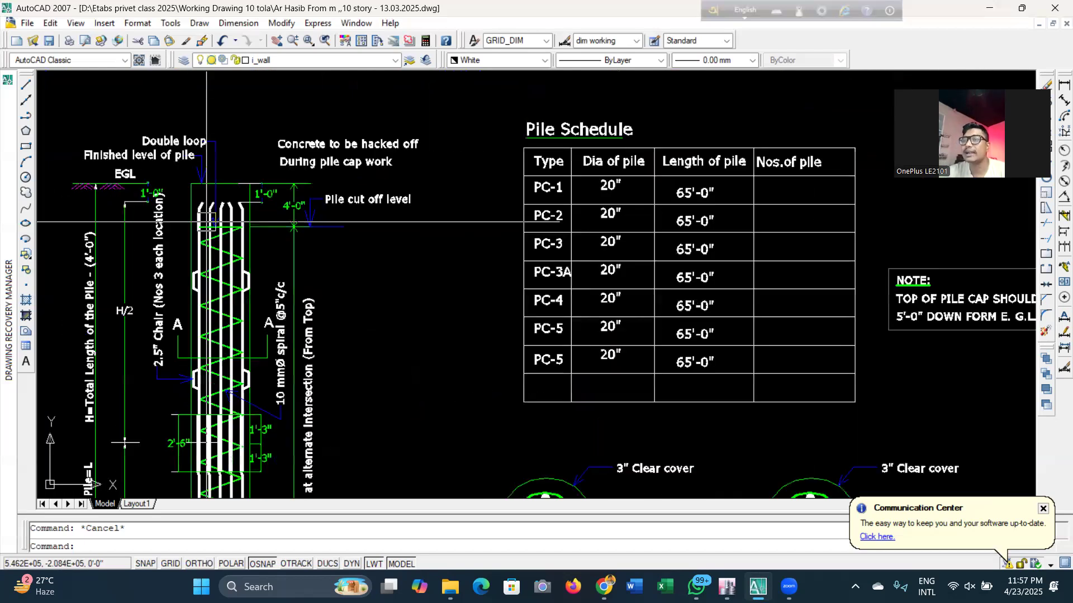
Examine the column base, basement level and pile cap reinforcement in pile cap section G-G
scroll(226, 266, "down", 5)
scroll(153, 246, "up", 6)
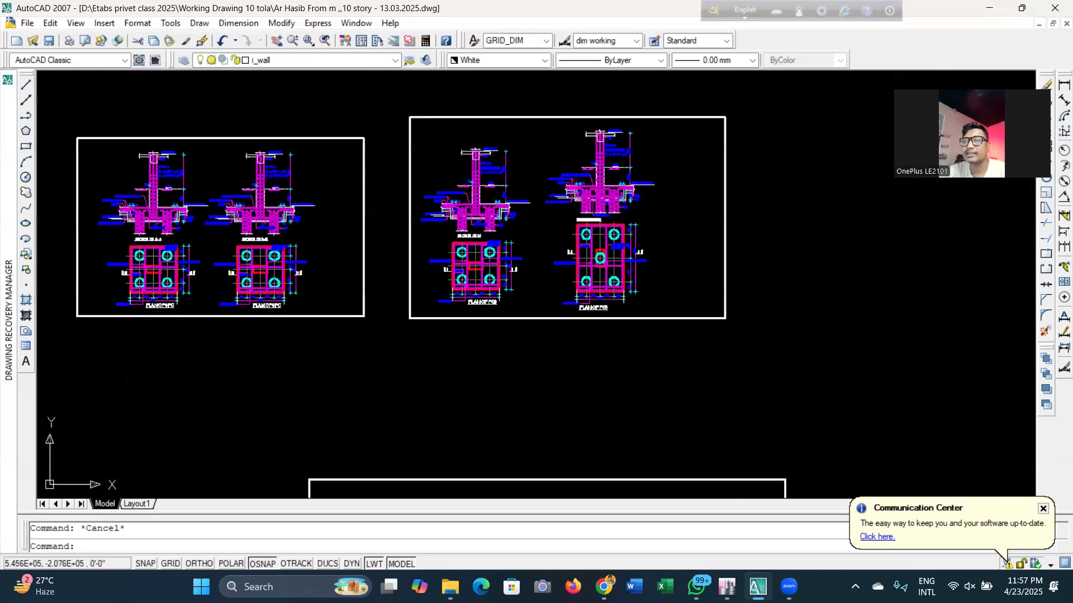
scroll(153, 246, "up", 6)
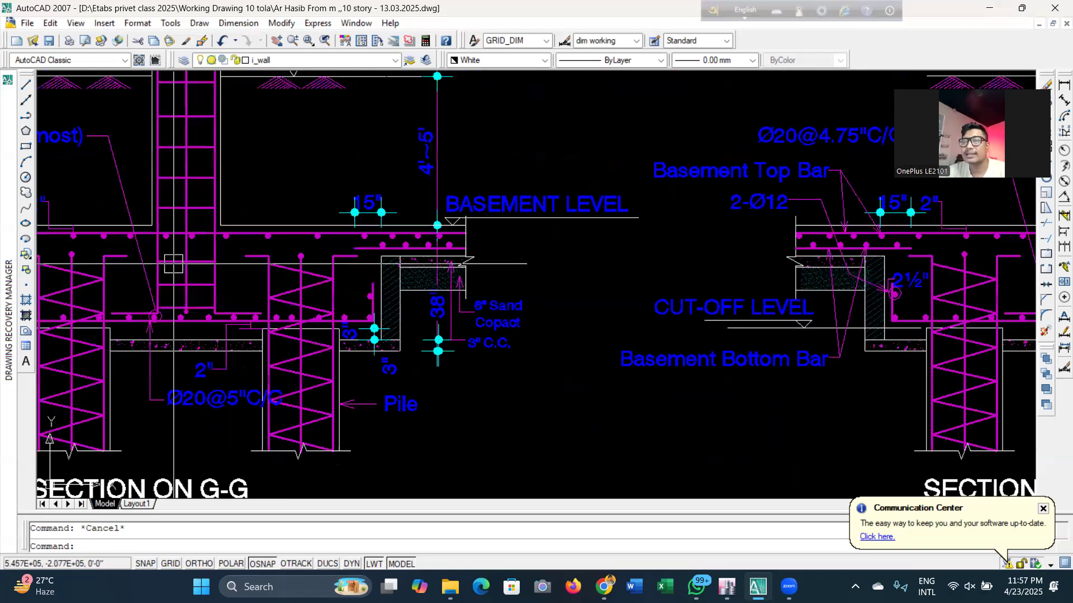
scroll(173, 263, "down", 5)
scroll(173, 263, "up", 2)
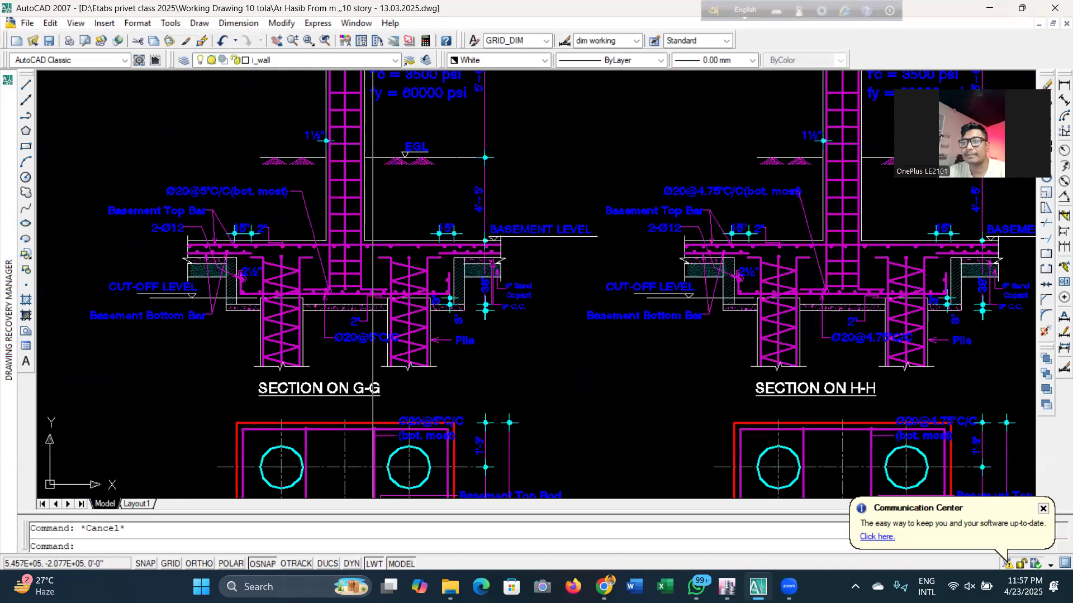
scroll(393, 252, "up", 2)
scroll(562, 224, "up", 2)
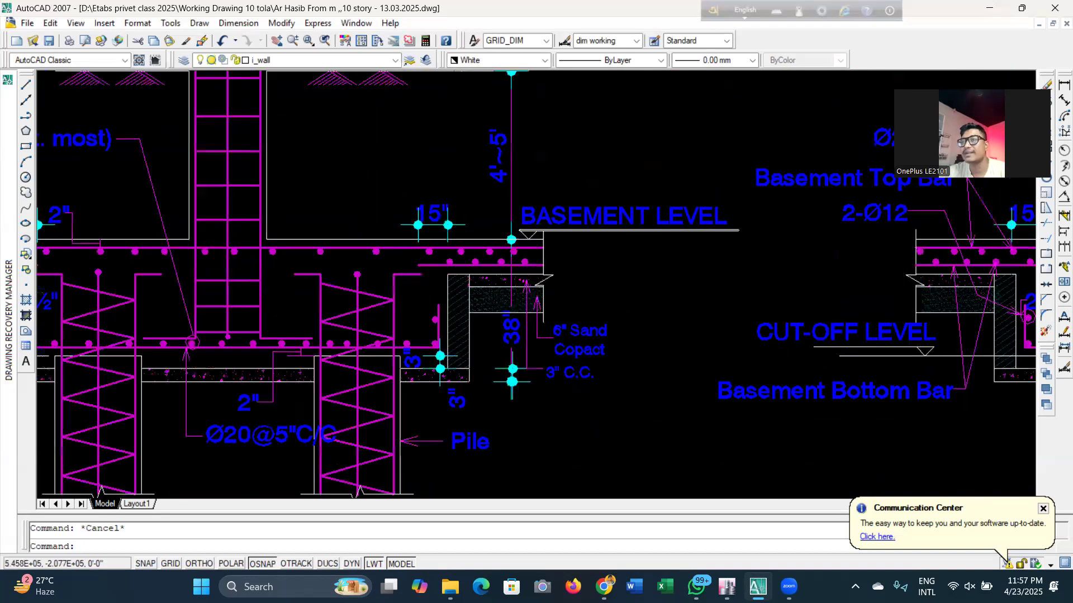
scroll(670, 252, "down", 2)
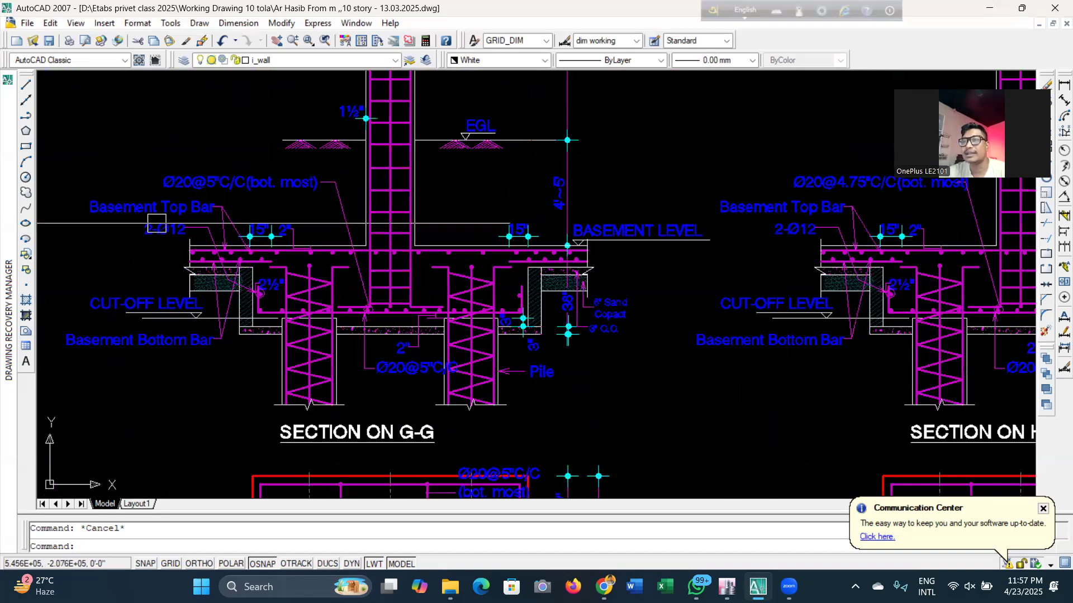
scroll(289, 258, "up", 2)
scroll(185, 261, "down", 2)
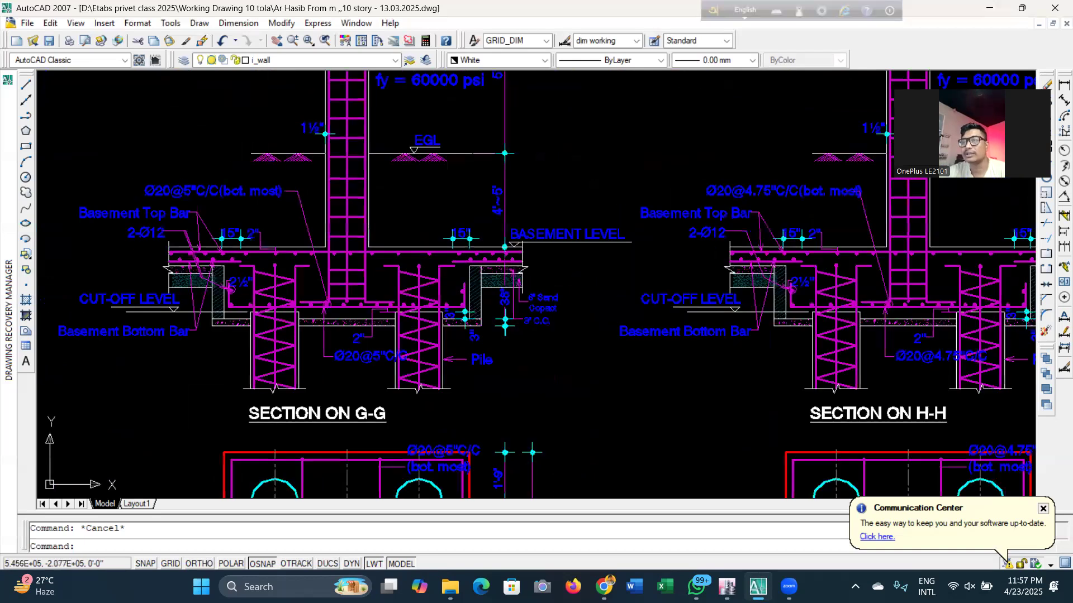
scroll(354, 268, "up", 2)
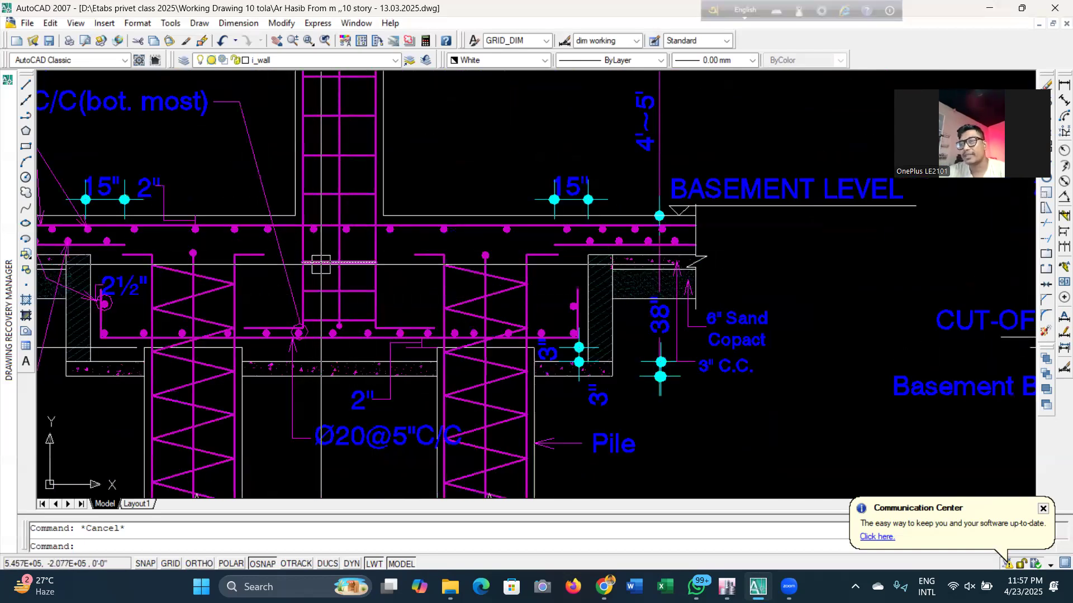
Draw a circle around the column base where it meets the pile cap in section G-G
type("c")
key("Return")
left_click(338, 262)
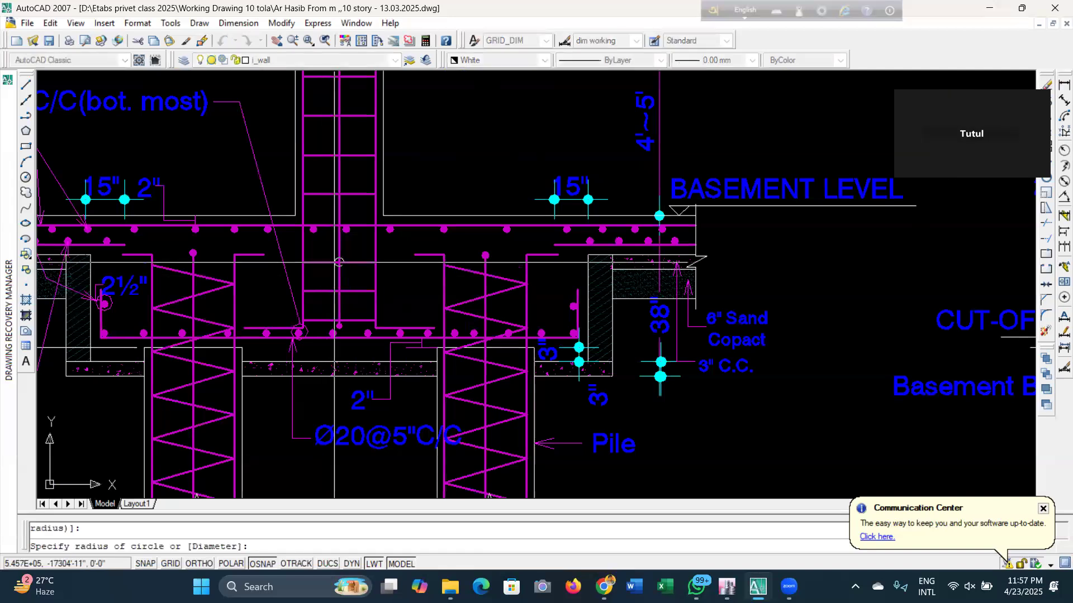
left_click(373, 370)
scroll(408, 306, "down", 5)
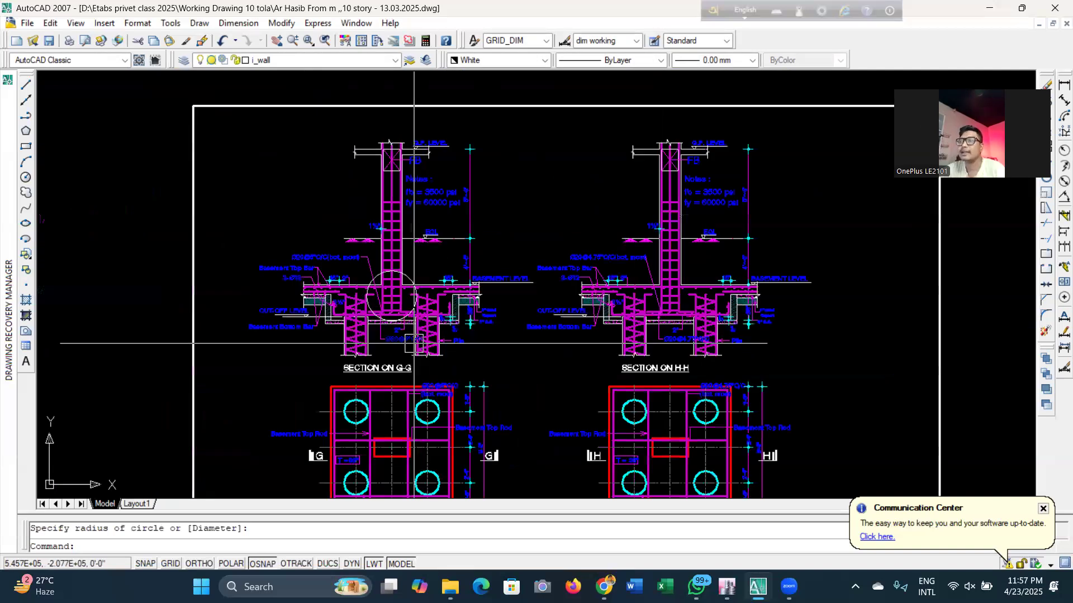
Match the circle's properties to the red pile cap outline below section H-H and save the drawing
left_click(186, 41)
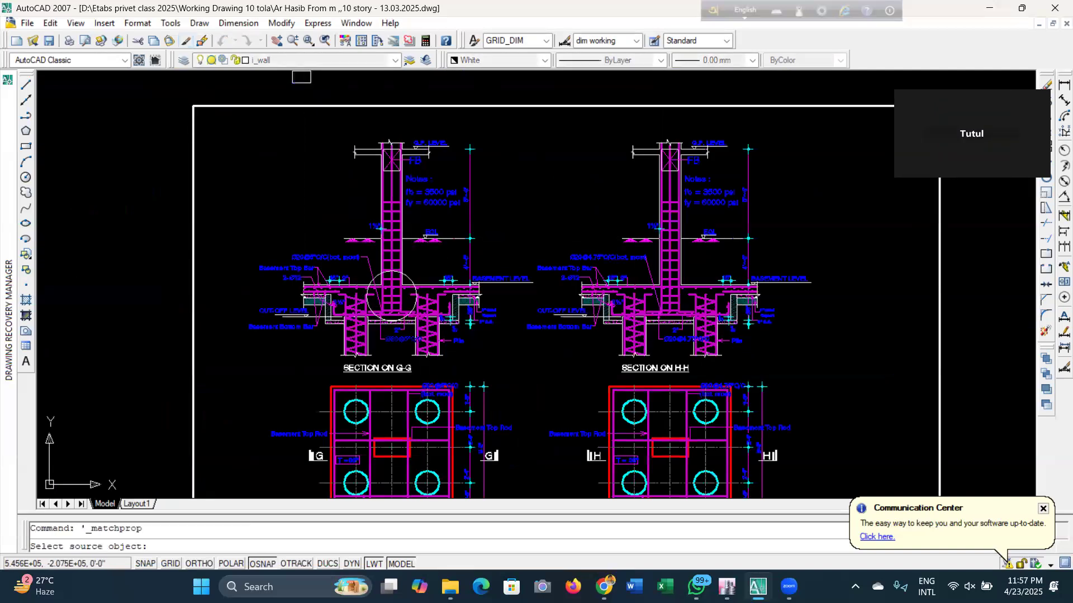
scroll(373, 280, "up", 8)
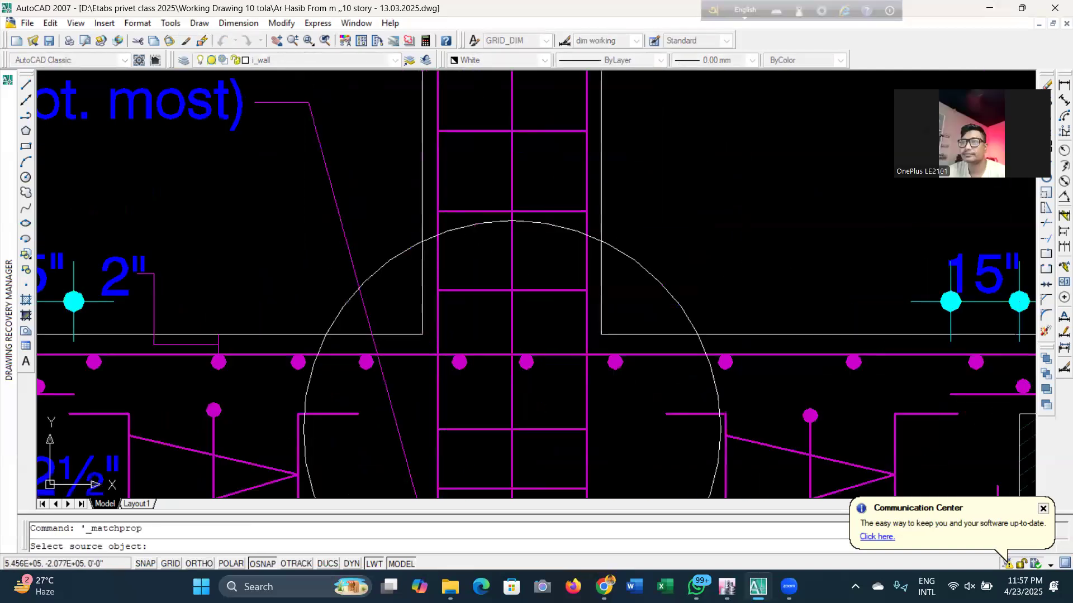
scroll(364, 321, "down", 8)
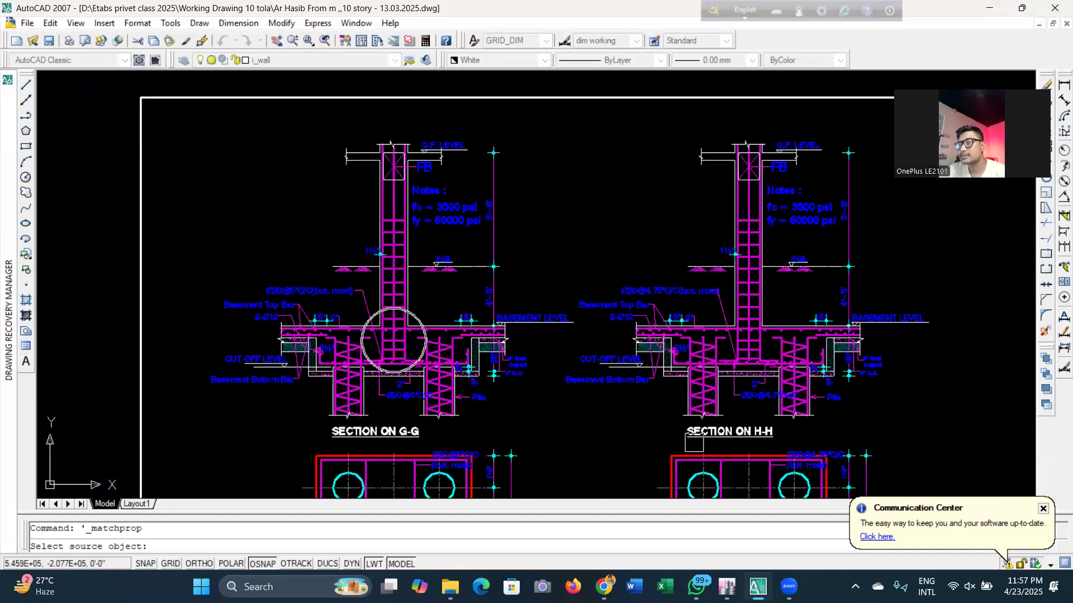
scroll(694, 443, "up", 5)
left_click(661, 460)
scroll(413, 321, "down", 5)
scroll(347, 271, "up", 4)
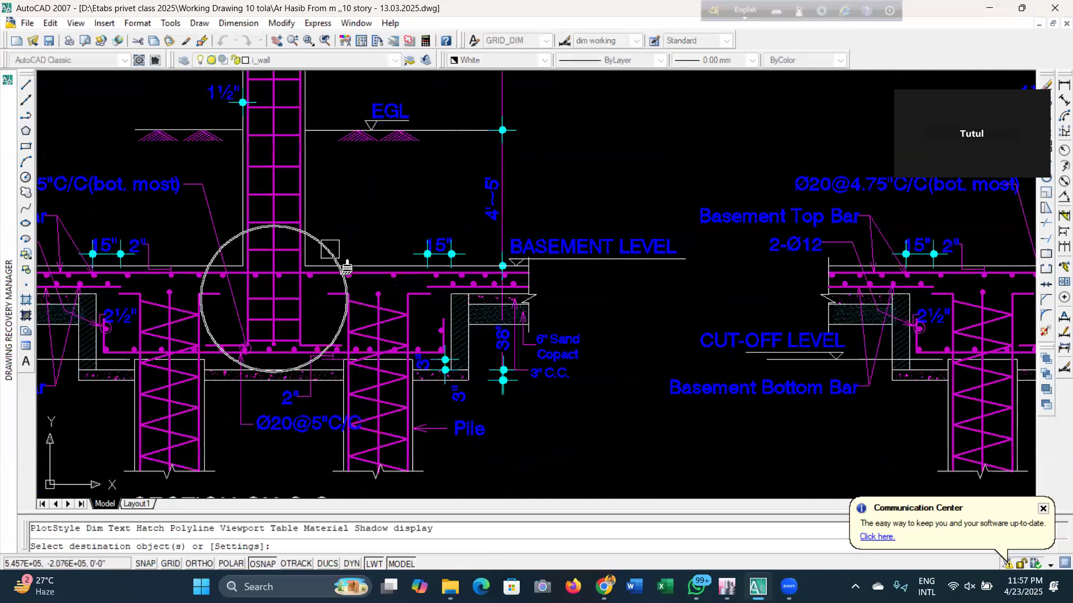
left_click(342, 274)
key("ctrl+s")
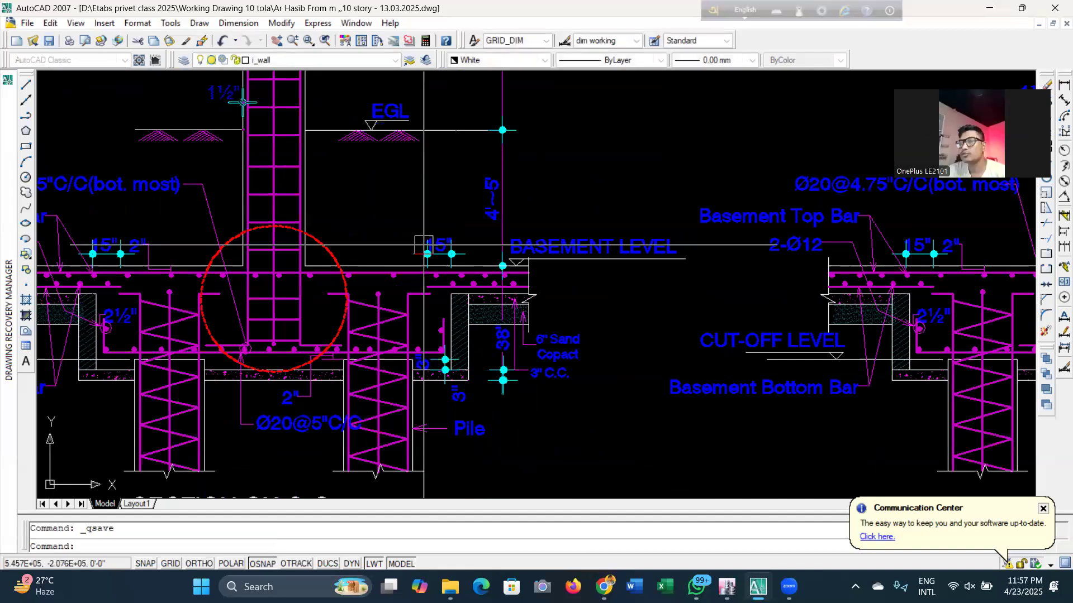
Review the circled column-to-pile-cap connection in section G-G and compare it with section H-H
scroll(447, 268, "down", 7)
scroll(373, 259, "up", 8)
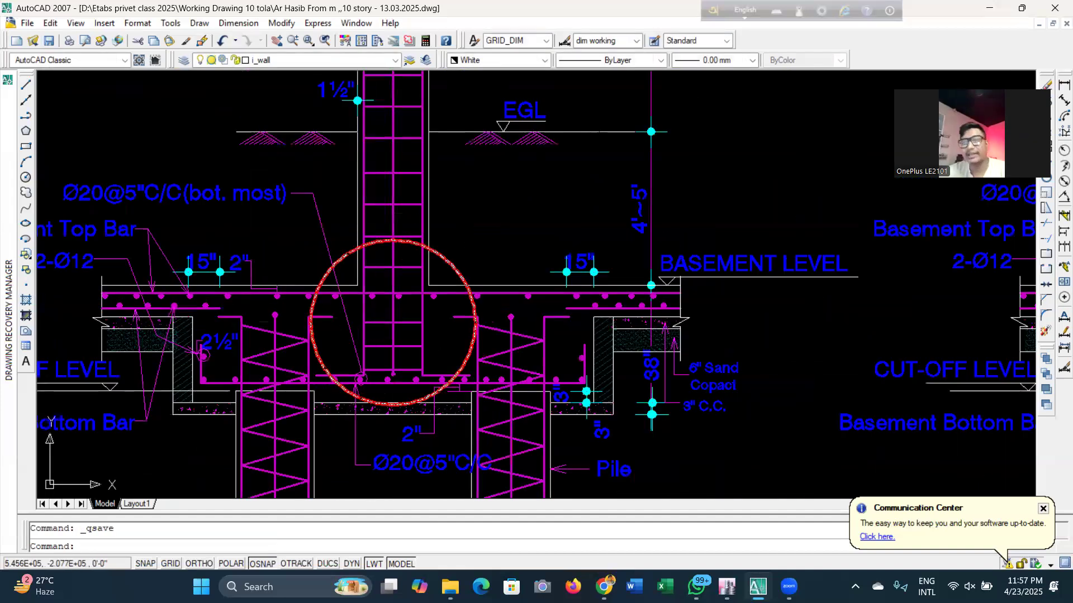
scroll(314, 281, "down", 4)
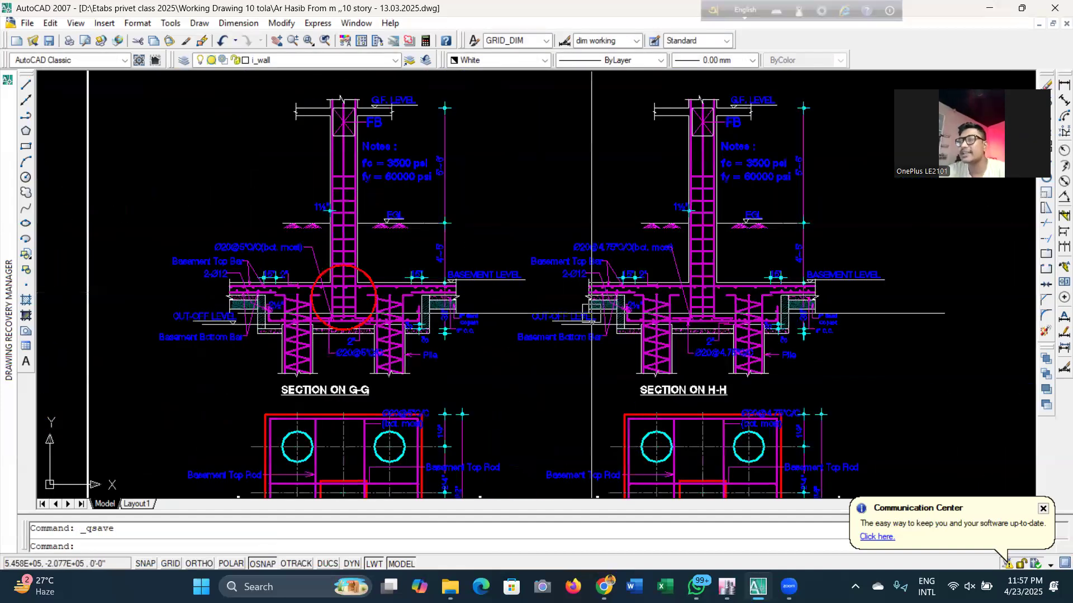
scroll(329, 312, "up", 4)
scroll(442, 302, "down", 2)
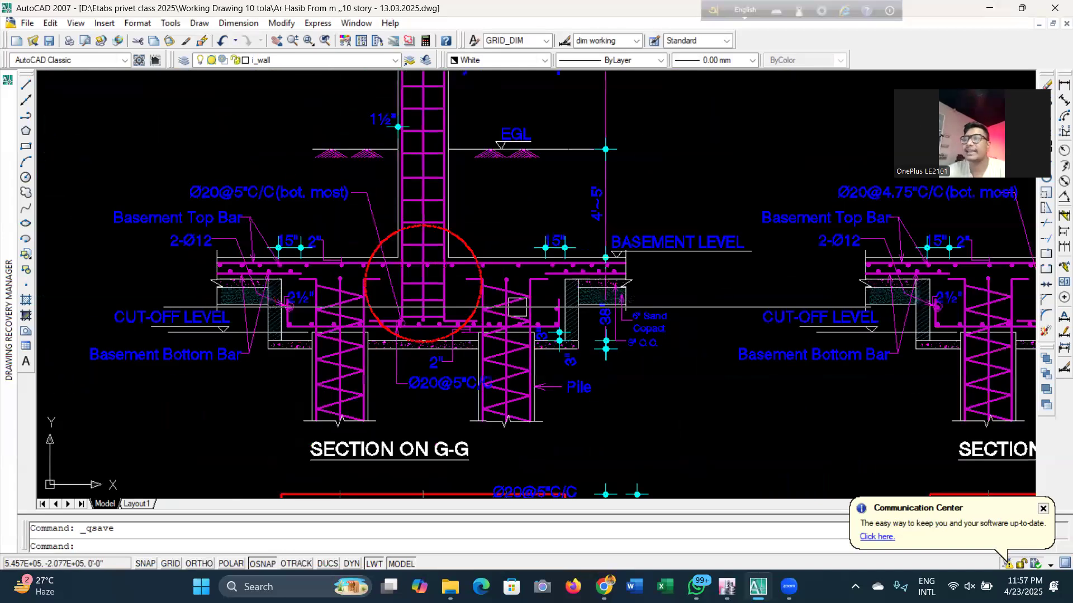
scroll(475, 316, "down", 3)
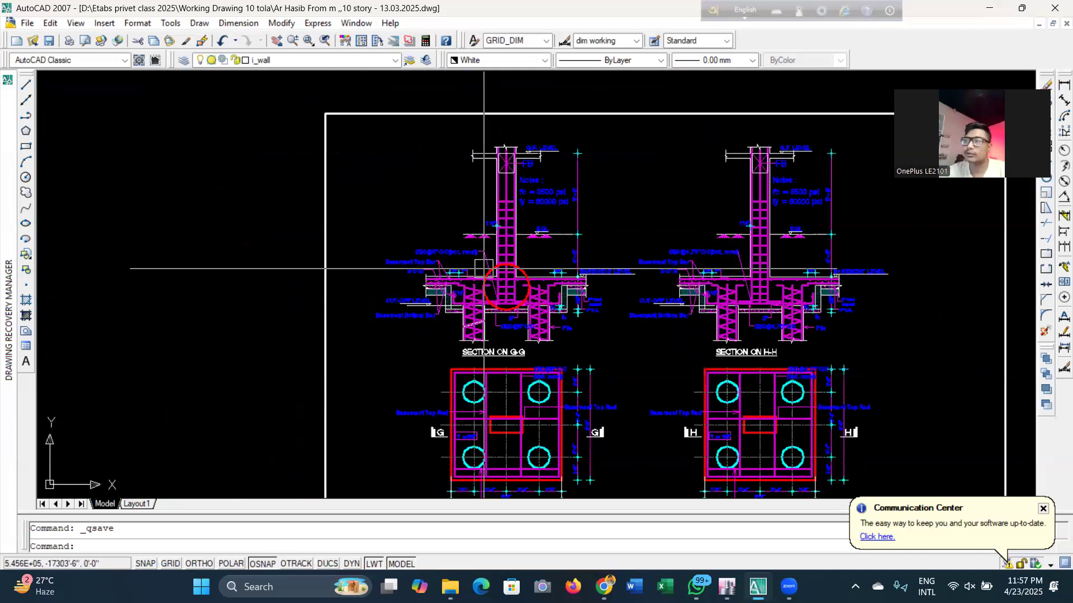
scroll(499, 274, "up", 4)
scroll(393, 310, "down", 4)
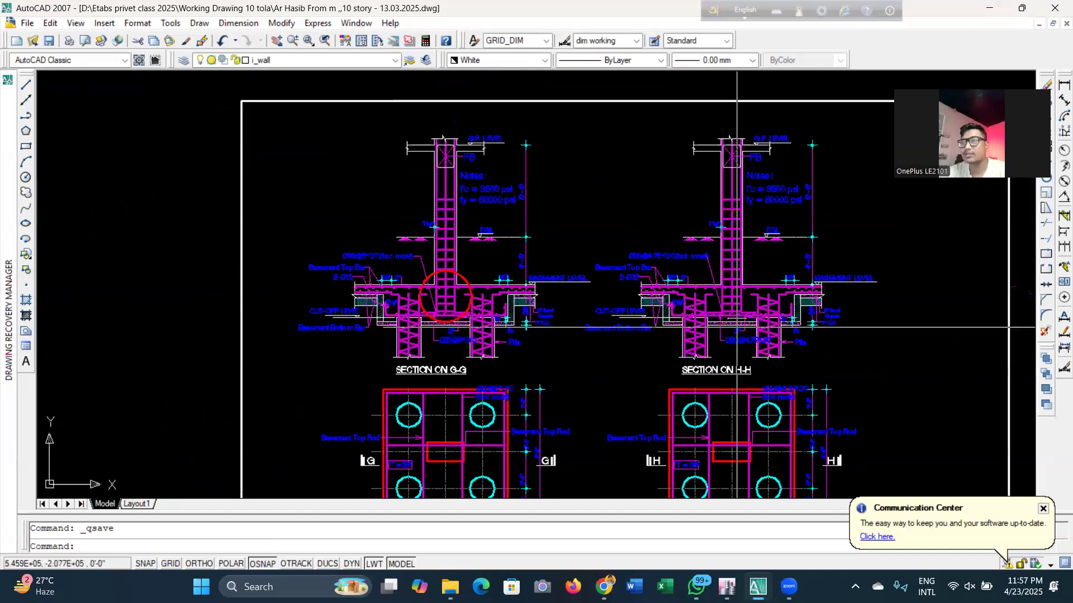
Draw a rectangle over the embedded column base in pile cap section G-G, from the basement slab top down past the bottom bars
scroll(720, 369, "up", 2)
scroll(550, 371, "down", 4)
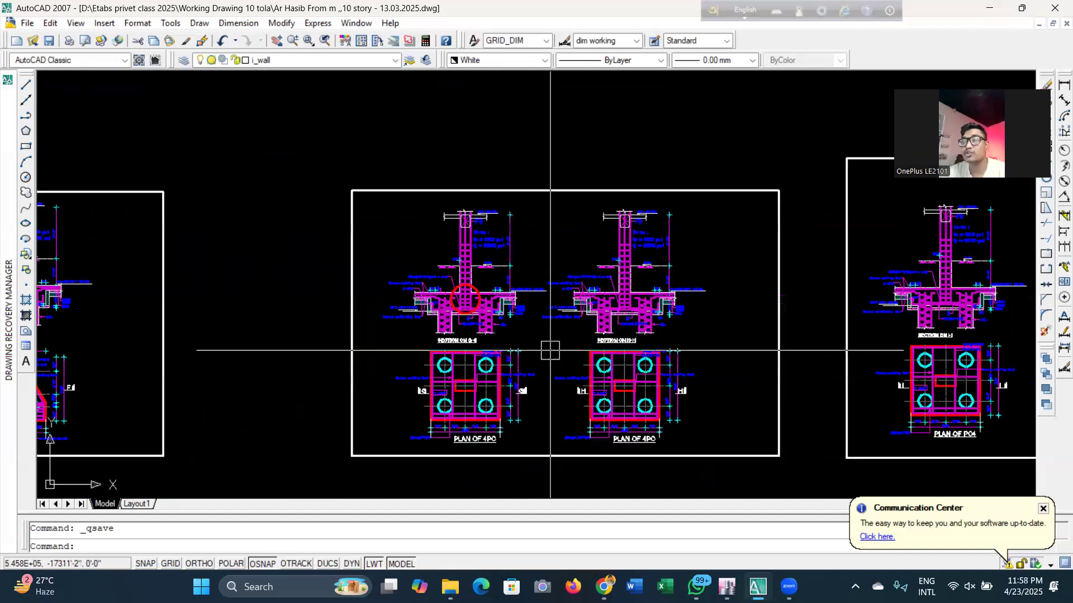
scroll(453, 303, "up", 7)
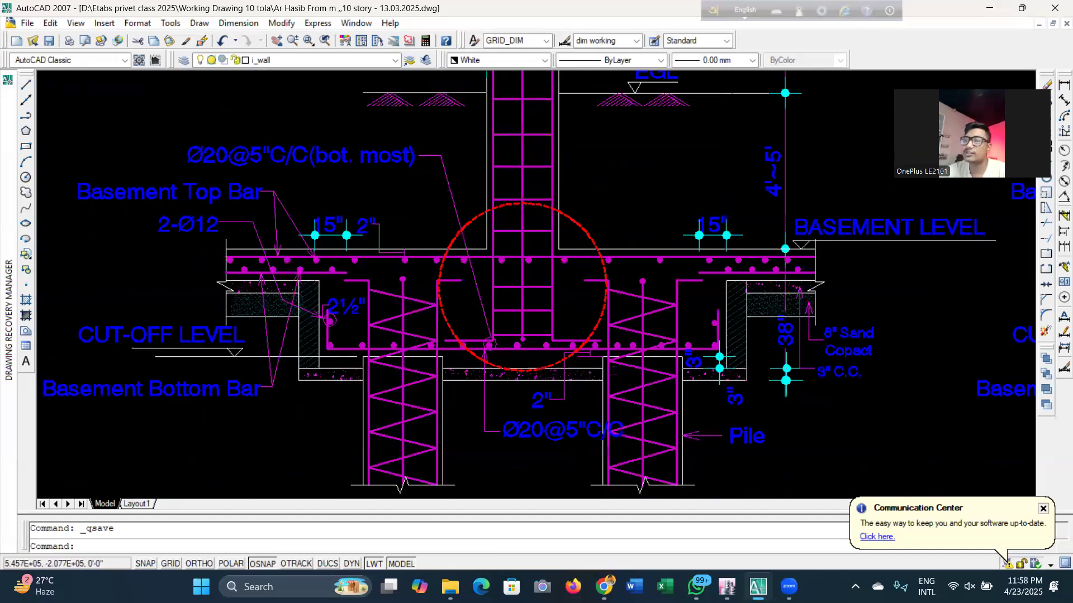
scroll(343, 304, "down", 1)
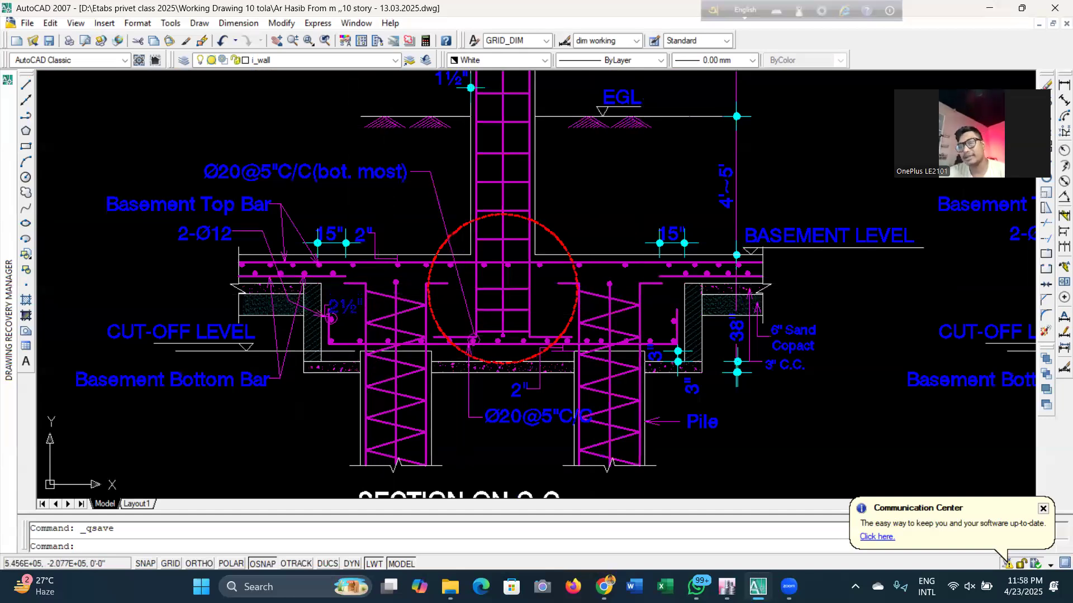
scroll(435, 319, "down", 2)
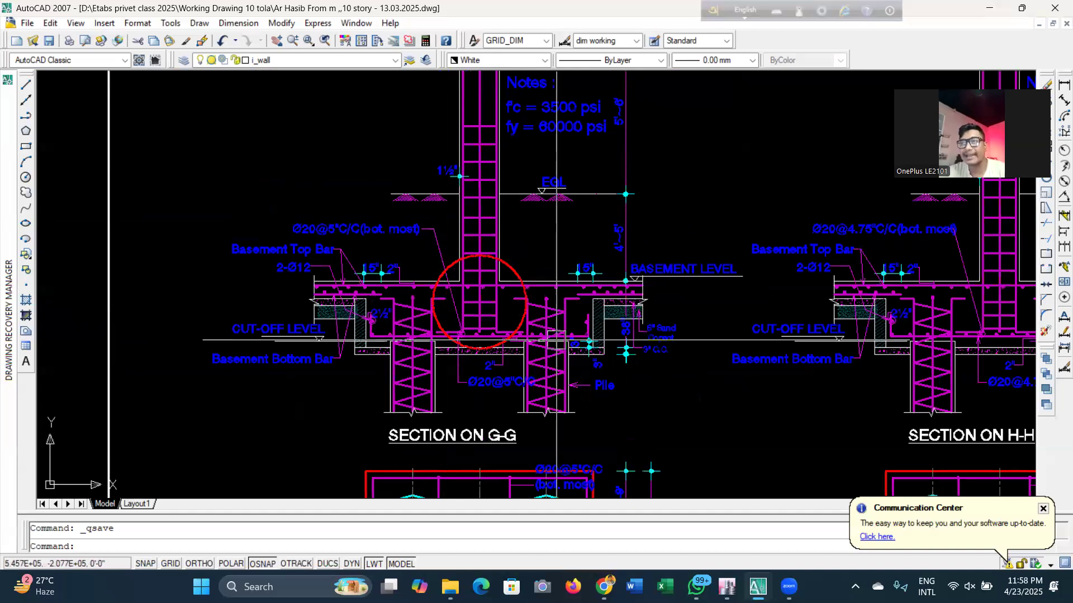
scroll(463, 291, "up", 2)
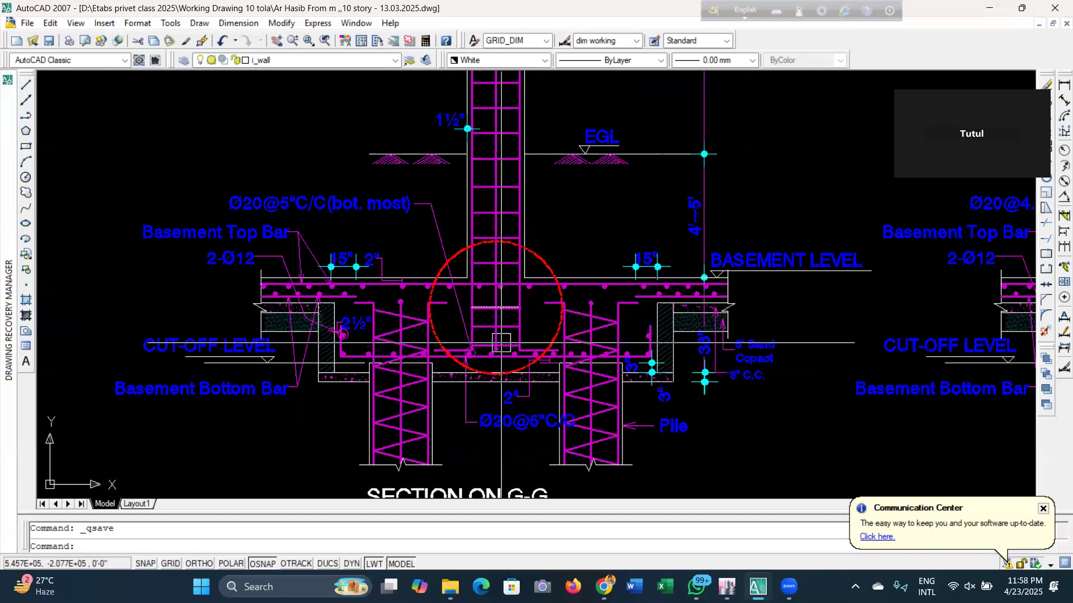
type("RE")
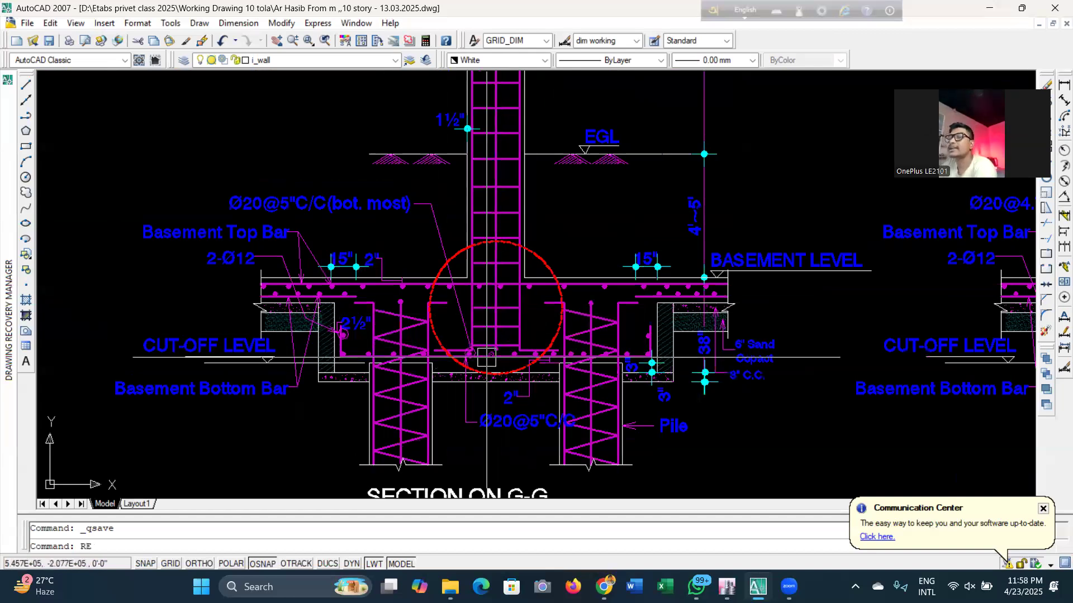
type("C")
key("Return")
scroll(494, 299, "up", 2)
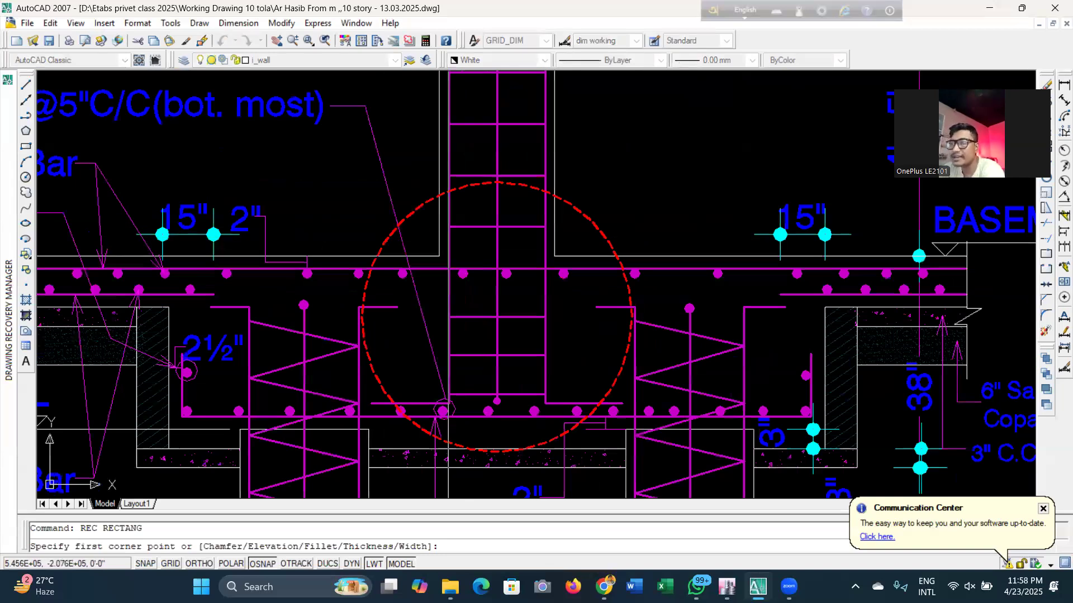
left_click(438, 256)
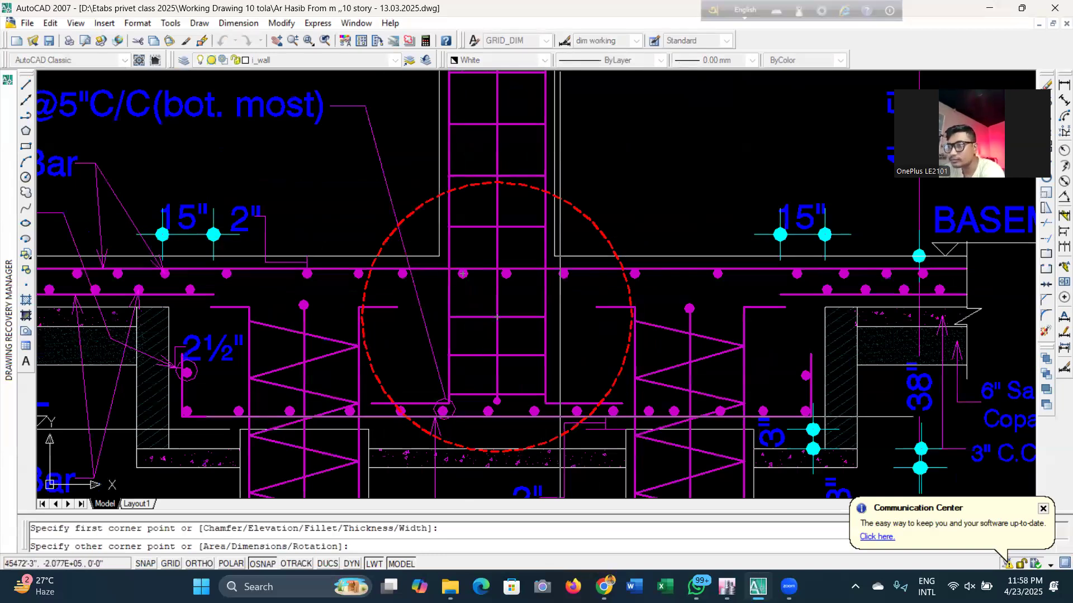
left_click(564, 424)
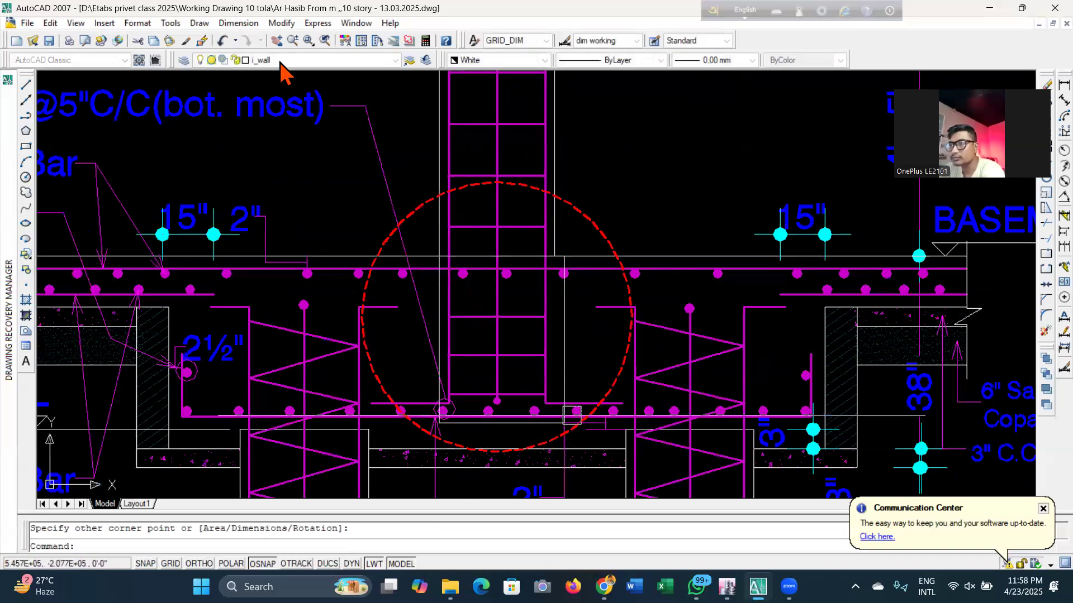
Match the rectangle's properties to the red dashed circle around the column base and delete the circle
left_click(187, 41)
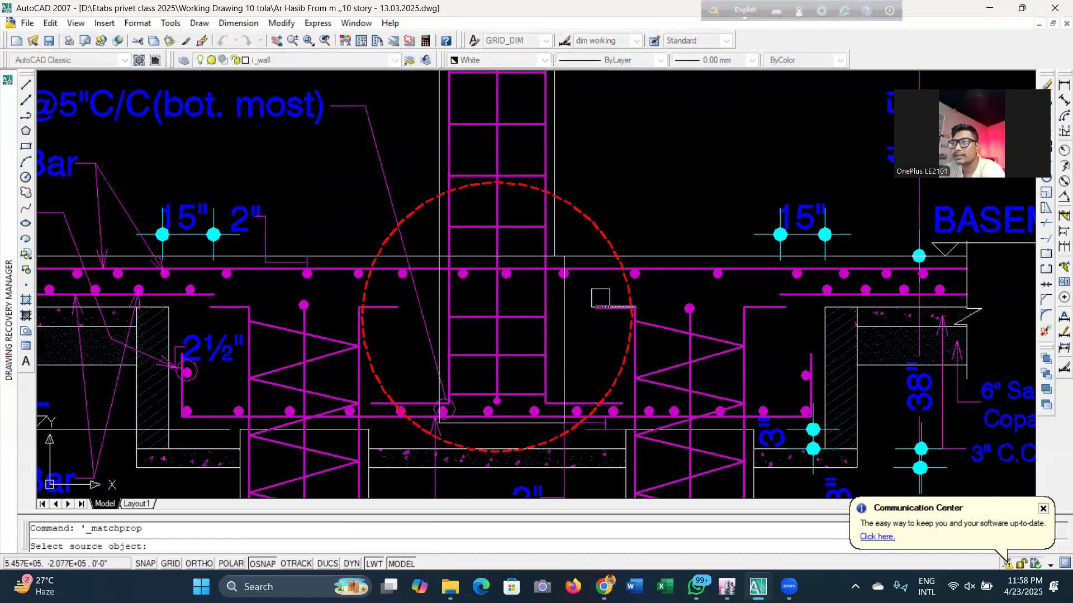
left_click(629, 313)
left_click(569, 339)
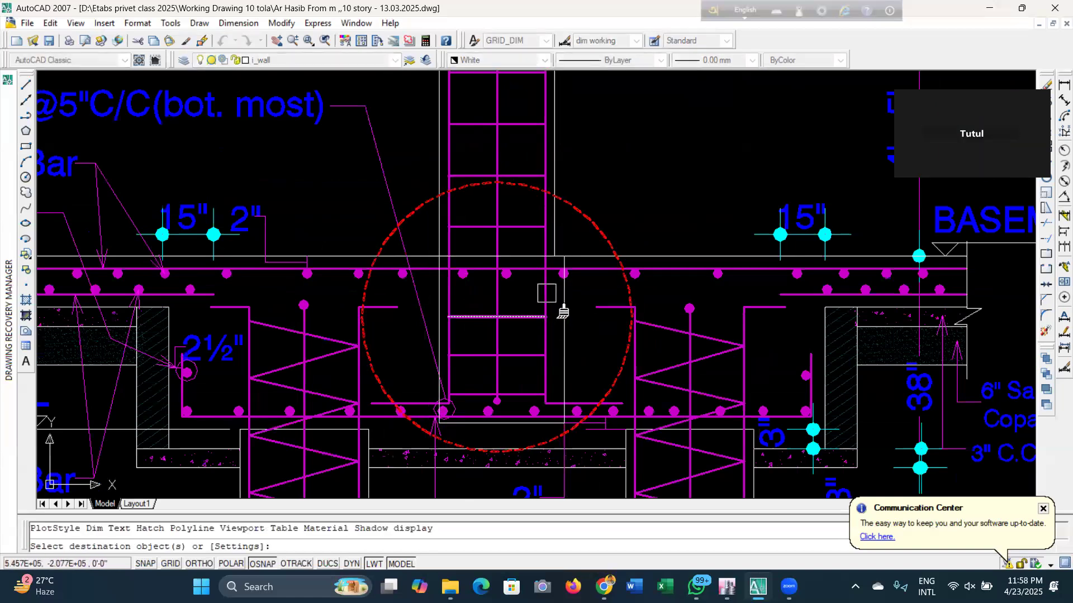
left_click(496, 424)
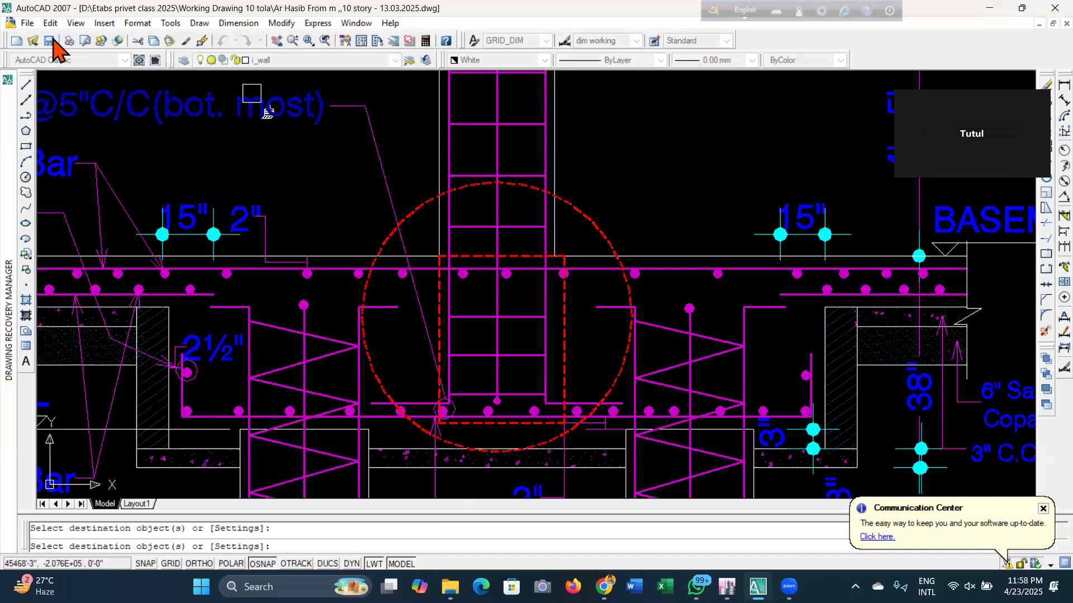
key("Escape")
left_click(612, 246)
key("Delete")
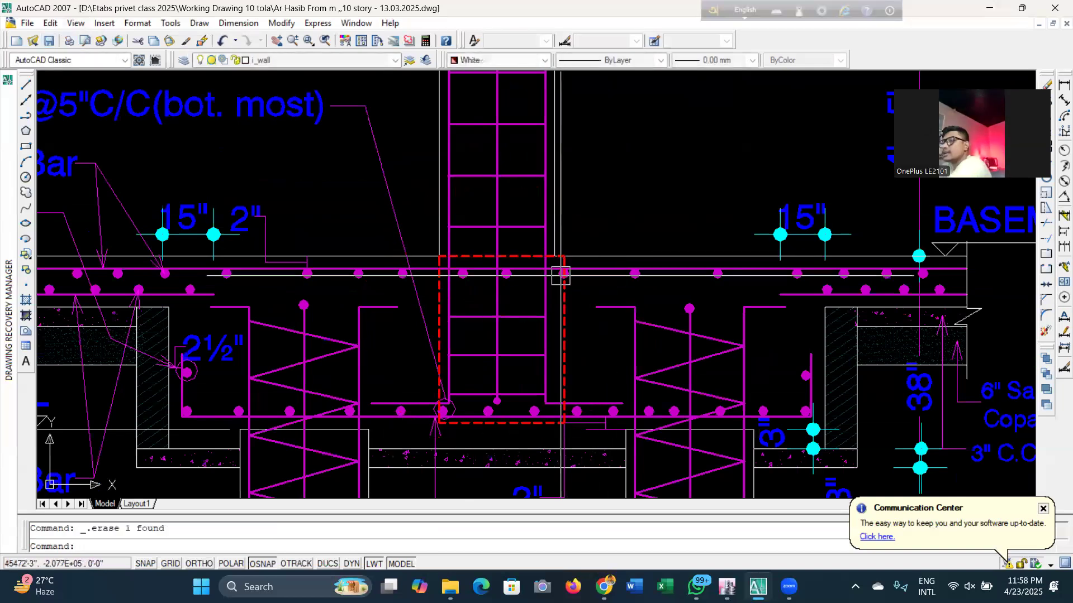
Move the red dashed rectangle slightly left so its right edge lines up with the column's right face
left_click(563, 306)
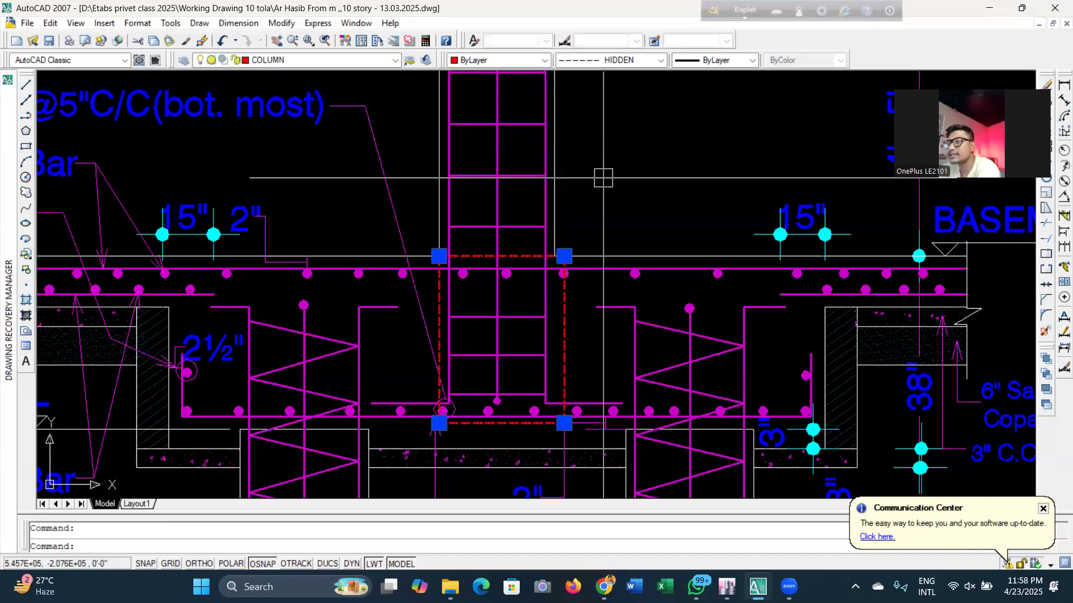
type("m")
key("space")
left_click(665, 189)
left_click(655, 190)
Stretch the rectangle's upper-left corner inward along the basement slab top, close to the column's left vertical bar
scroll(555, 243, "down", 2)
scroll(514, 262, "up", 3)
scroll(514, 262, "down", 3)
scroll(514, 261, "up", 6)
left_click(470, 260)
left_click(471, 197)
left_click(534, 197)
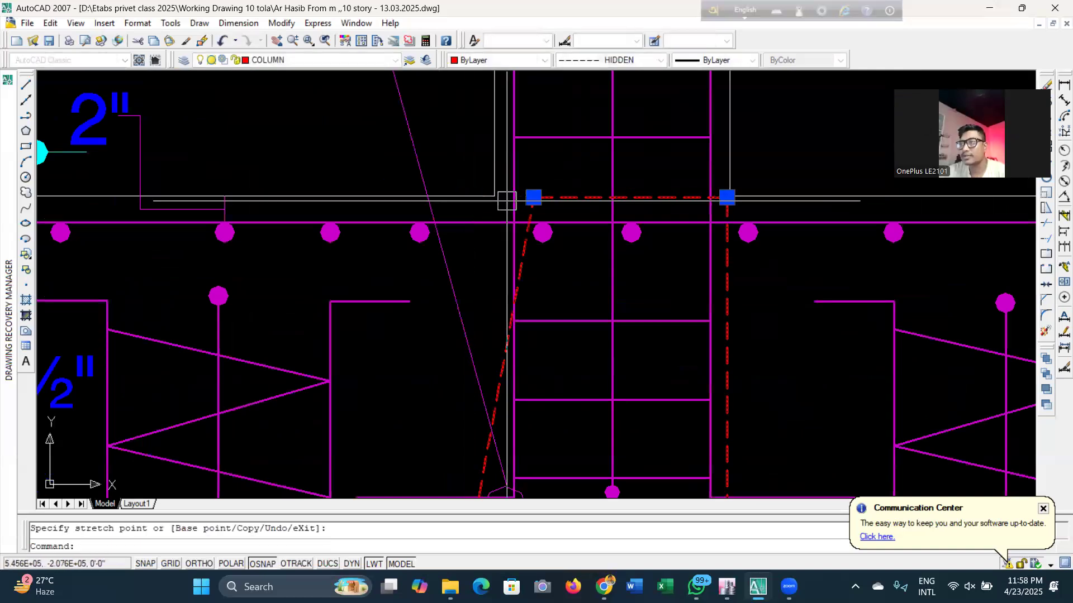
Stretch the rectangle's lower-left corner inward to narrow it around the column base, and save the drawing
scroll(507, 201, "down", 2)
left_click(477, 411)
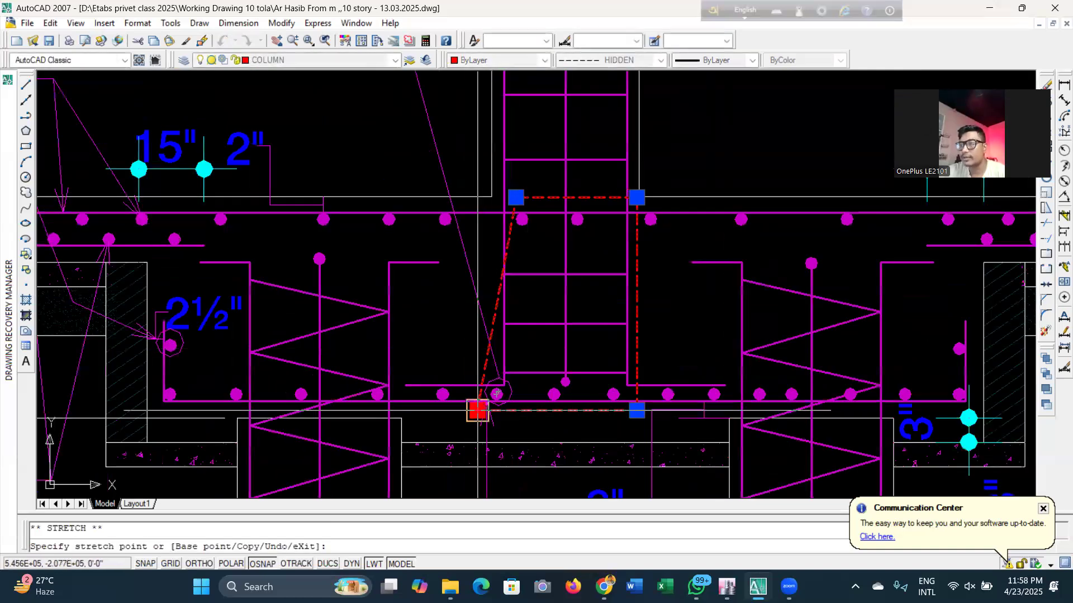
left_click(514, 411)
scroll(516, 342, "down", 5)
scroll(516, 342, "up", 10)
scroll(499, 292, "down", 5)
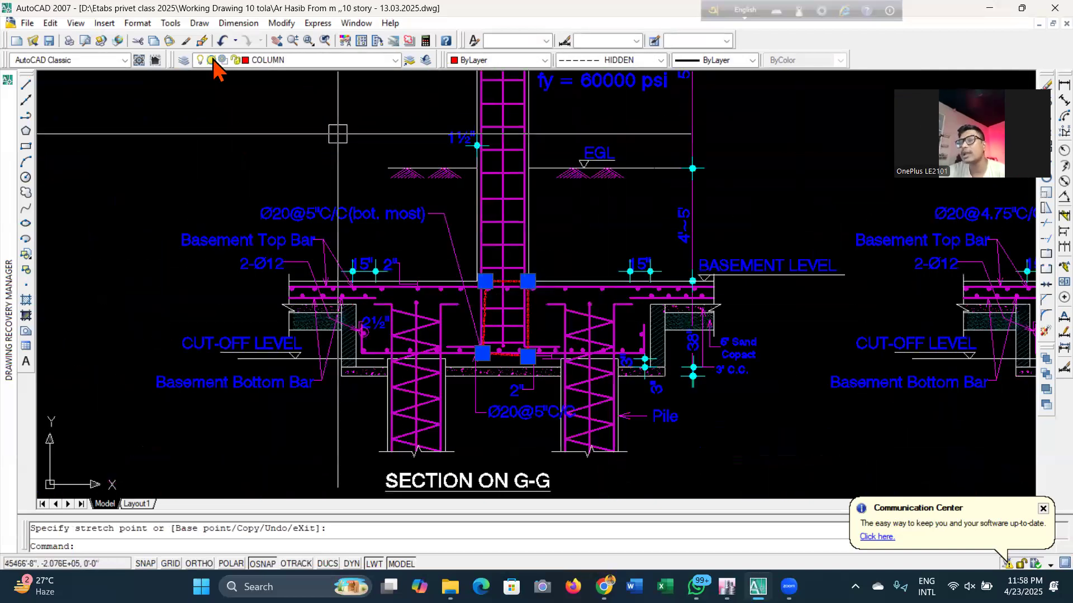
key("Escape")
key("ctrl+s")
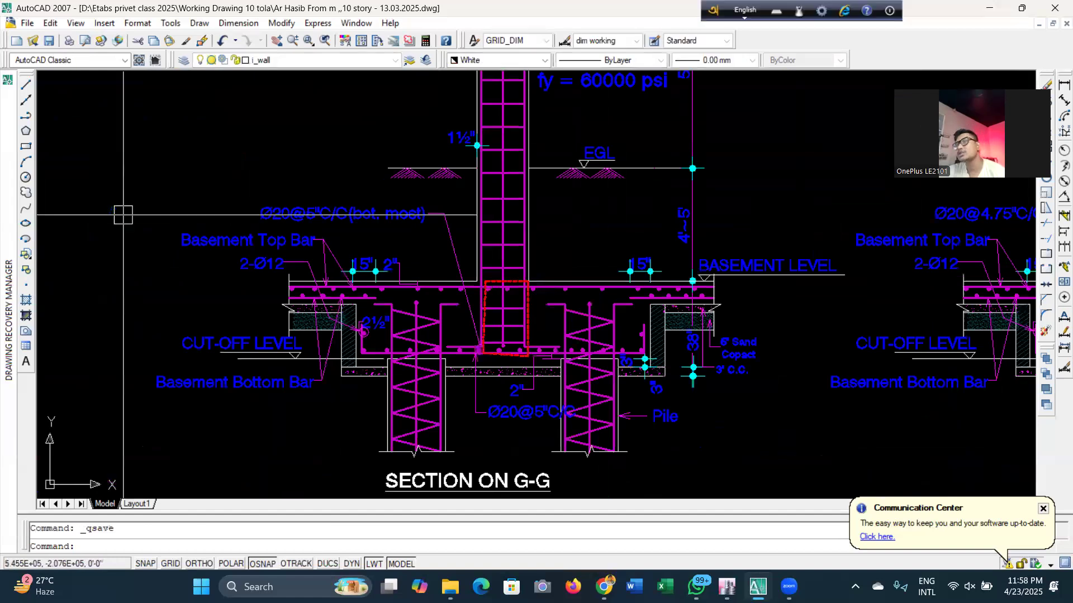
Examine the pile cap sections and plans across the Sub Structure Drawing sheets, returning to the column base and basement level in section G-G
scroll(389, 261, "down", 6)
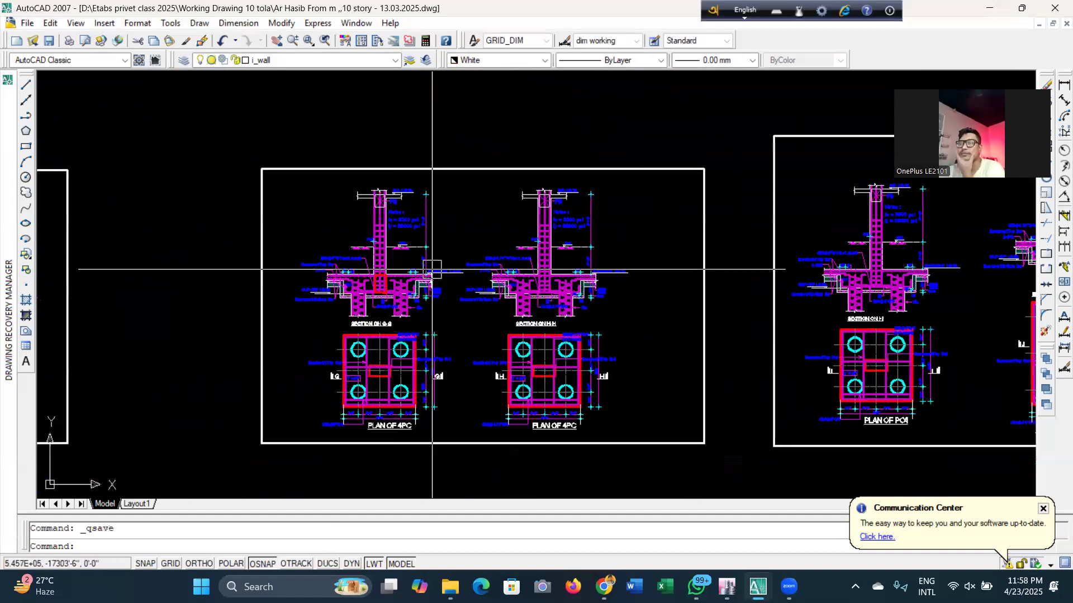
scroll(529, 311, "down", 3)
scroll(712, 263, "up", 4)
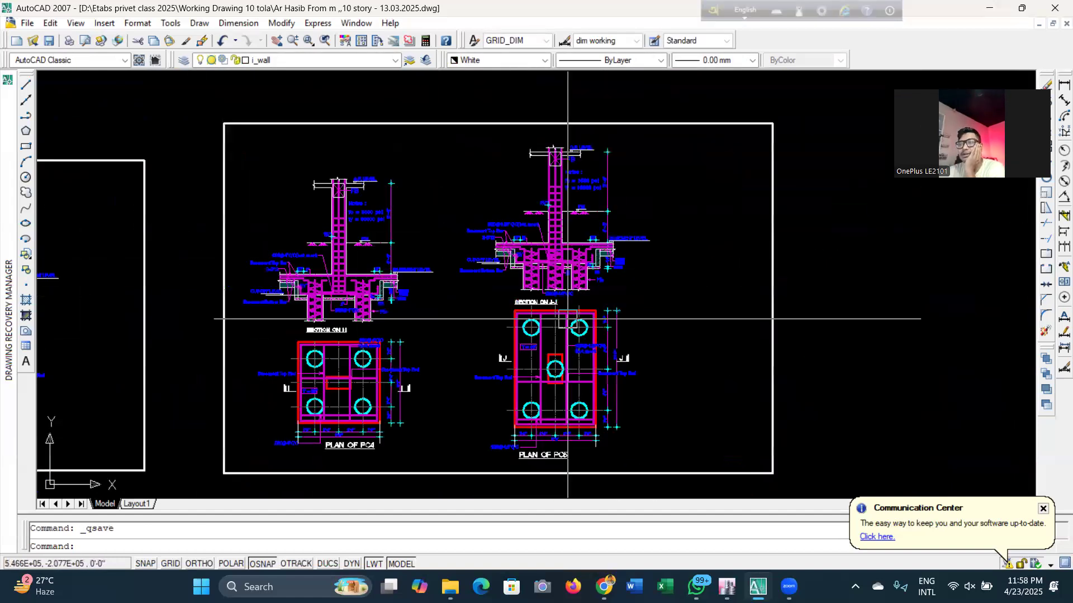
scroll(559, 316, "up", 3)
scroll(388, 371, "down", 5)
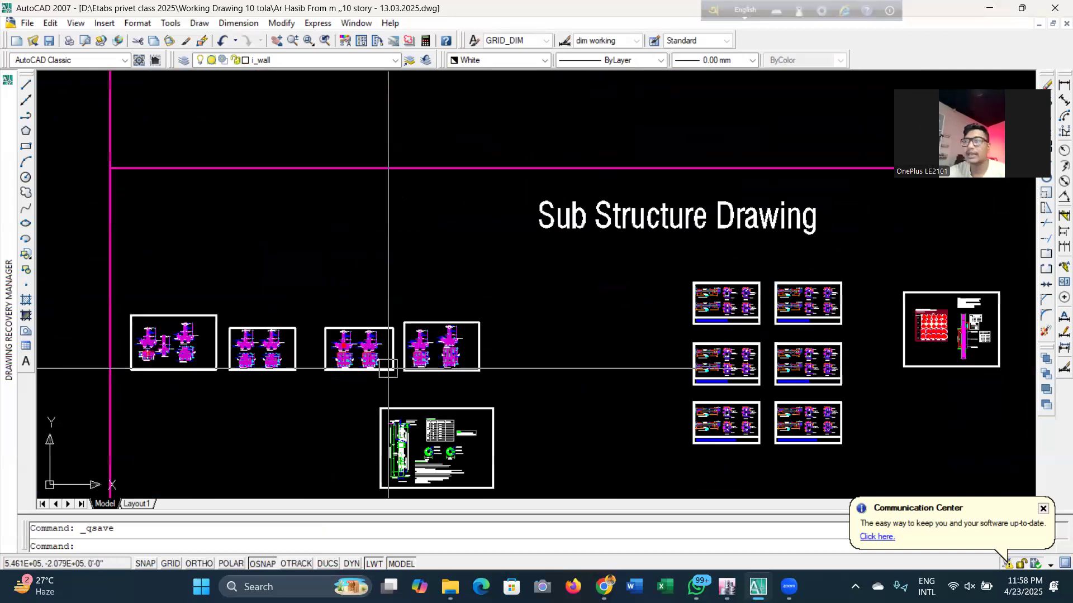
scroll(179, 354, "up", 5)
scroll(342, 335, "down", 6)
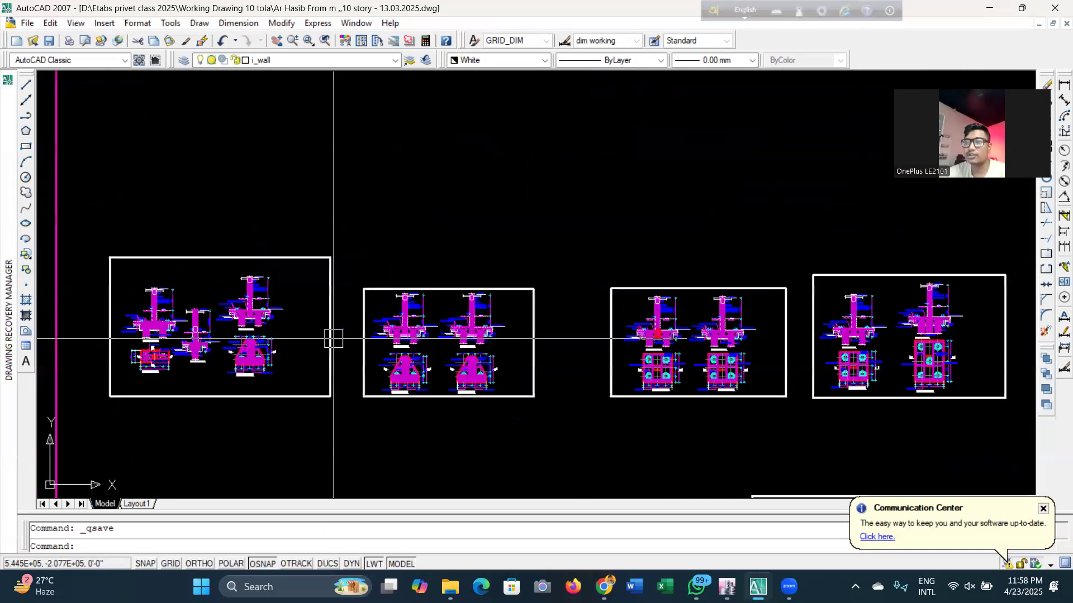
scroll(172, 431, "down", 4)
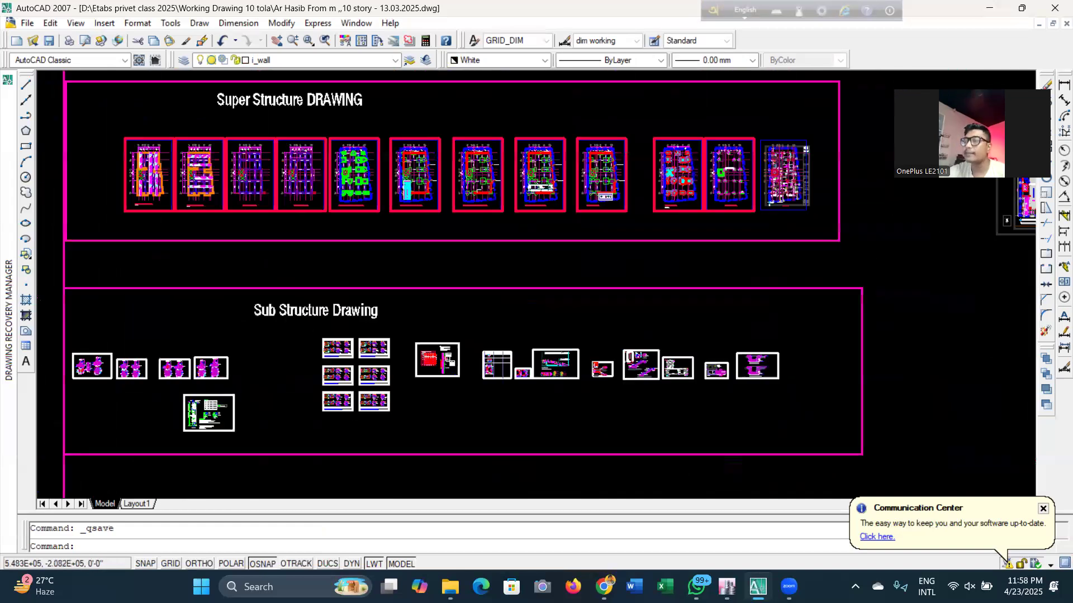
scroll(264, 398, "up", 6)
scroll(265, 398, "up", 5)
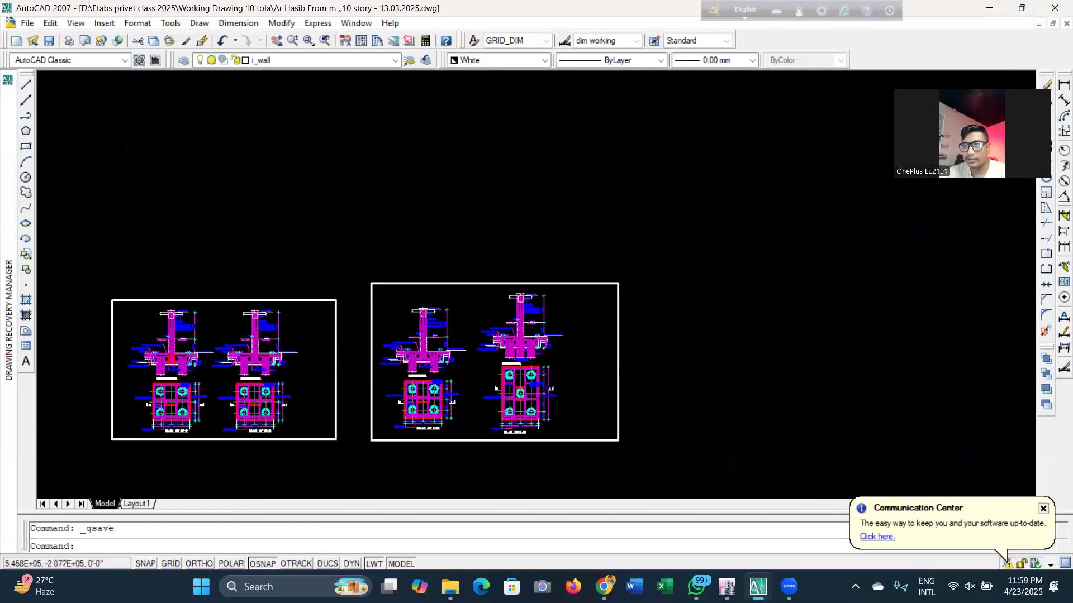
scroll(98, 342, "down", 2)
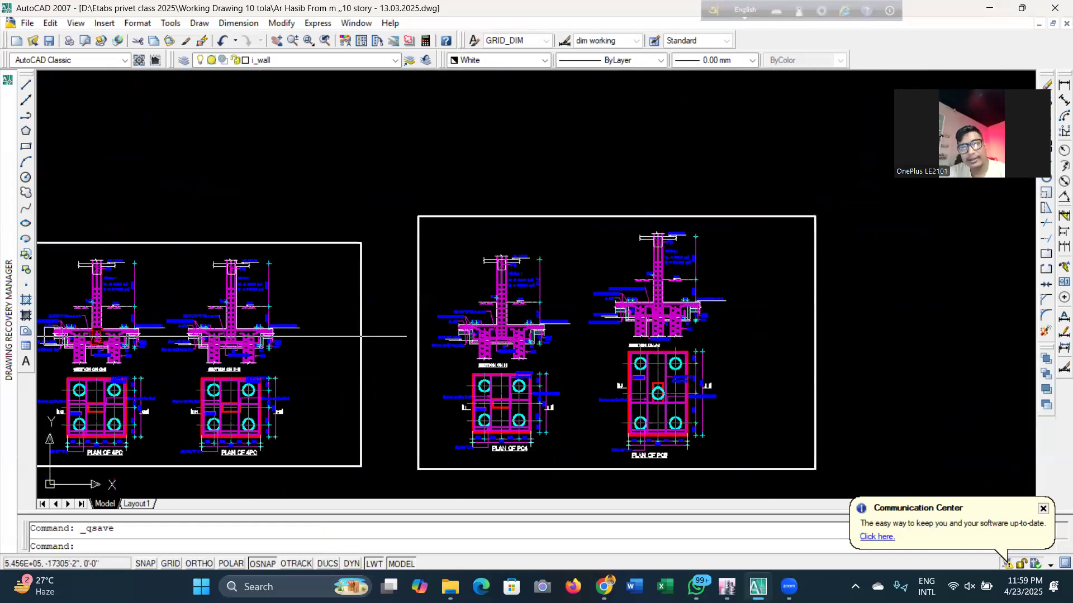
scroll(98, 342, "up", 5)
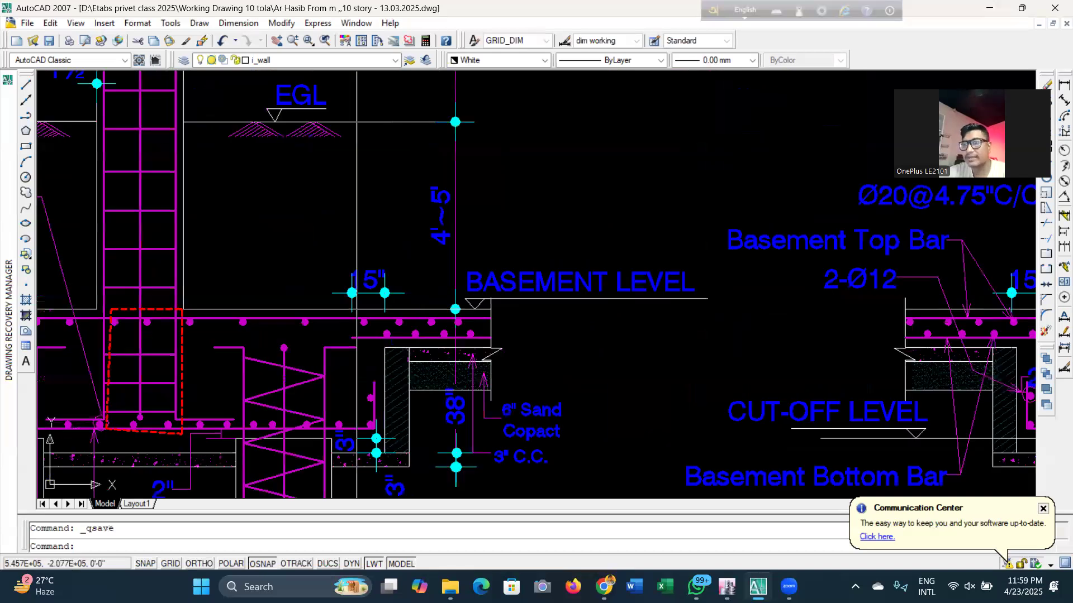
Examine the basement slab, pile cap and column base reinforcement in Section G-G and the surrounding sheets
scroll(680, 301, "down", 3)
scroll(680, 302, "up", 2)
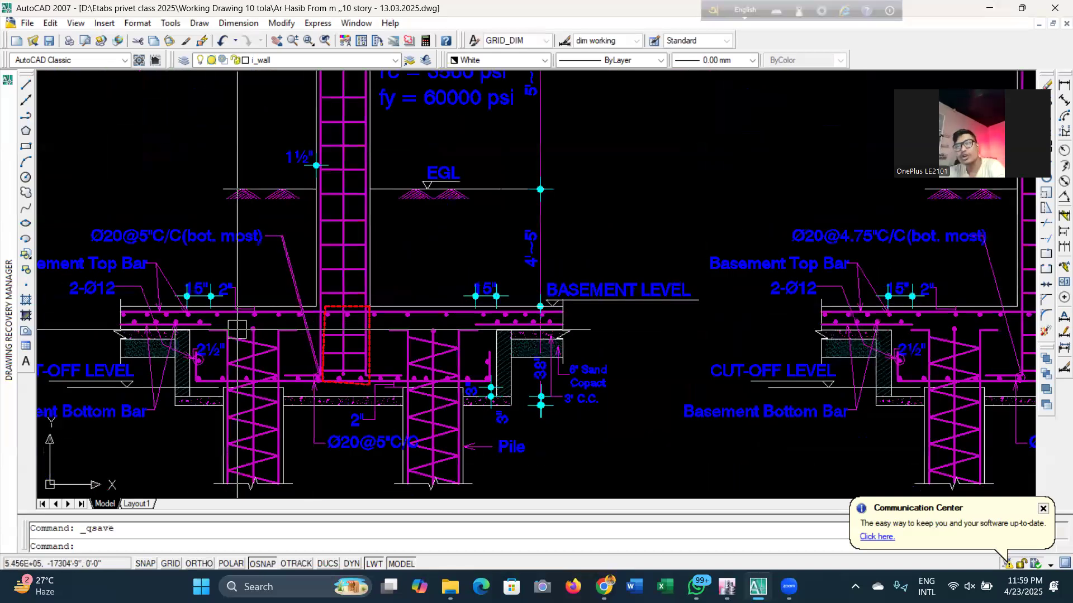
scroll(313, 321, "up", 2)
scroll(472, 302, "down", 3)
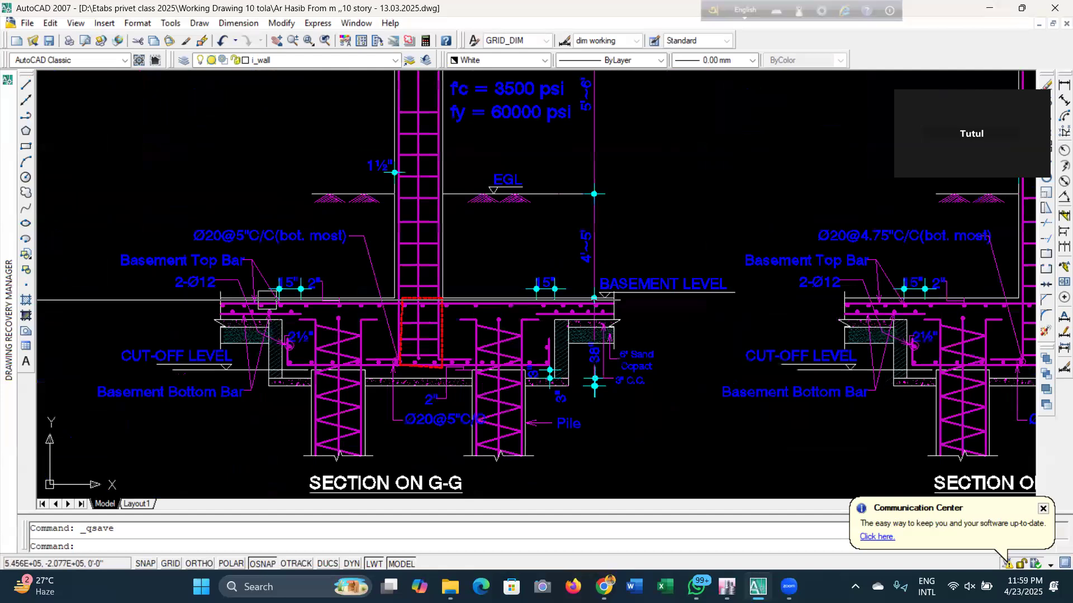
scroll(132, 291, "up", 1)
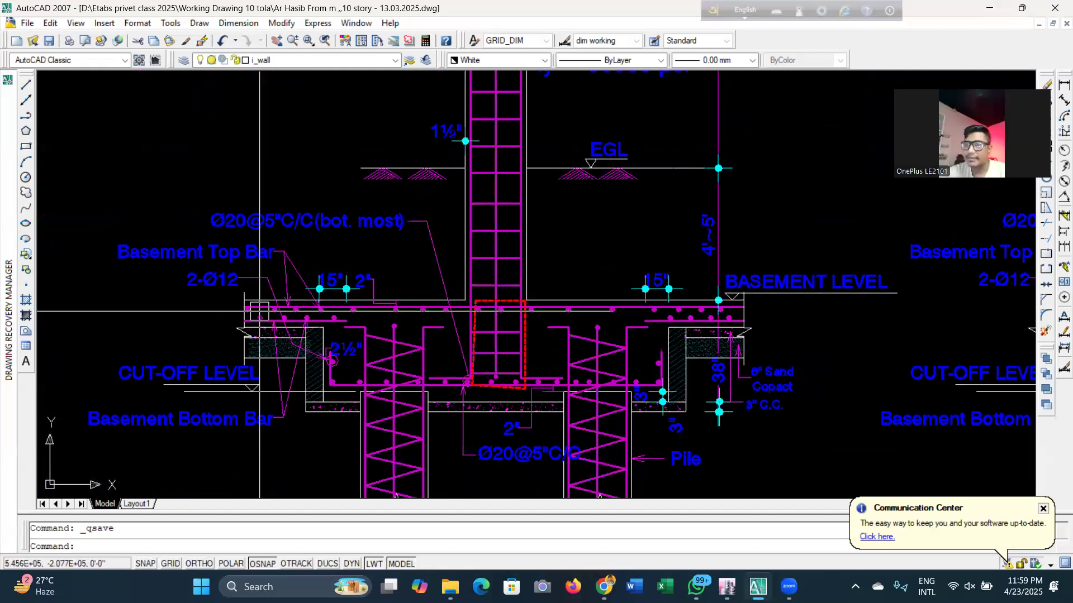
scroll(244, 331, "down", 4)
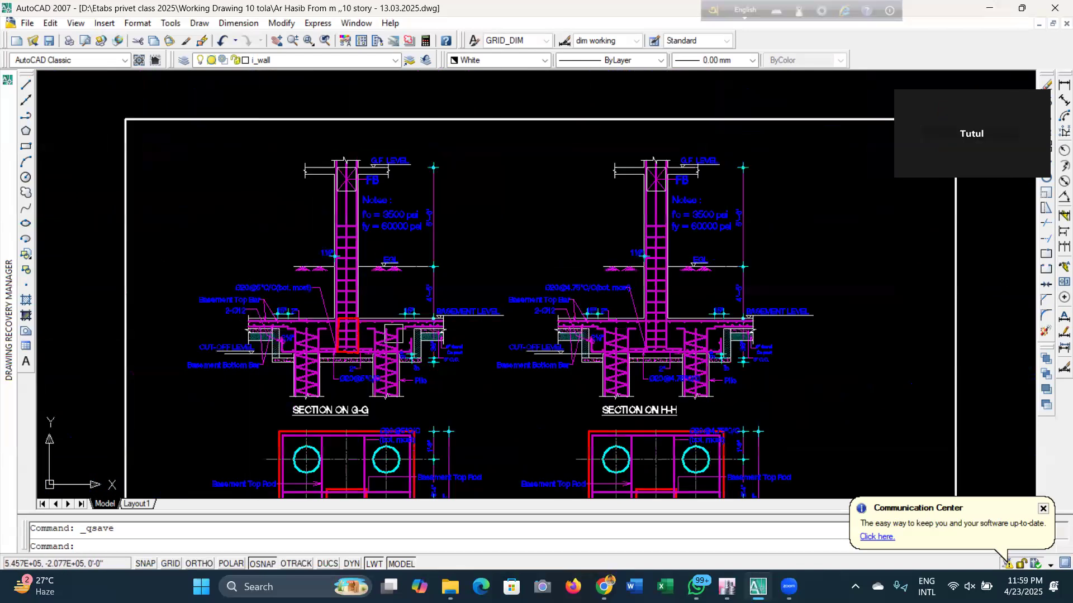
scroll(288, 351, "down", 5)
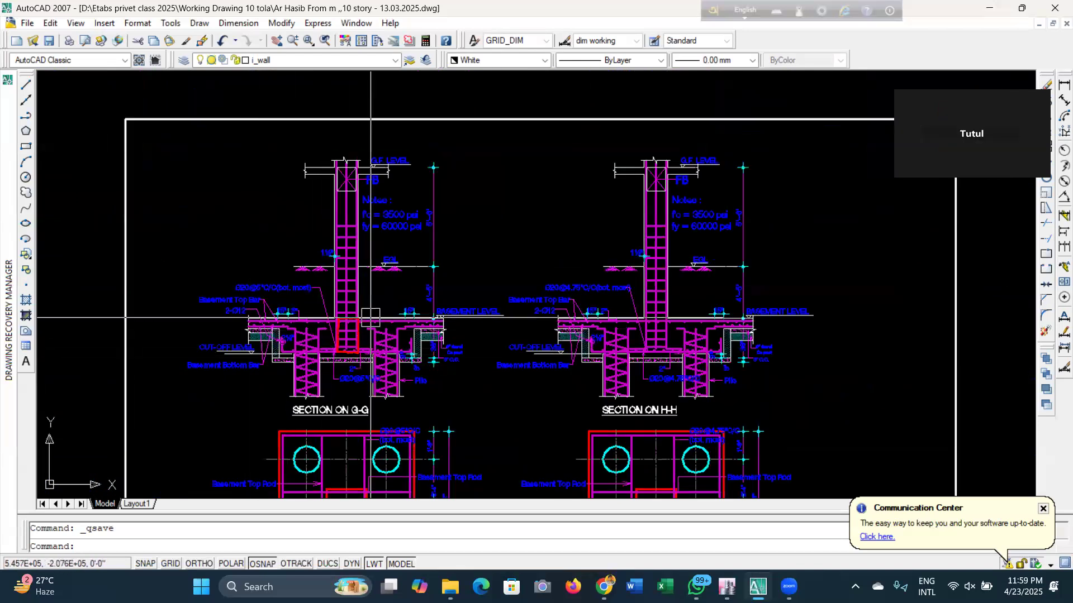
scroll(379, 376, "down", 3)
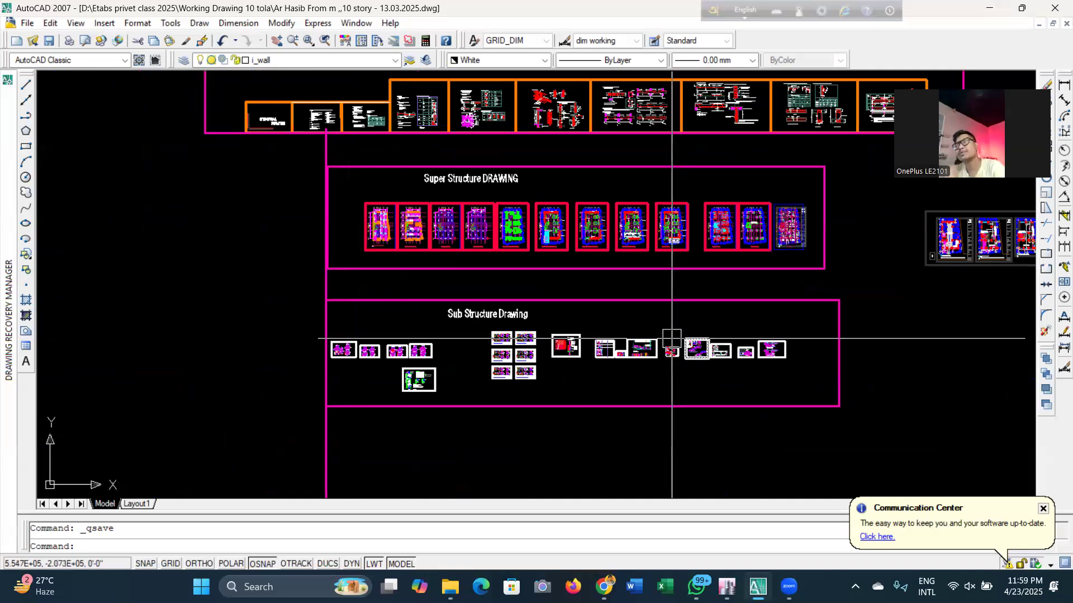
Delete the red dashed outline around the column base in Section G-G
scroll(400, 341, "up", 10)
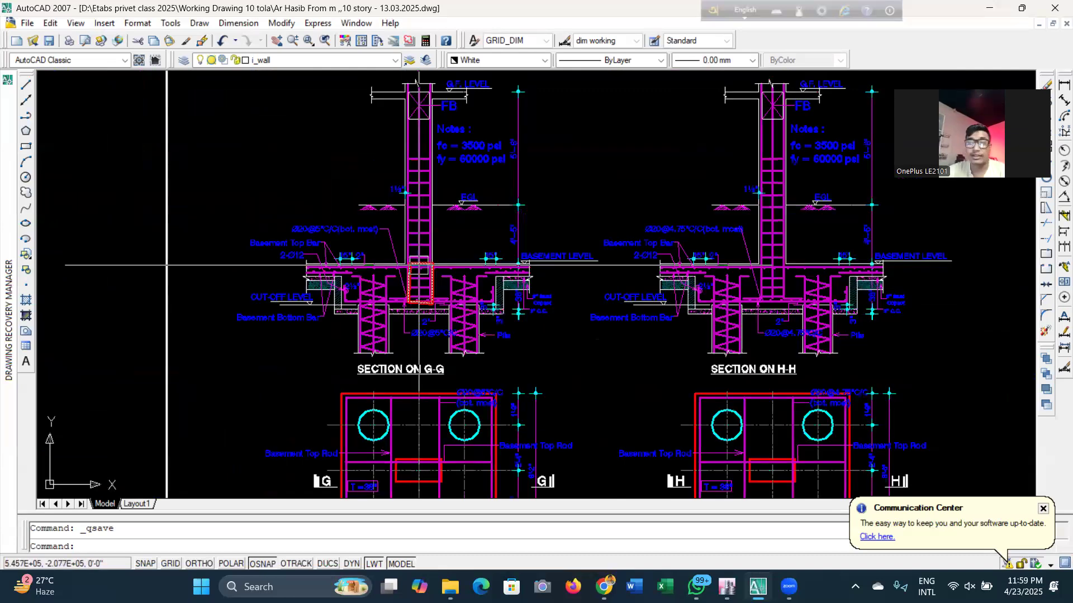
scroll(416, 264, "up", 5)
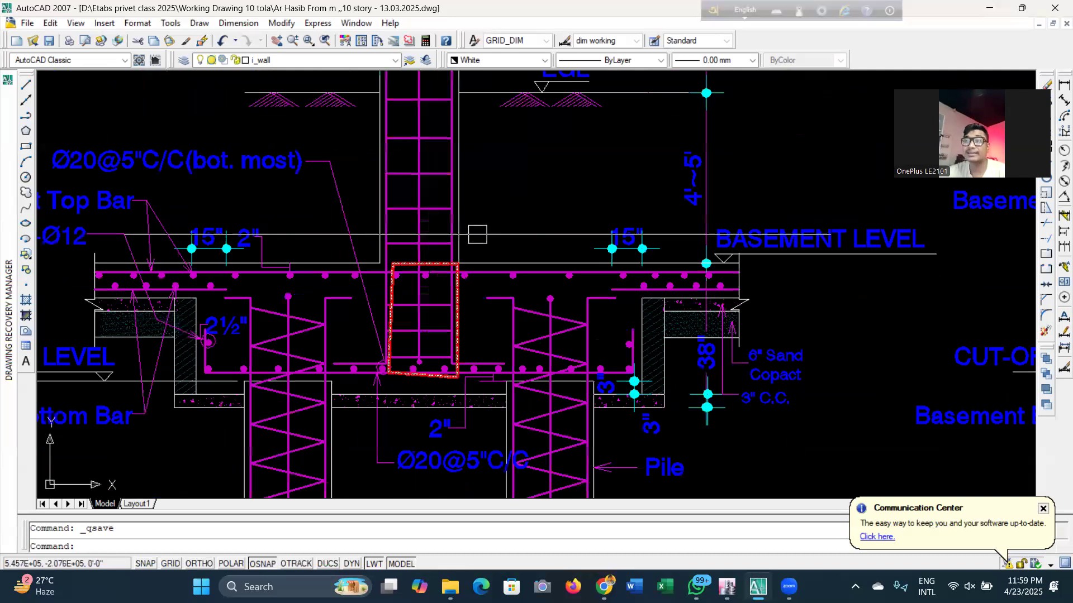
scroll(470, 365, "up", 4)
left_click(429, 406)
key("Delete")
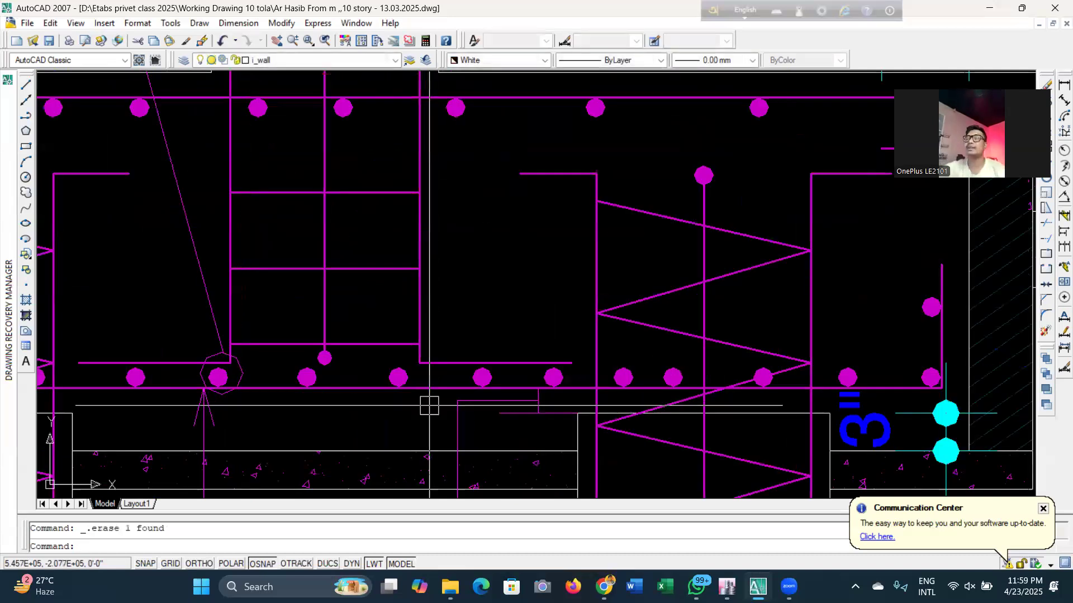
Review Section G-G and the neighbouring pile cap sections, including their position among the Sub Structure sheets
scroll(429, 406, "down", 5)
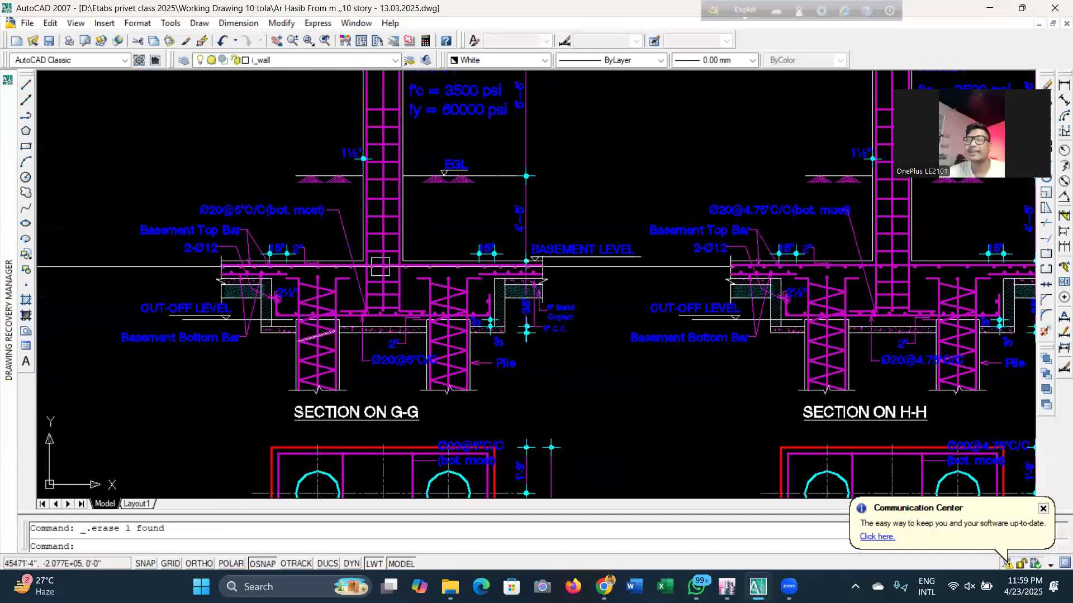
scroll(384, 259, "up", 2)
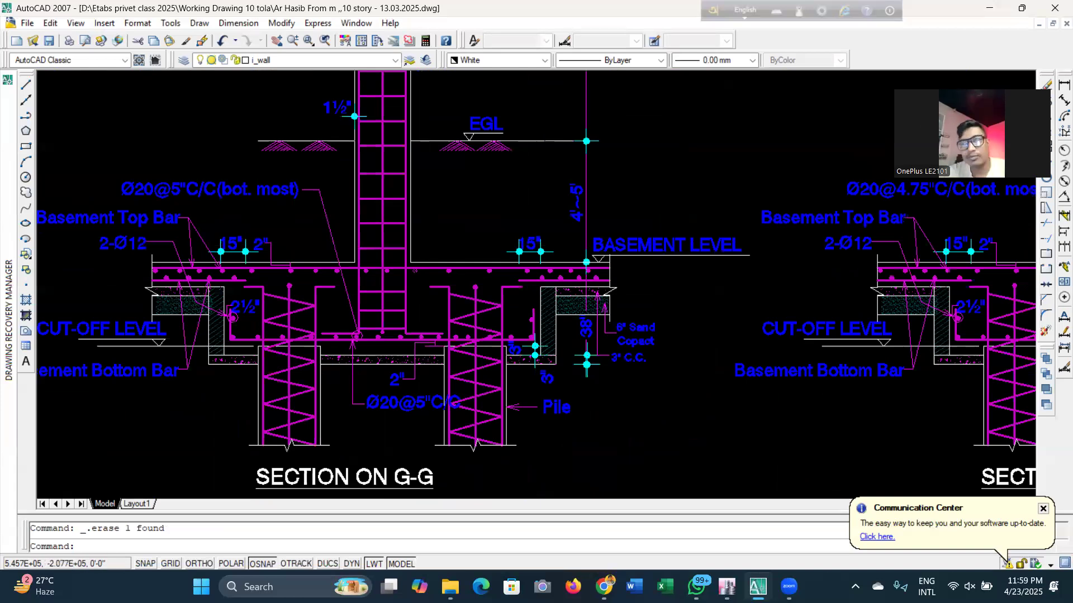
scroll(421, 339, "down", 5)
scroll(586, 227, "up", 6)
scroll(182, 315, "down", 7)
scroll(279, 257, "down", 5)
scroll(259, 284, "up", 6)
scroll(244, 310, "down", 2)
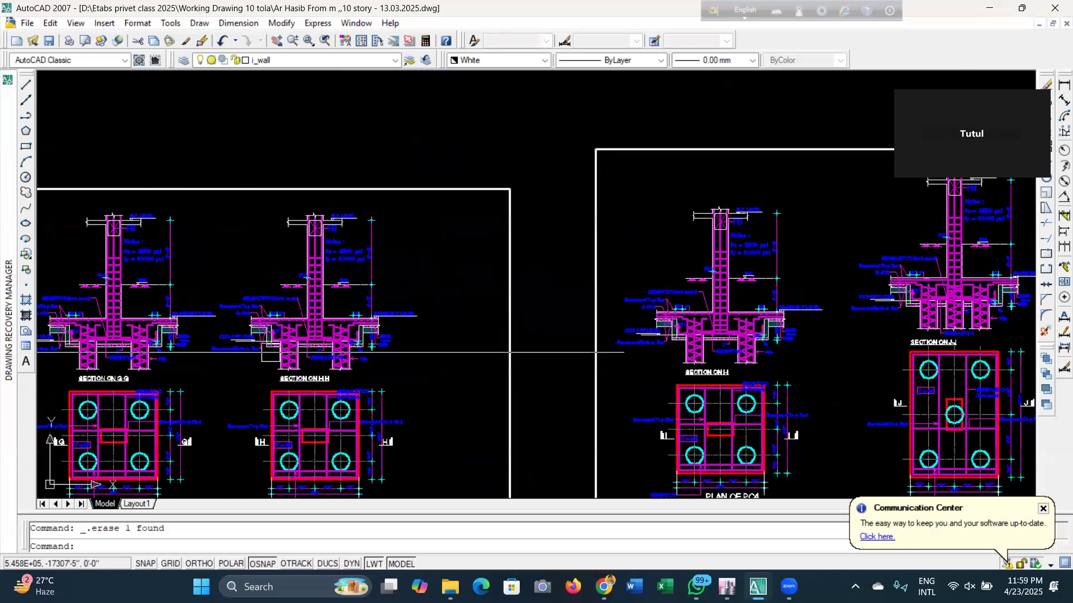
scroll(109, 413, "up", 5)
scroll(370, 393, "down", 8)
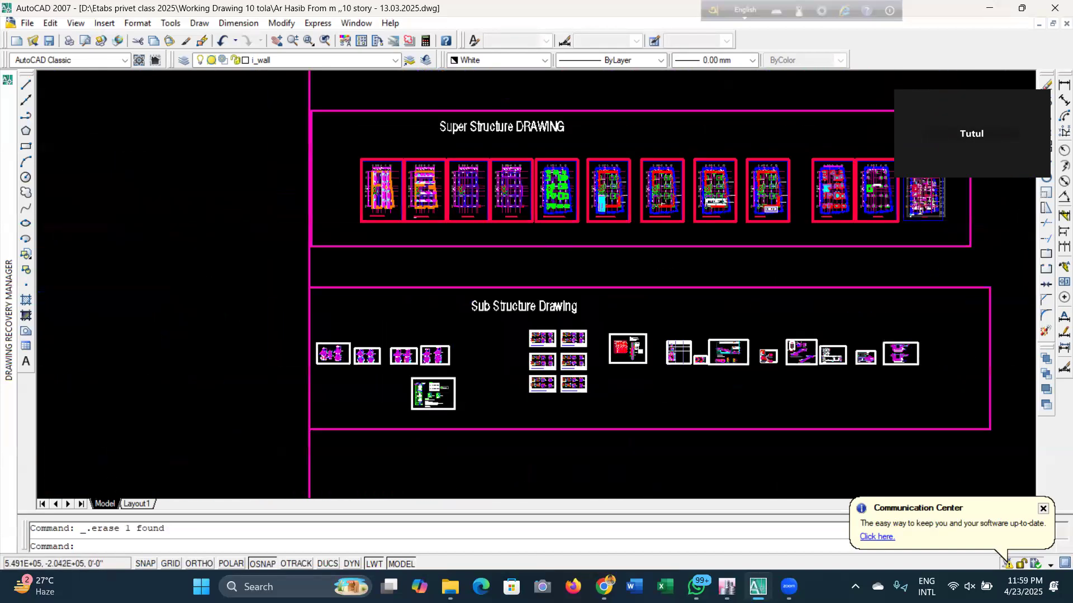
Review the Super Structure layout sheets, from the beam layout plans to the water tank, septic tank and pile cap plans
scroll(347, 312, "up", 6)
scroll(334, 263, "down", 4)
scroll(357, 246, "up", 3)
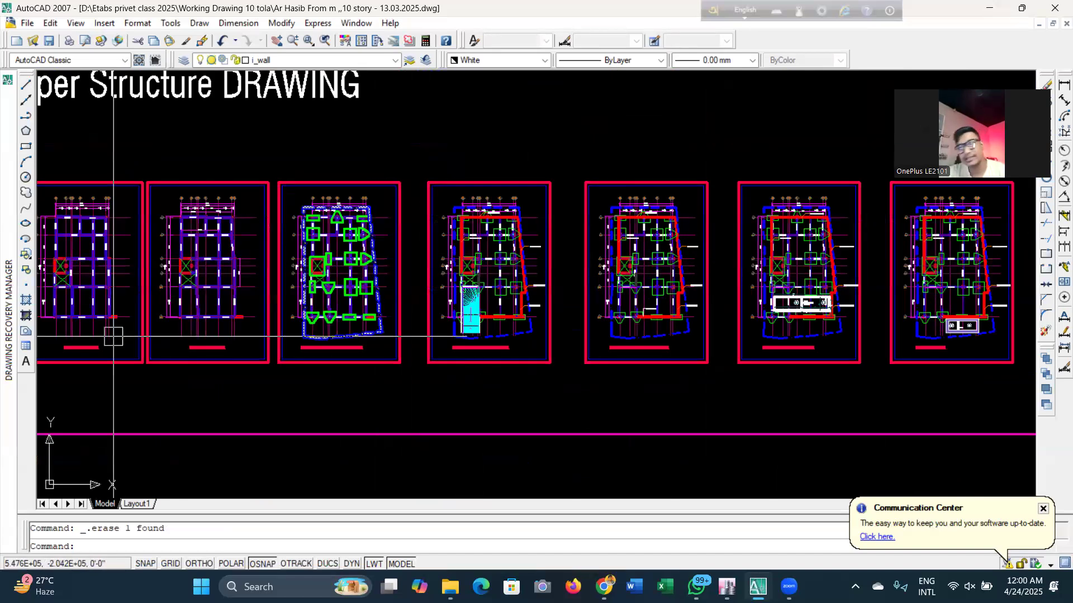
scroll(171, 244, "up", 2)
scroll(446, 283, "up", 2)
scroll(443, 282, "down", 3)
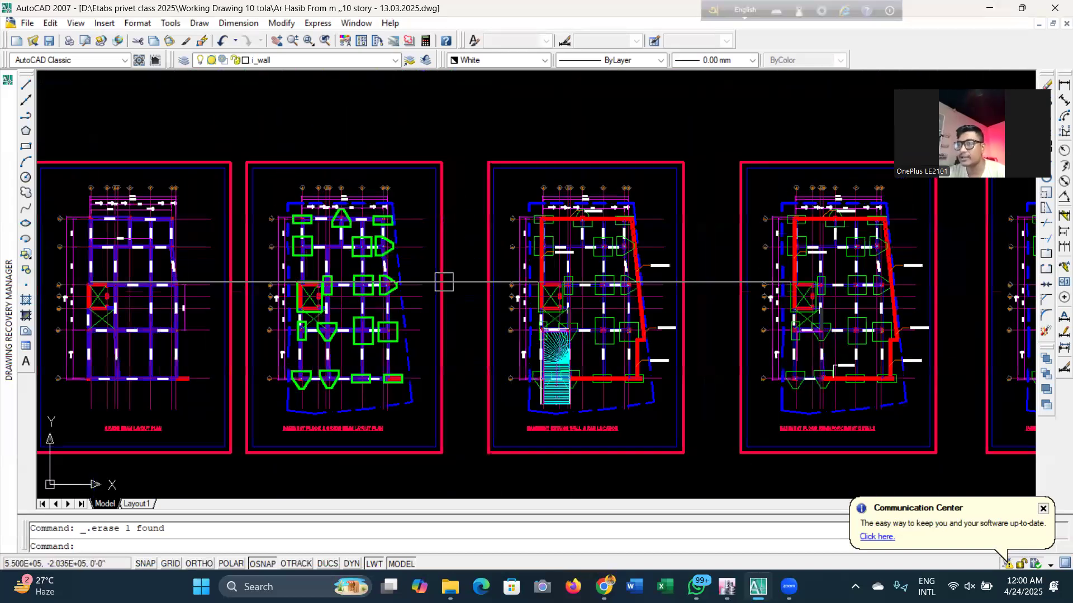
scroll(242, 344, "down", 3)
scroll(680, 356, "up", 8)
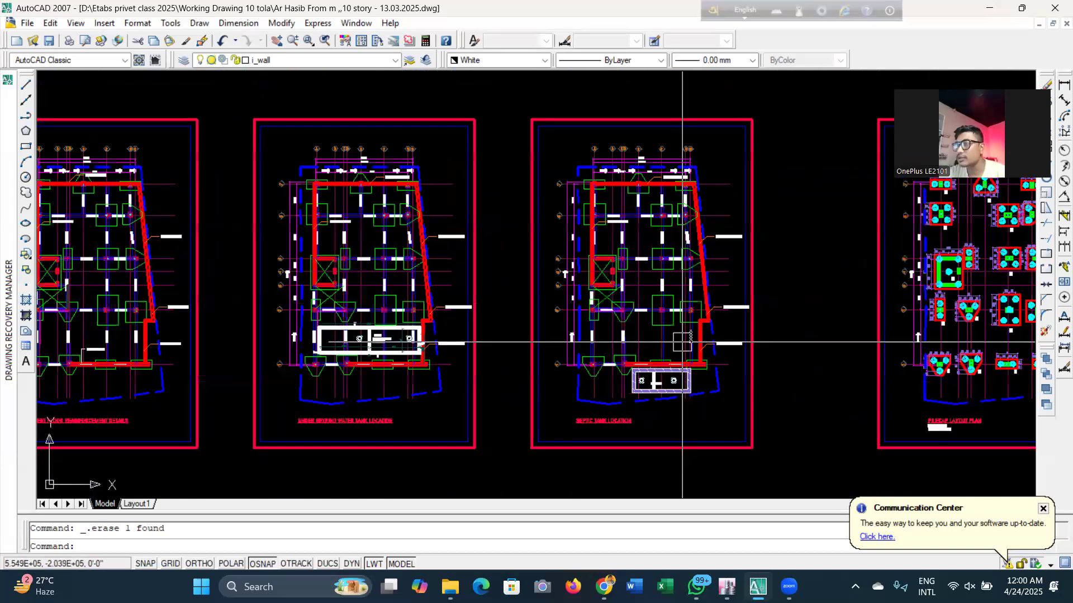
scroll(322, 292, "down", 4)
scroll(357, 301, "up", 2)
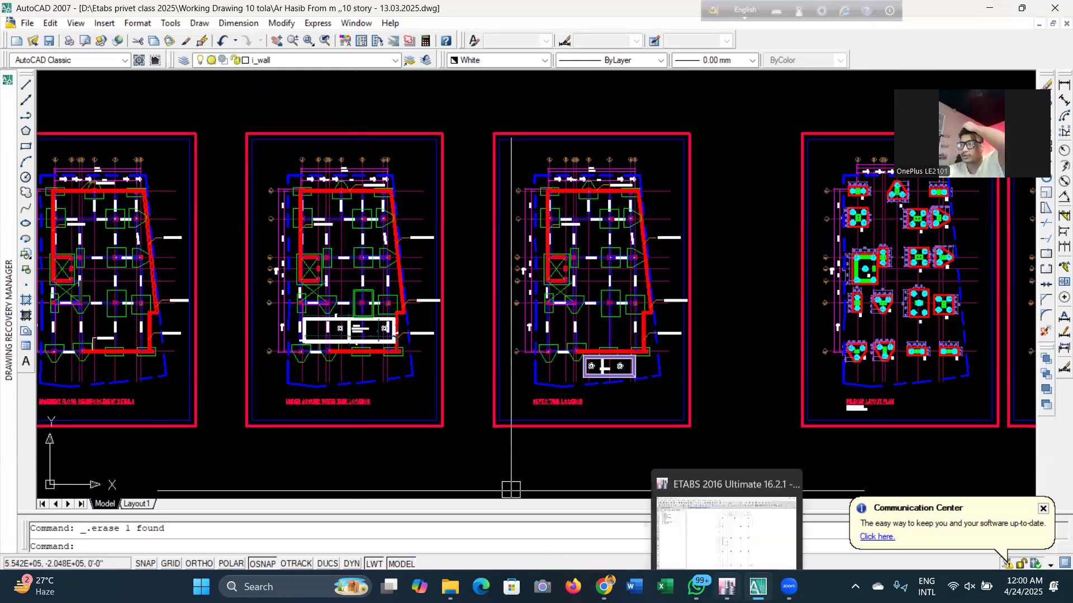
Switch to the ETABS 10 TOLA MODEL and examine the column and shear wall bases in 3-D view
left_click(724, 584)
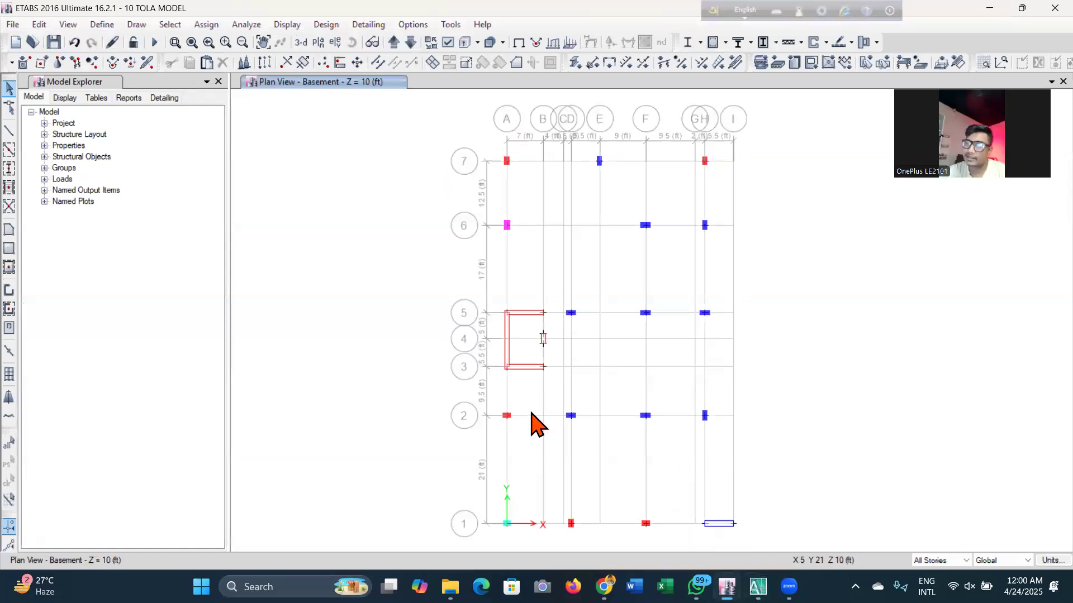
left_click(300, 43)
left_click_drag(398, 308, 401, 248)
scroll(546, 466, "up", 4)
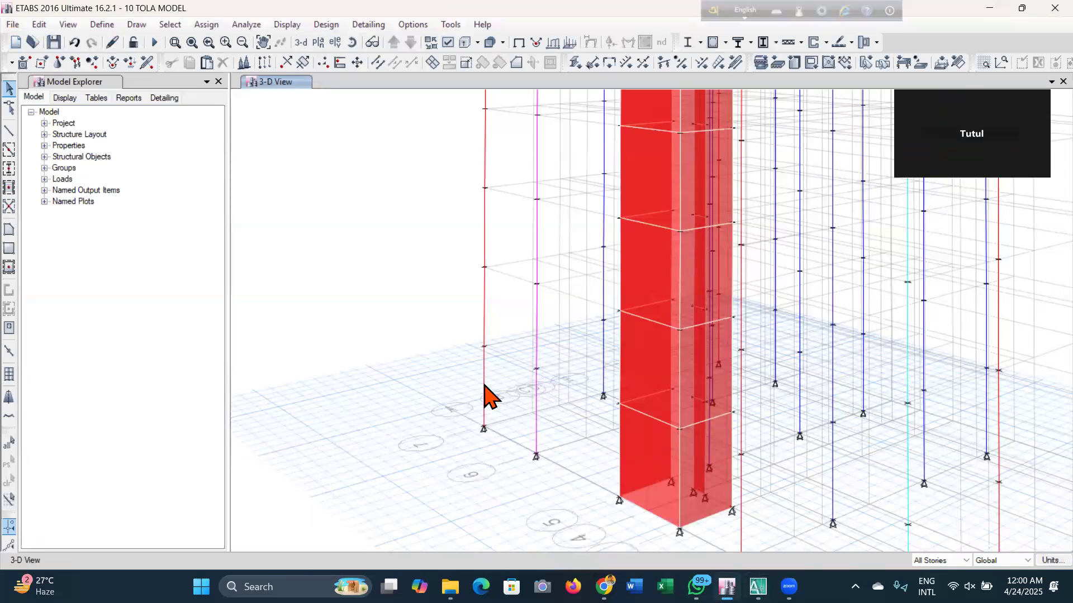
scroll(483, 386, "down", 4)
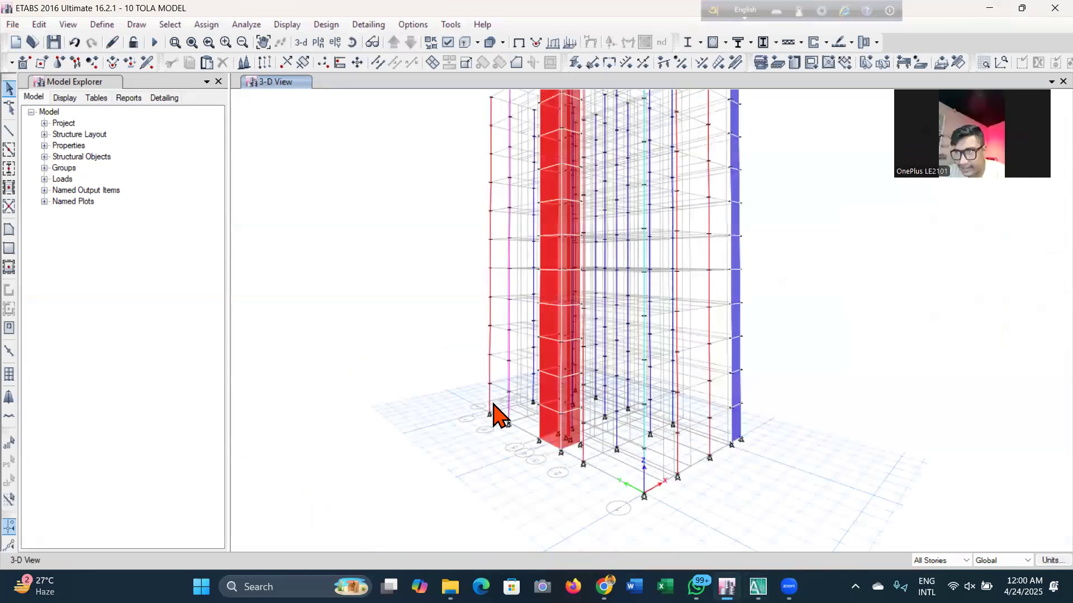
scroll(499, 414, "up", 3)
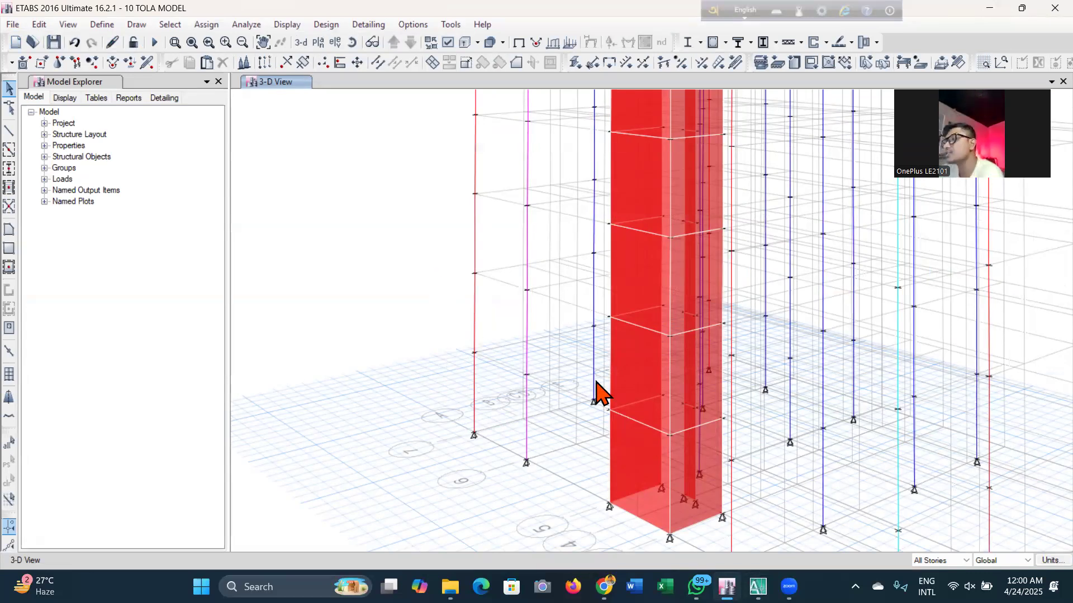
scroll(566, 307, "down", 5)
scroll(562, 313, "up", 5)
middle_click_drag(629, 307, 307, 390)
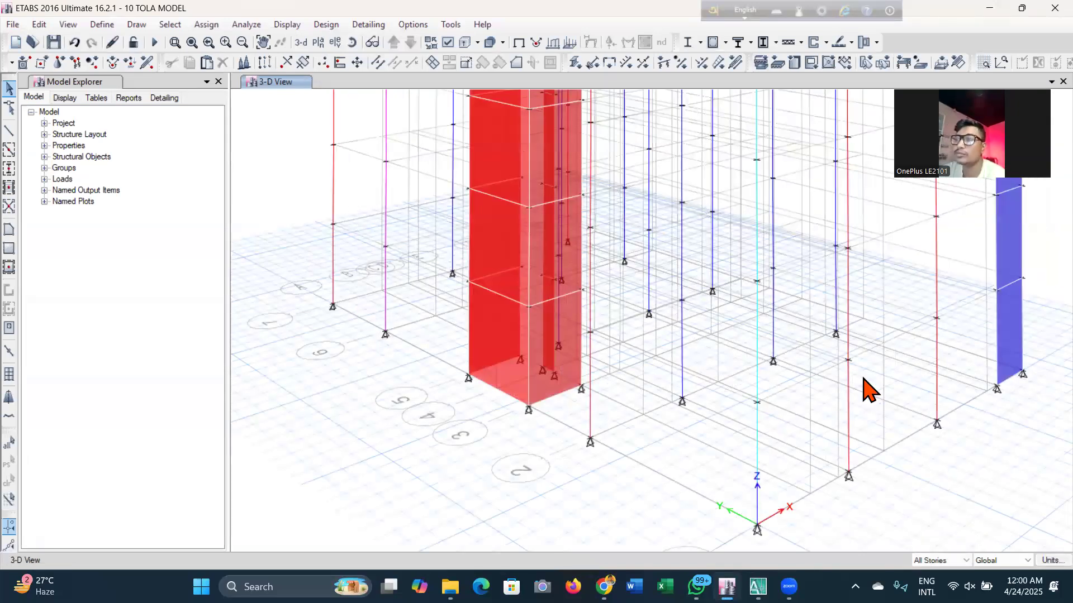
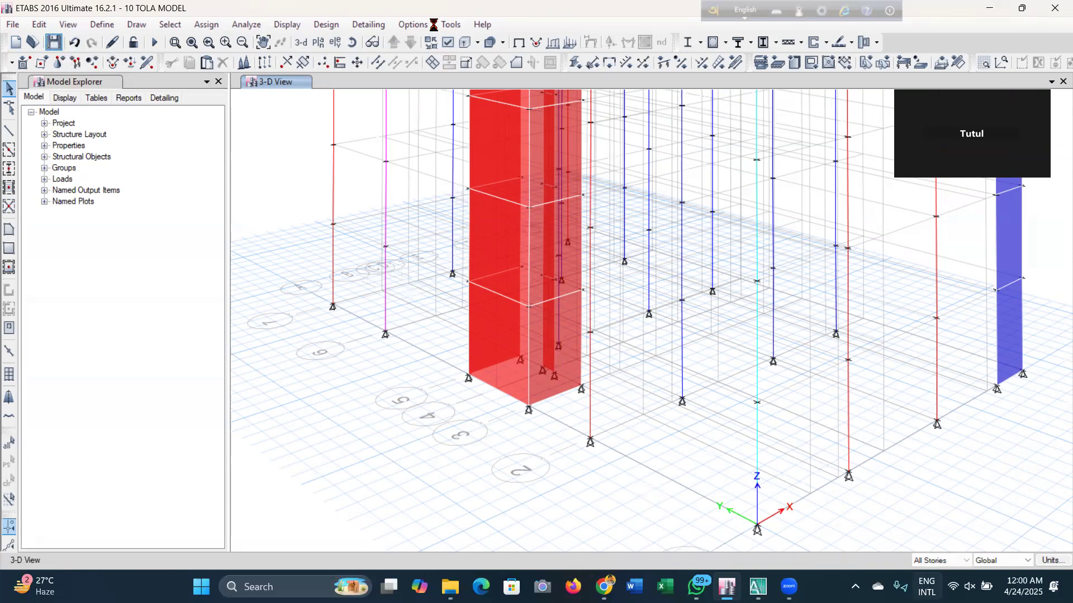
Display the Basement story in plan view and save the model
left_click(320, 43)
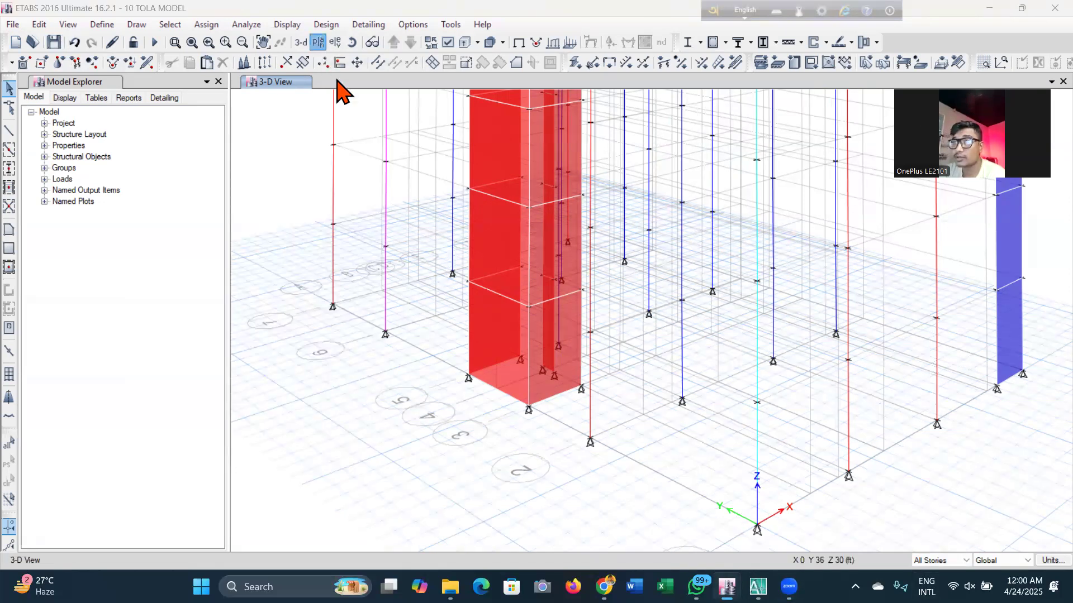
left_click(498, 340)
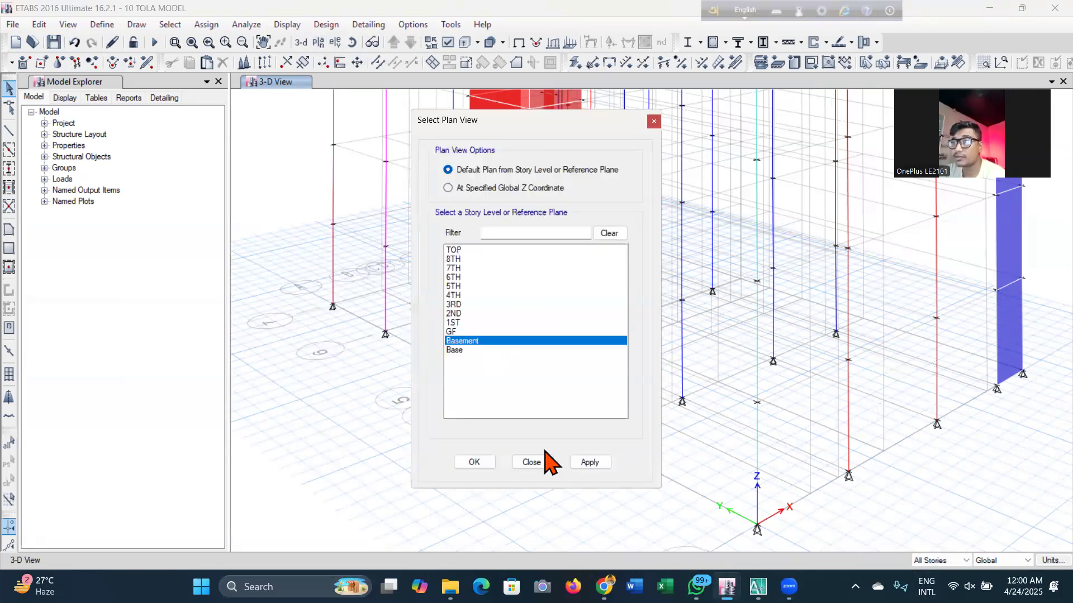
left_click(474, 463)
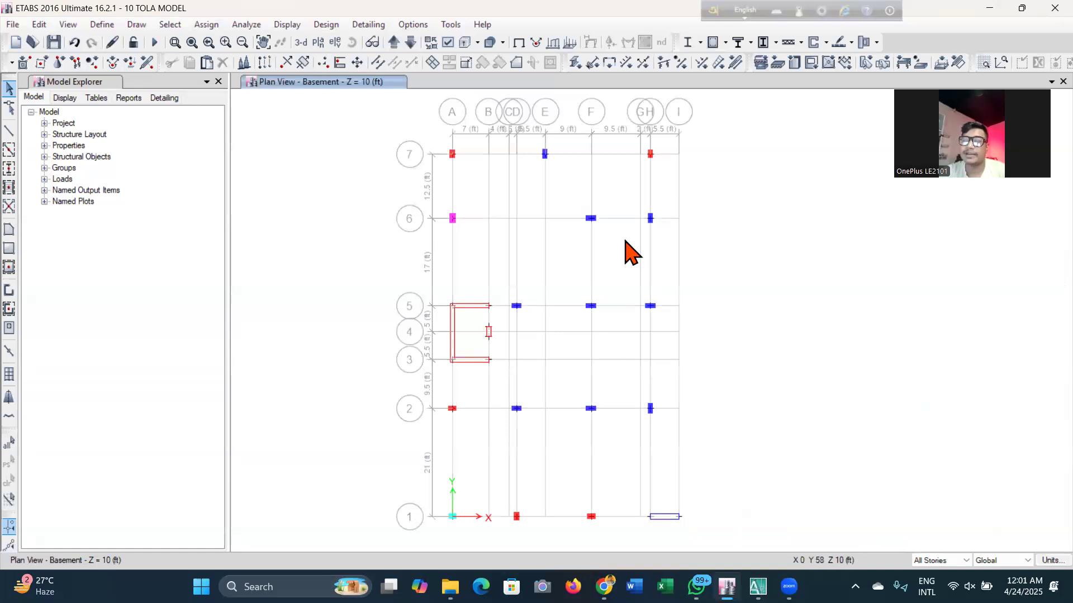
left_click(53, 42)
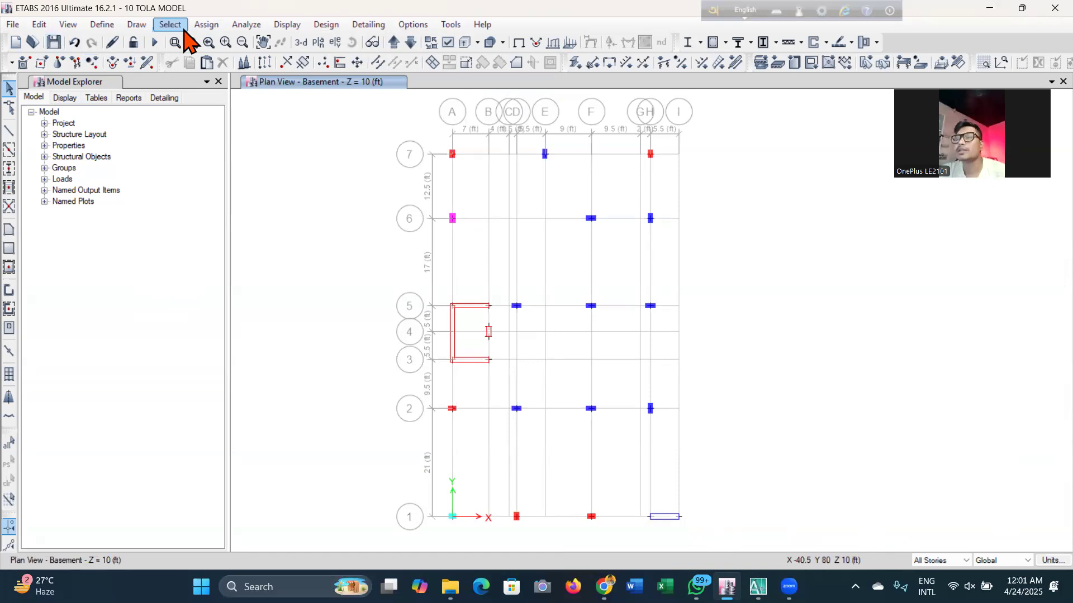
Start drawing frame lines with the GB-12X20 section
left_click(9, 132)
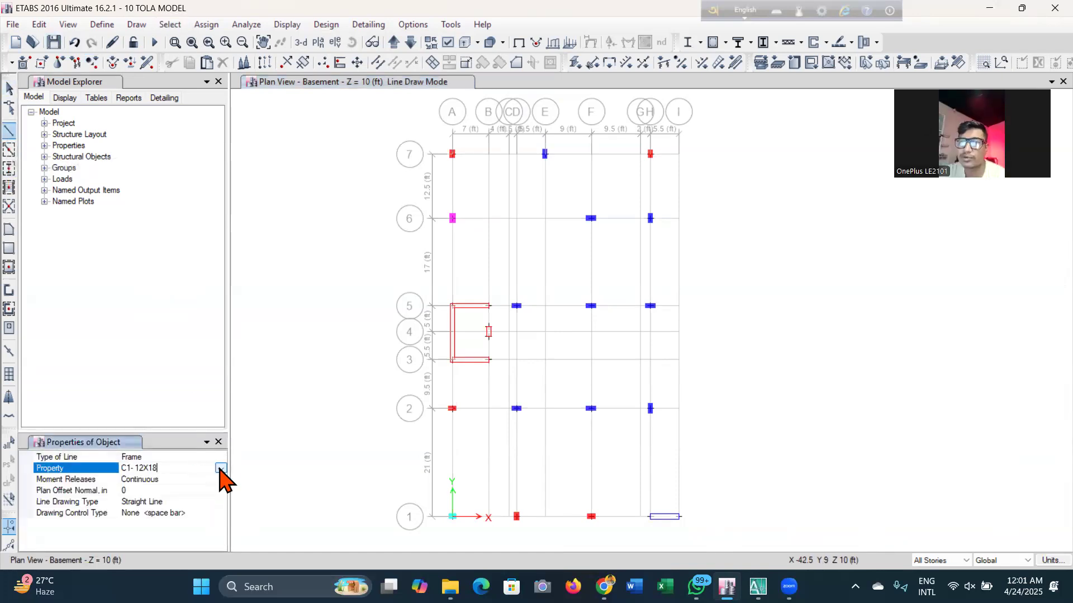
left_click(221, 469)
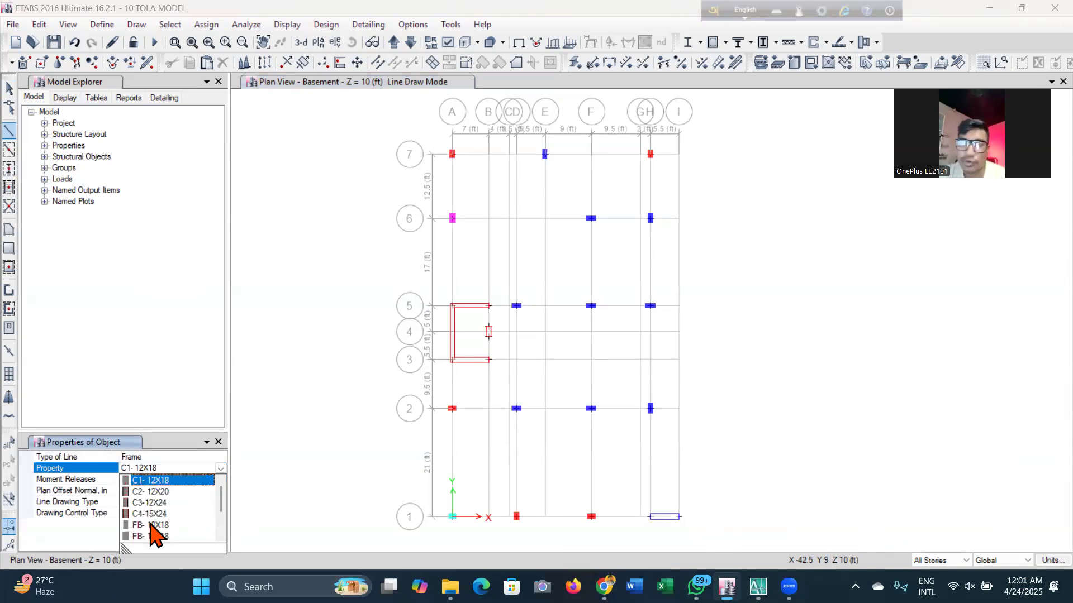
scroll(162, 536, "down", 1)
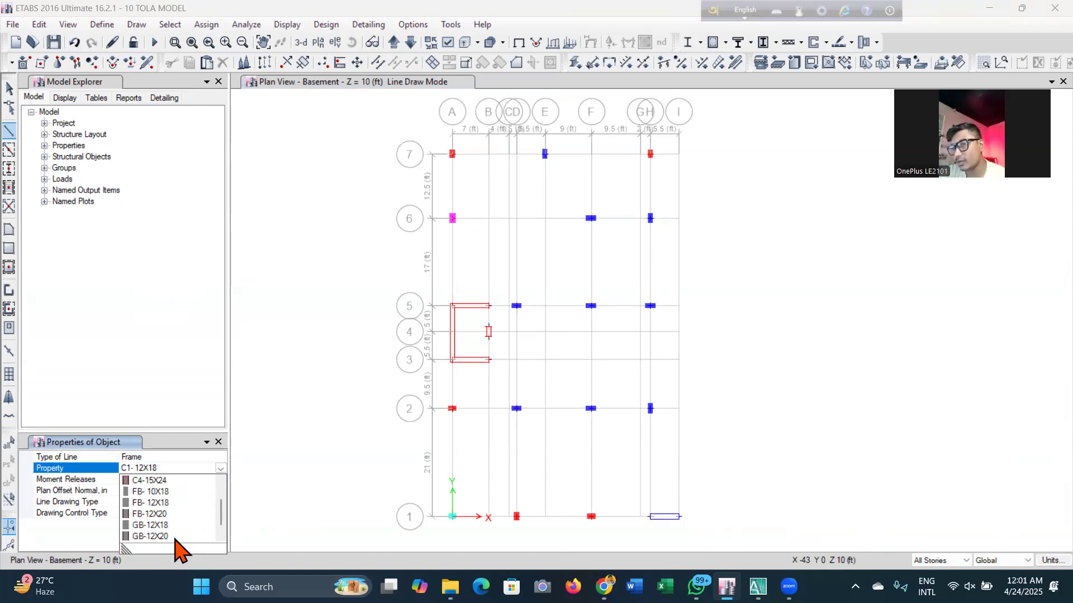
left_click(151, 537)
Switch the drawing scope to One Story and back to All Stories, keeping section GB-12X20
left_click(950, 560)
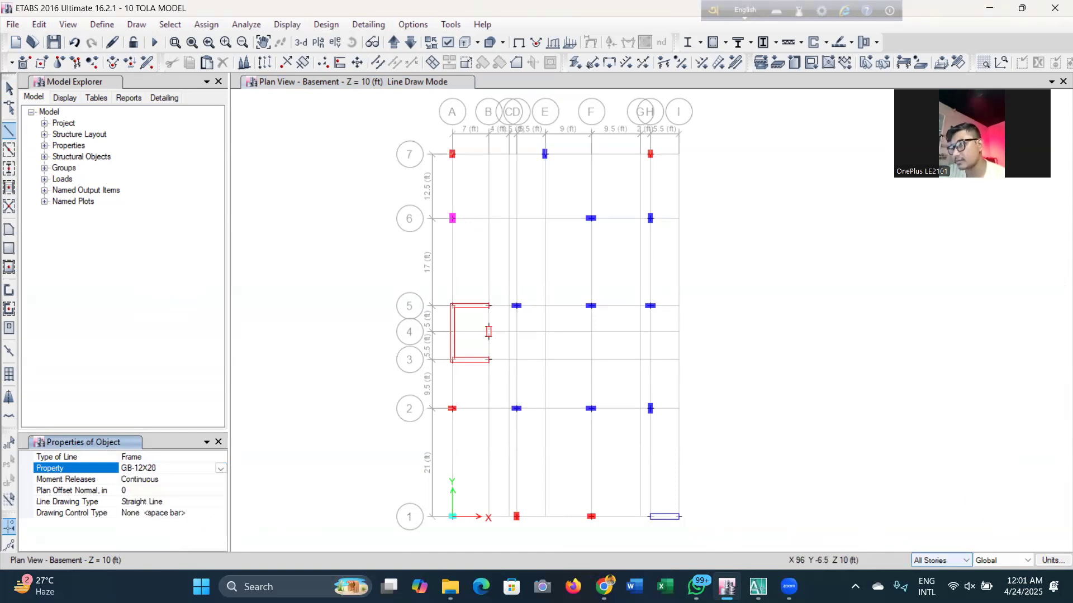
left_click(940, 573)
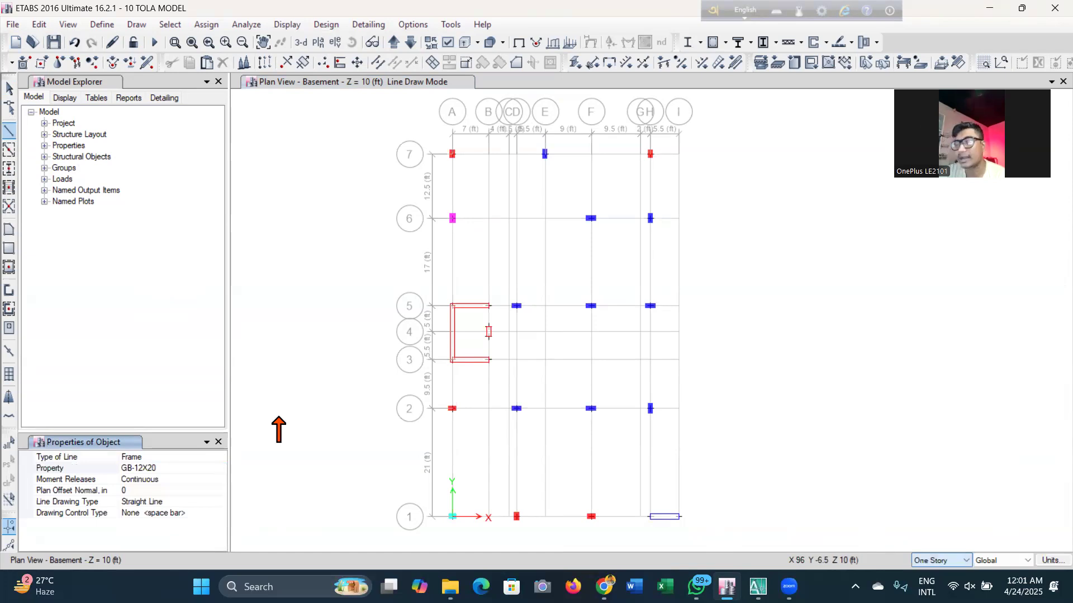
left_click(187, 469)
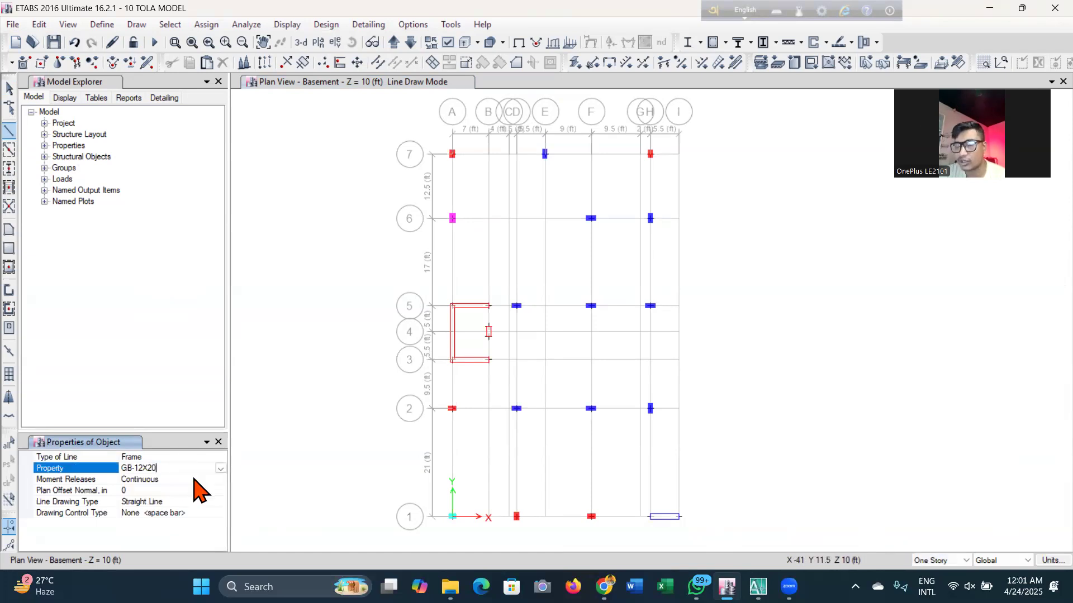
left_click(220, 470)
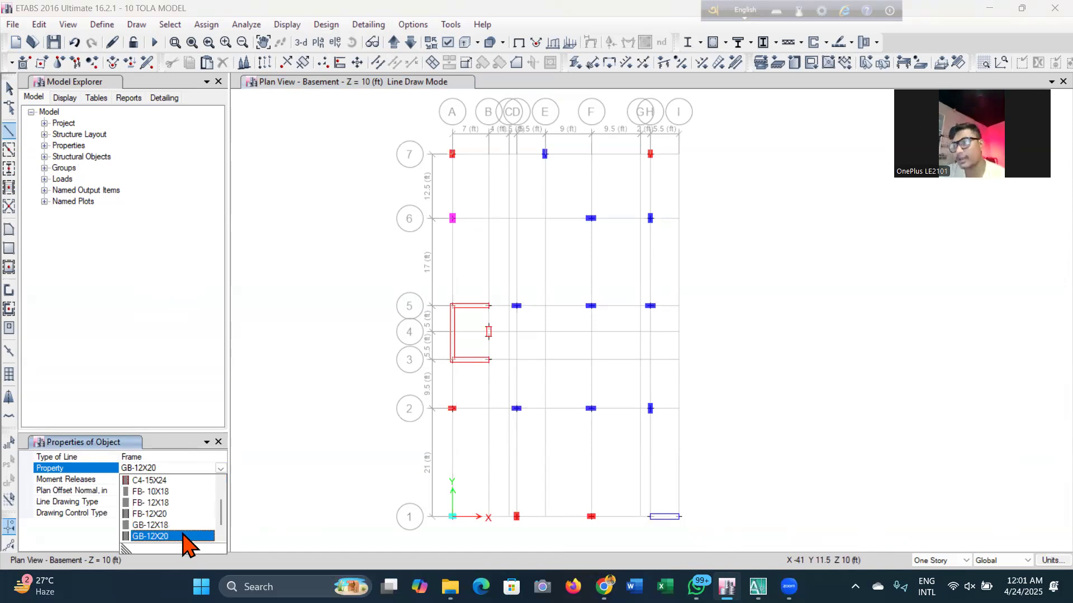
left_click(185, 536)
left_click(938, 561)
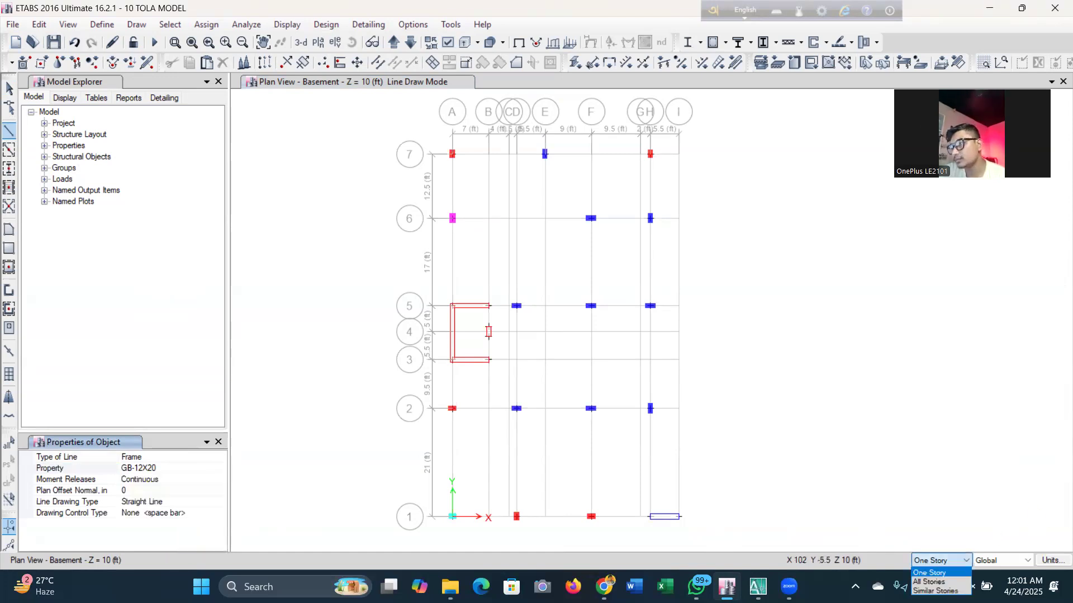
left_click(939, 579)
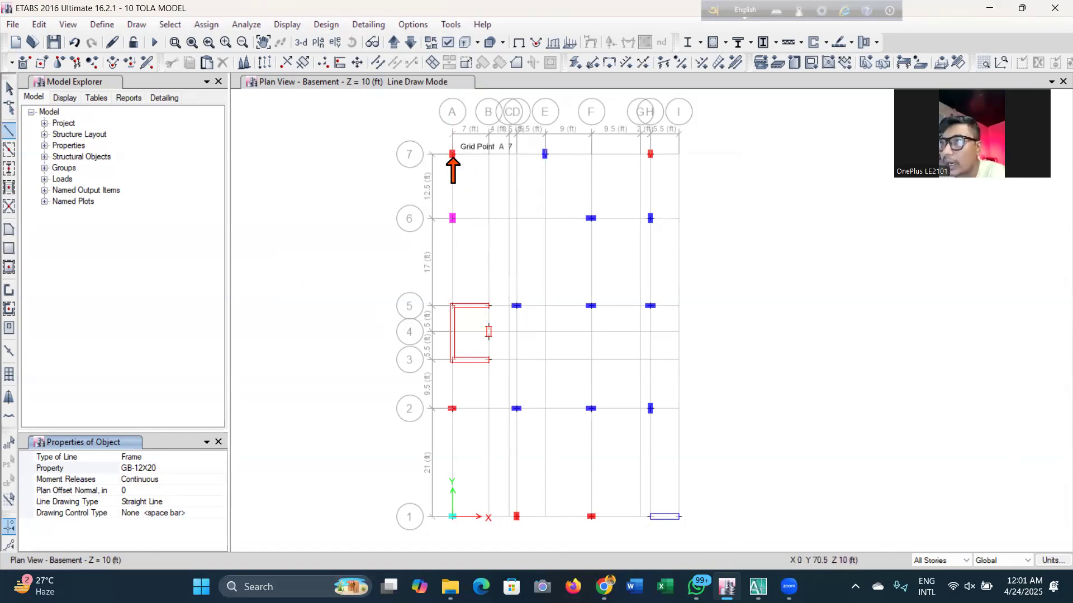
Draw GB-12X20 beams along grid 7 from A through E to H, and along grid 6 from A through F to H
left_click(453, 154)
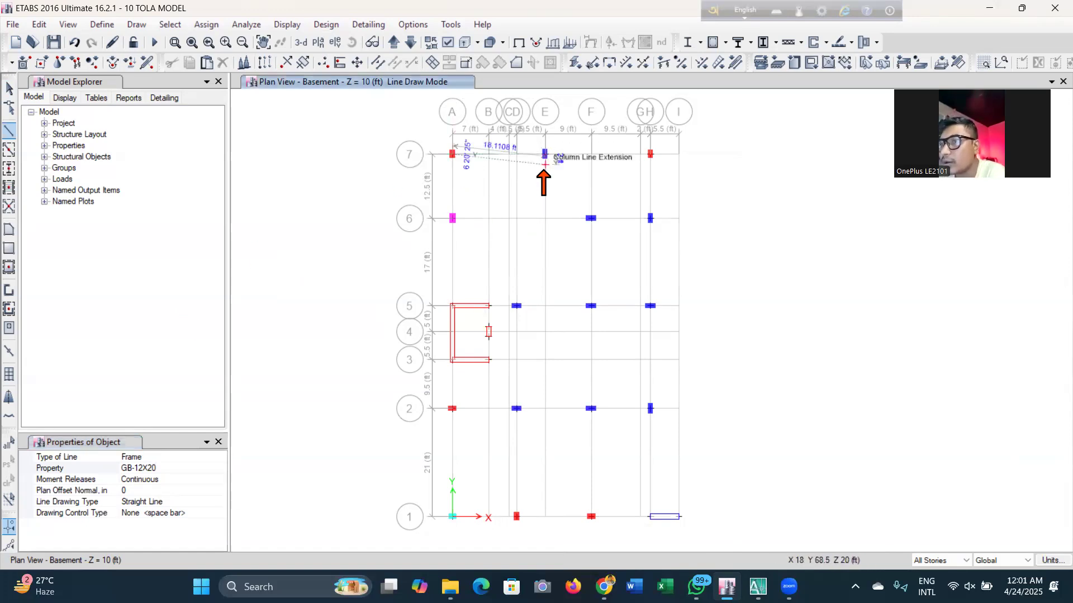
left_click(544, 155)
double_click(649, 160)
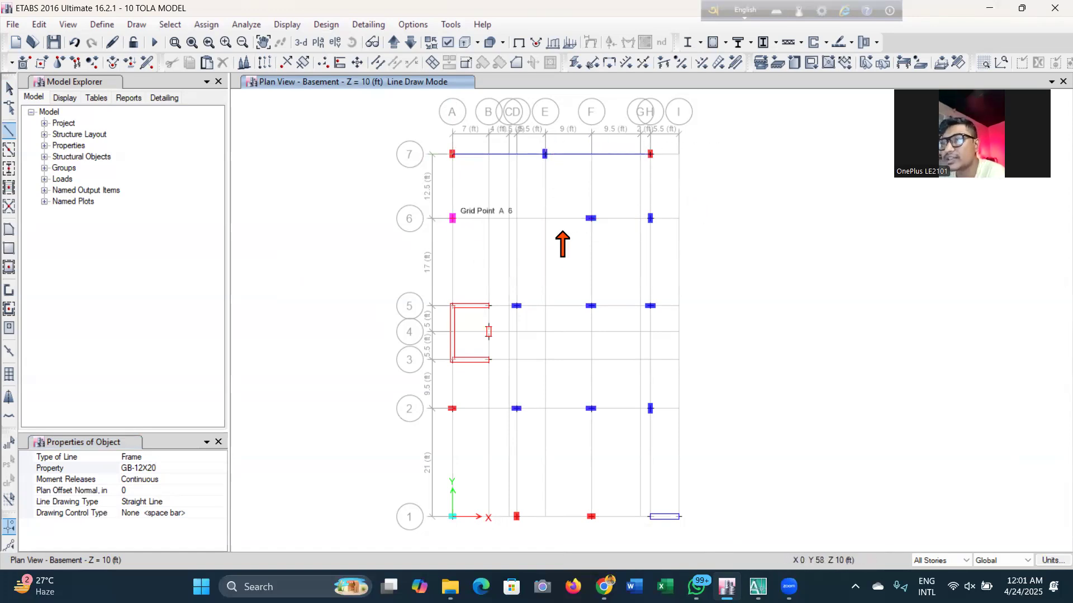
left_click(590, 218)
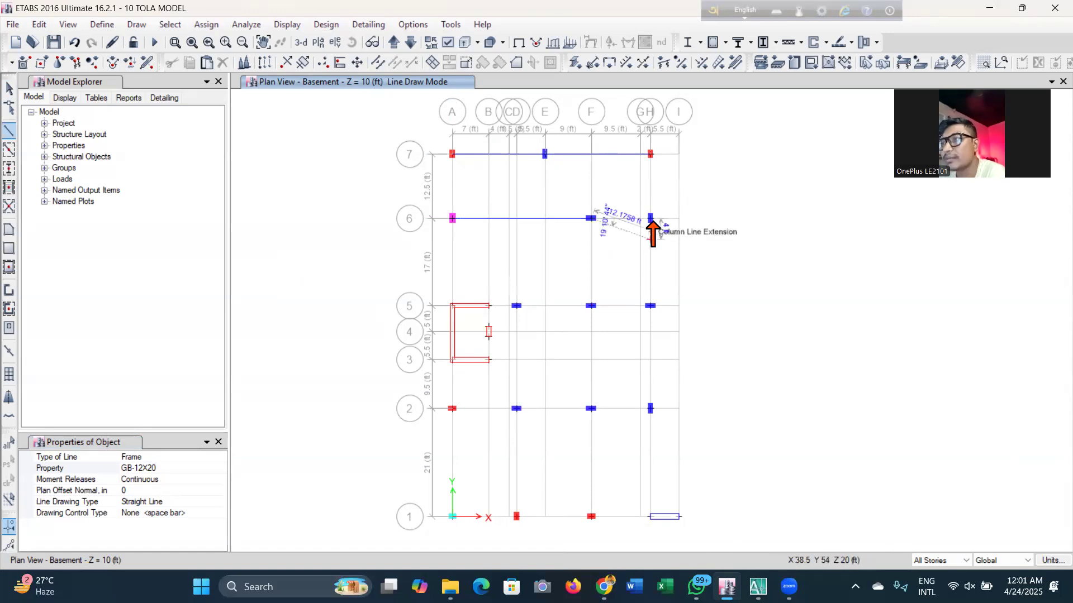
left_click(648, 239)
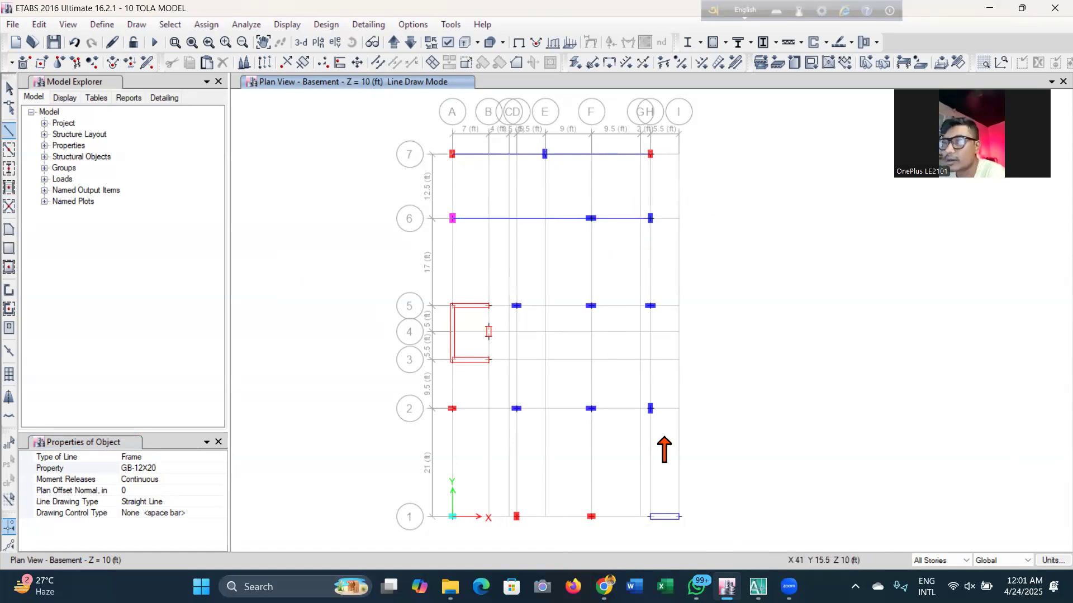
Draw GB-12X20 beams along grid 5 from the shear wall end at B through the columns at D and F to H
scroll(394, 335, "up", 3)
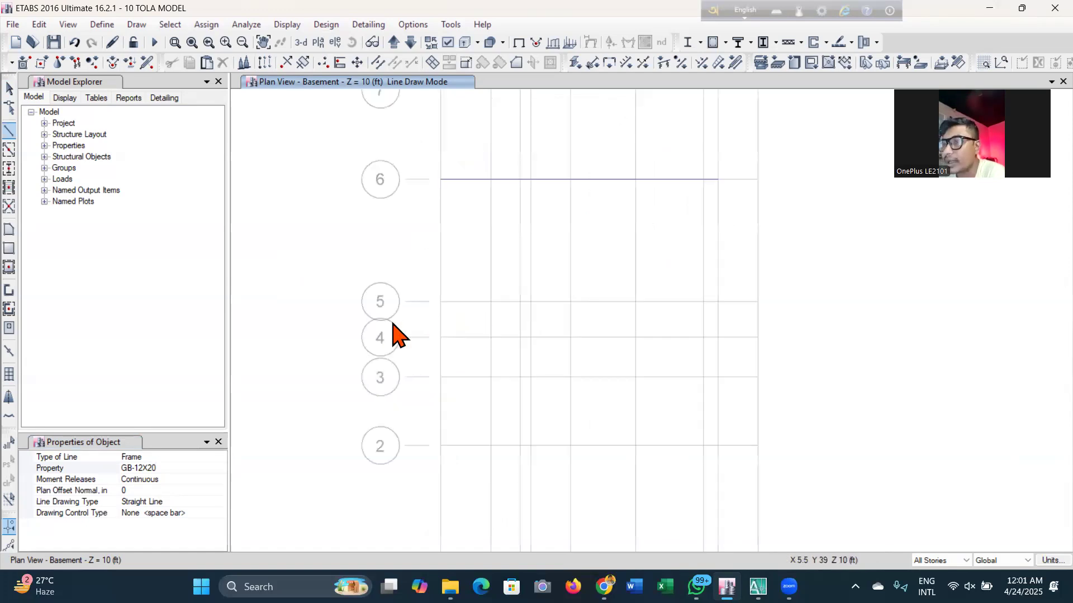
scroll(416, 311, "down", 3)
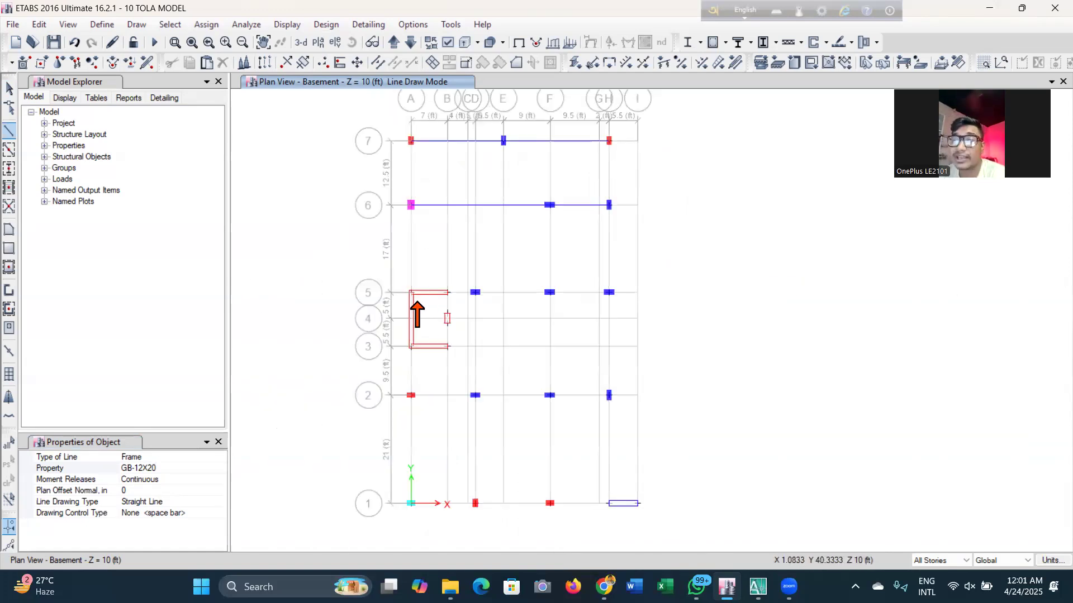
scroll(419, 311, "up", 2)
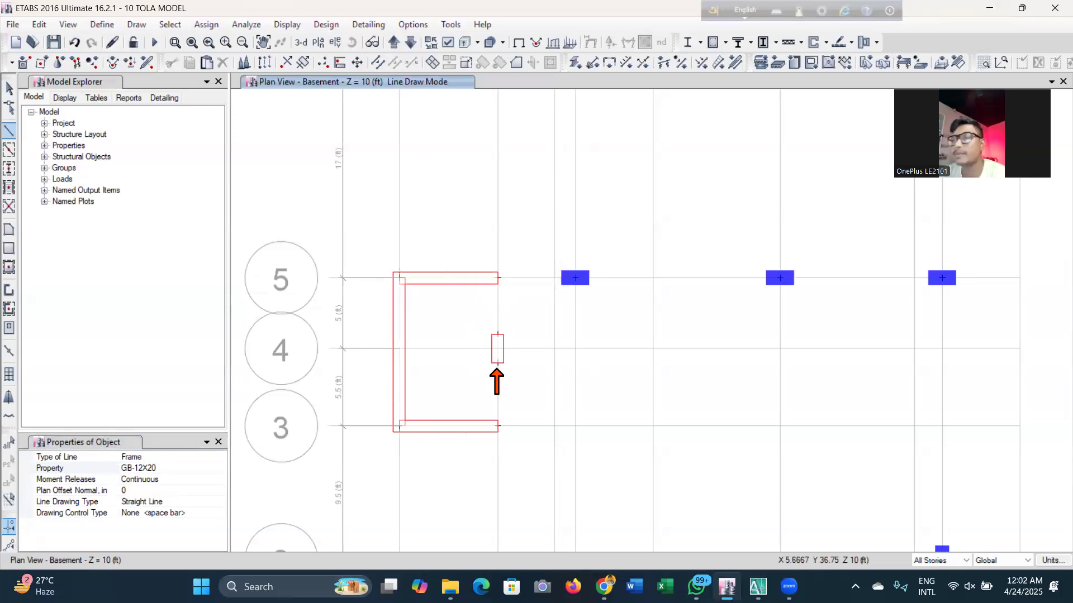
left_click(490, 295)
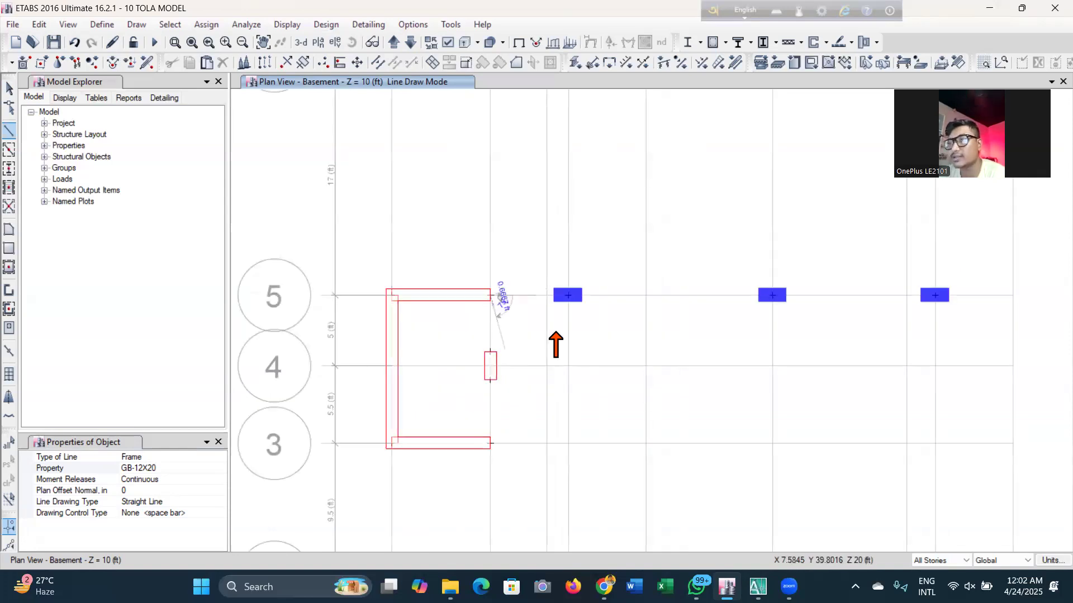
left_click(568, 295)
left_click(772, 295)
left_click(934, 294)
Draw GB-12X20 beams along grid 2 from the column at A through D to the column at F
scroll(721, 357, "down", 5)
scroll(723, 360, "up", 5)
scroll(757, 367, "down", 5)
scroll(627, 358, "up", 2)
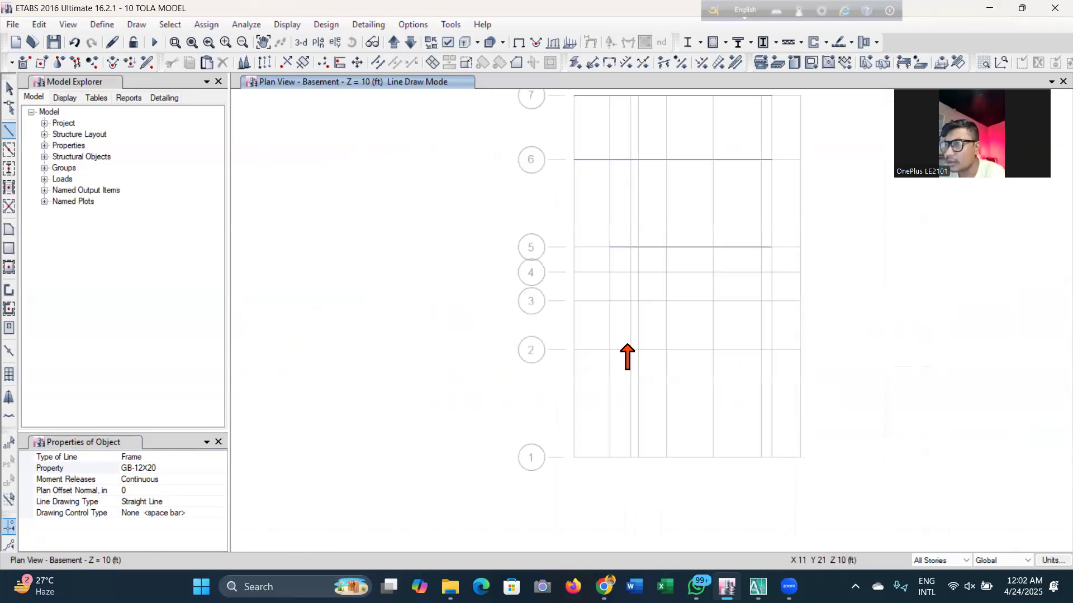
scroll(575, 364, "up", 4)
left_click(565, 342)
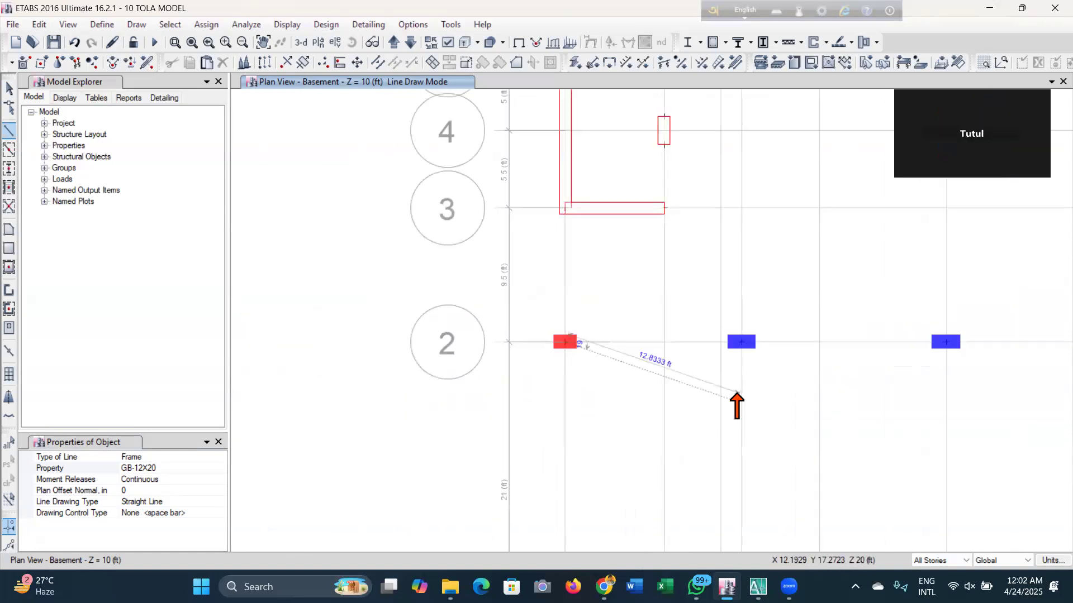
left_click(740, 342)
left_click(947, 339)
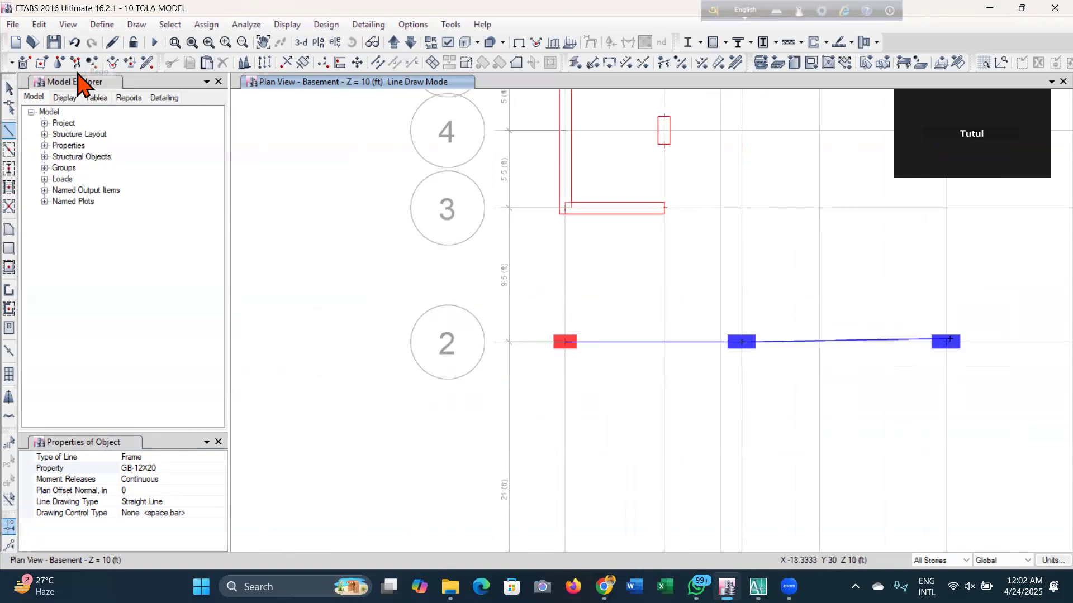
Undo the slanted D-to-F beam on grid 2 and redraw it between the column centres, continuing to H
left_click(74, 42)
left_click(741, 342)
left_click(946, 342)
scroll(726, 393, "down", 3)
scroll(742, 409, "up", 3)
left_click(807, 323)
Draw GB-12X20 beams along grid 1 from A through D and F to the far shear wall end at I, and save the model
scroll(726, 405, "down", 3)
scroll(670, 421, "up", 3)
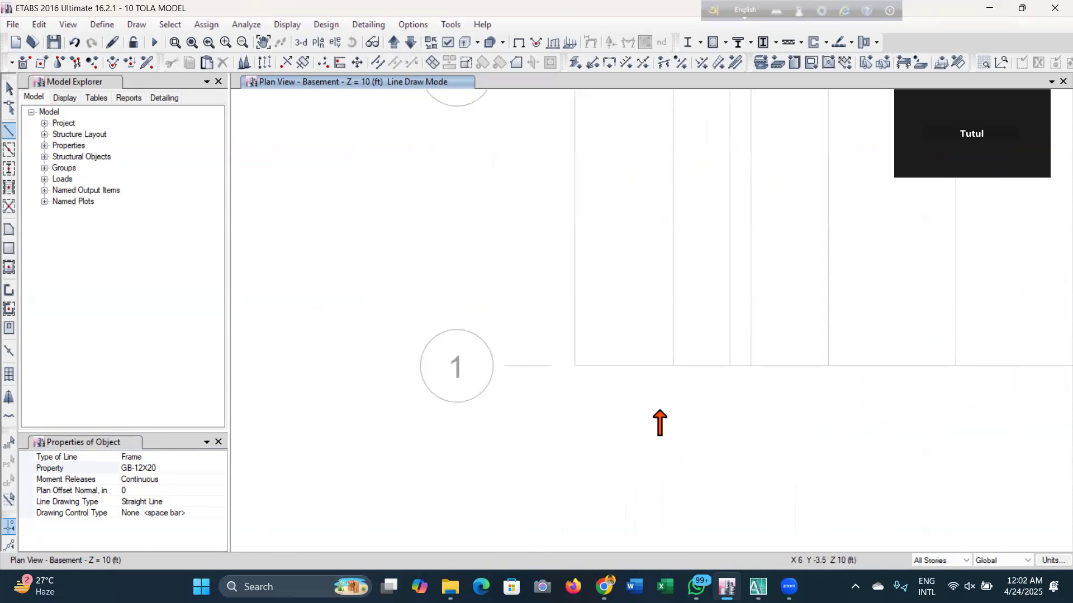
left_click(575, 366)
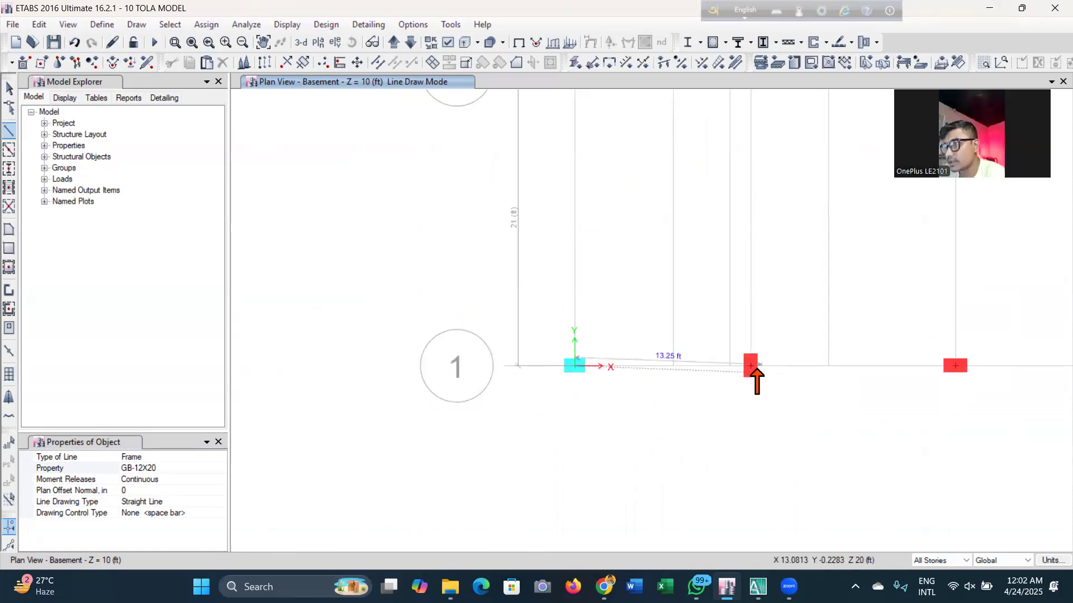
left_click(751, 366)
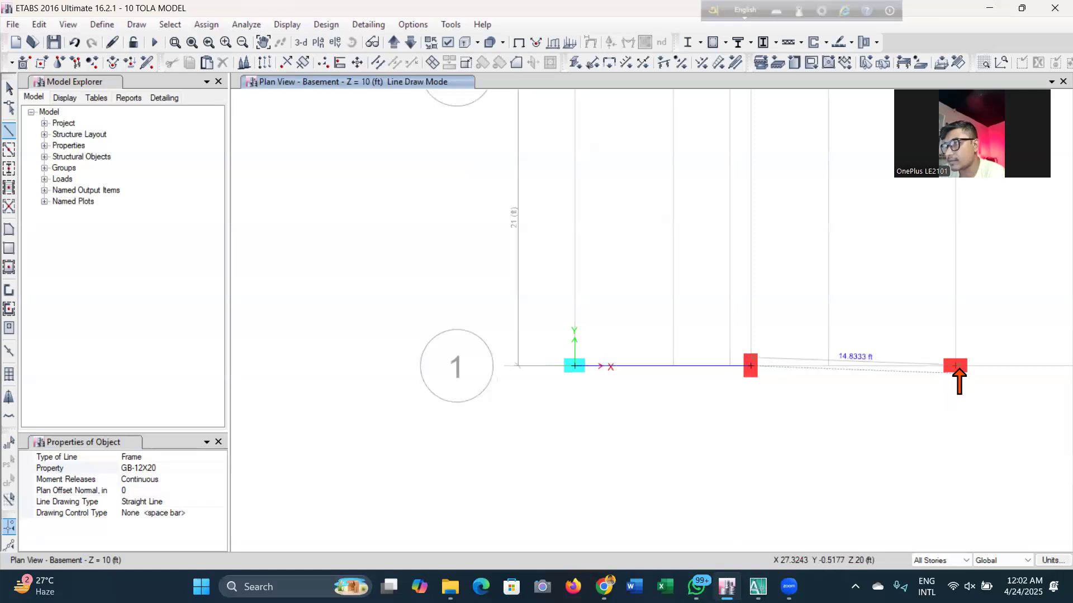
left_click(954, 368)
middle_click_drag(1025, 411, 863, 414)
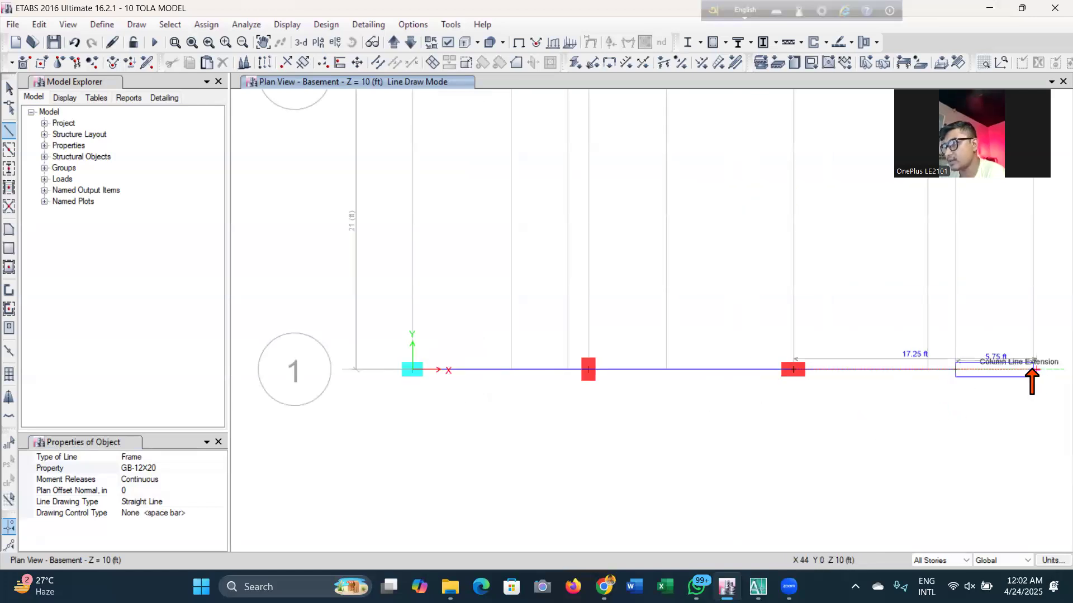
scroll(390, 439, "down", 10)
scroll(390, 438, "up", 8)
scroll(409, 439, "down", 3)
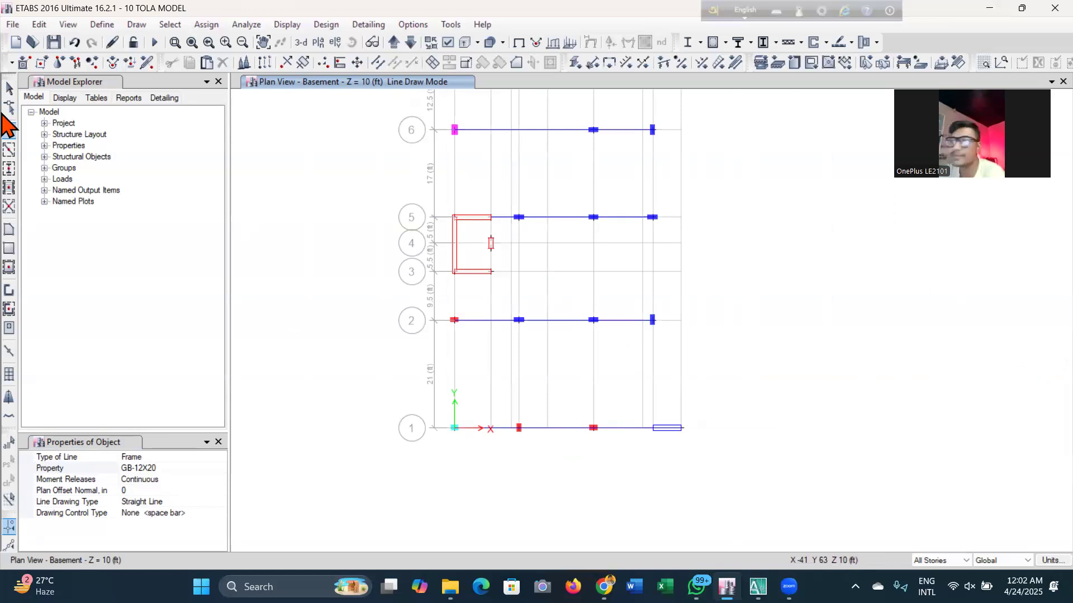
left_click(9, 88)
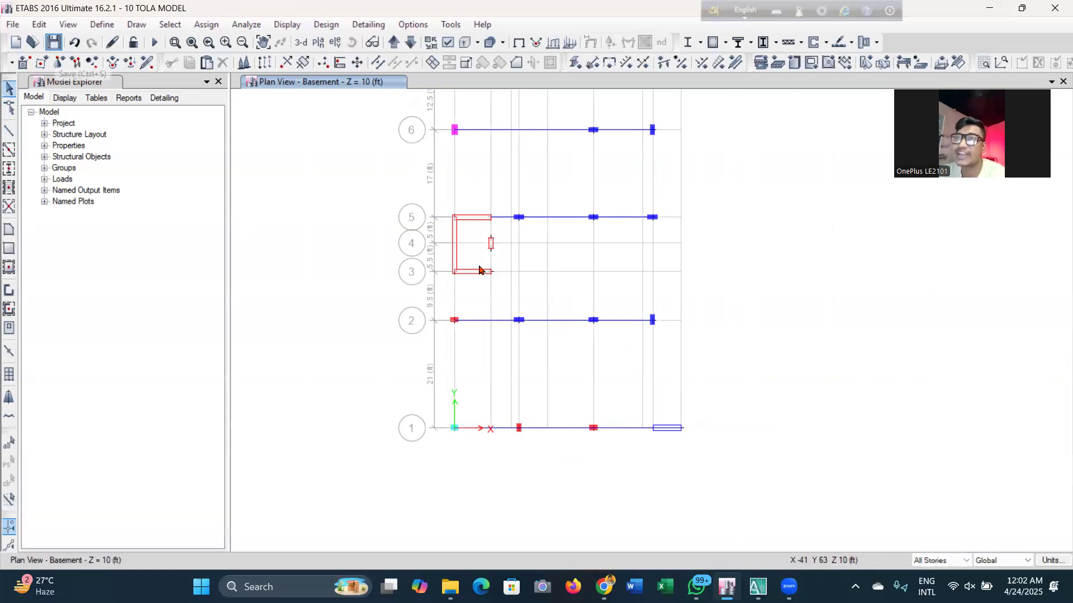
scroll(625, 487, "down", 3)
scroll(605, 438, "up", 3)
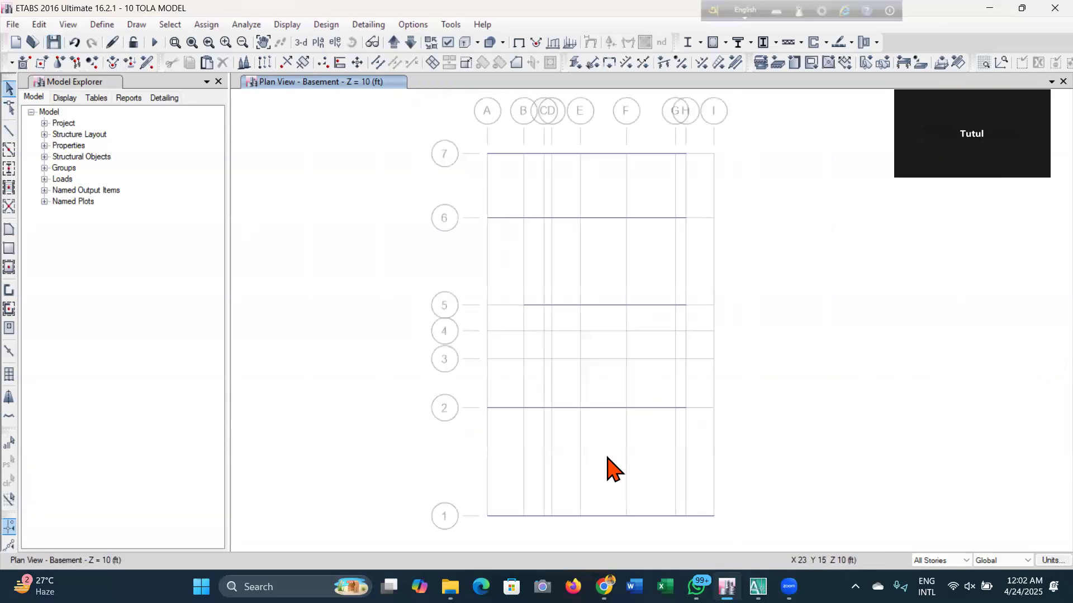
left_click(9, 131)
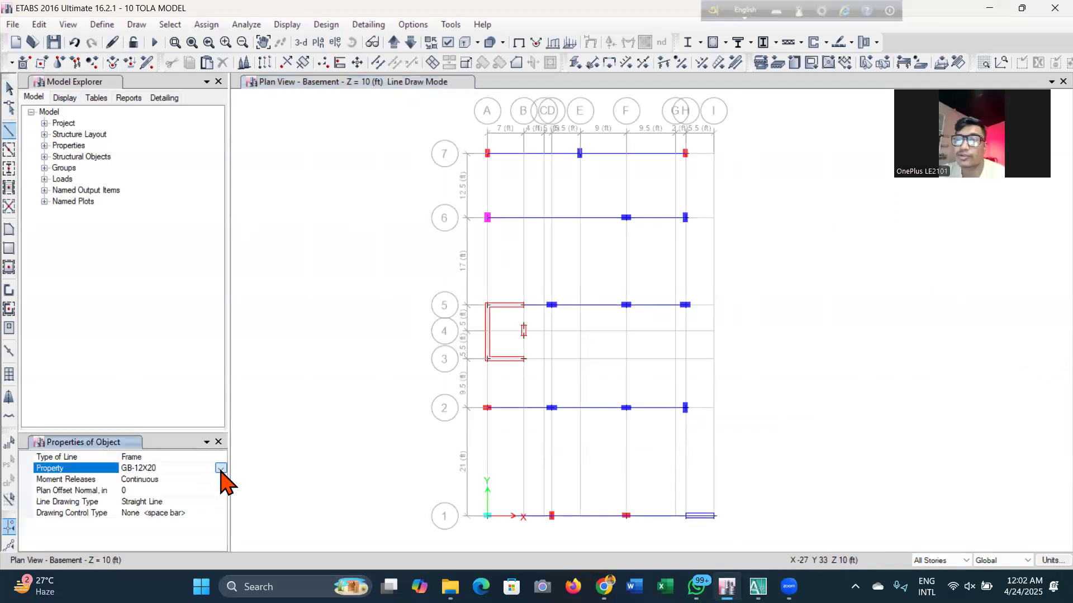
left_click(221, 469)
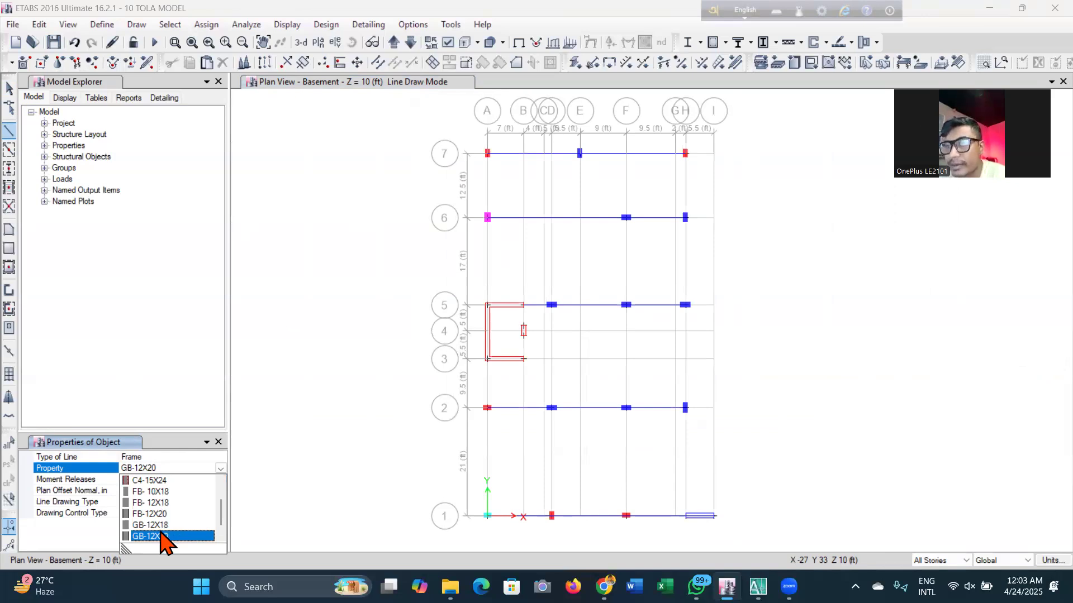
left_click(550, 230)
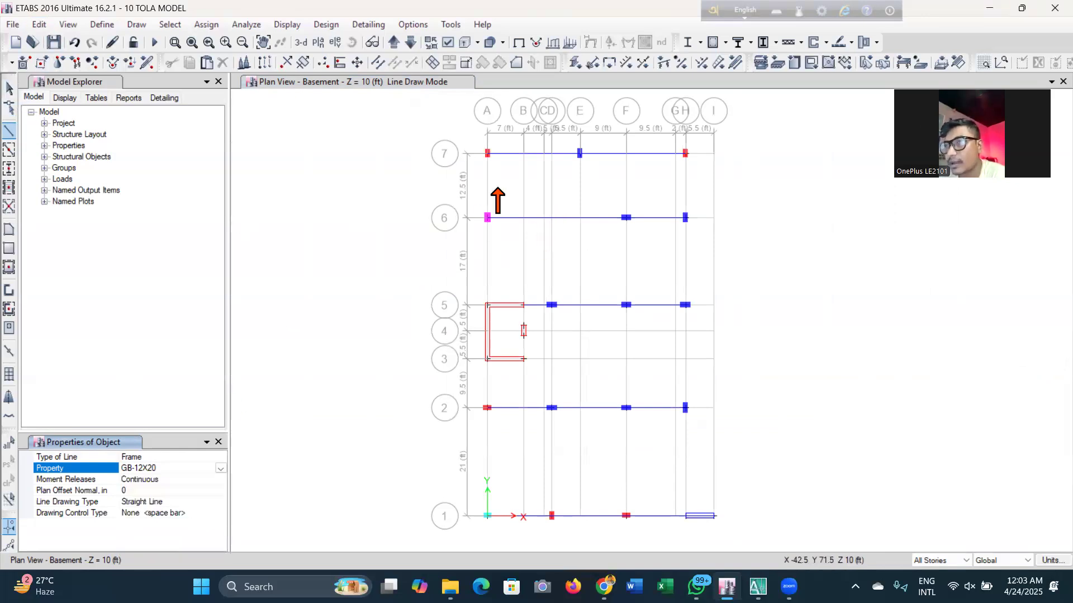
Check the section property assigned to the grid 6 beam between A and F
left_click(9, 88)
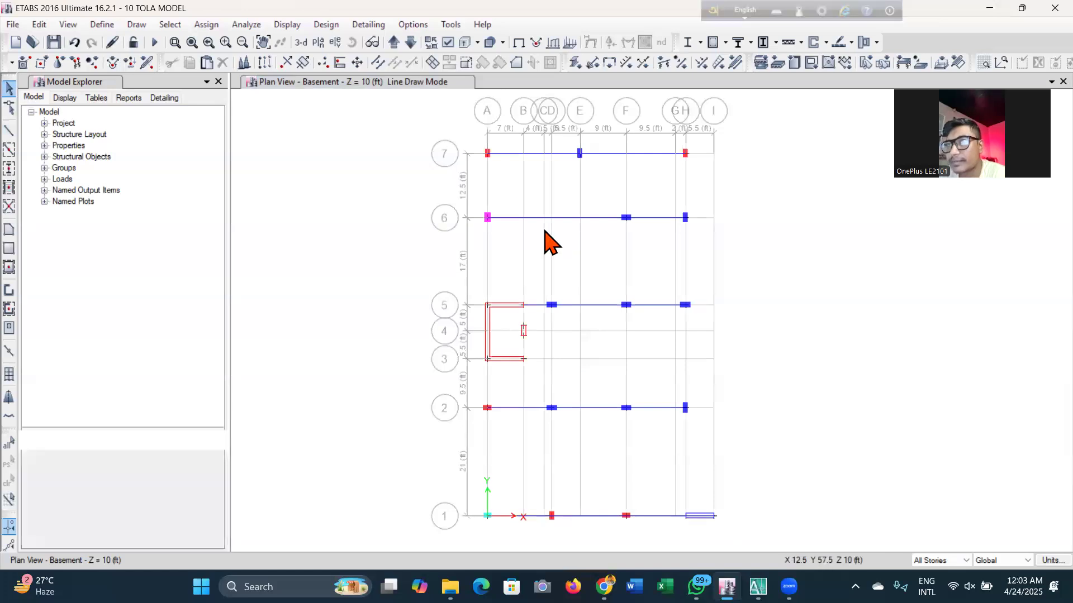
left_click(577, 219)
right_click(563, 219)
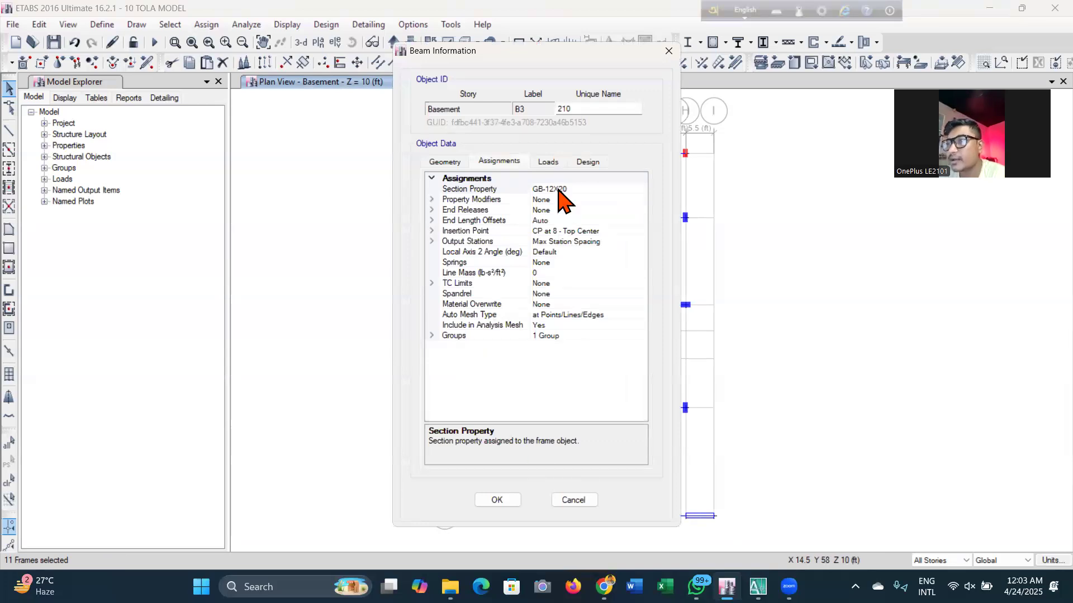
key("Escape")
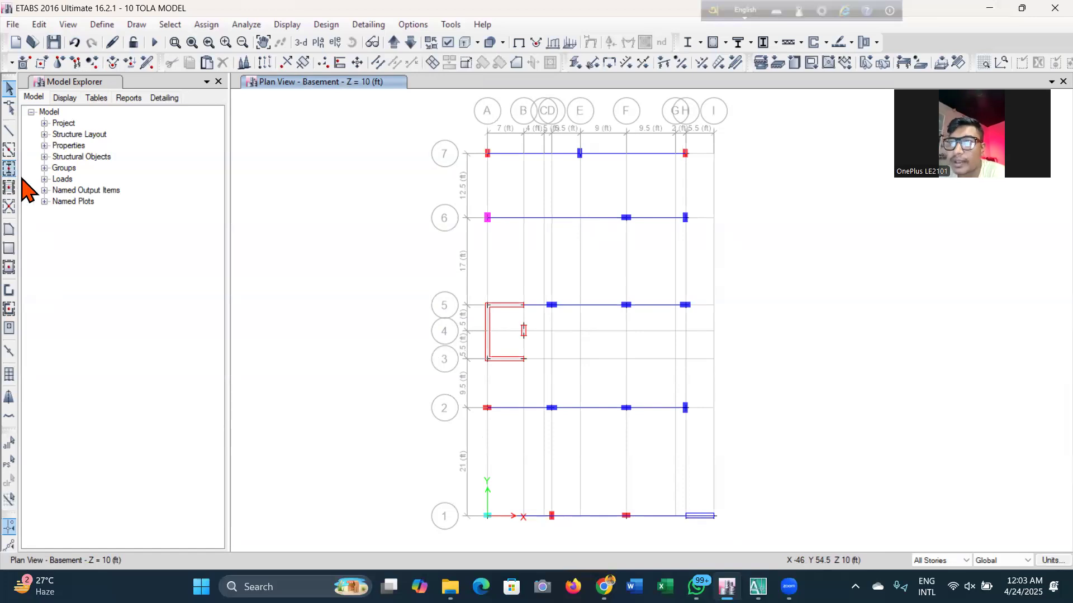
Draw FB-12X20 beams along grid A from the column at grid 1 through grid 2 to the shear wall corner at grid 3
left_click(9, 130)
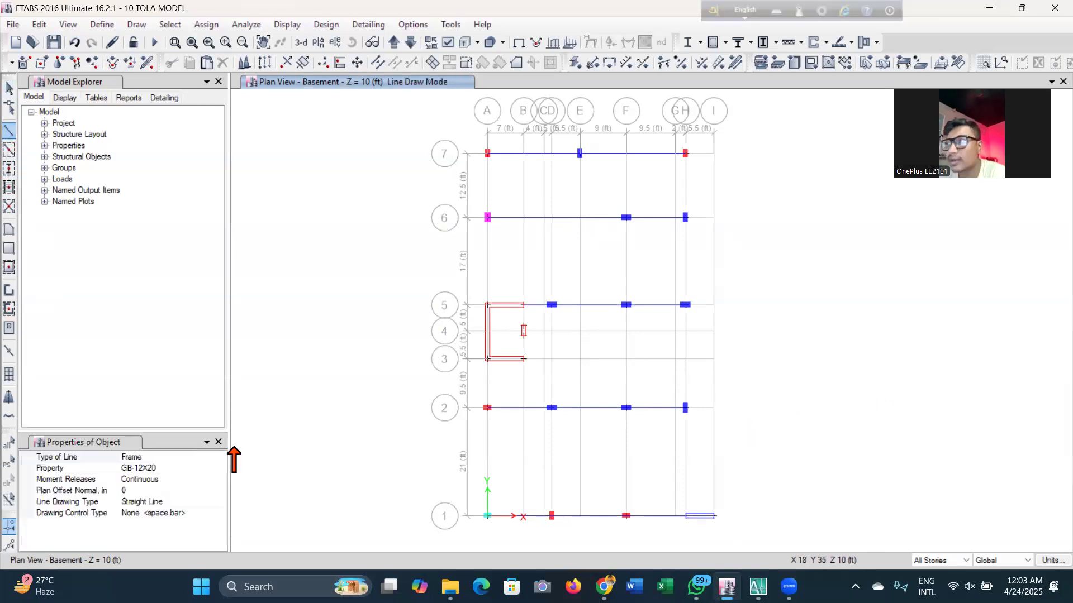
left_click(221, 468)
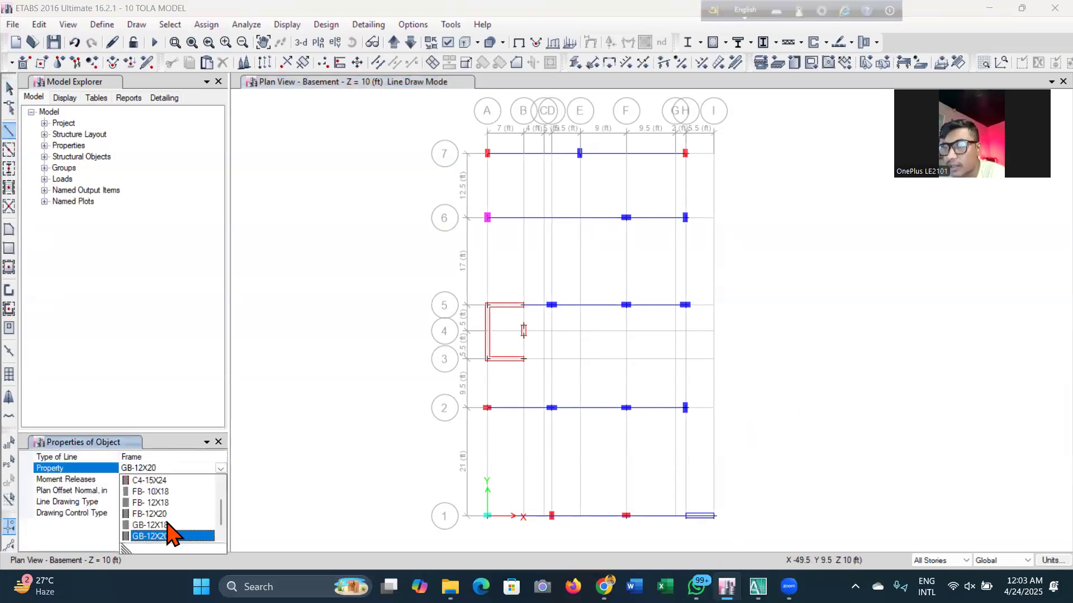
left_click(177, 502)
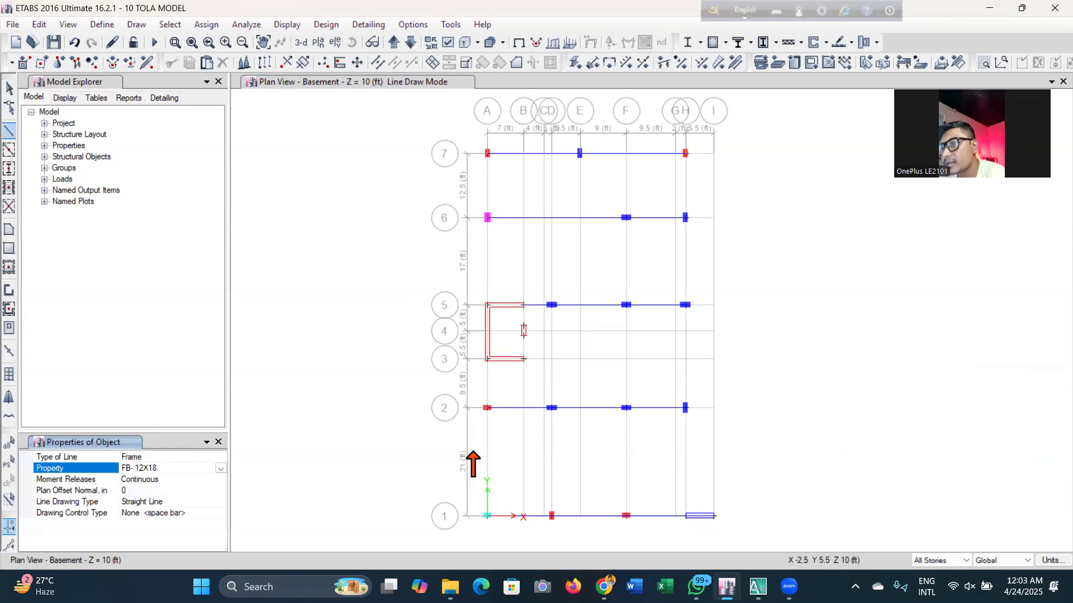
left_click(221, 469)
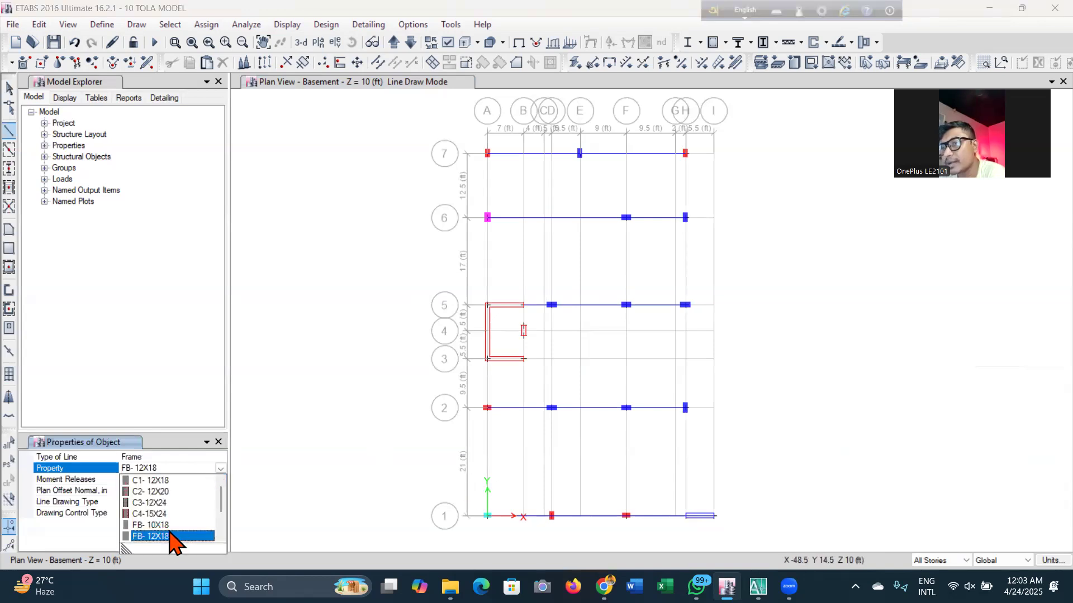
scroll(180, 528, "down", 2)
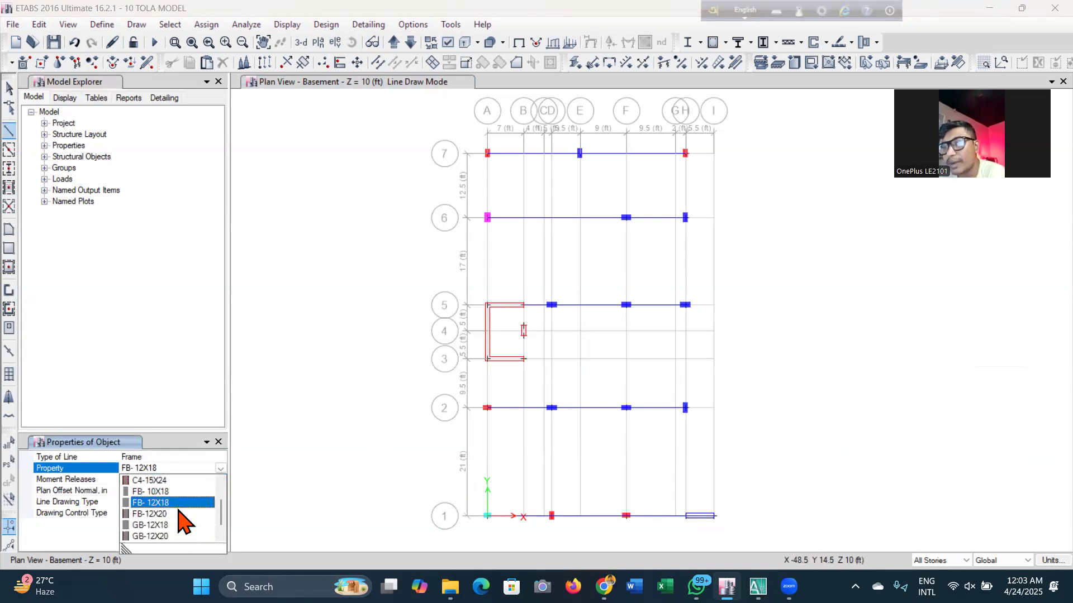
left_click(182, 522)
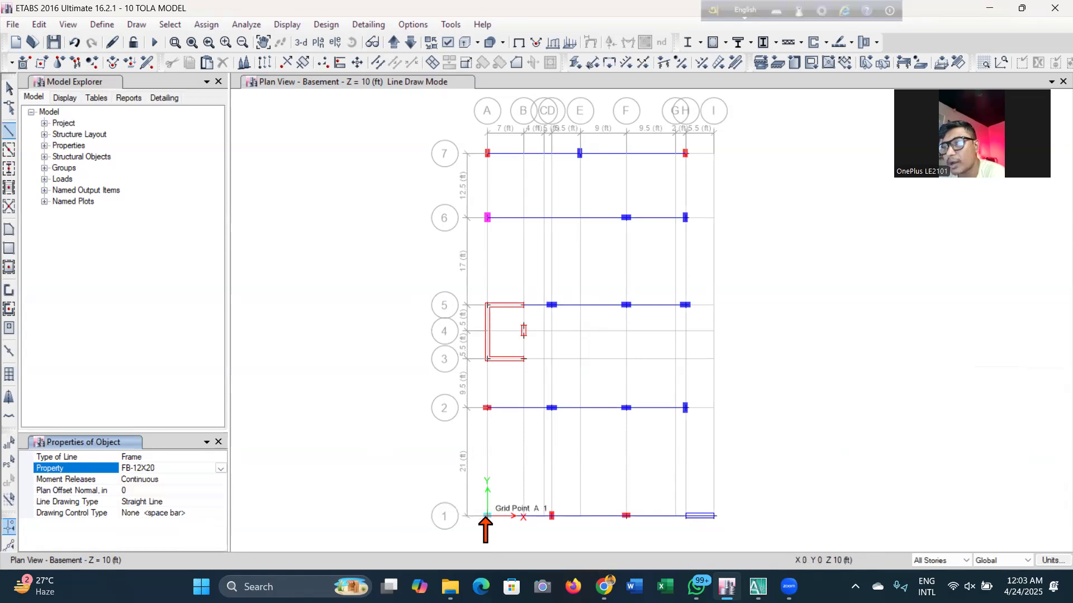
left_click(488, 516)
left_click(487, 408)
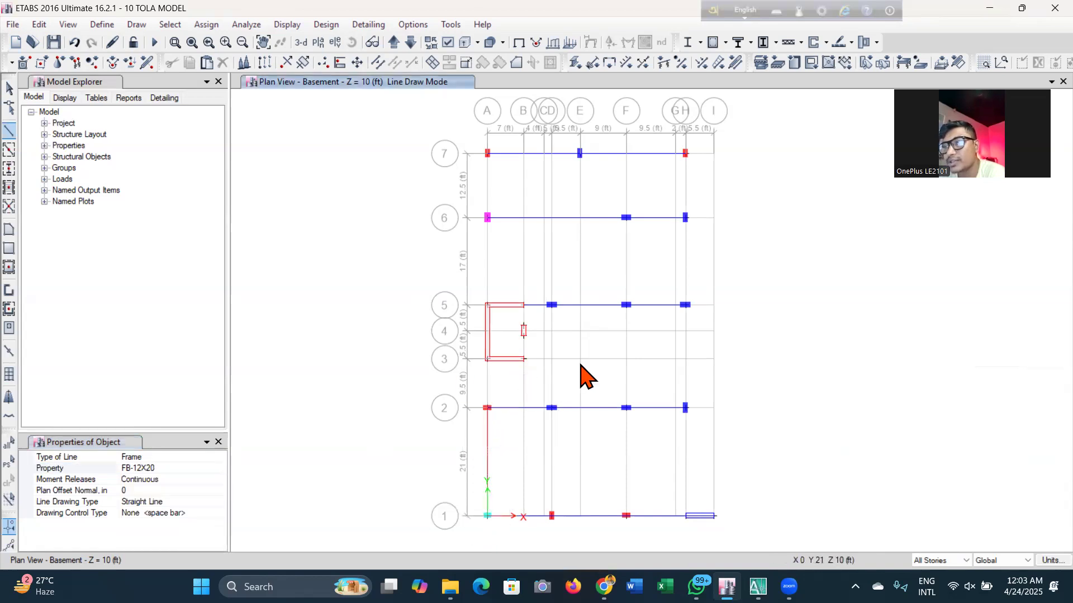
scroll(500, 361, "up", 3)
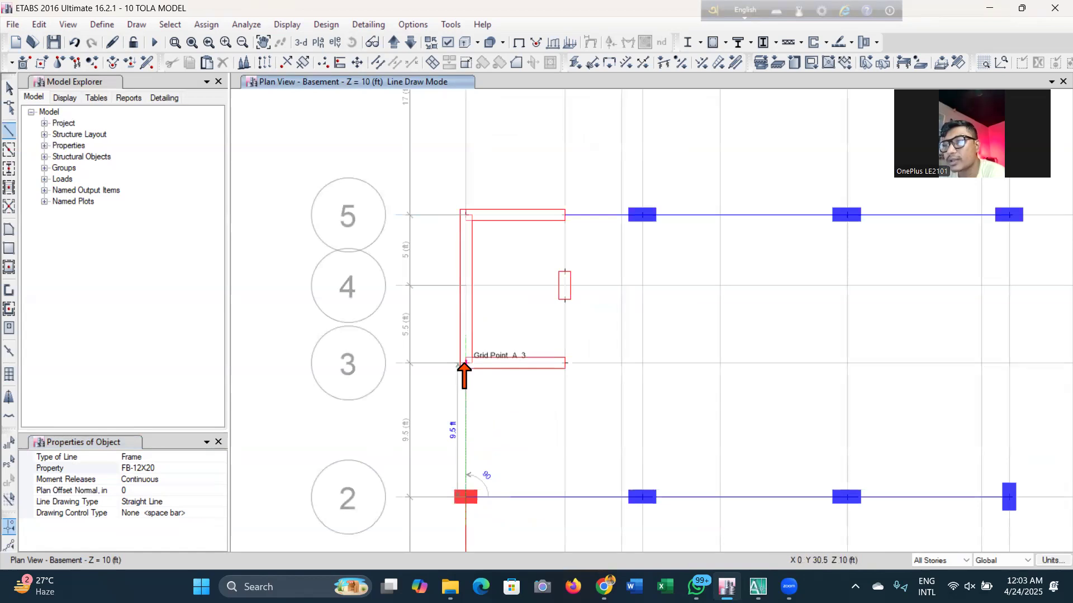
scroll(519, 447, "down", 3)
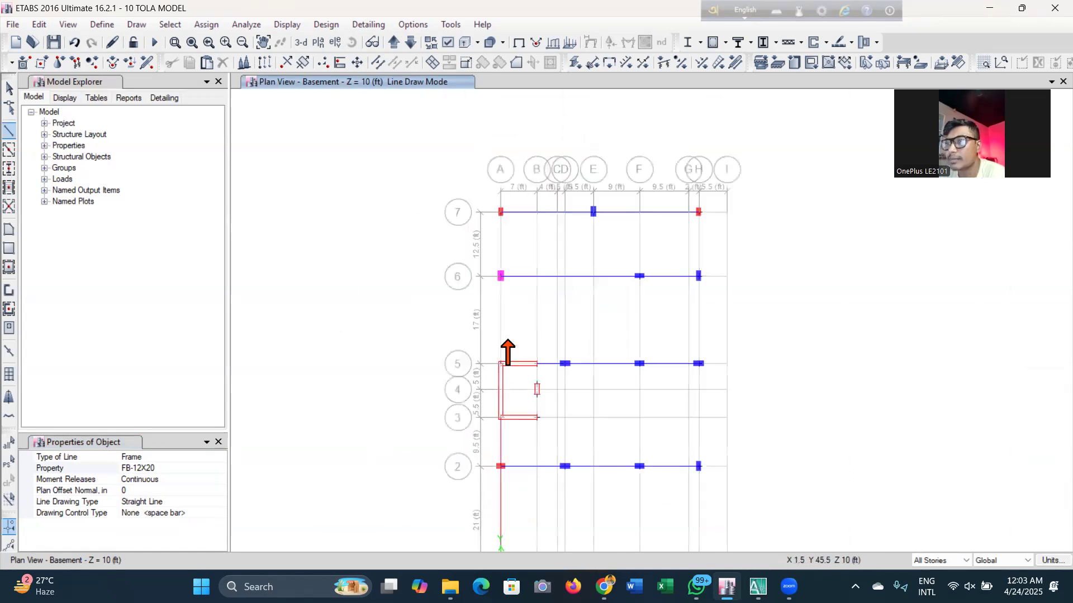
Draw FB-12X20 beams along grid A from the column at grid 6 to the wall corner at 5, and from grid 7 to 6
scroll(507, 349, "up", 3)
left_click(487, 170)
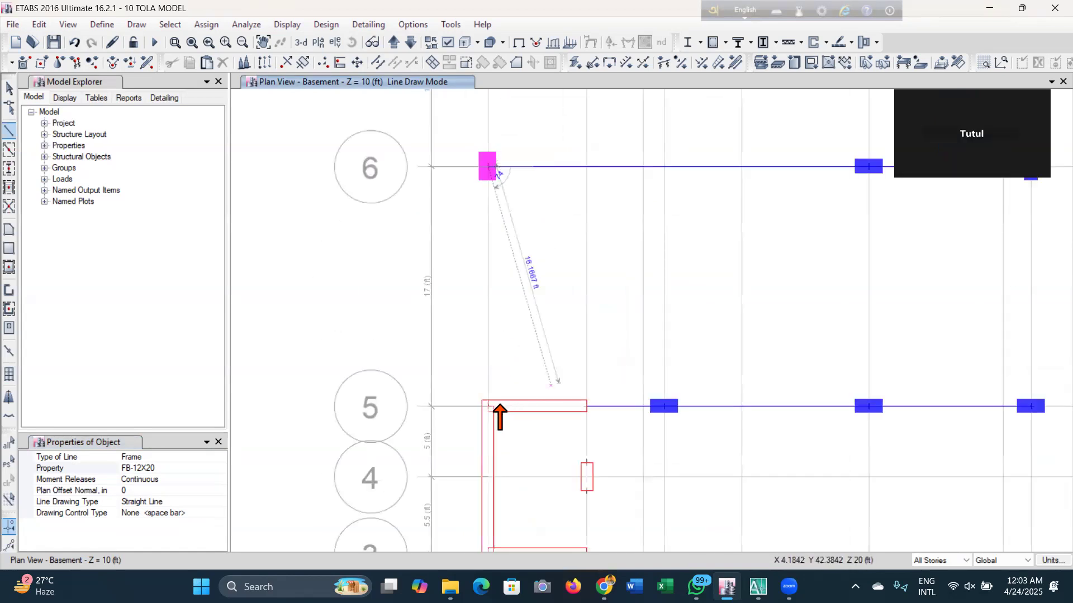
left_click(525, 380)
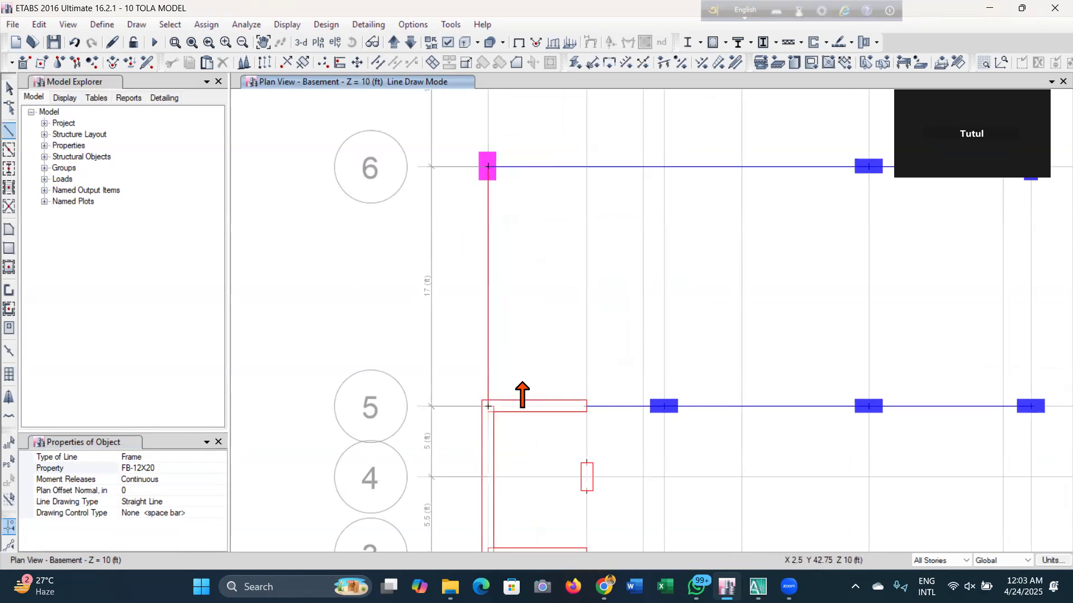
scroll(517, 379, "down", 3)
scroll(511, 296, "up", 3)
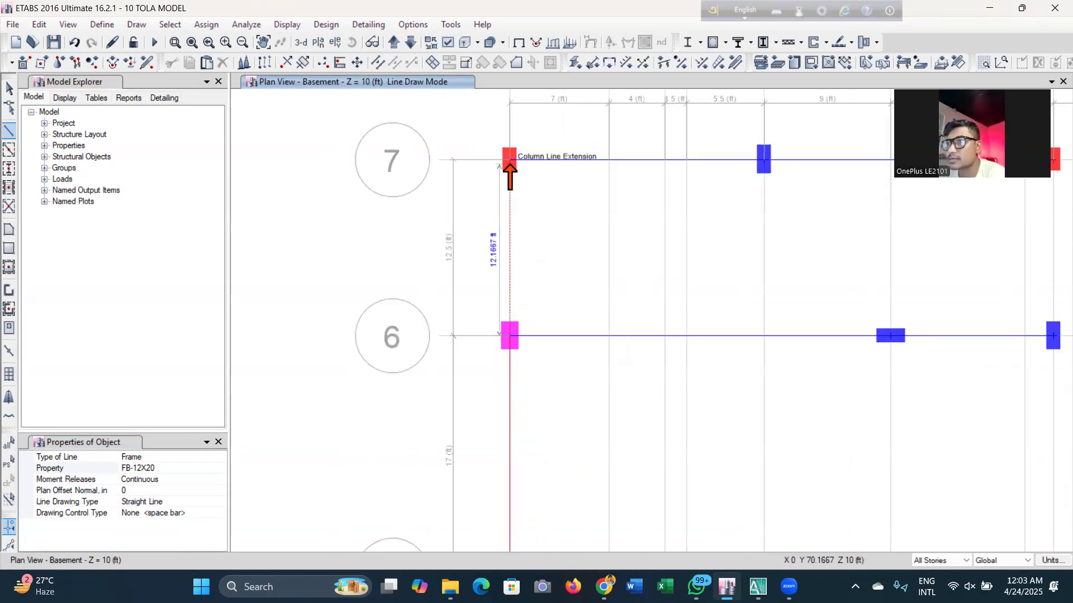
left_click(510, 160)
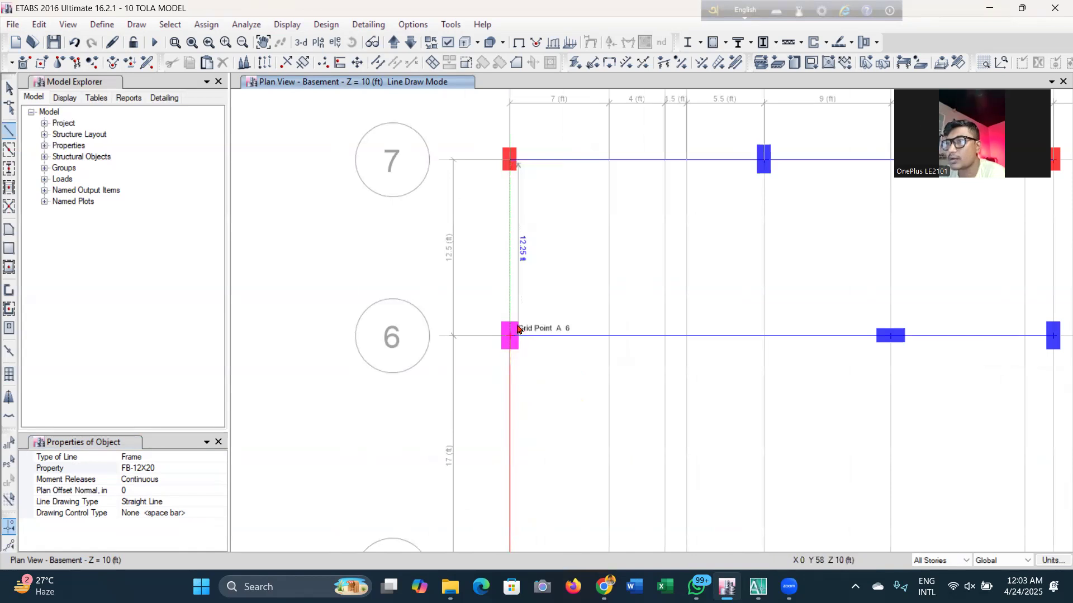
left_click(550, 292)
Draw FB-12X20 beams along grid D from the column at grid 1 through grid 2 to the column at grid 5
scroll(551, 292, "down", 3)
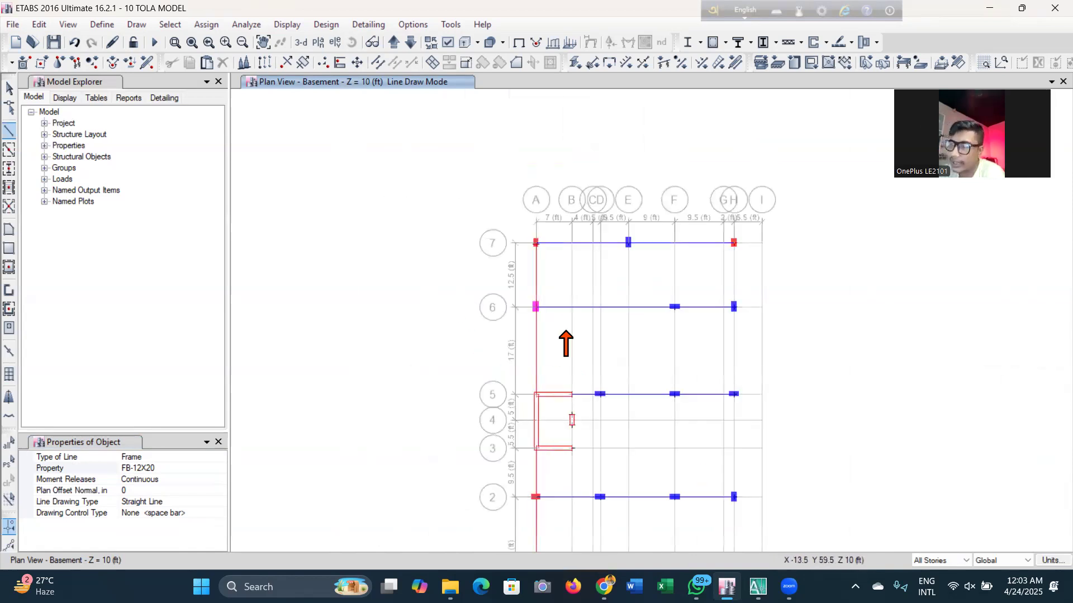
scroll(541, 333, "down", 3)
scroll(531, 407, "up", 4)
scroll(529, 406, "down", 2)
scroll(528, 406, "up", 3)
scroll(527, 407, "down", 3)
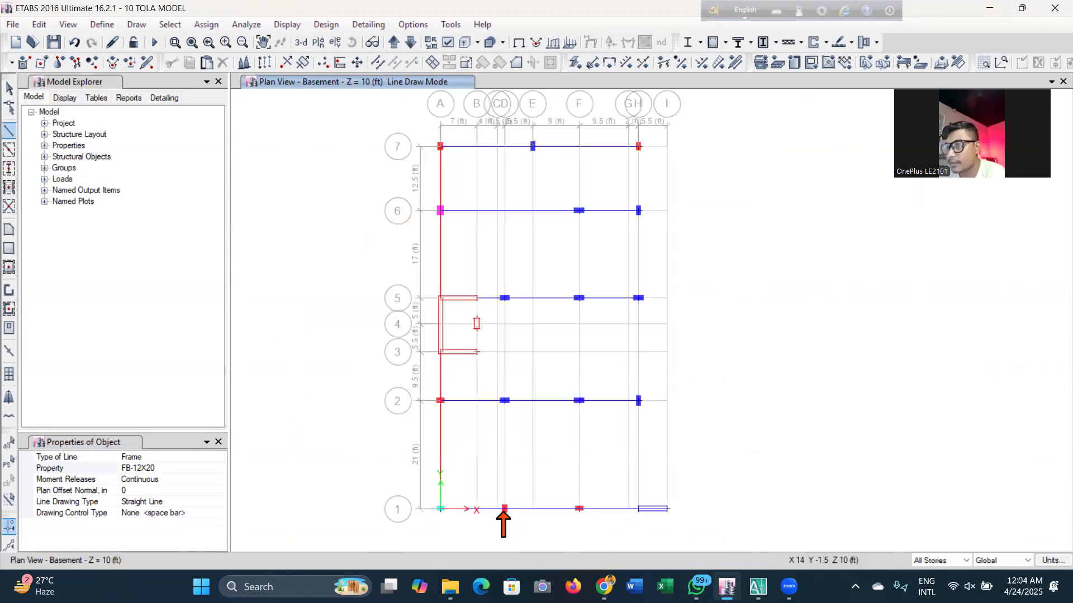
left_click(505, 509)
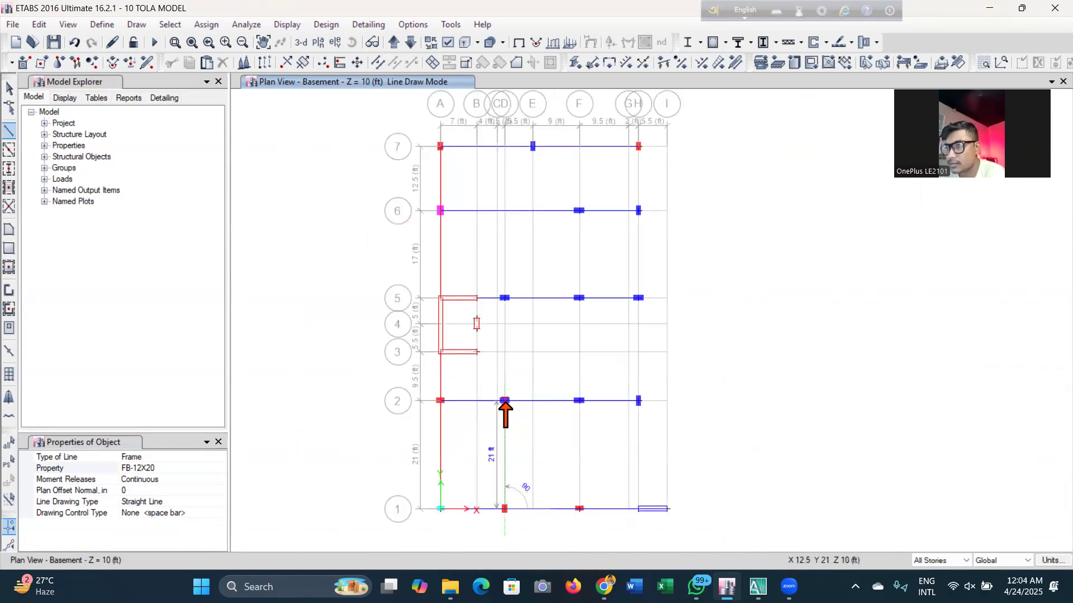
left_click(505, 400)
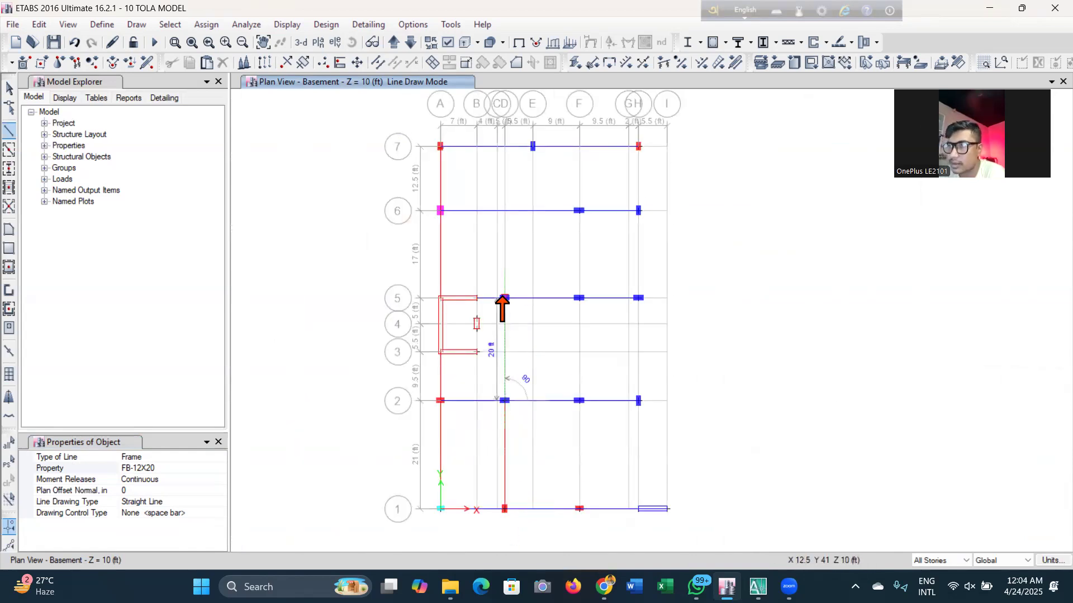
double_click(504, 298)
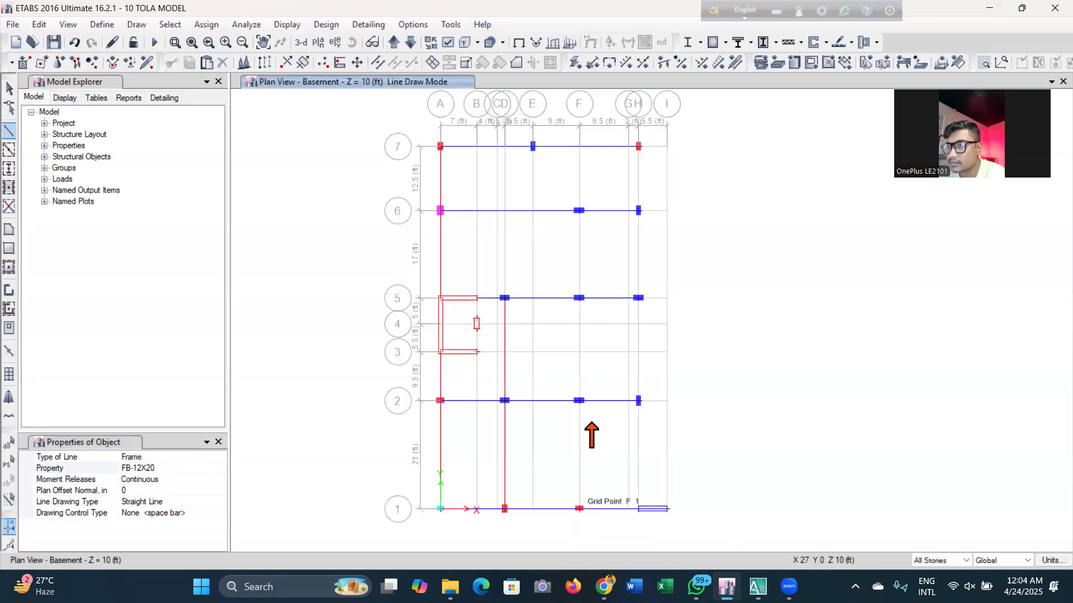
Draw FB-12X20 beams along grid F from the column at grid 1 through grids 2 and 5 to the column at grid 6
left_click(579, 401)
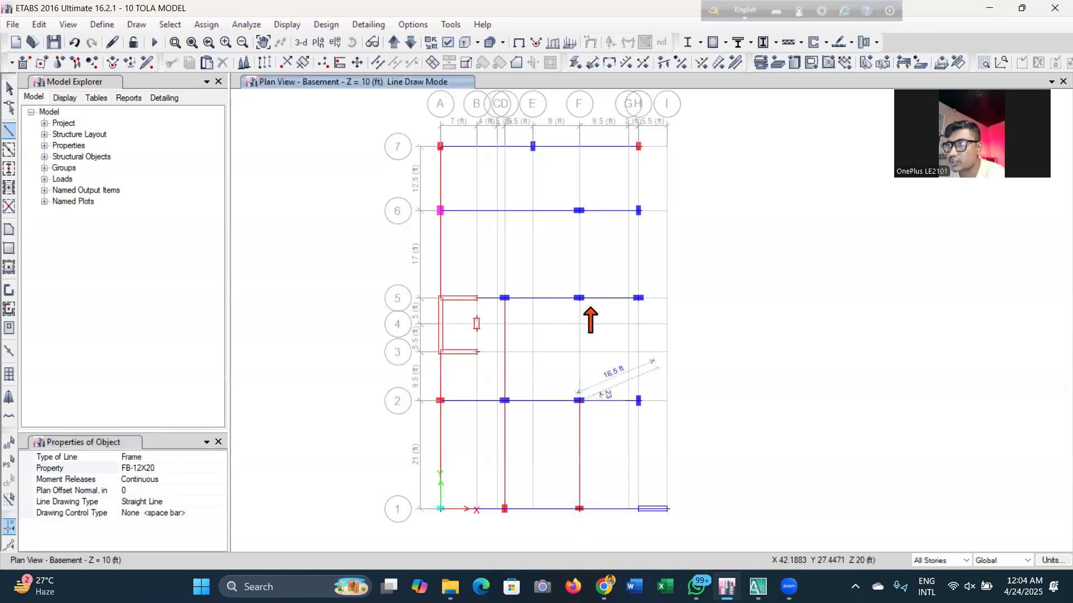
left_click(579, 298)
left_click(578, 211)
right_click(602, 241)
Draw an FB-12X20 beam along grid E from the column at grid 7 to the beam on grid 6
left_click(533, 146)
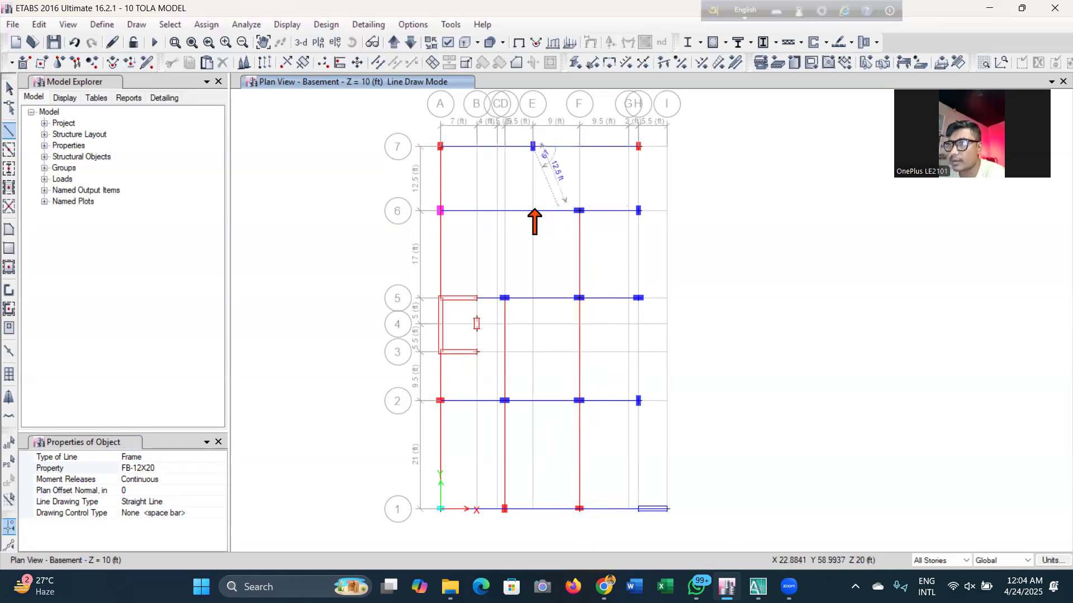
left_click(533, 211)
right_click(557, 192)
Draw FB-12X20 beams along grid H from the column at grid 7 through grids 6, 5 and 2 to the shear wall end at grid 1
left_click(638, 146)
left_click(666, 215)
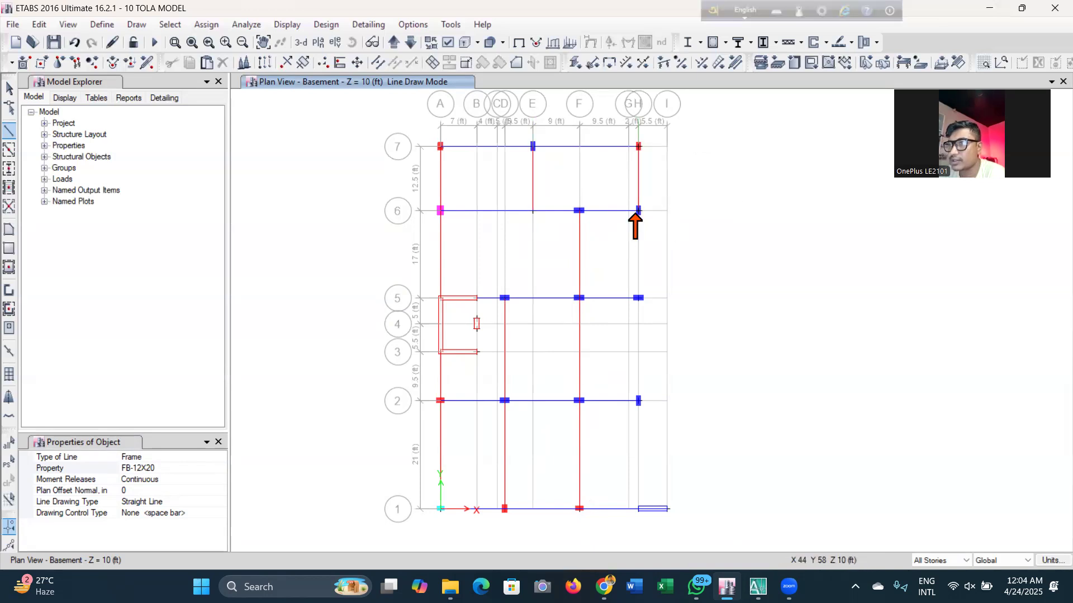
left_click(640, 299)
left_click(640, 401)
left_click(636, 509)
right_click(686, 441)
Try to draw an FB-12X20 beam along grid 3 from the shear wall end at B to D, and undo it
scroll(647, 434, "up", 3)
scroll(625, 484, "down", 3)
scroll(601, 426, "up", 3)
scroll(577, 464, "down", 3)
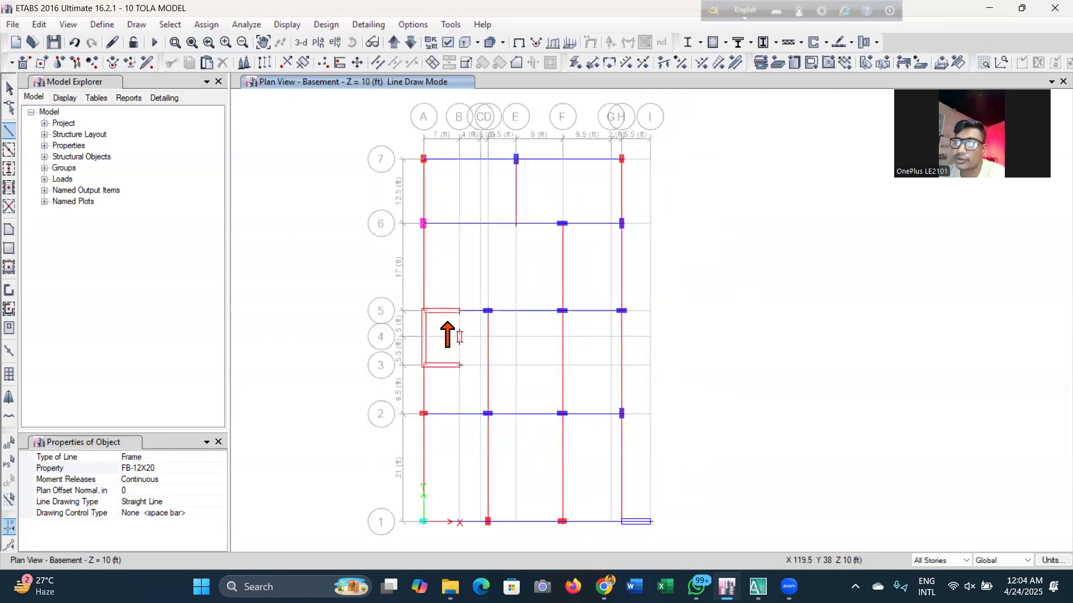
scroll(456, 379, "up", 3)
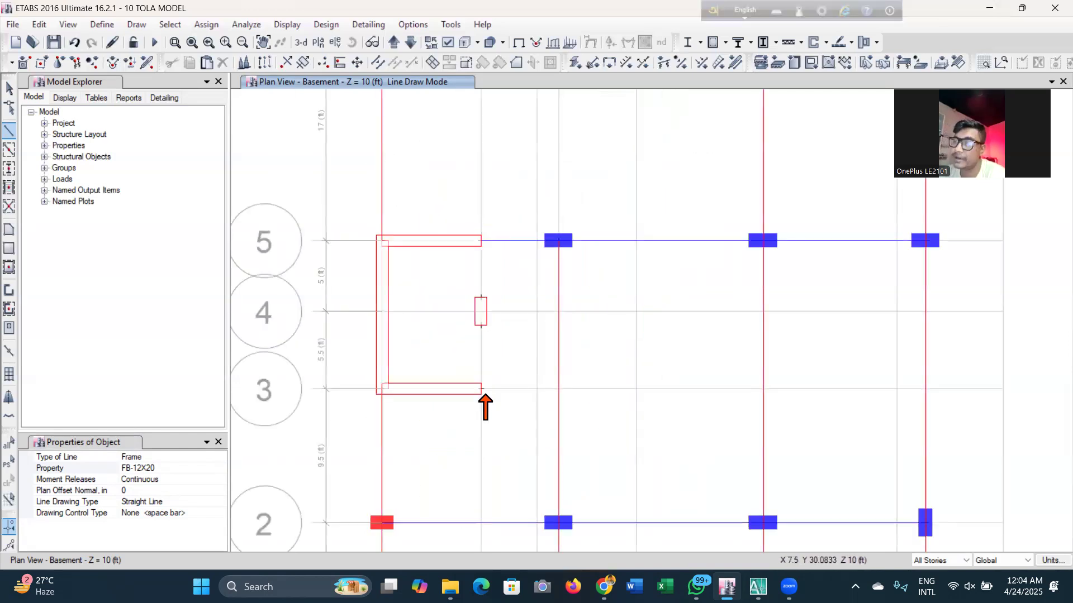
left_click(481, 389)
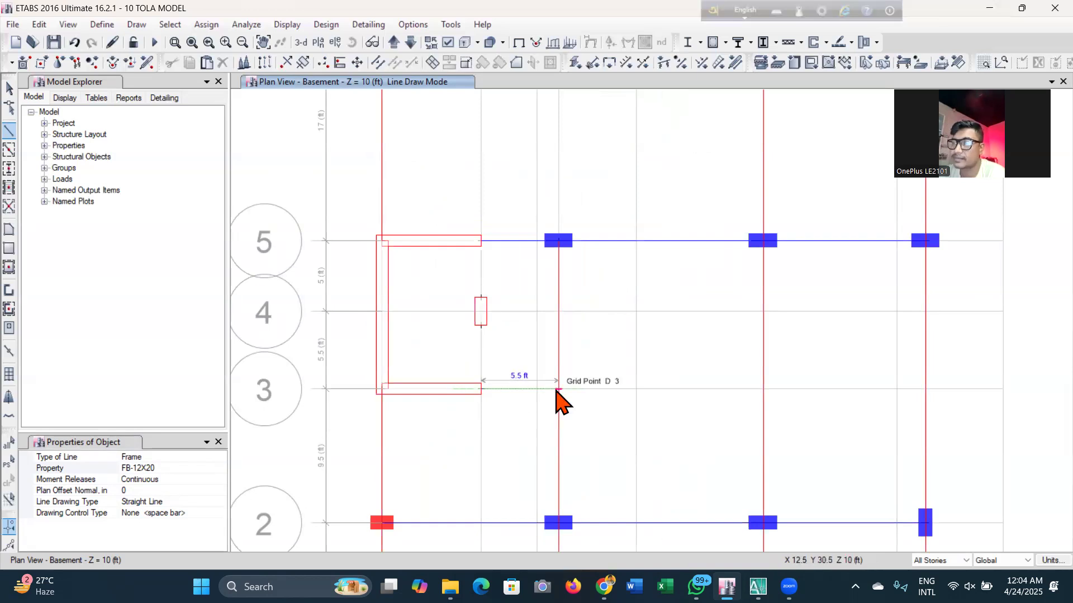
left_click(558, 390)
right_click(557, 389)
scroll(523, 413, "down", 4)
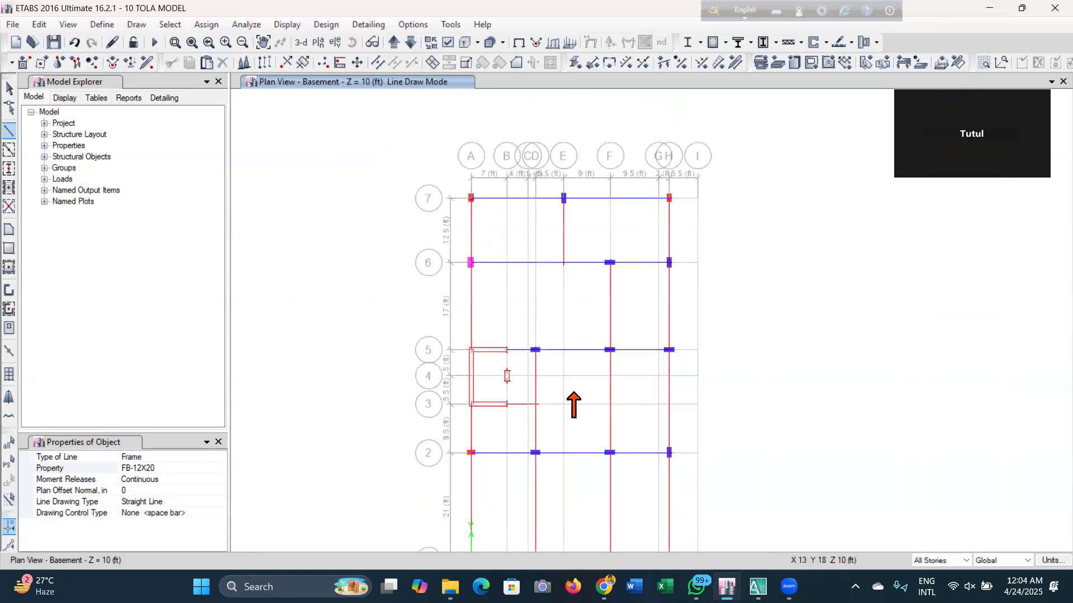
left_click(76, 41)
Draw an FB- 12X18 beam along grid 3 from the shear wall end at B to the beam on grid D
left_click(216, 471)
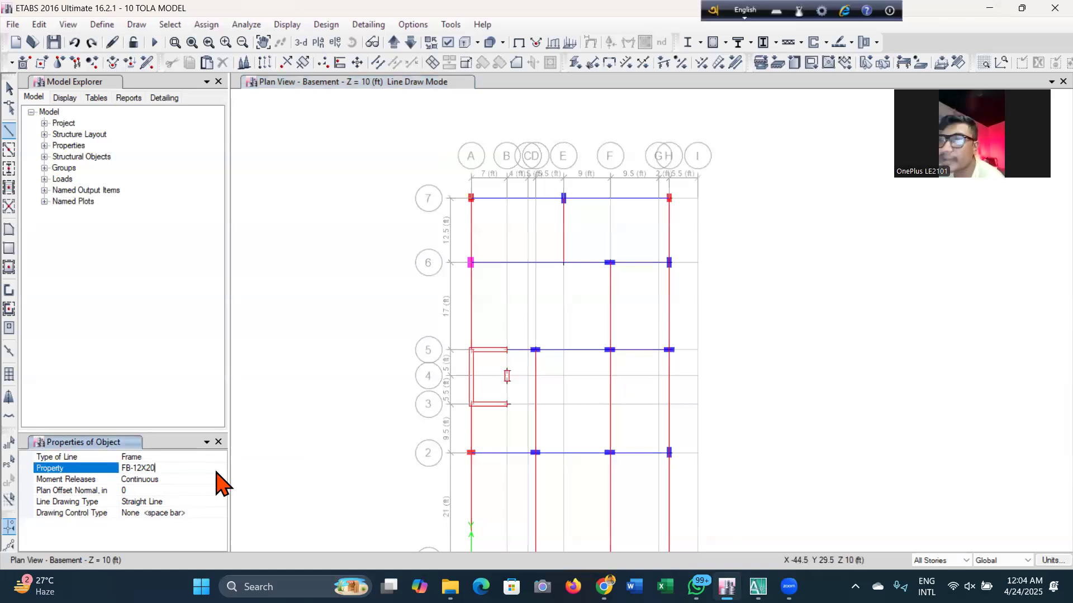
left_click(221, 469)
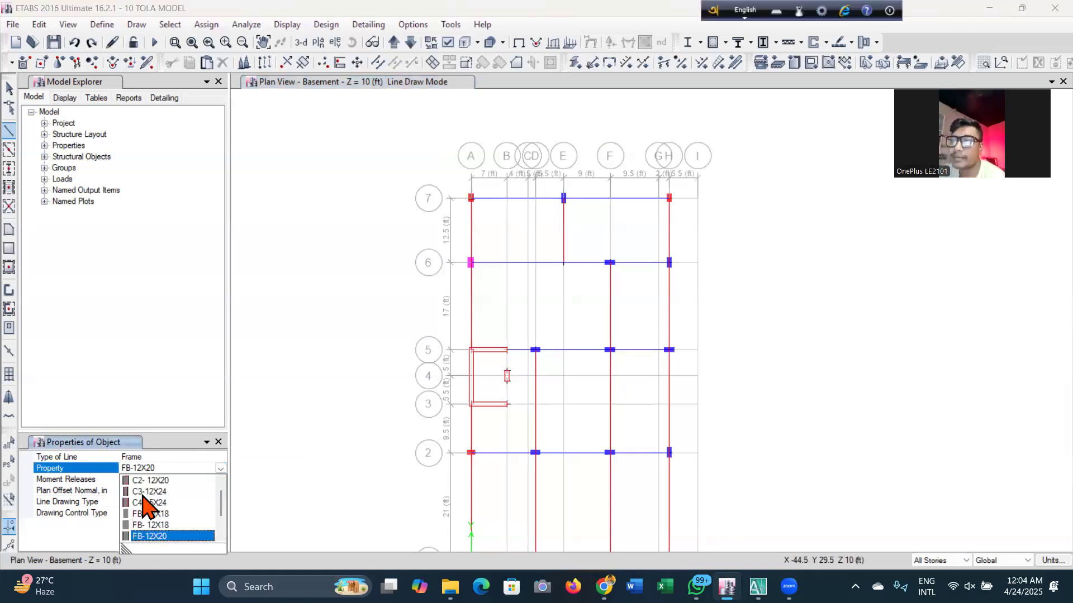
left_click(192, 532)
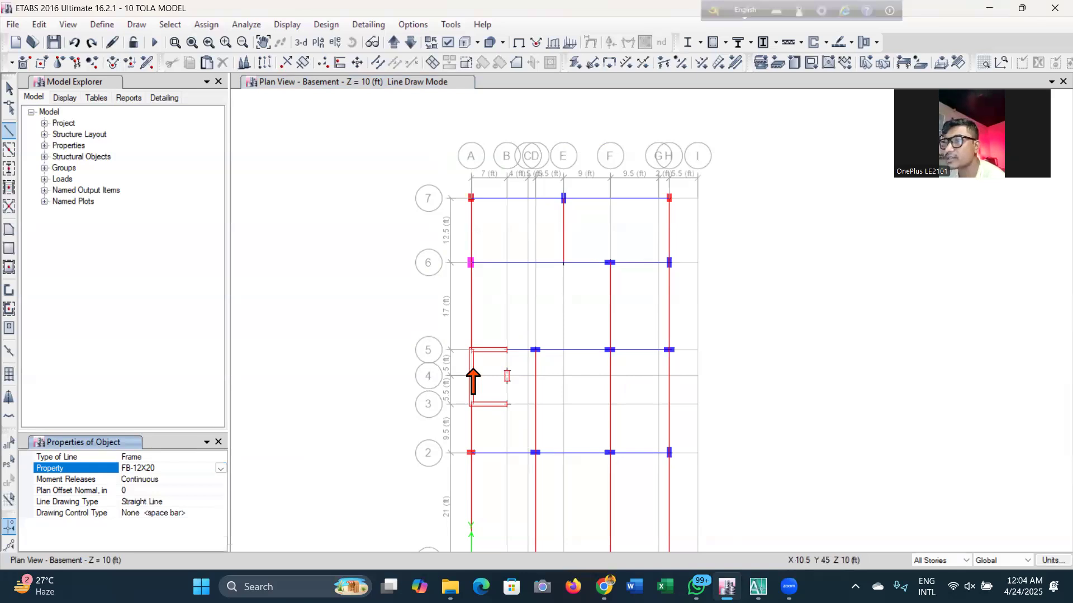
scroll(547, 375, "up", 3)
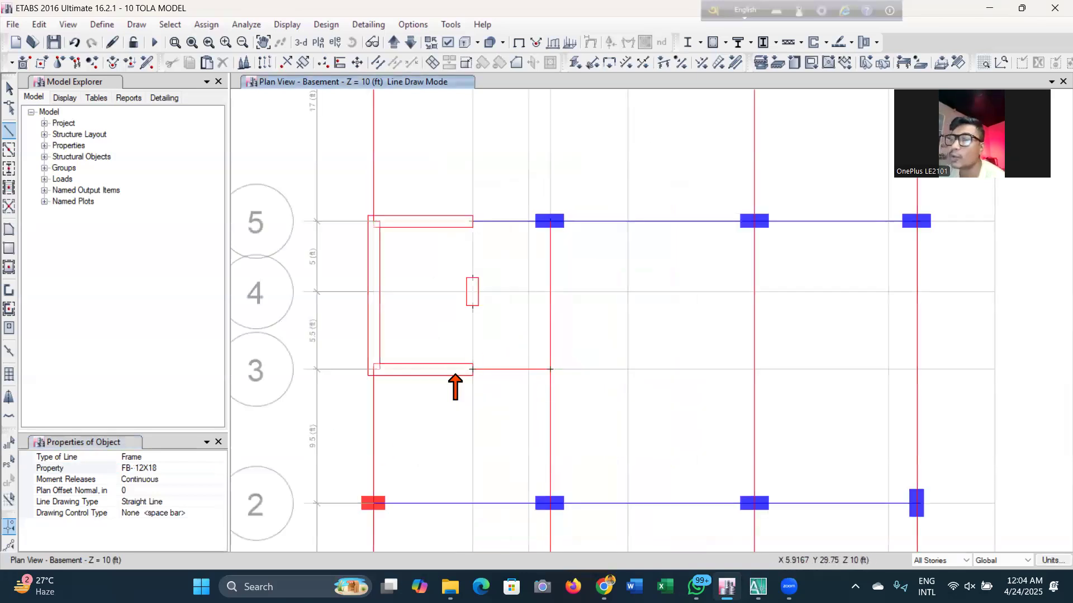
scroll(454, 383, "down", 3)
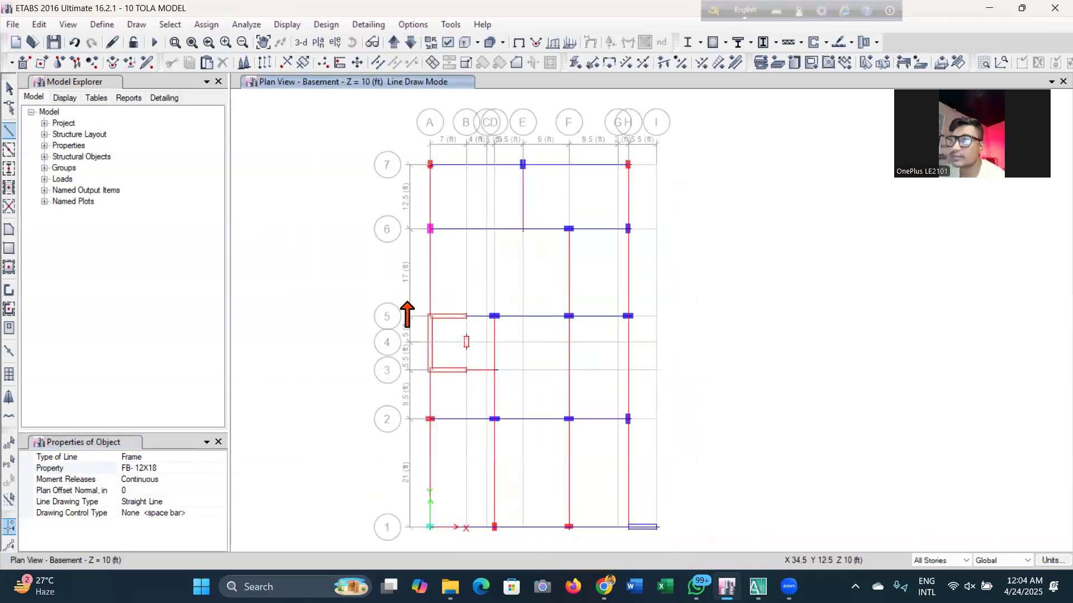
Finish drawing beams and save the model
left_click(10, 87)
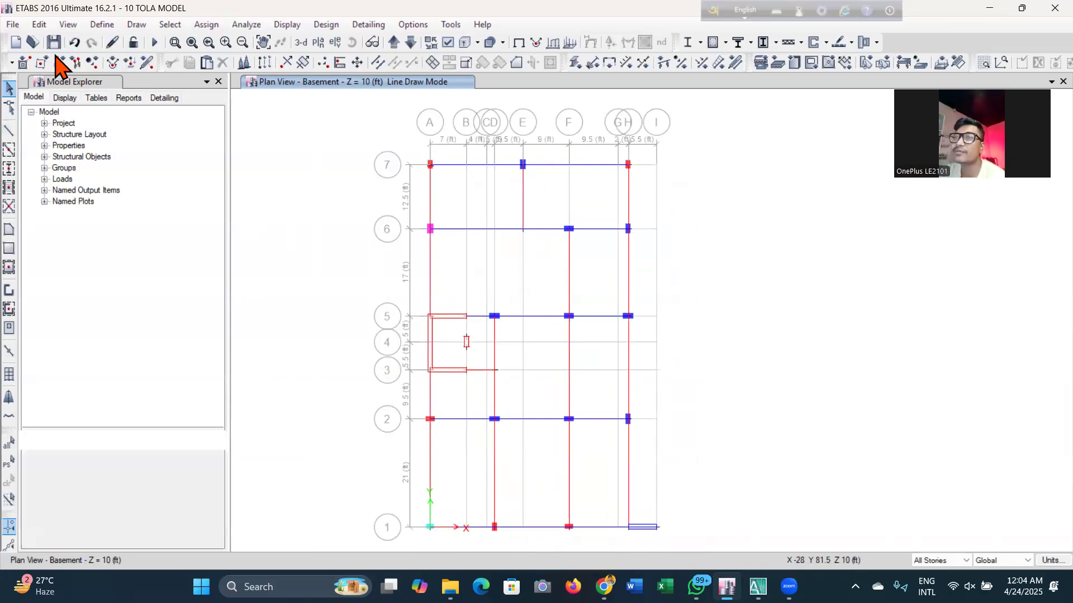
left_click(54, 41)
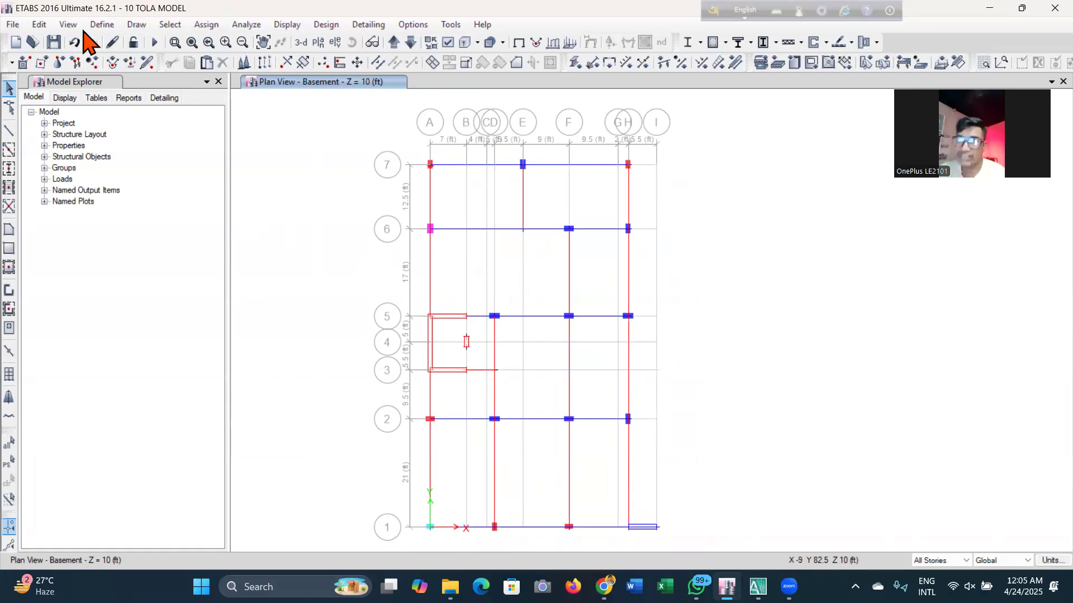
left_click(54, 43)
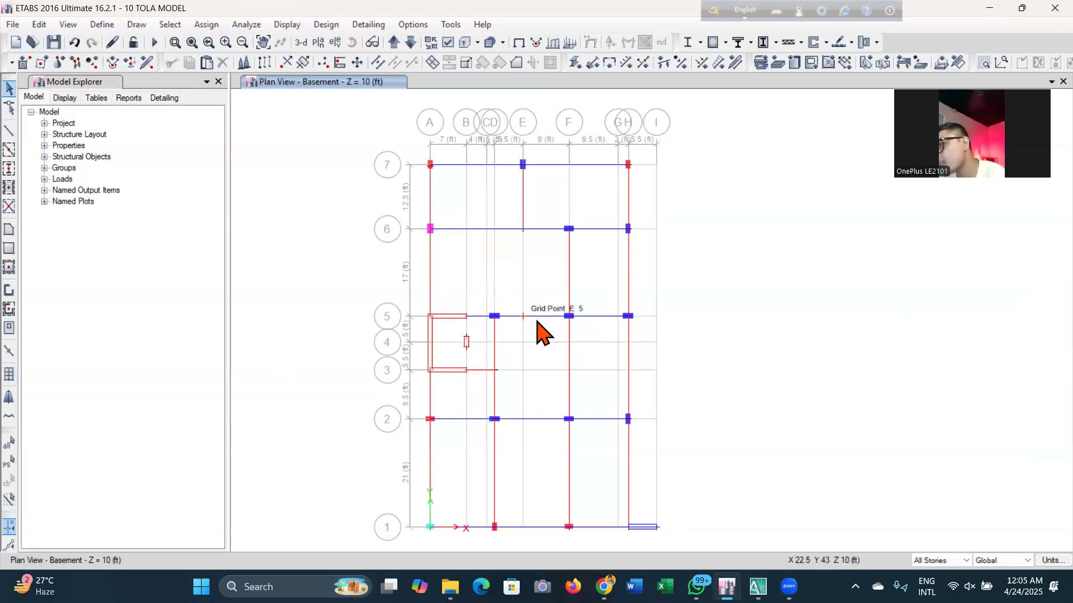
scroll(441, 336, "up", 3)
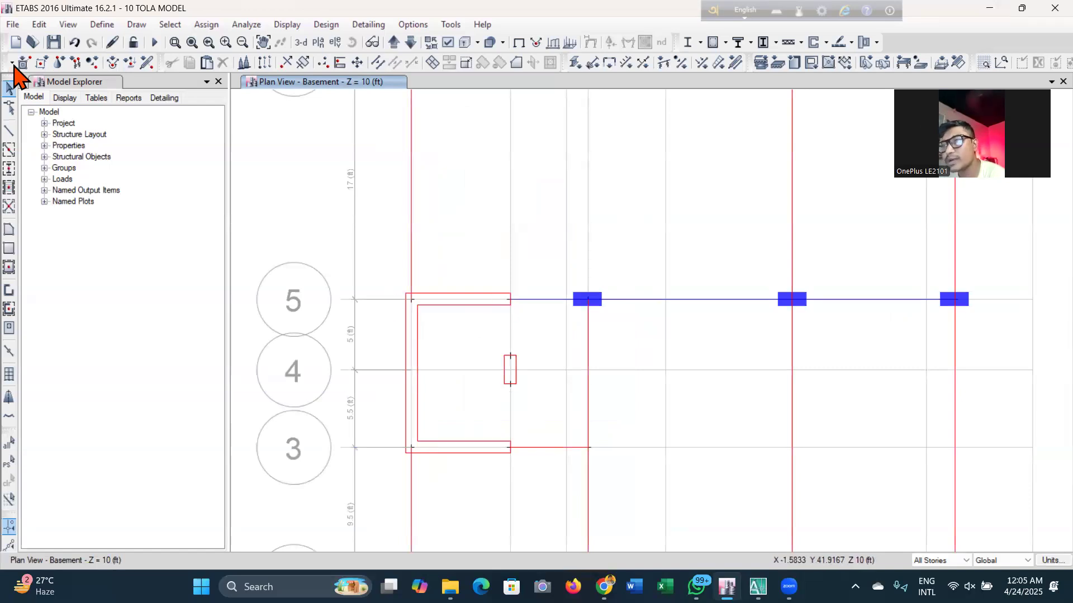
left_click(54, 42)
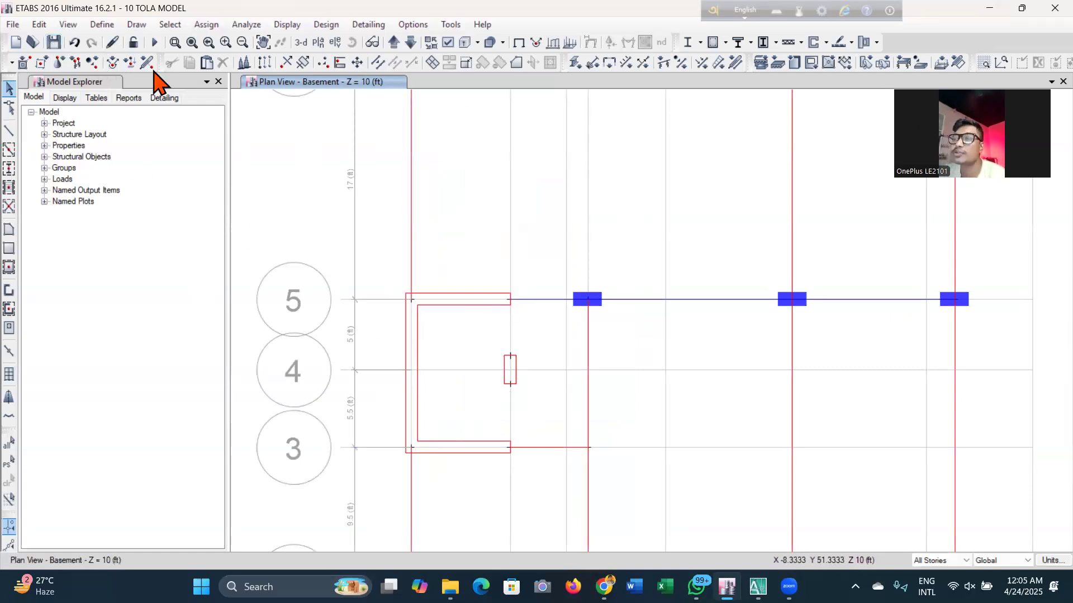
Create a concrete rectangular frame section named FB-10X20 as a copy of FB-12X20, using FC Brick - 3000psi material
left_click(106, 25)
mouse_move(151, 70)
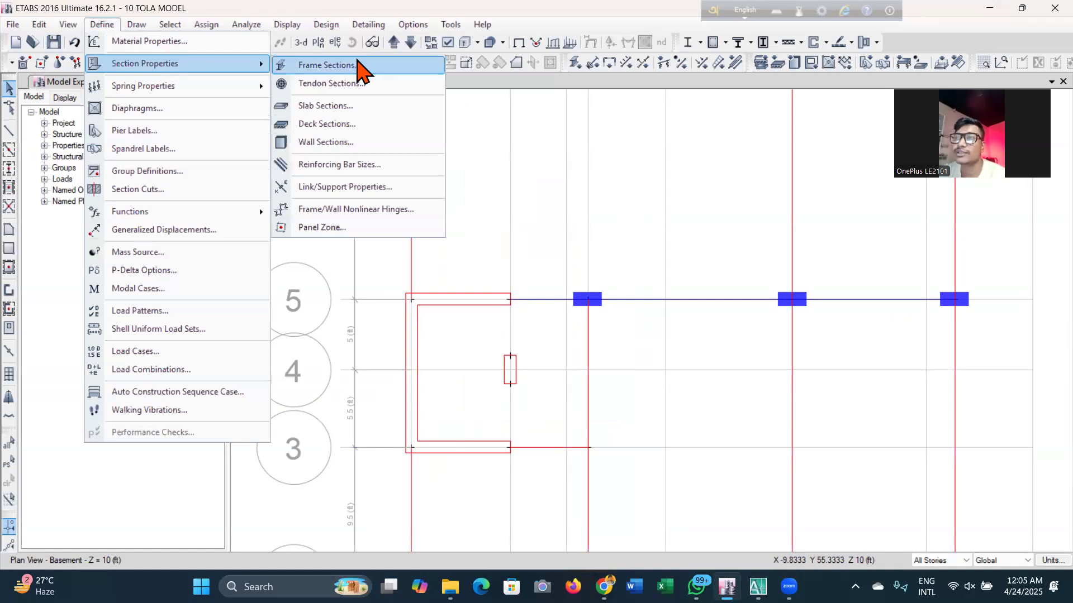
left_click(358, 65)
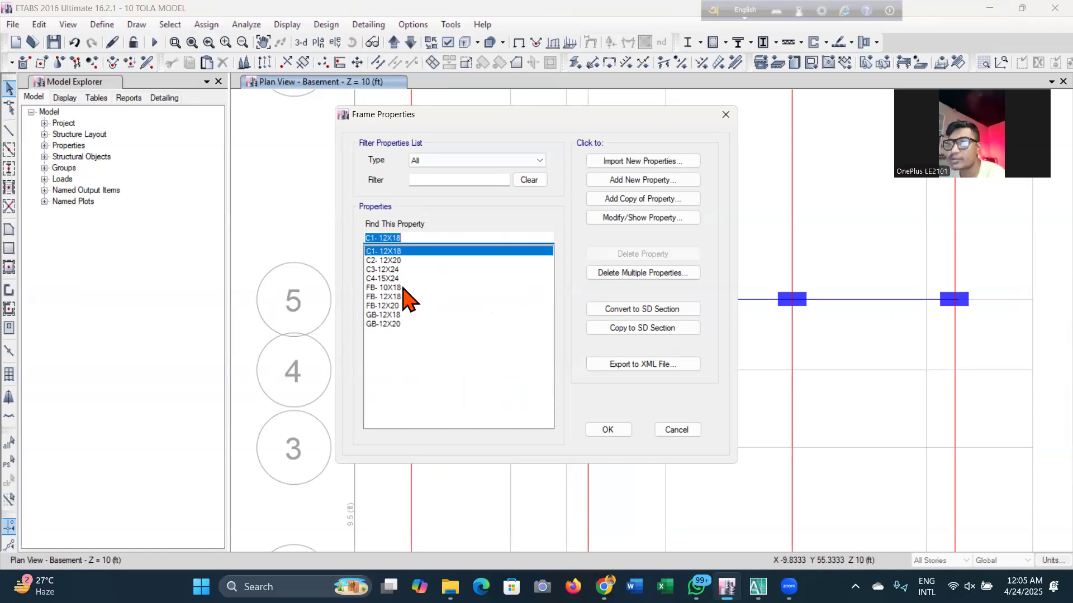
left_click(391, 288)
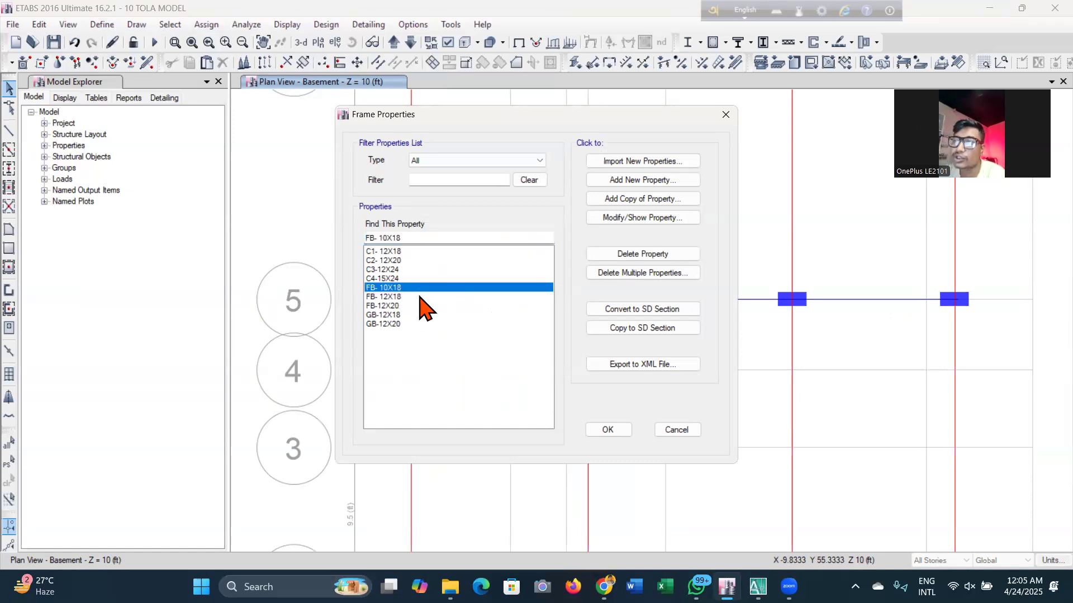
left_click(411, 306)
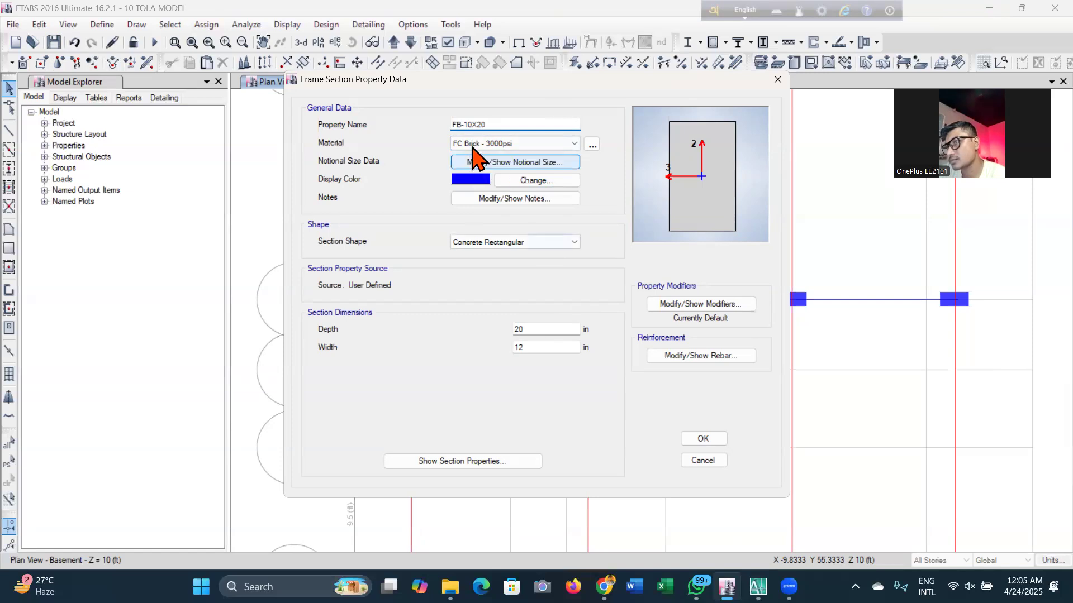
left_click(709, 440)
Copy the FB-10X20 section as FB-10X18 with a depth of 18 in and a width of 10 in
left_click(615, 200)
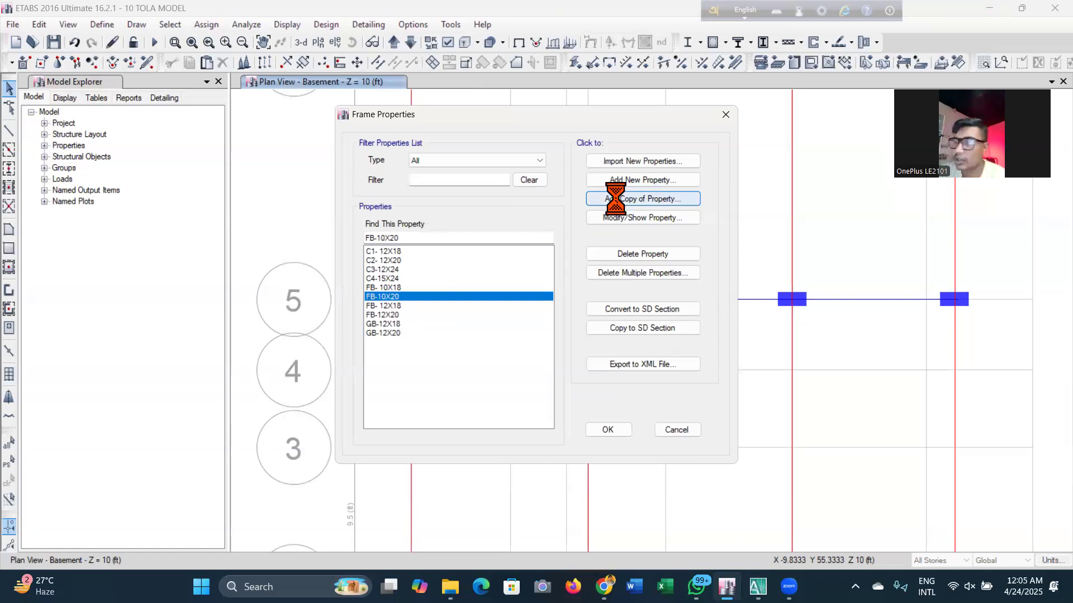
type("FB-10X18")
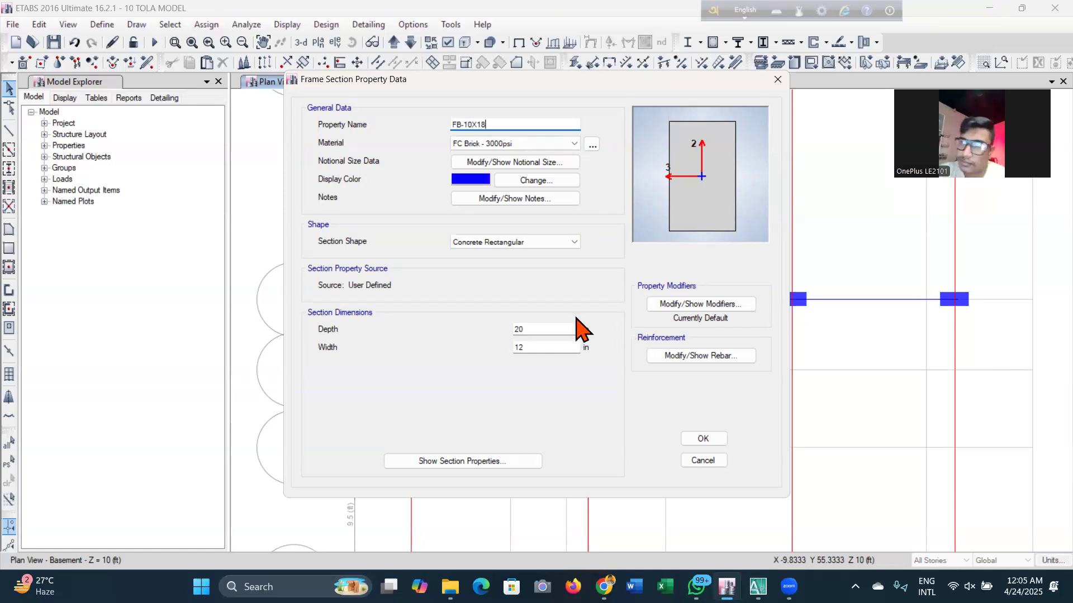
double_click(546, 329)
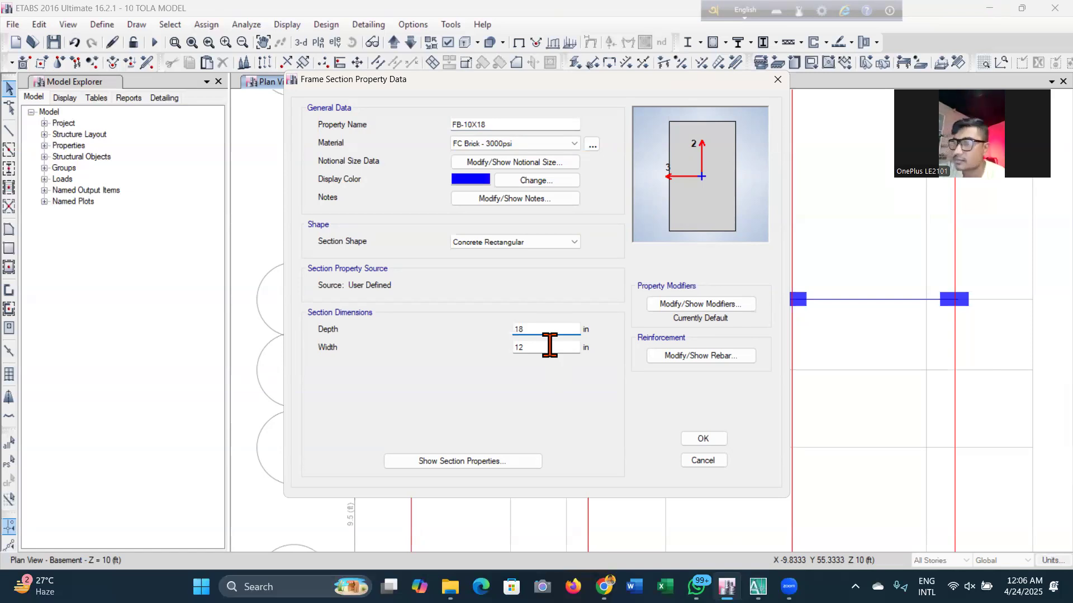
left_click(549, 346)
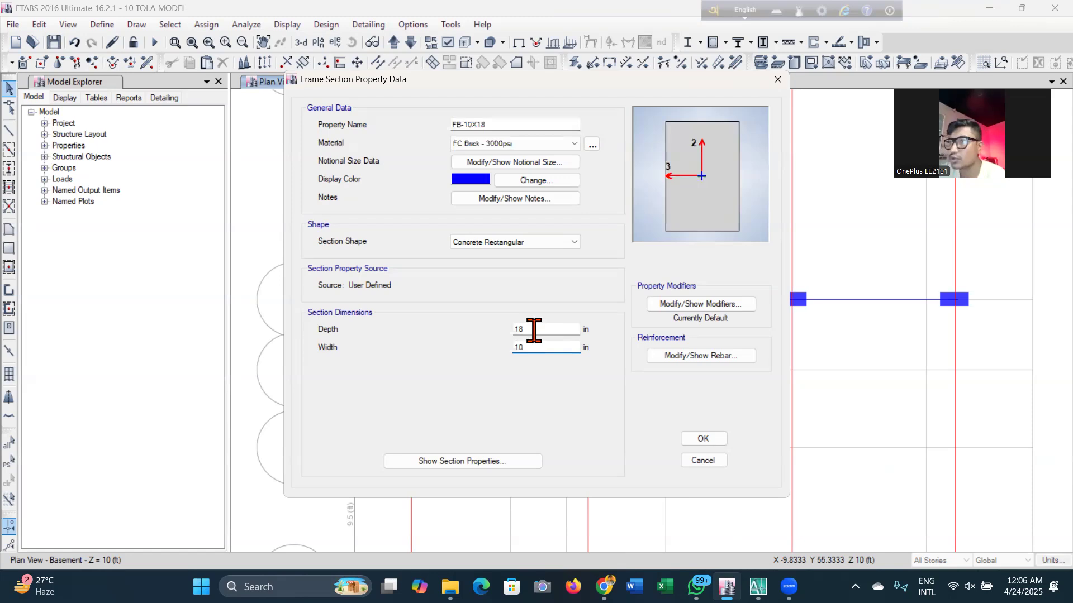
left_click(703, 439)
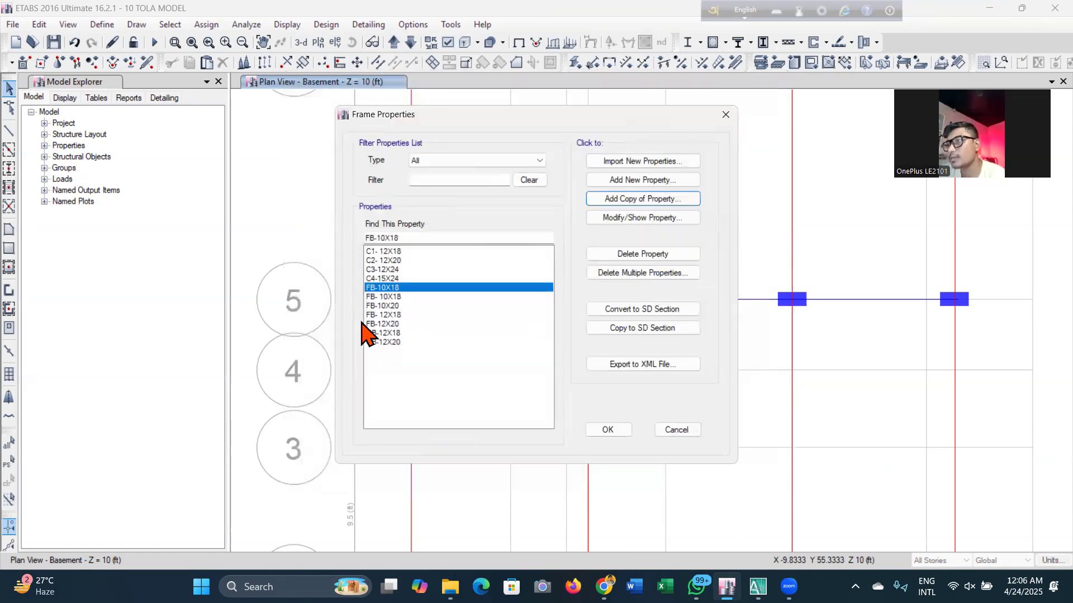
Check the material and dimensions of the new FB-10X18 section
left_click(411, 297)
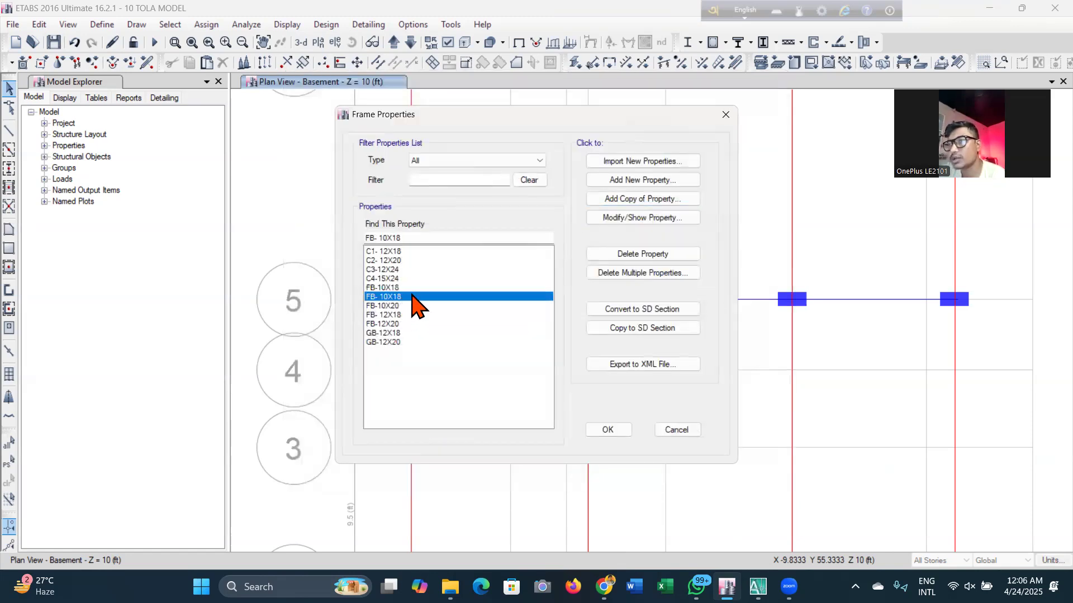
left_click(409, 288)
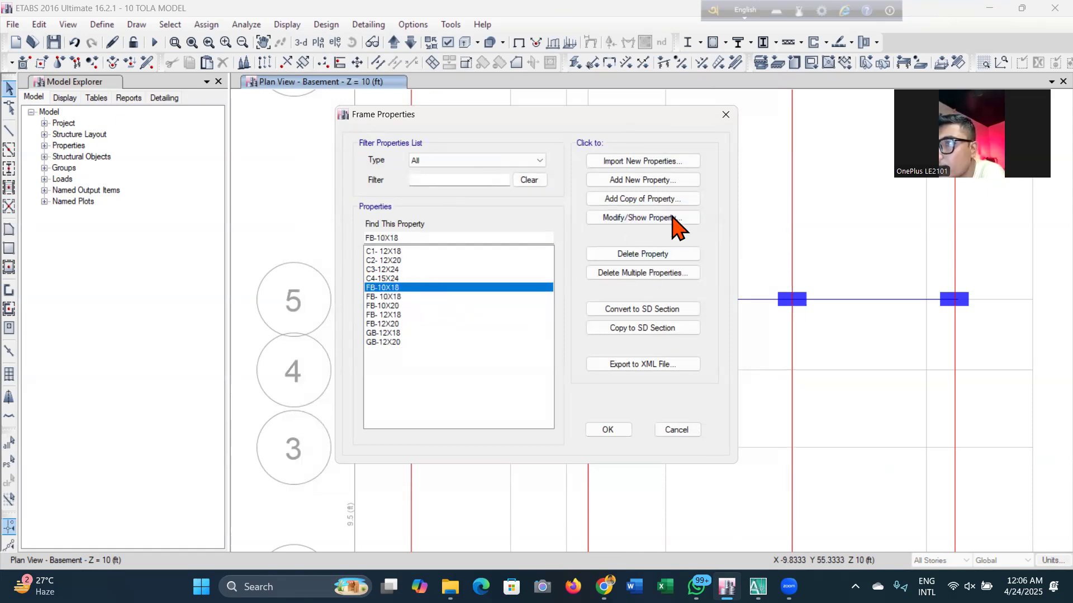
left_click(674, 219)
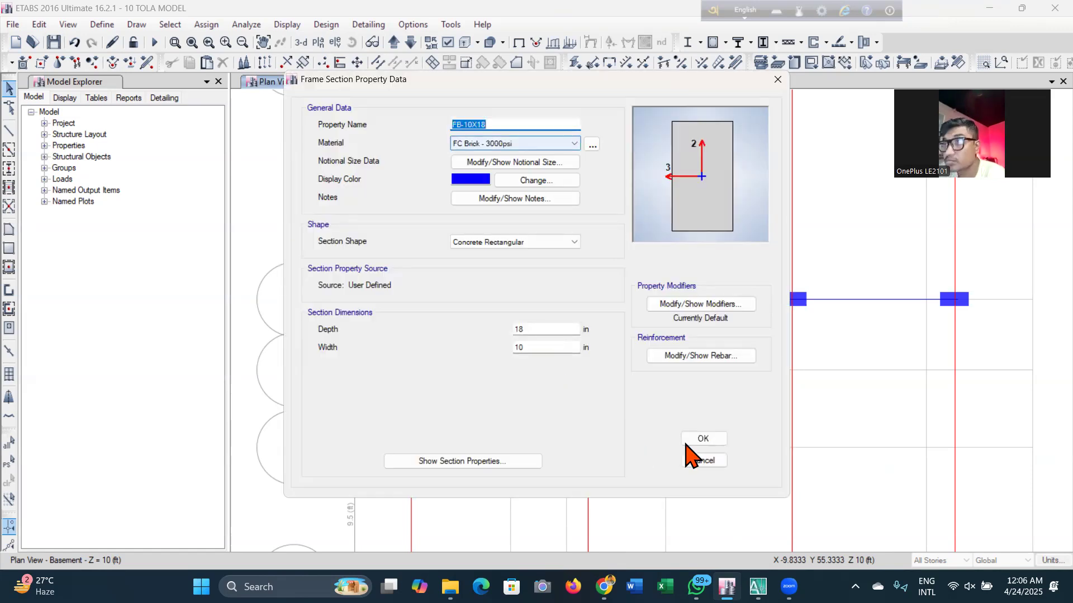
left_click(704, 440)
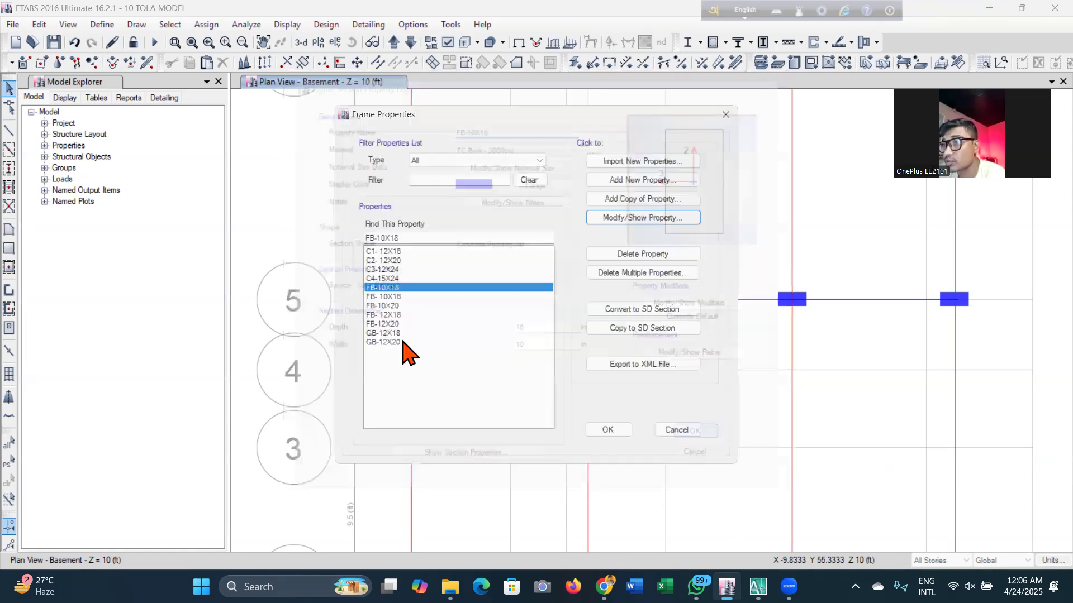
Rename the older FB- 10X18 section to FB- 10X20, set its depth to 20 in and width to 10 in, and save the model
left_click(416, 296)
left_click(664, 221)
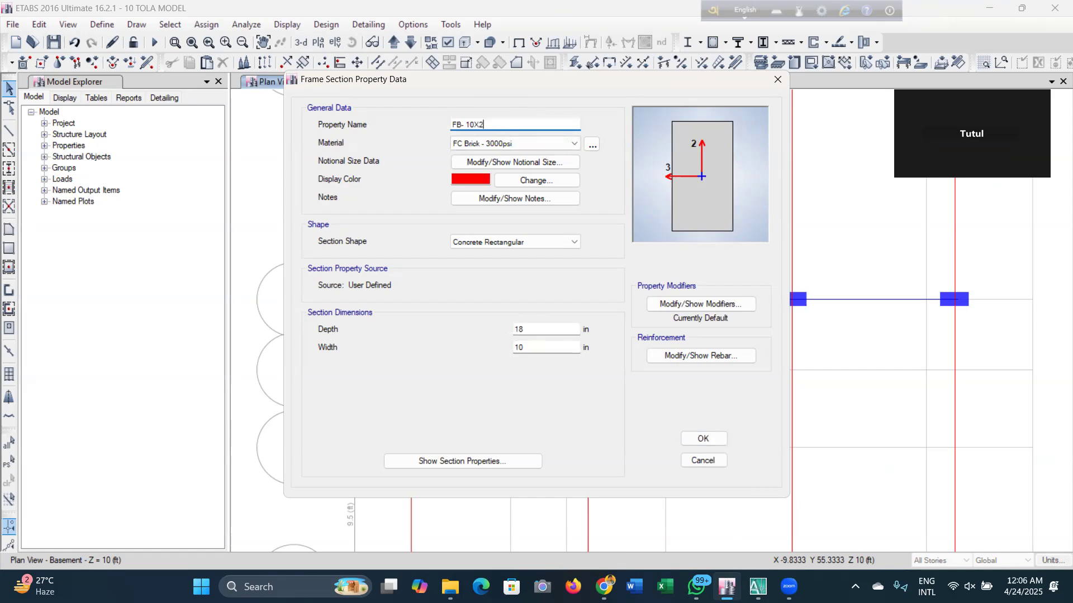
double_click(539, 331)
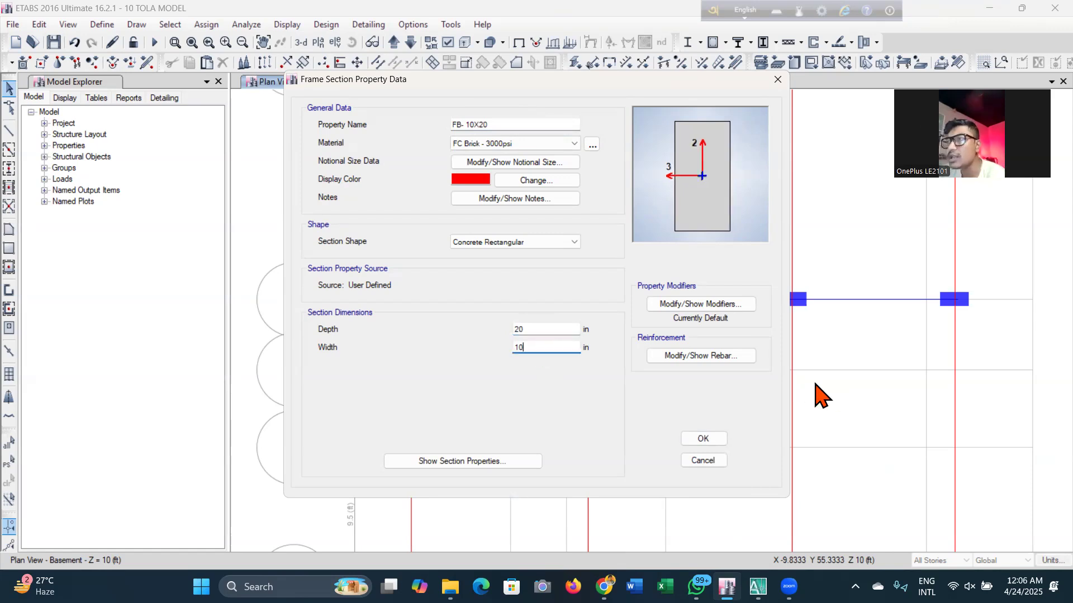
left_click(712, 443)
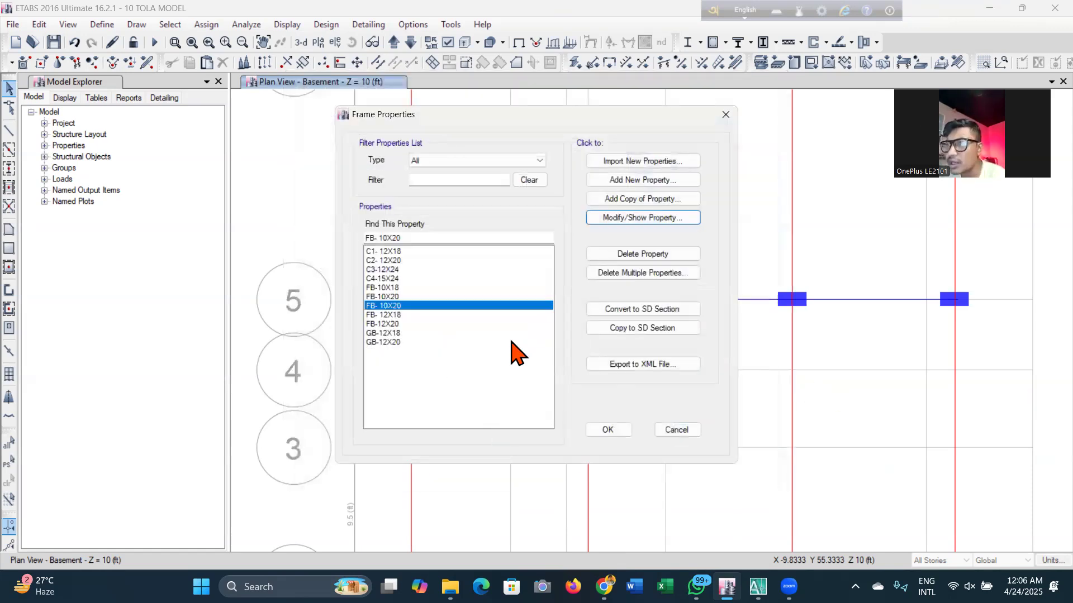
left_click(607, 430)
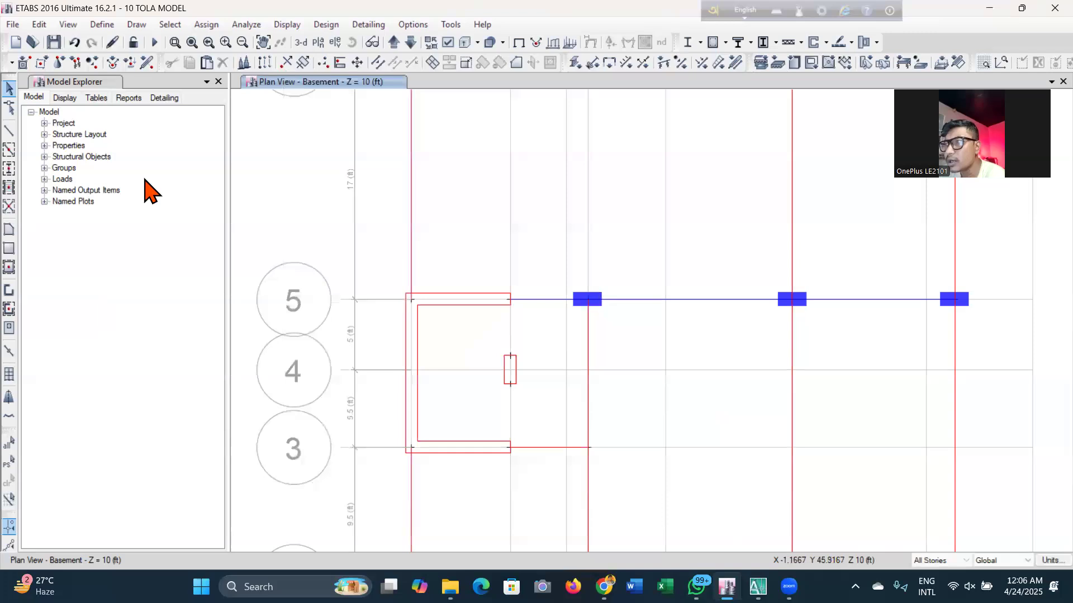
left_click(54, 43)
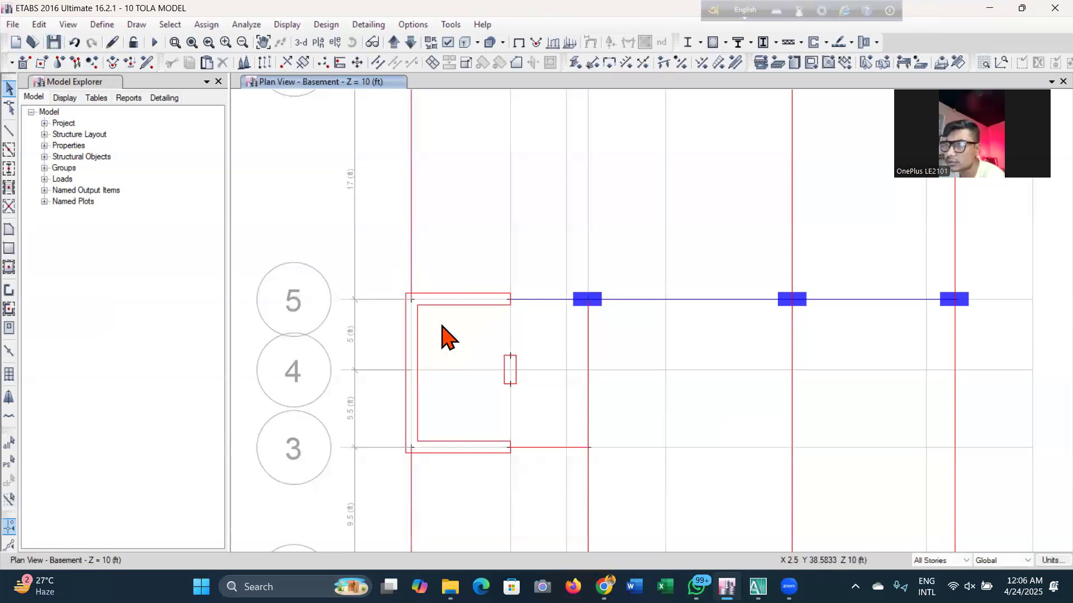
Draw FB-10X20 beams along the shear wall on grid A from 3 to 5 and on grid 5 from A to B
scroll(495, 302, "down", 3)
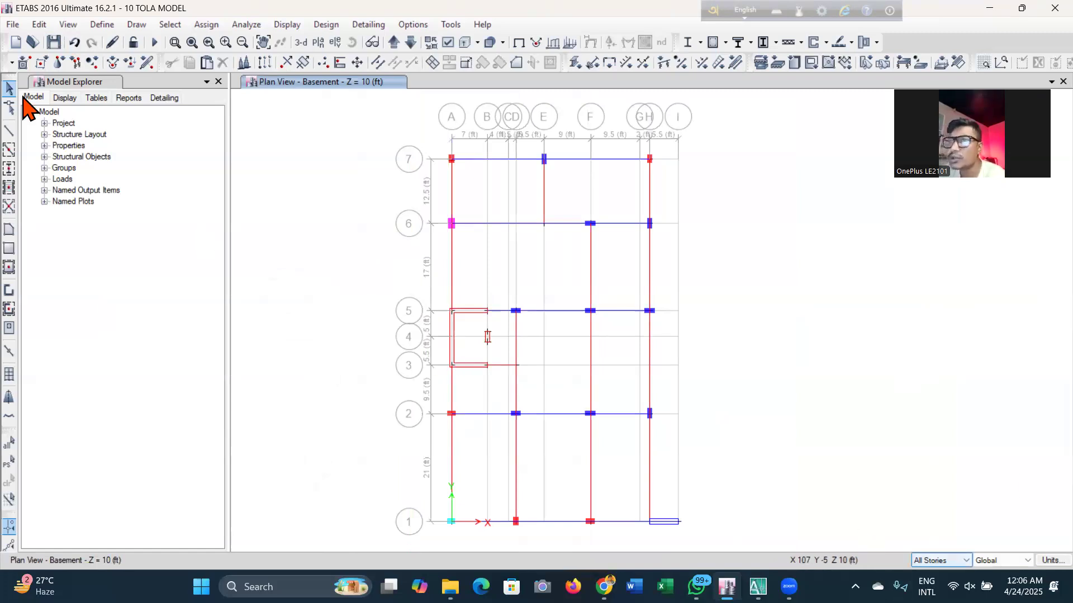
left_click(9, 132)
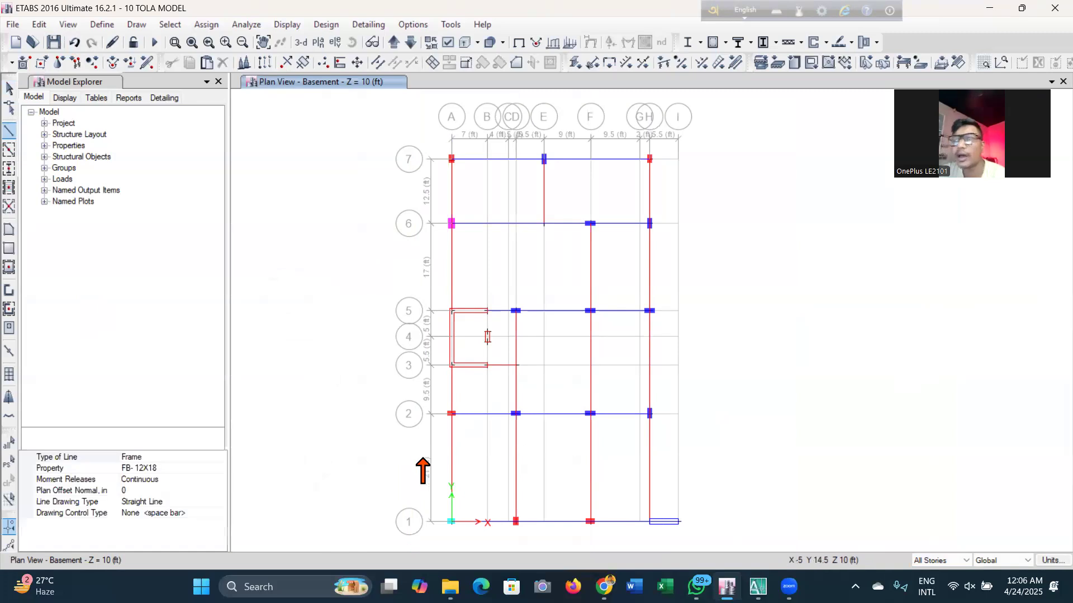
left_click(207, 471)
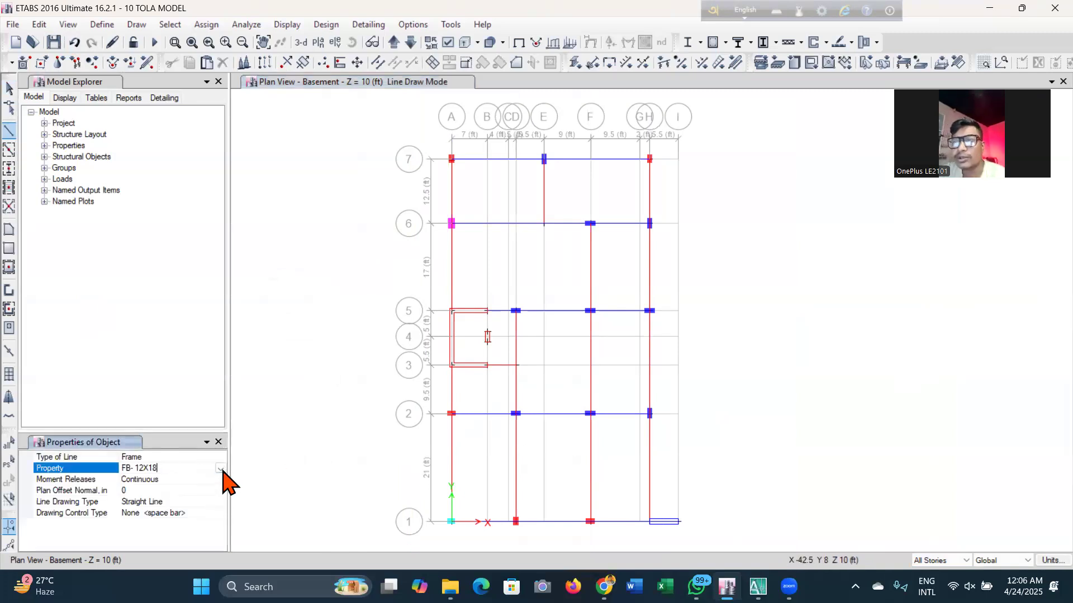
left_click(174, 503)
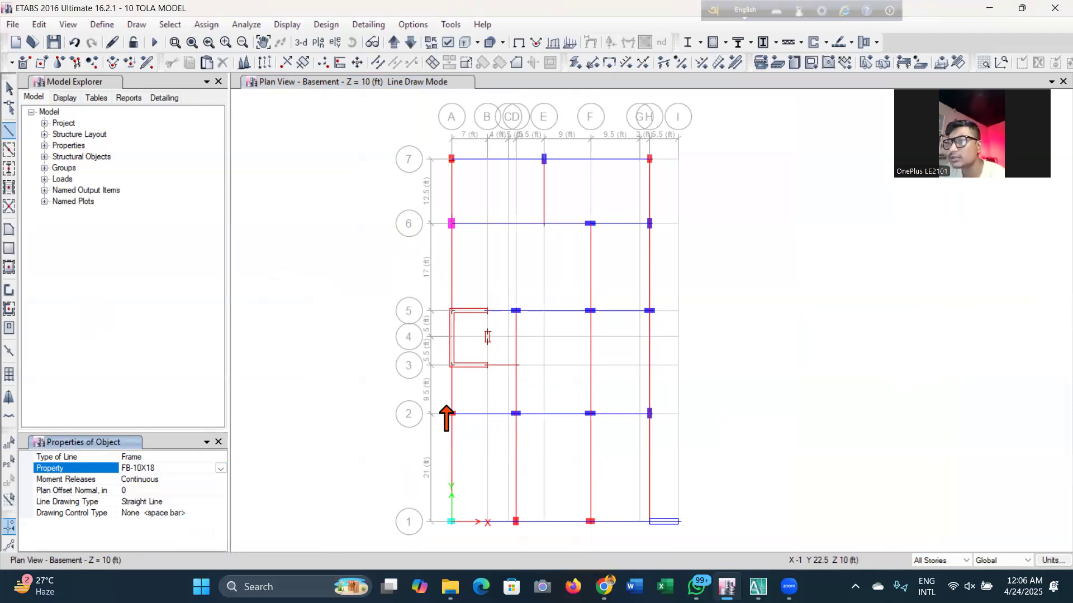
left_click(220, 469)
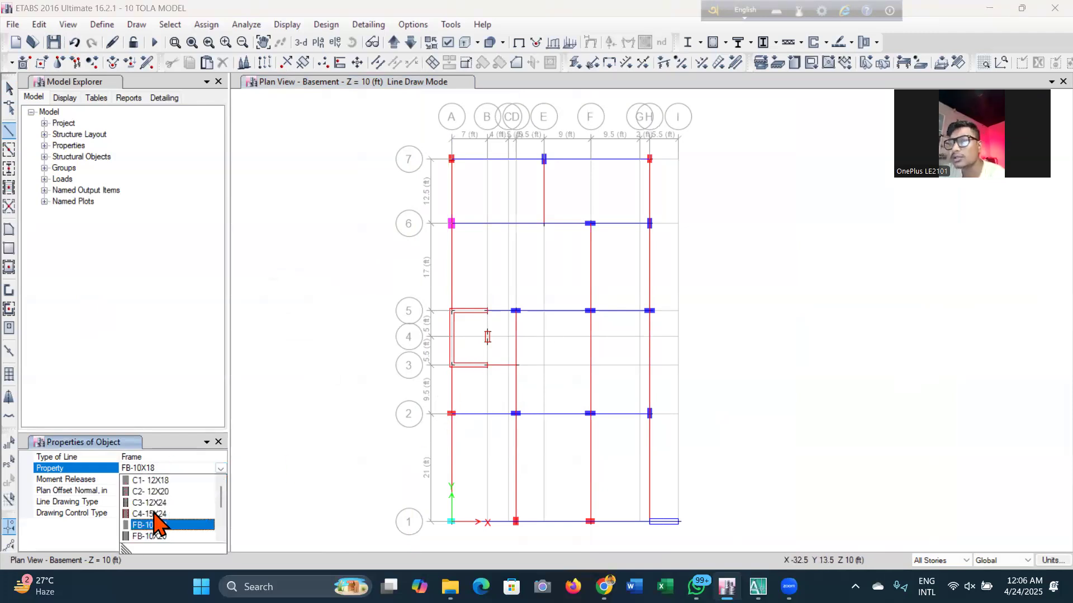
left_click(163, 537)
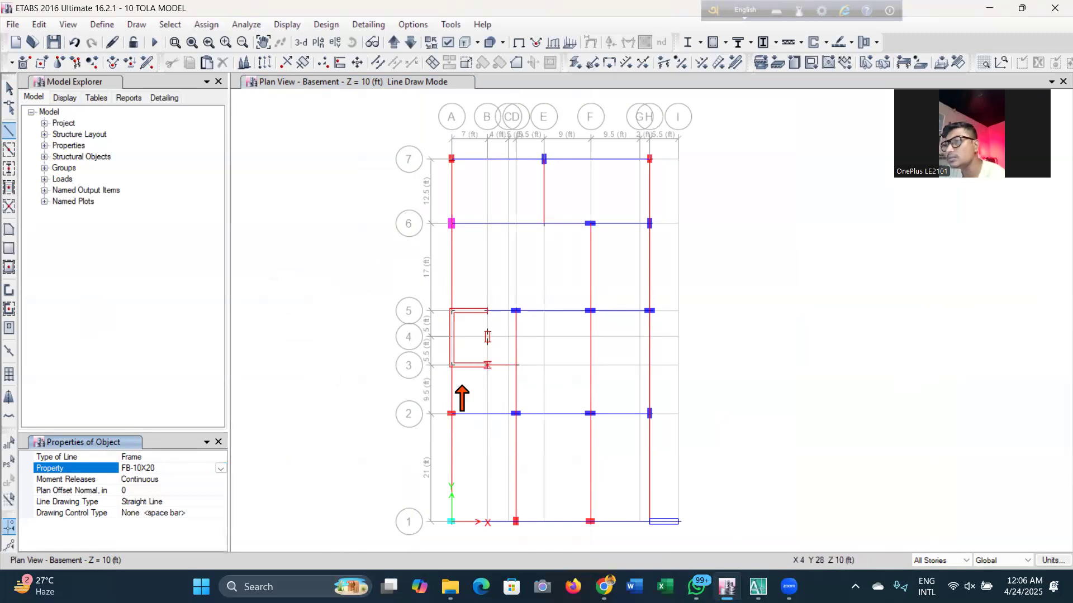
scroll(455, 394, "up", 5)
scroll(402, 416, "down", 3)
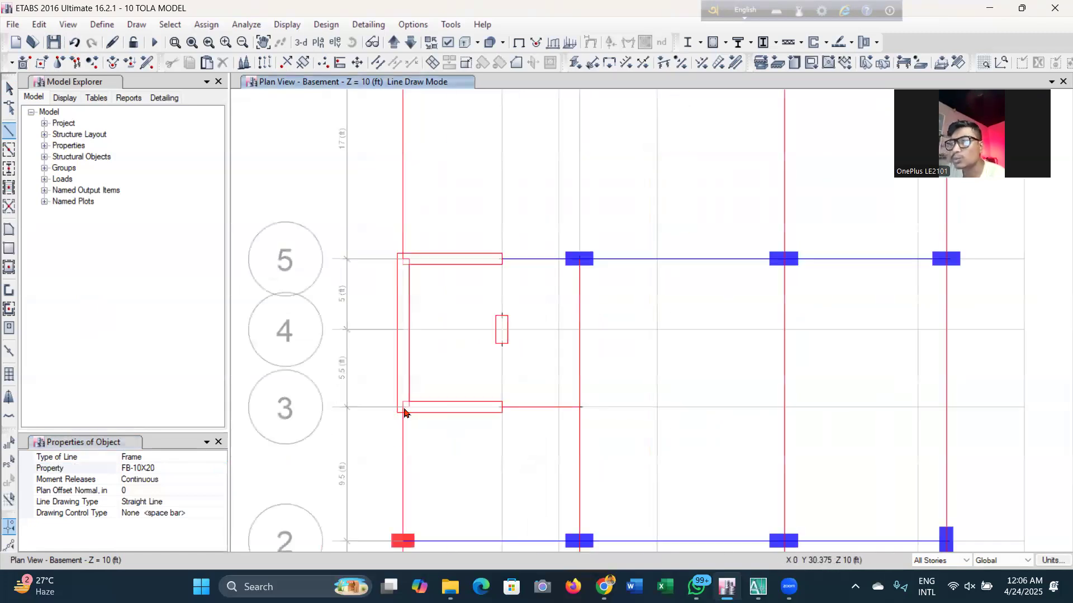
left_click(400, 400)
left_click(403, 258)
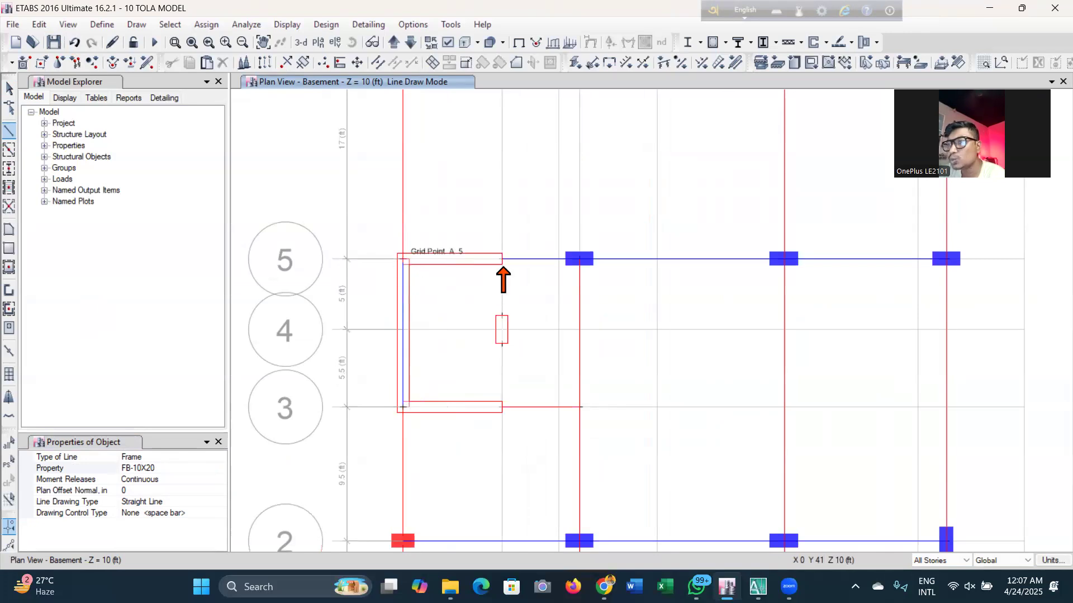
left_click(502, 260)
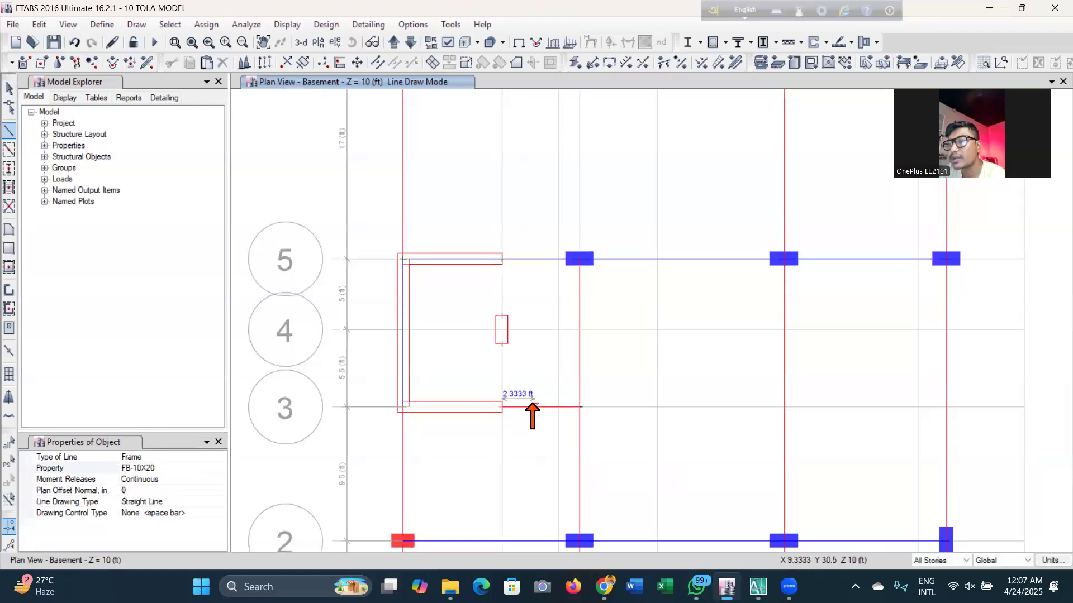
Draw an FB-10X18 beam along the shear wall on grid 3 from A to B
scroll(546, 371, "down", 3)
scroll(545, 386, "up", 3)
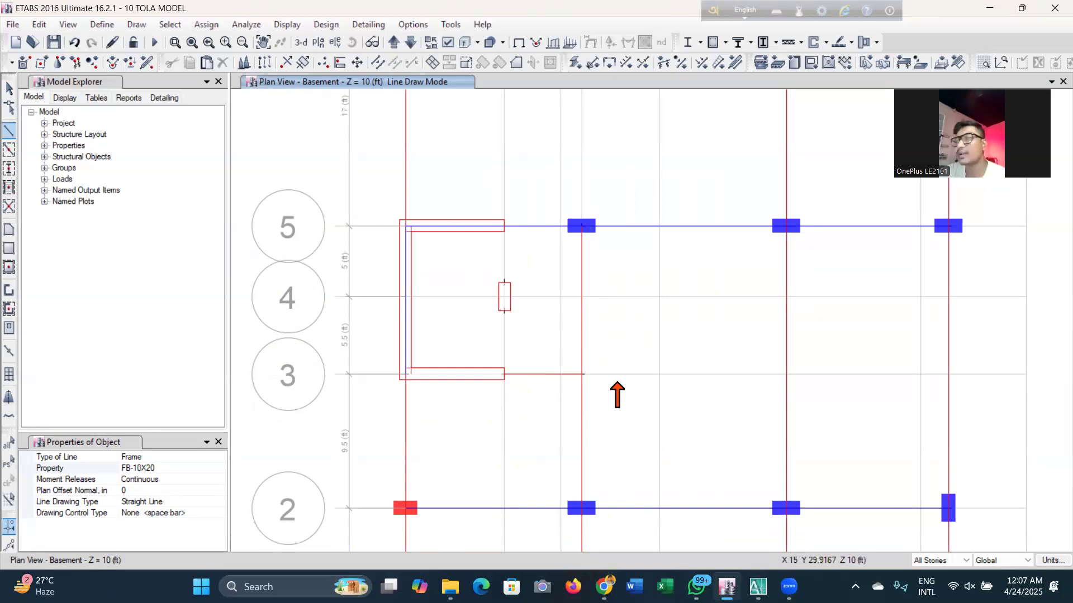
left_click(184, 468)
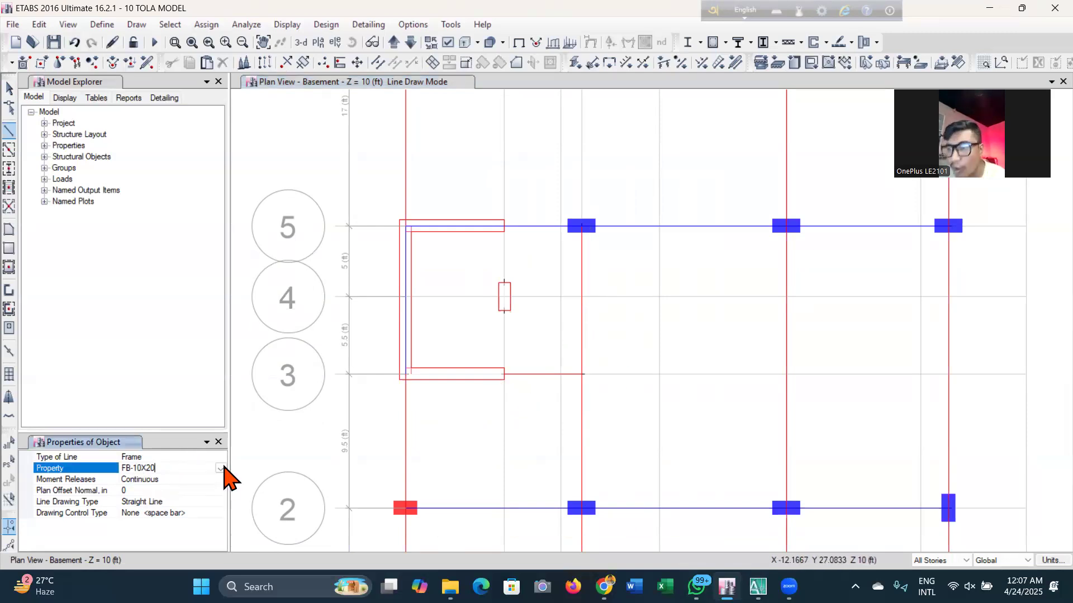
left_click(221, 468)
left_click(162, 527)
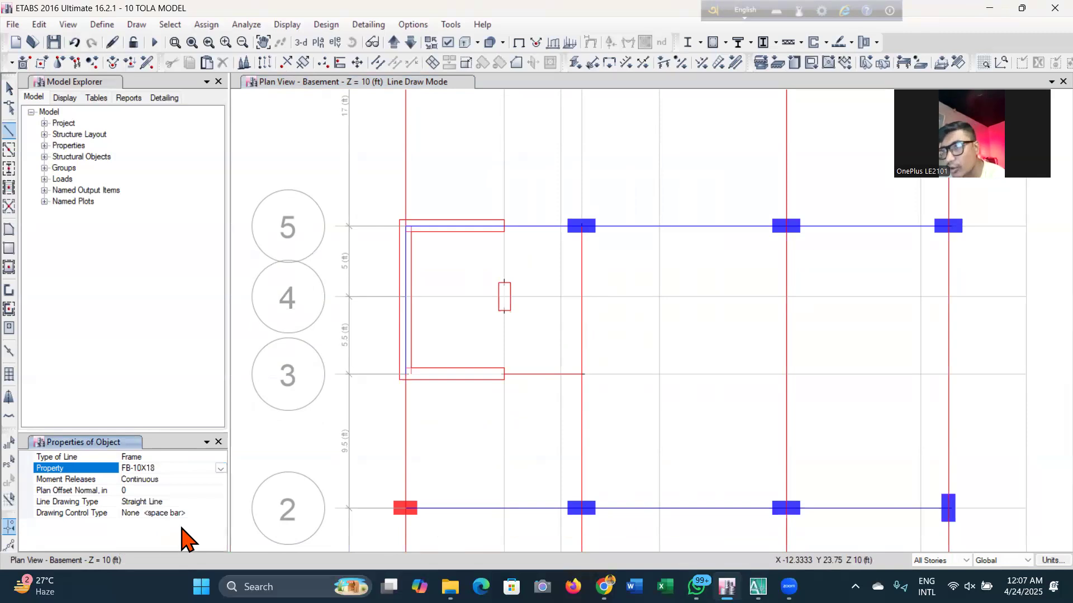
left_click(407, 376)
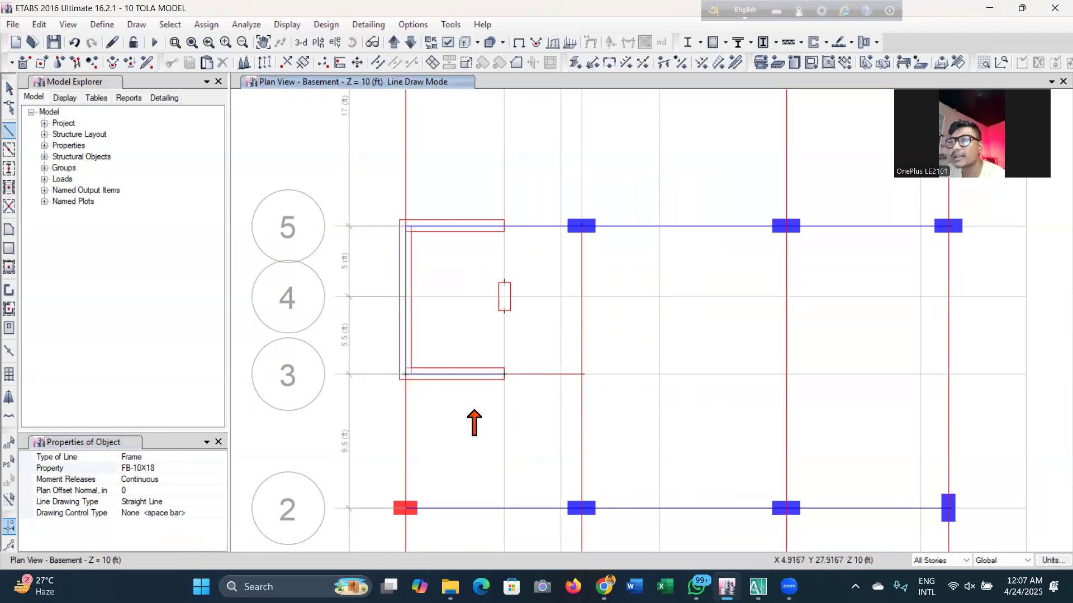
Leave beam drawing and save the model with the added shear wall beams
scroll(477, 413, "down", 3)
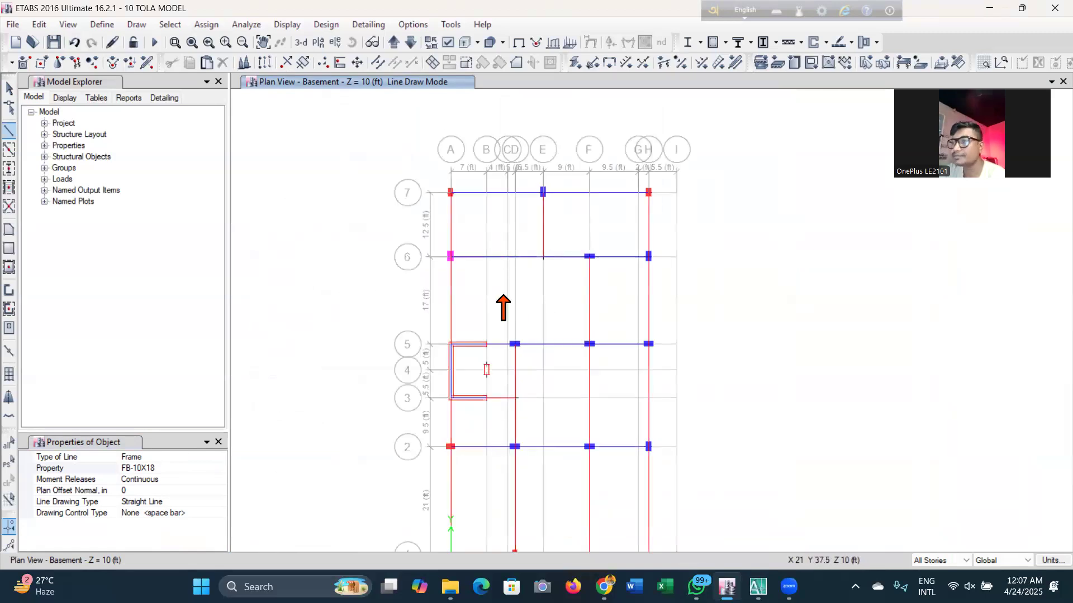
scroll(518, 366, "down", 3)
scroll(524, 363, "up", 3)
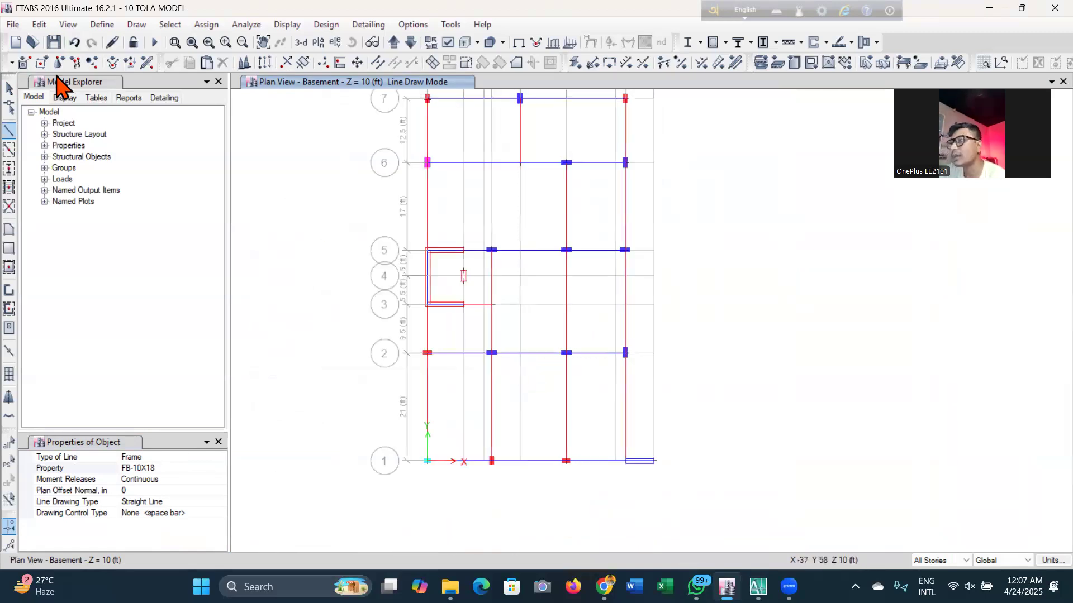
left_click(10, 88)
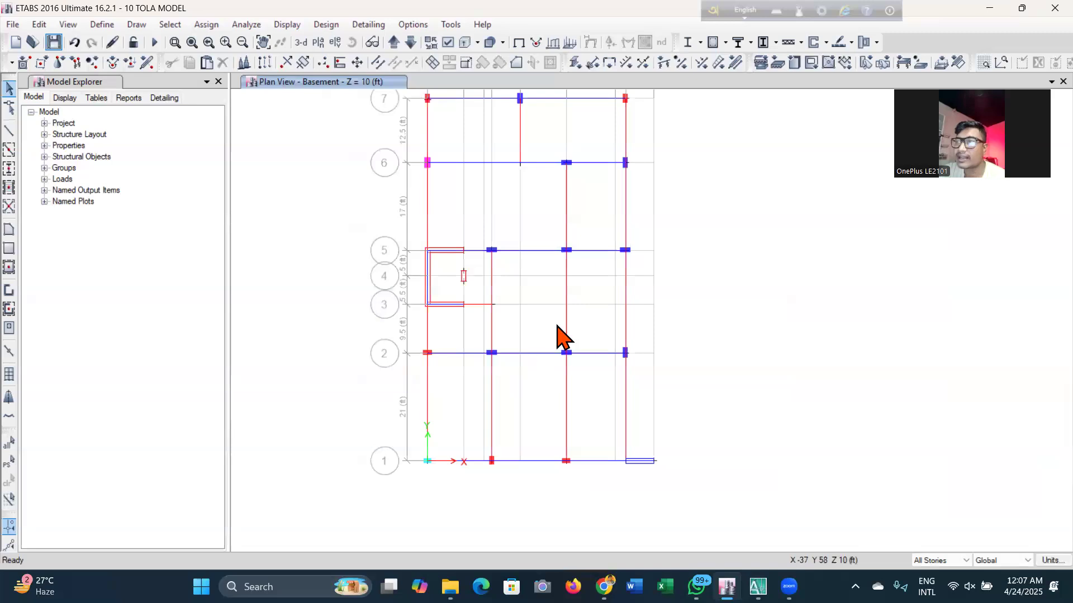
middle_click_drag(659, 380, 773, 388)
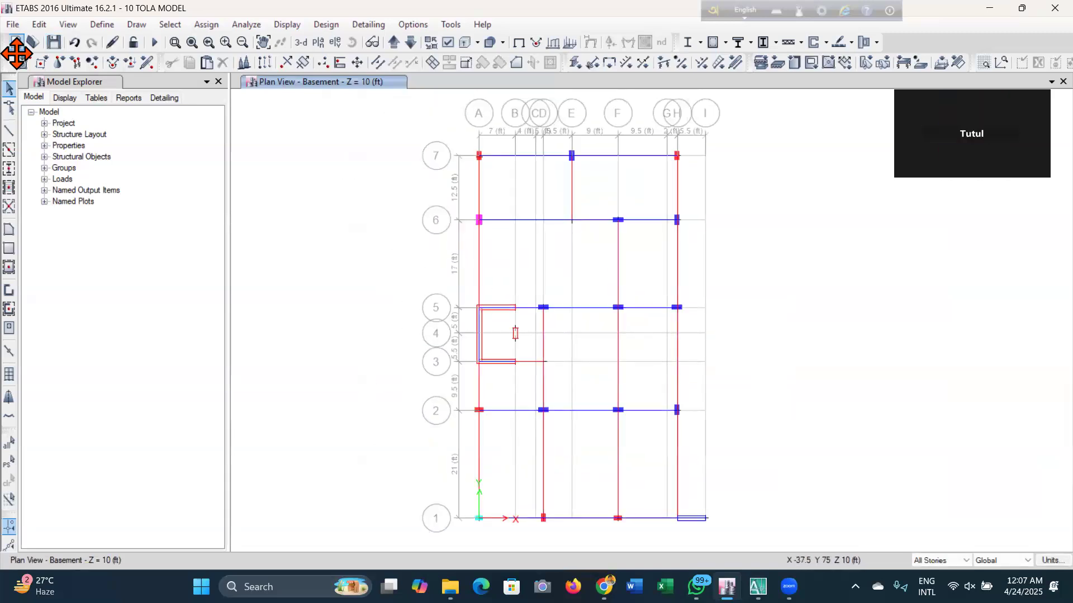
Save the model and rotate the 3-D view to inspect the building's beams and shear walls
left_click(54, 42)
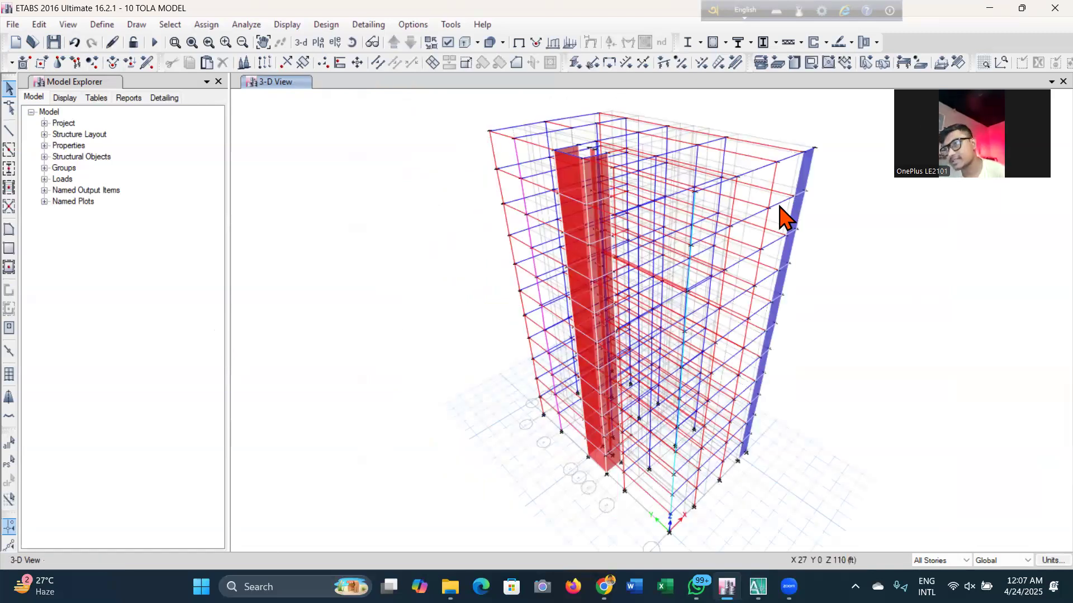
left_click(352, 42)
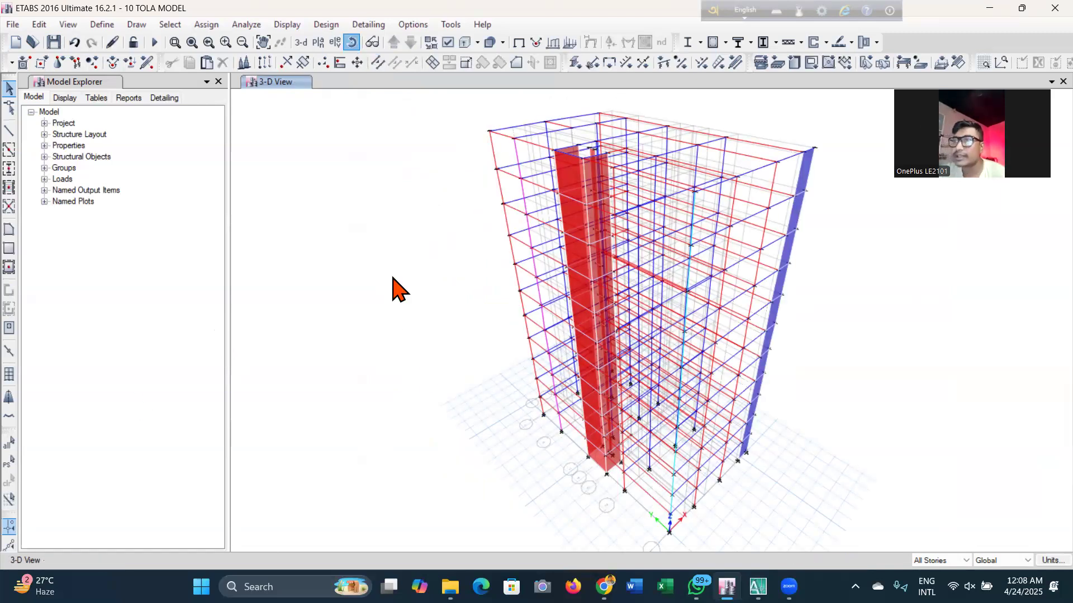
left_click_drag(364, 458, 333, 505)
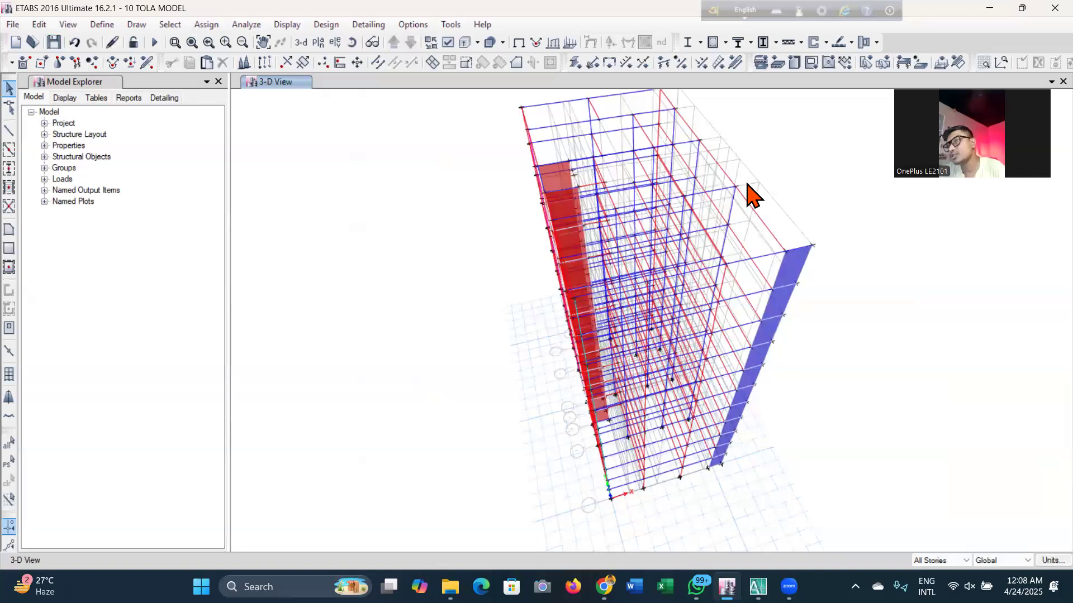
Open the plan view at the Base level and move up one story to the Basement plan
left_click(318, 43)
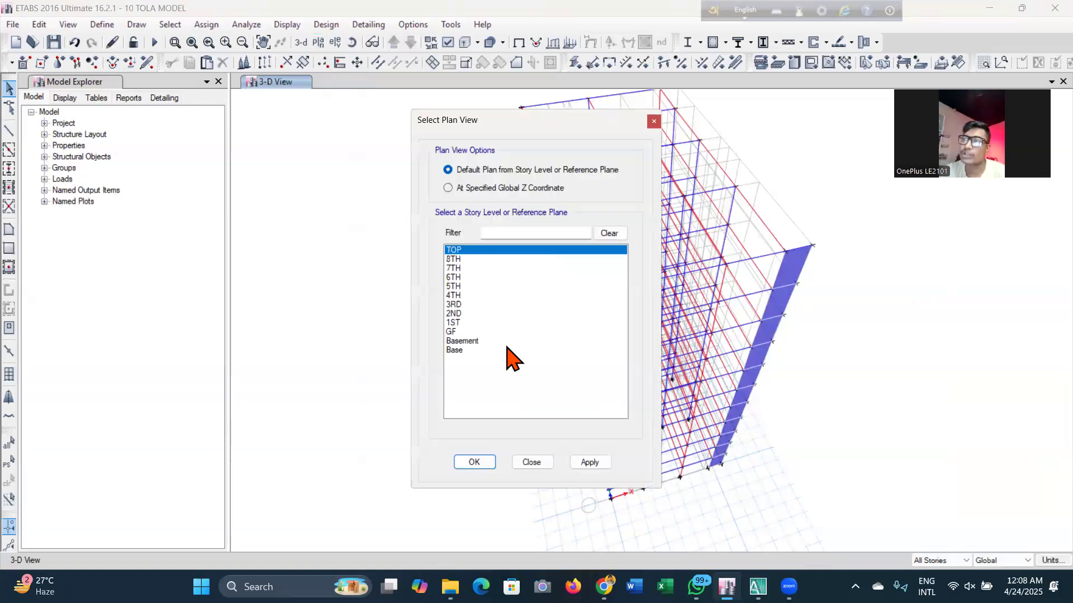
left_click(495, 349)
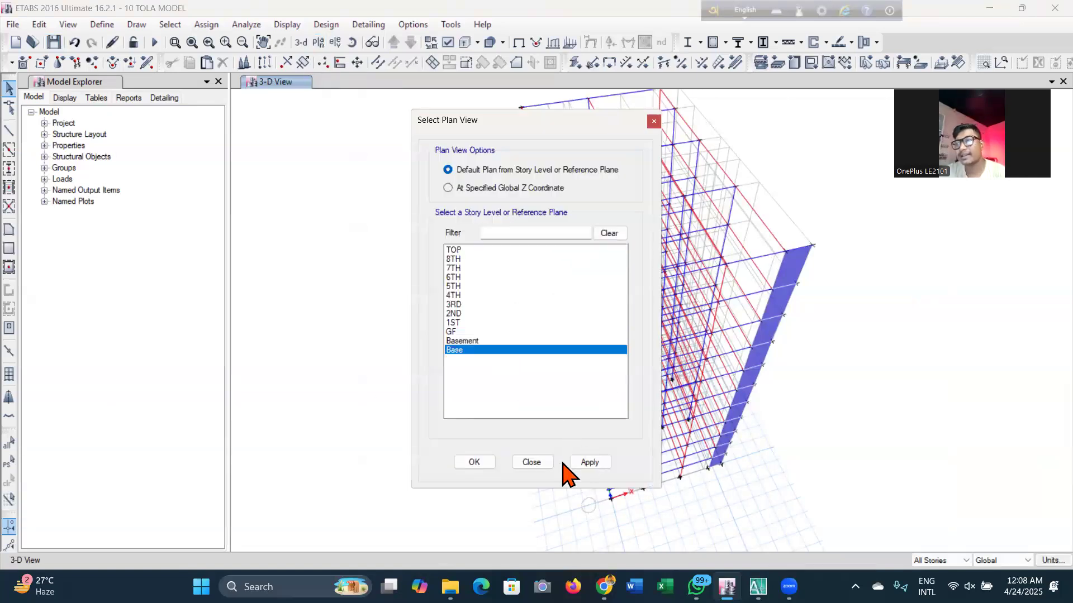
left_click(581, 462)
left_click(478, 462)
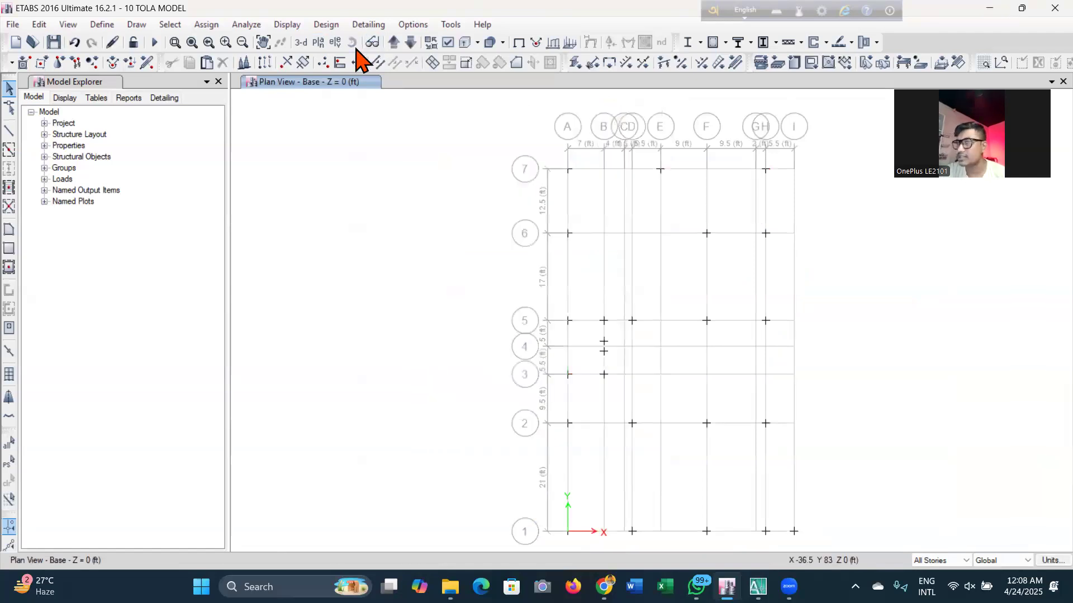
left_click(392, 44)
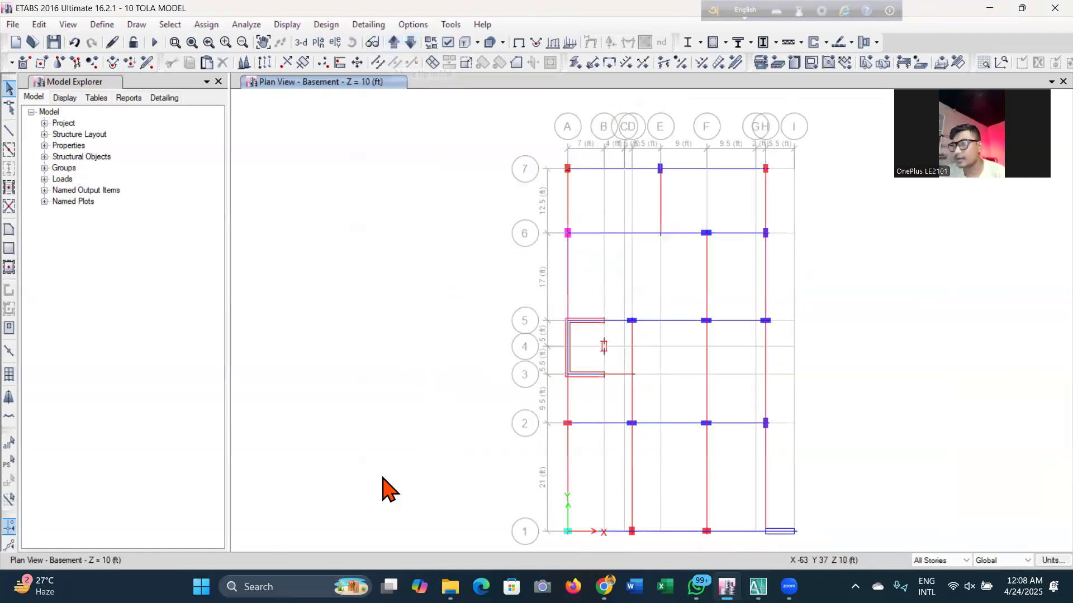
middle_click_drag(620, 461, 515, 445)
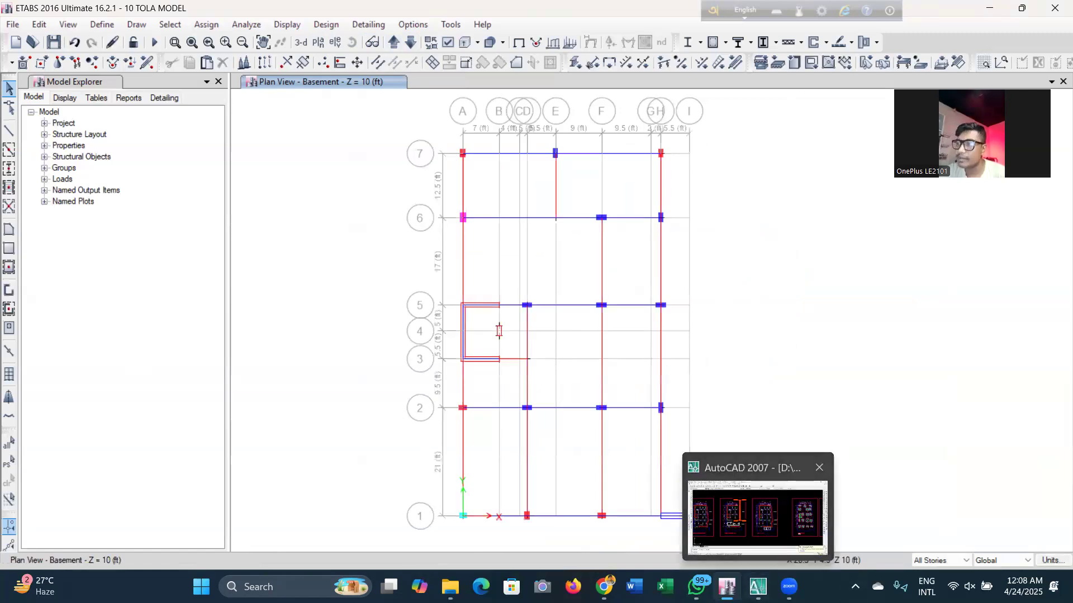
Switch to AutoCAD and delete the FB-12X18 beam on grid F between grids 6 and 7 from the floor beam layout plan
left_click(764, 539)
scroll(246, 330, "up", 8)
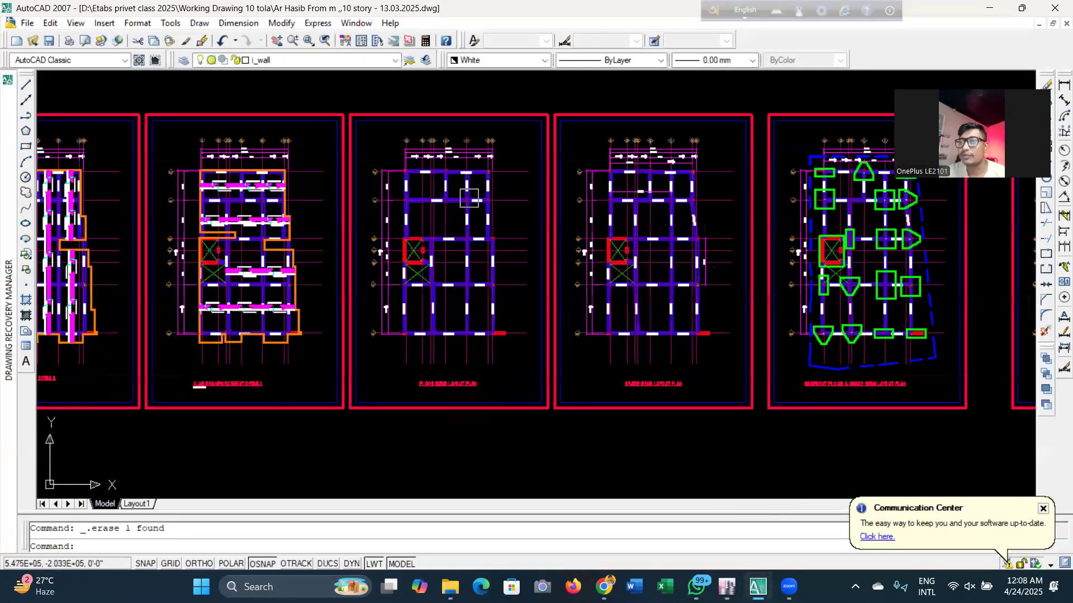
scroll(478, 159, "up", 8)
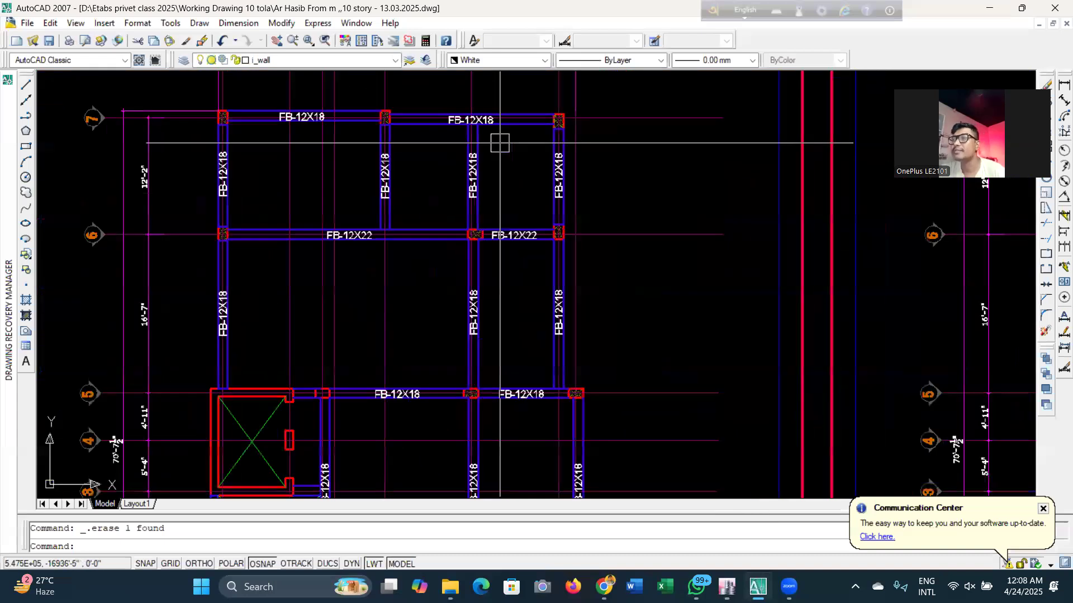
left_click(469, 131)
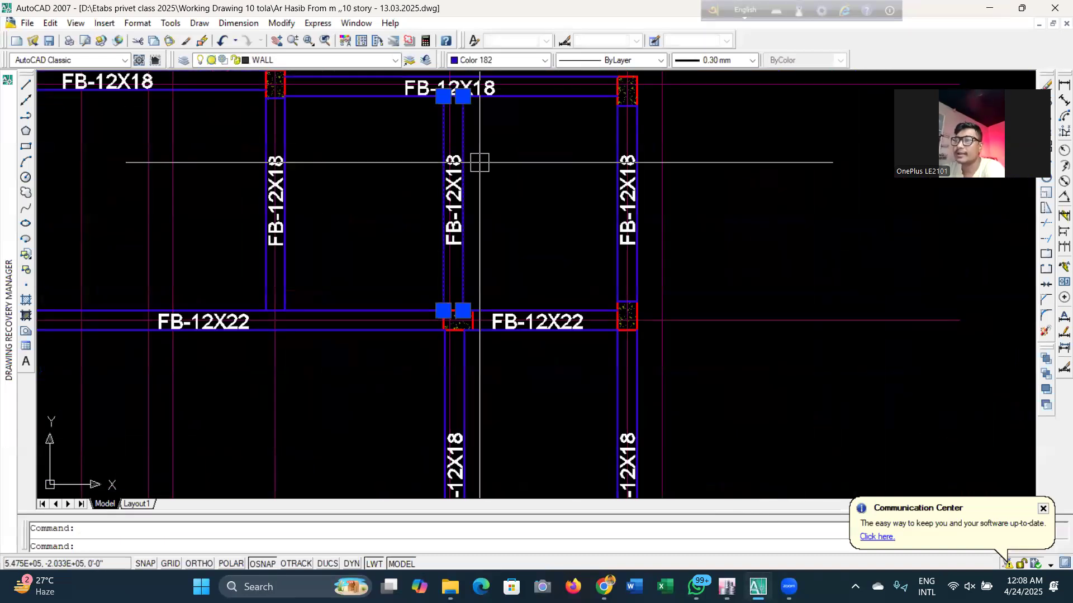
key("Delete")
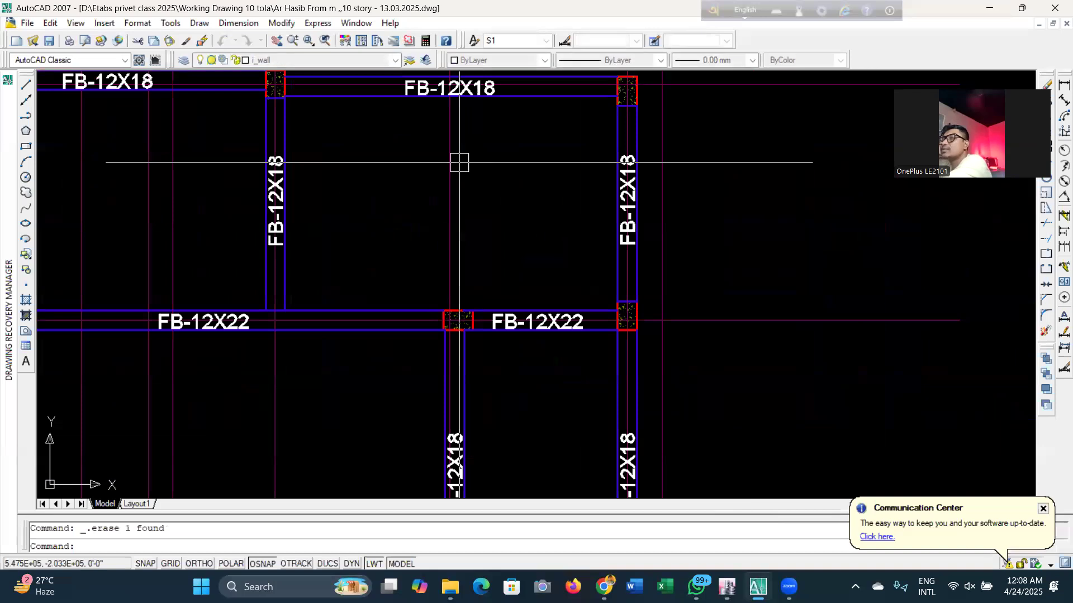
Compare the beam arrangement in the floor and grade beam layout plans, and return to ETABS
scroll(480, 224, "down", 2)
scroll(460, 246, "down", 5)
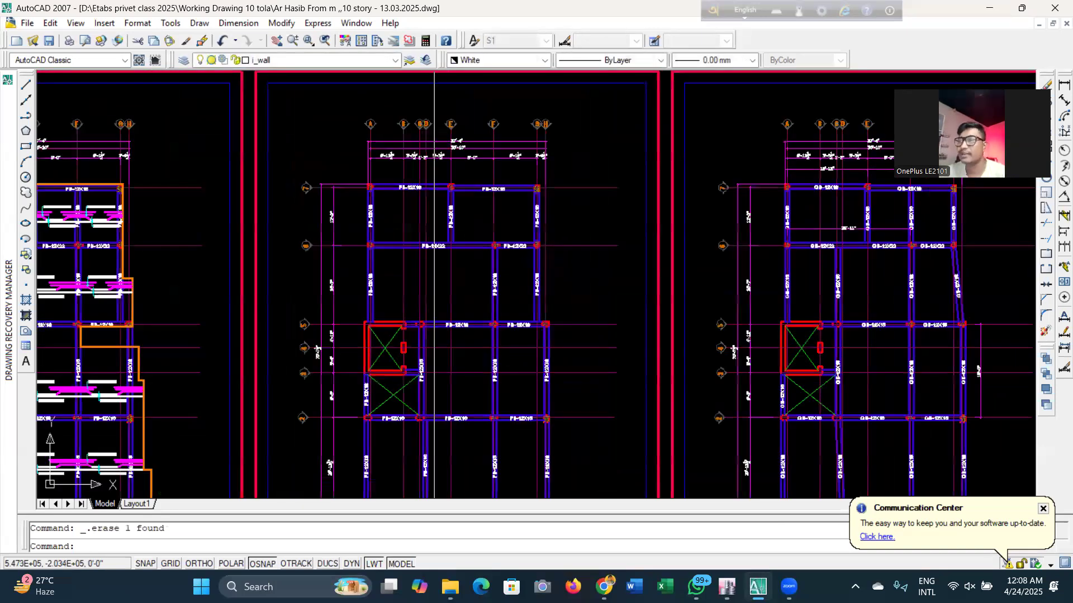
scroll(426, 220, "up", 2)
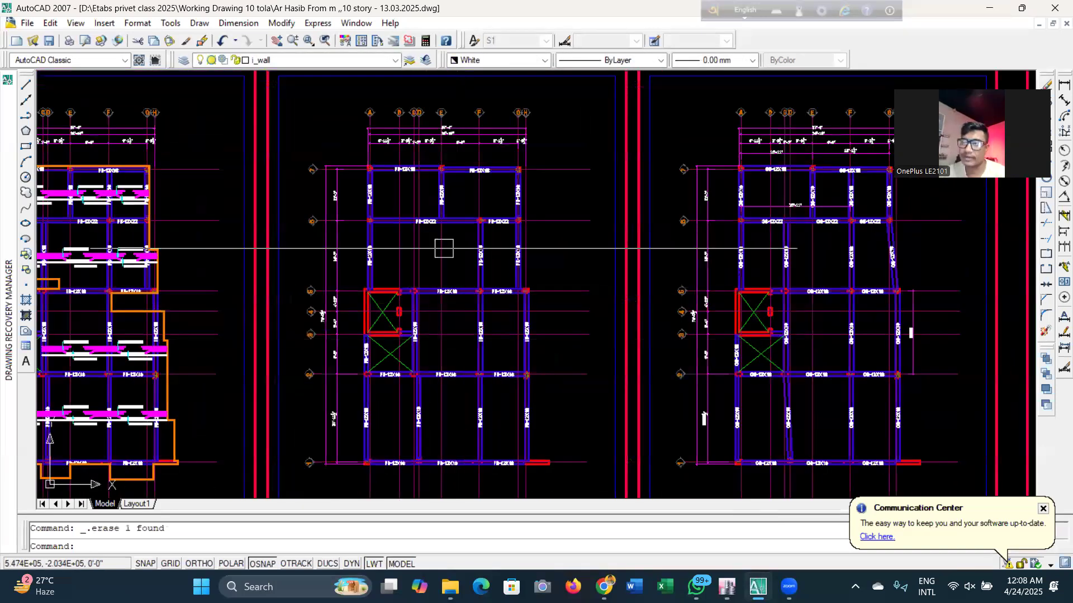
scroll(383, 302, "down", 3)
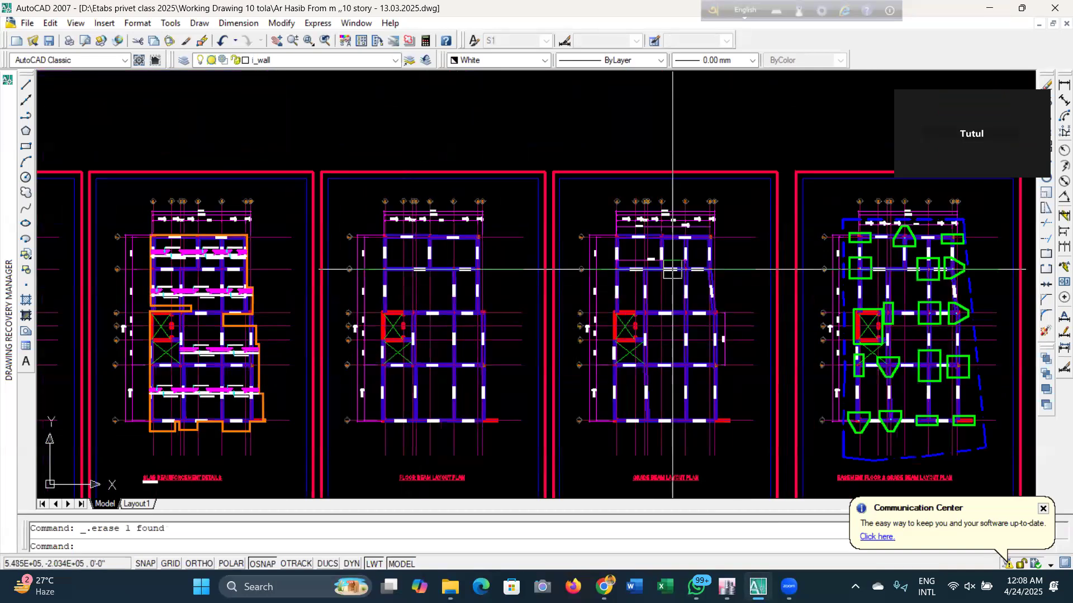
scroll(639, 293, "up", 8)
scroll(754, 103, "down", 5)
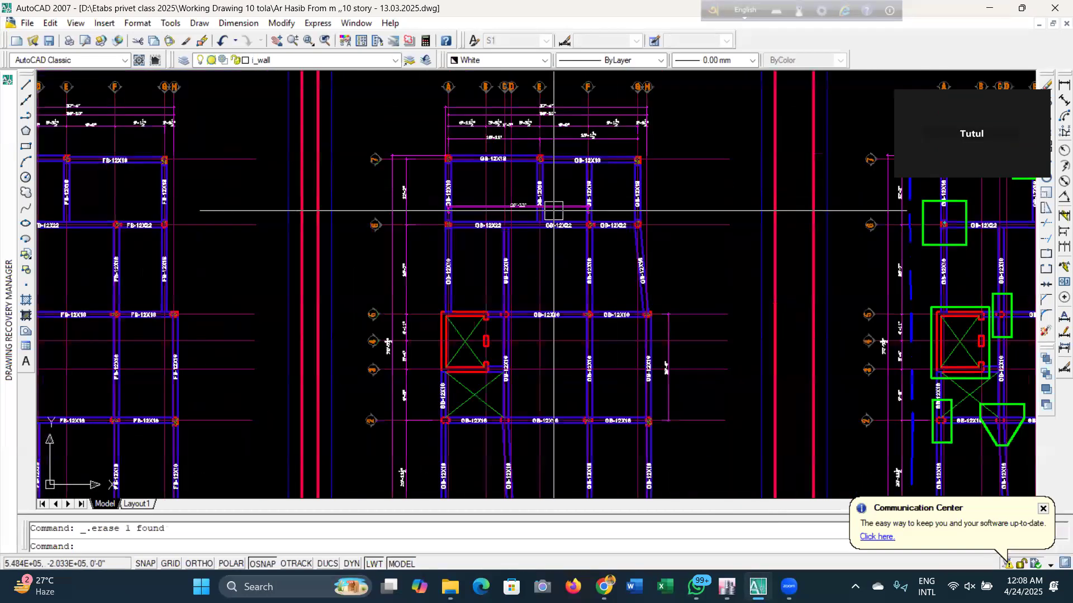
left_click(988, 8)
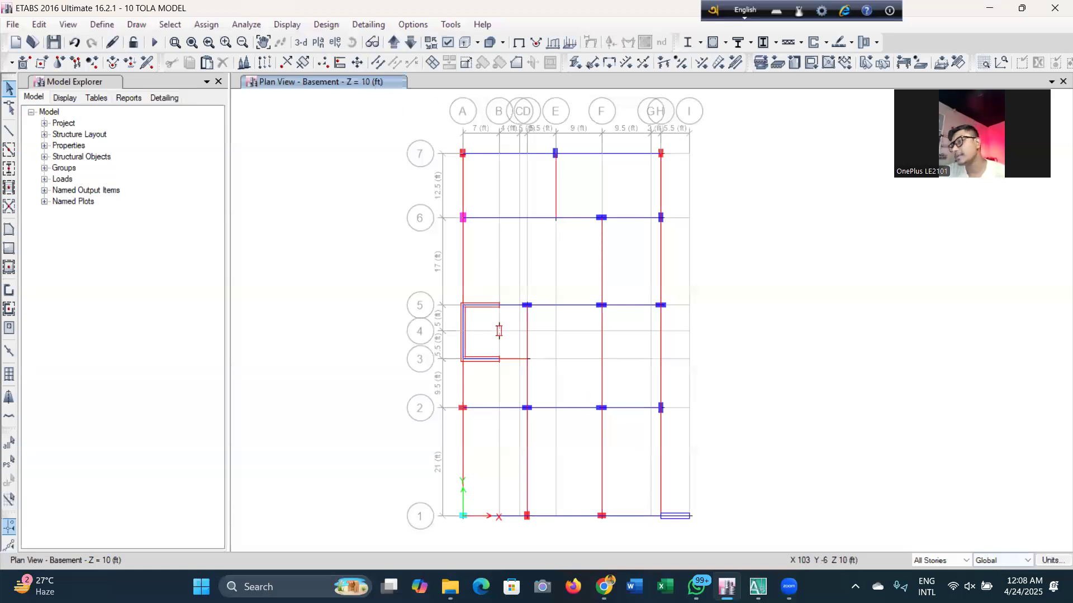
Limit the story scope to One Story and select the X-direction beams on grids 7, 6, 2 and 1 and on grid 5 from D to H
left_click(941, 561)
left_click(929, 573)
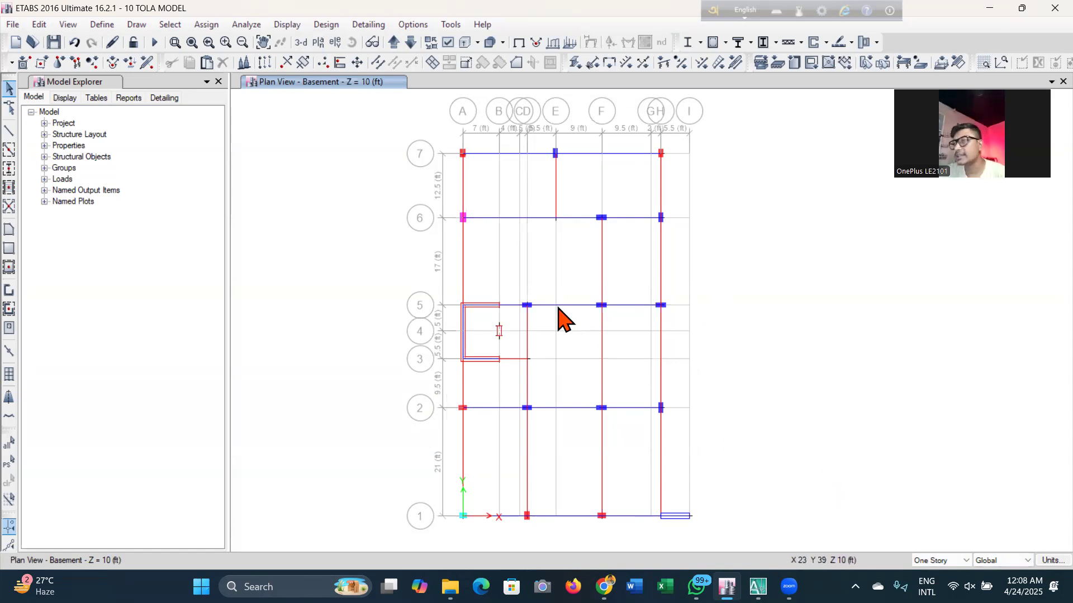
left_click(505, 153)
left_click(593, 153)
left_click(518, 217)
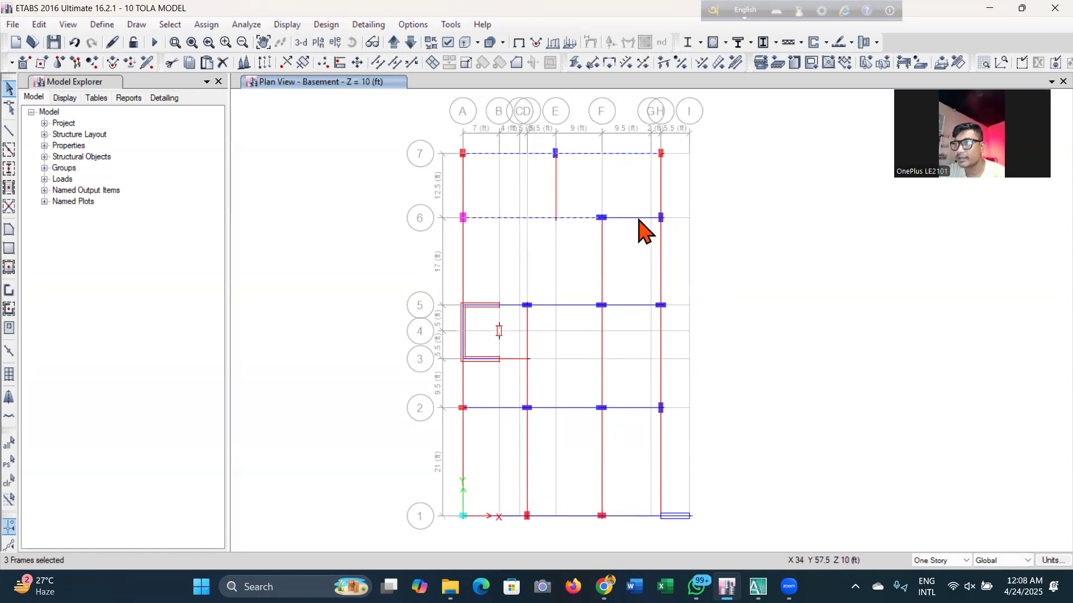
left_click(556, 175)
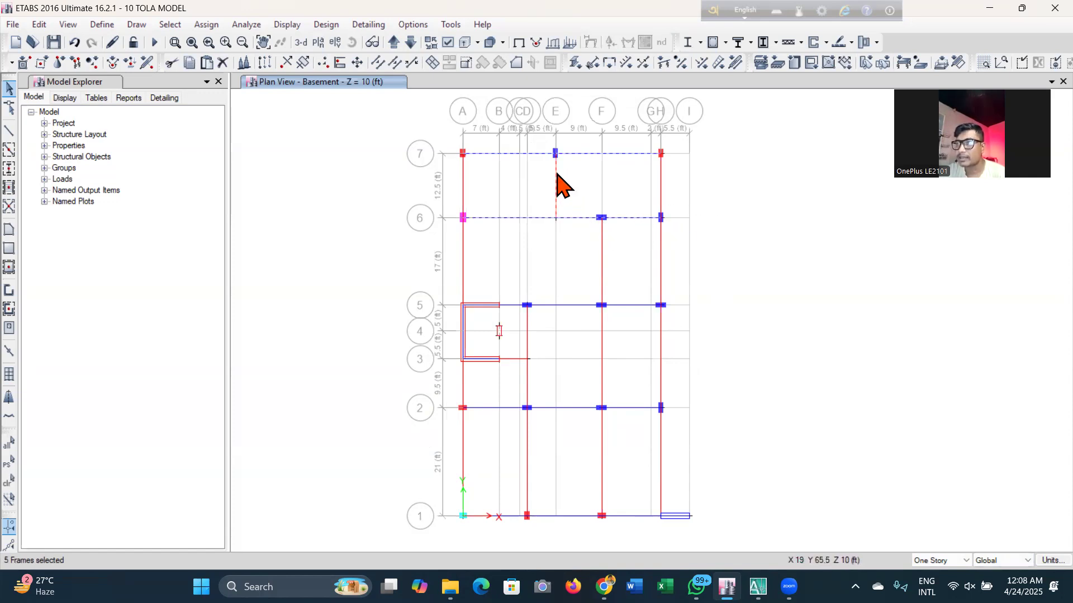
left_click(559, 305)
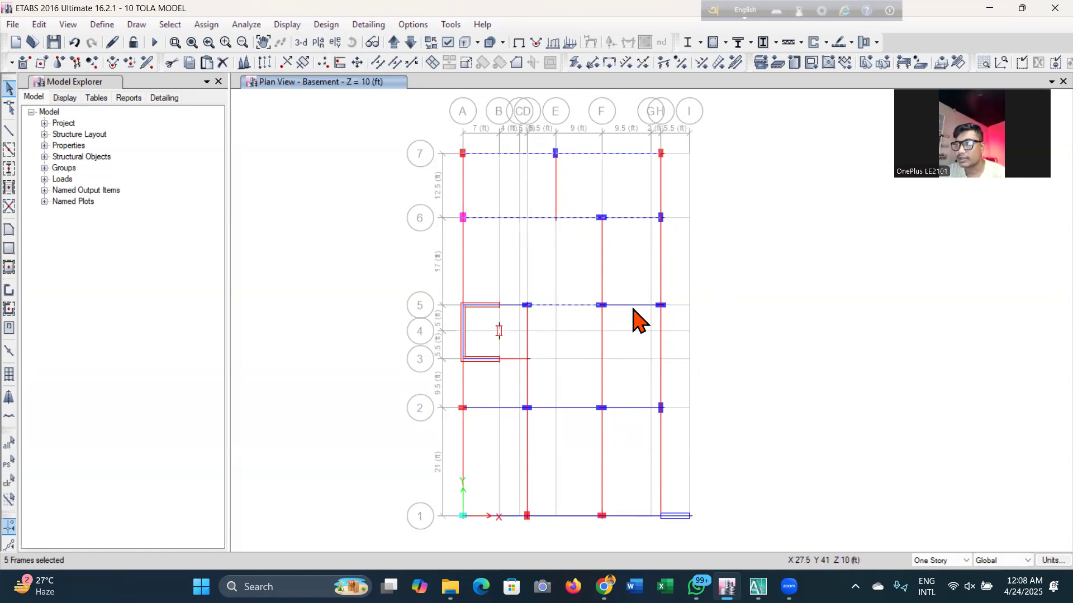
left_click(631, 306)
left_click(624, 409)
left_click(503, 409)
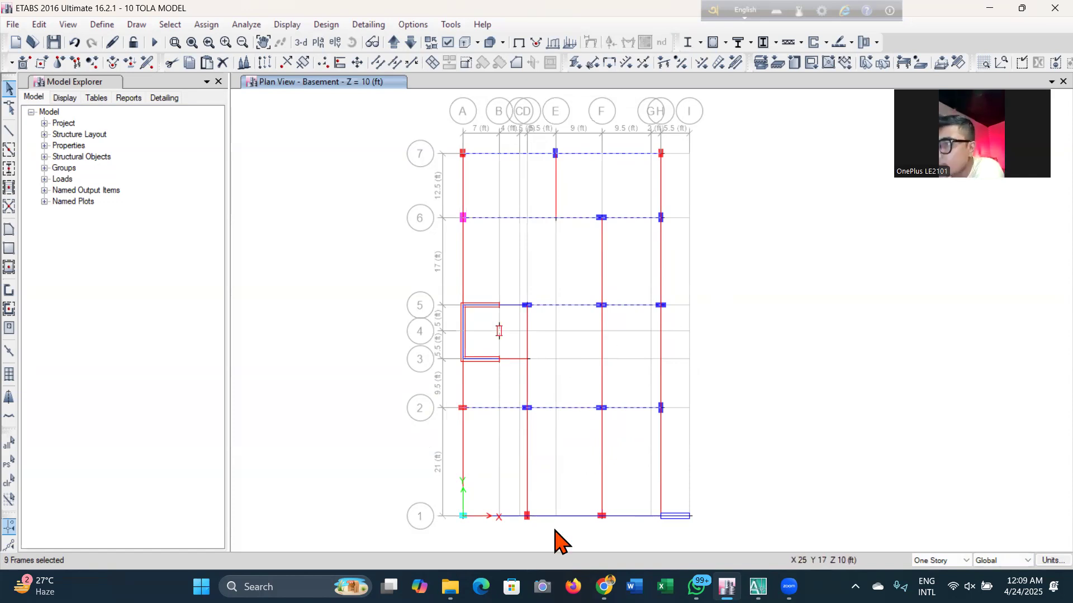
left_click(505, 516)
left_click(553, 515)
left_click(641, 517)
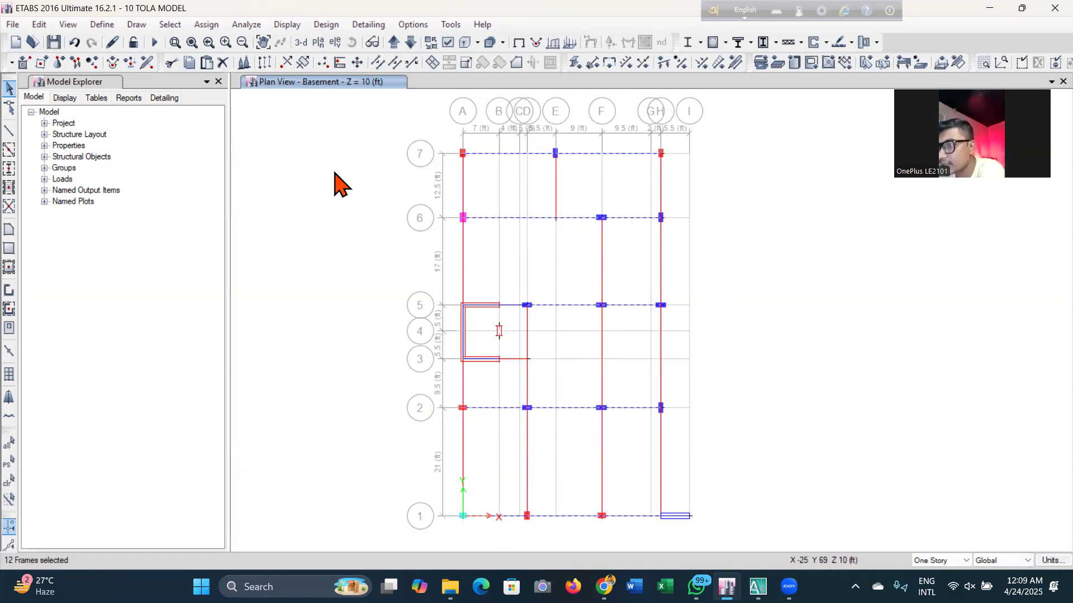
left_click(102, 24)
mouse_move(146, 65)
left_click(329, 64)
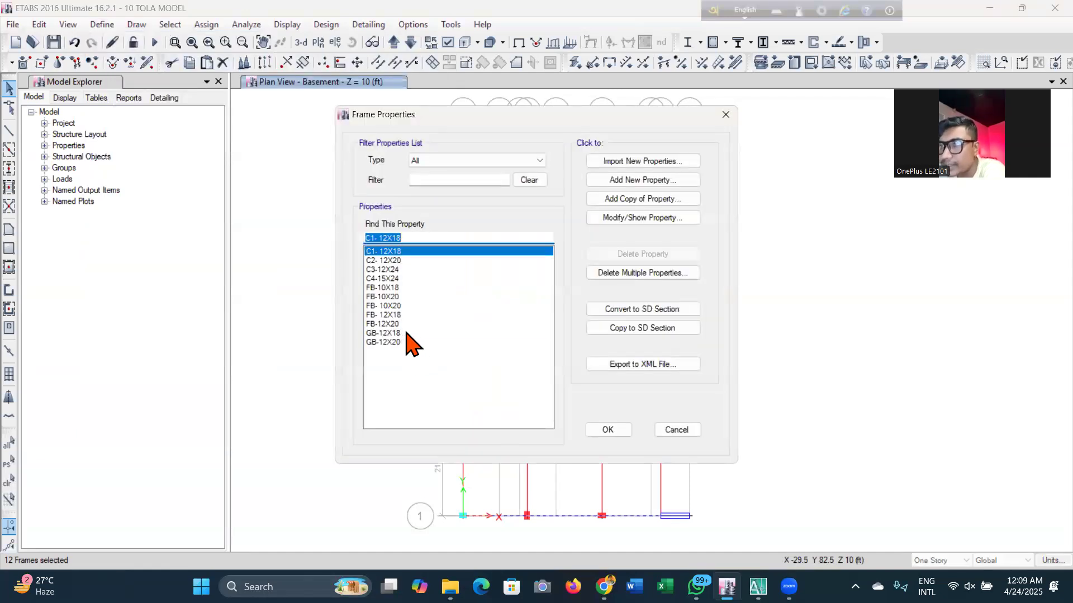
left_click(406, 333)
left_click(608, 430)
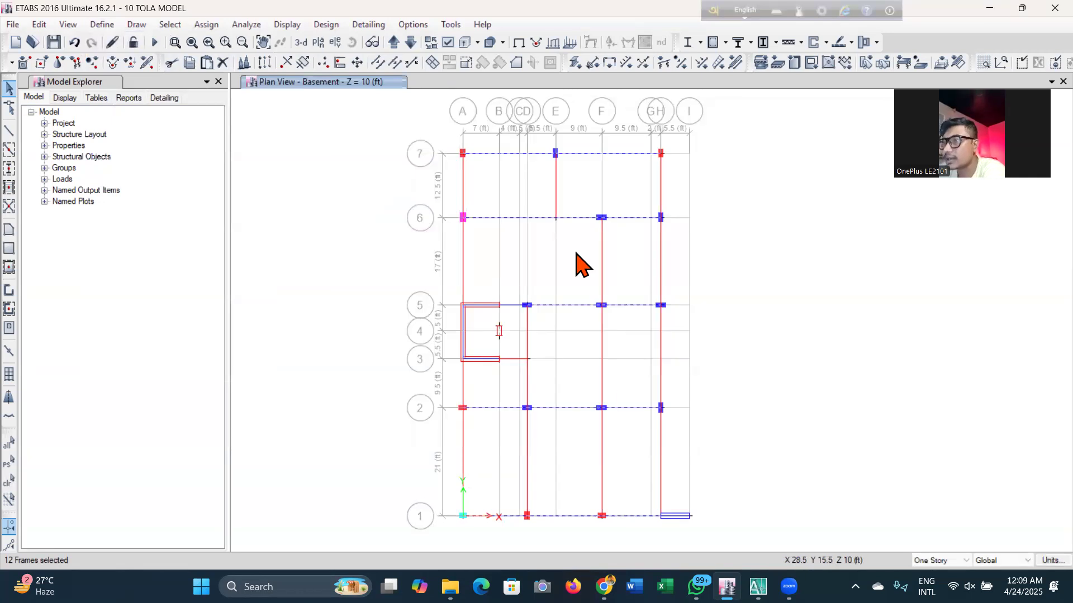
Assign the FB- 12X18 frame section to the selected X-direction beams
left_click(214, 26)
mouse_move(235, 60)
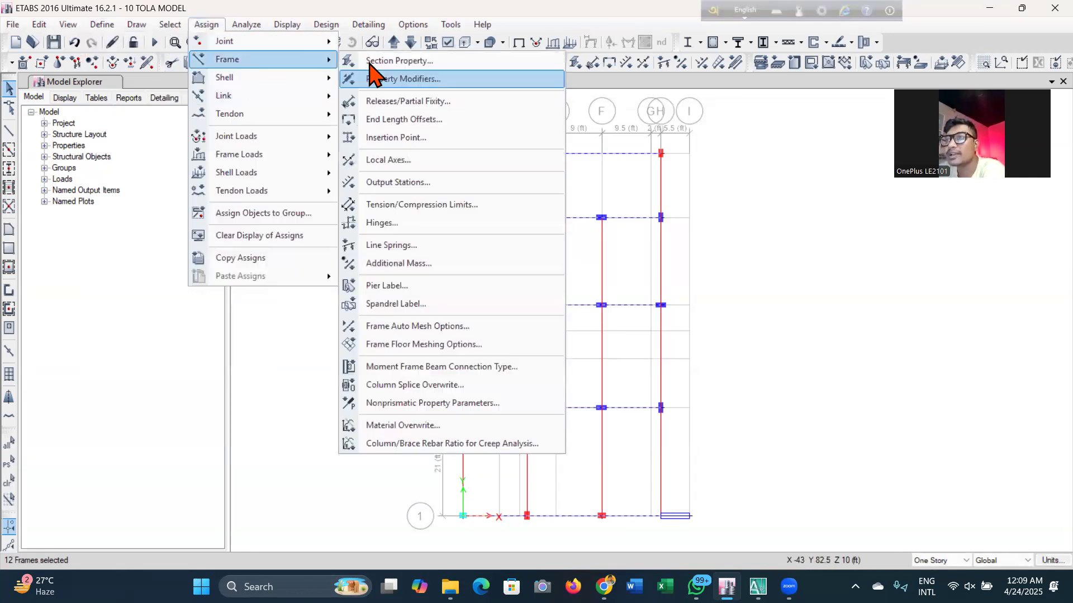
left_click(363, 75)
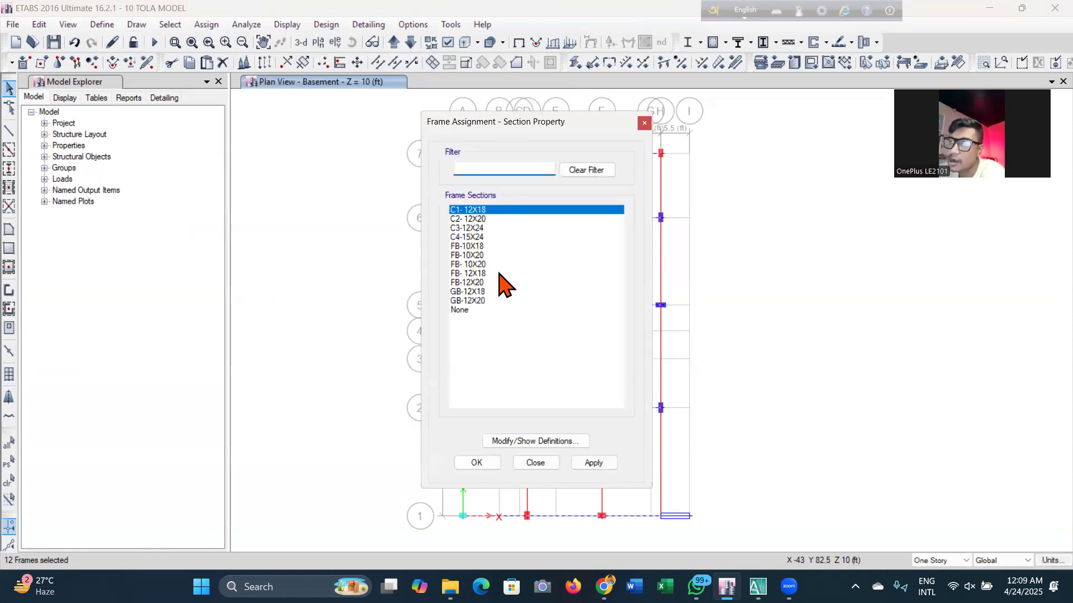
left_click(499, 273)
left_click(589, 464)
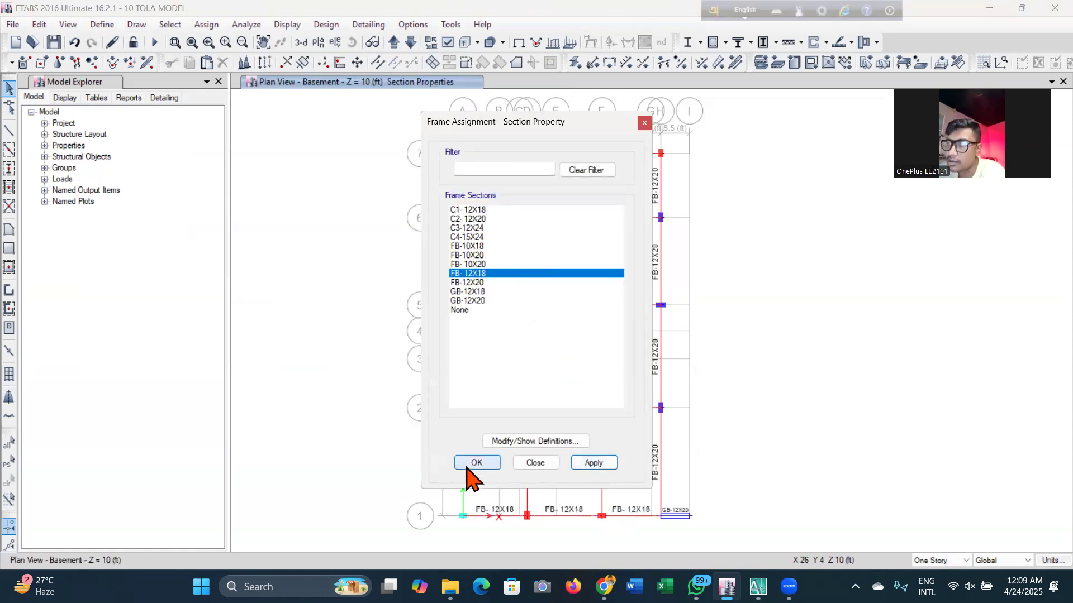
left_click(476, 463)
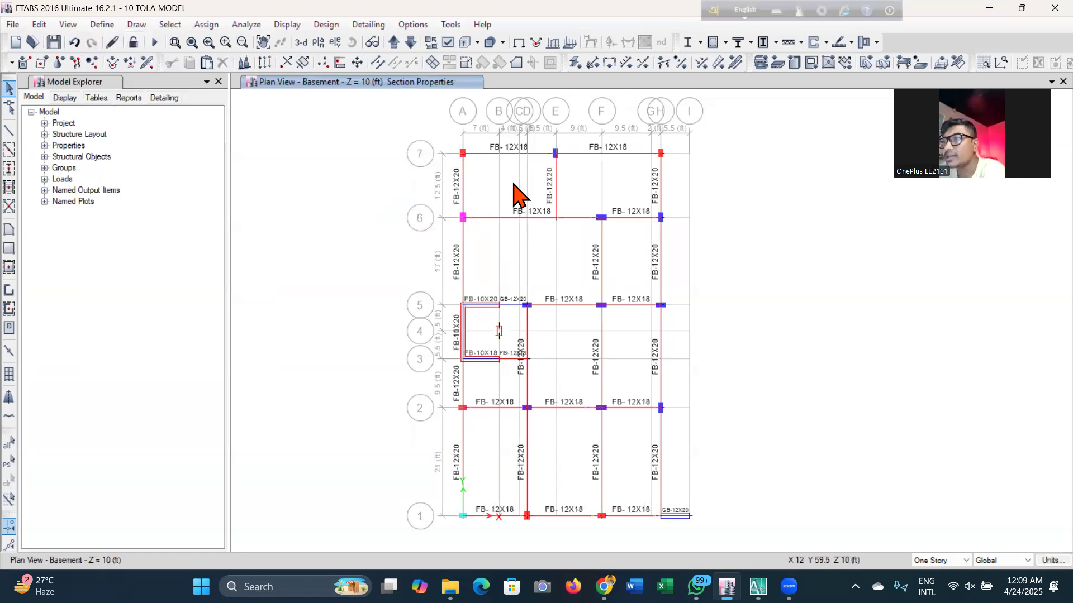
Select the twelve X-direction Basement beams on grids 7, 6, 2 and 1 and on grid 5 from D to H
left_click(510, 154)
left_click(600, 154)
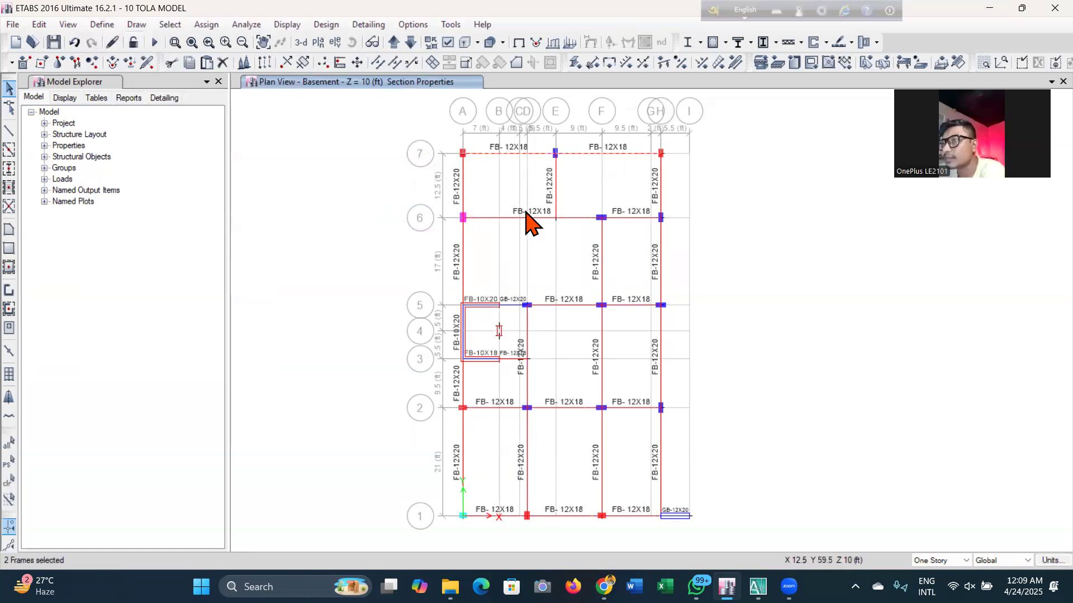
left_click(634, 218)
left_click(589, 305)
left_click(621, 305)
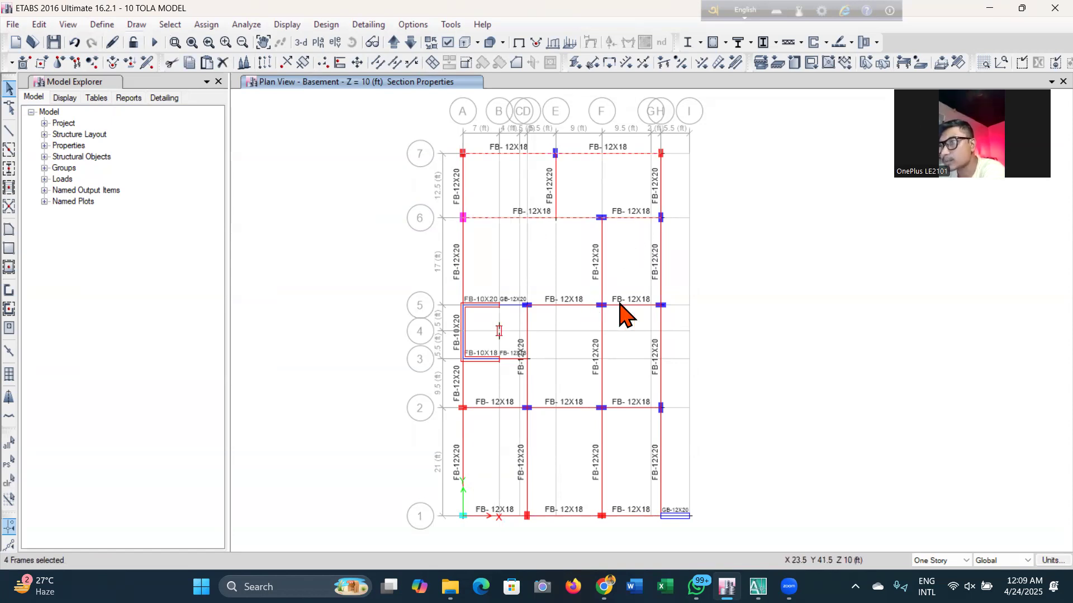
left_click(563, 409)
left_click(620, 408)
left_click(495, 409)
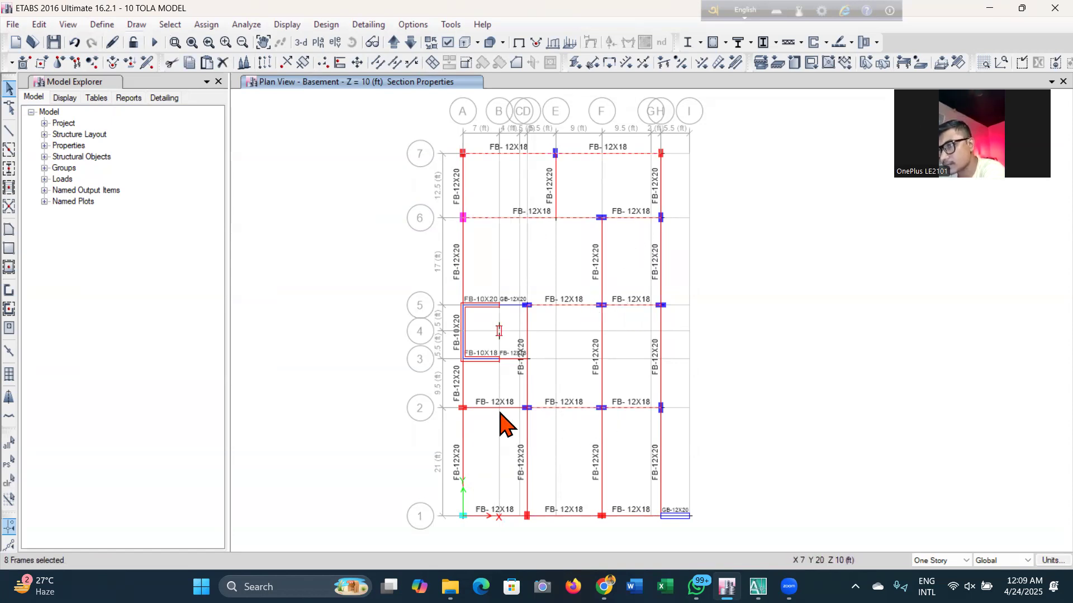
left_click(511, 517)
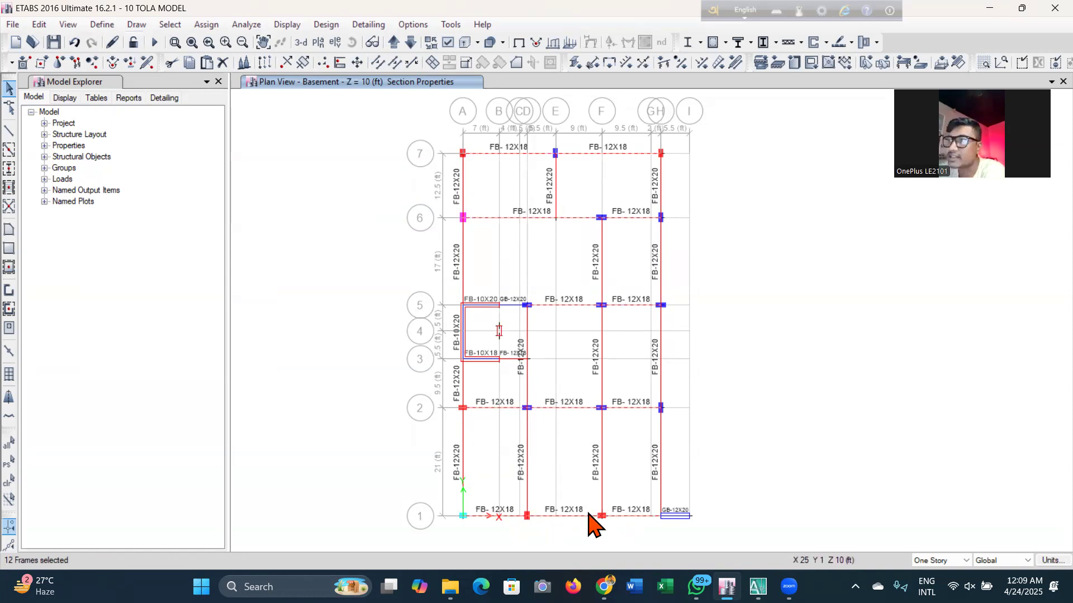
Assign the GB-12X18 frame section to the selected X-direction Basement beams
left_click(206, 24)
mouse_move(223, 70)
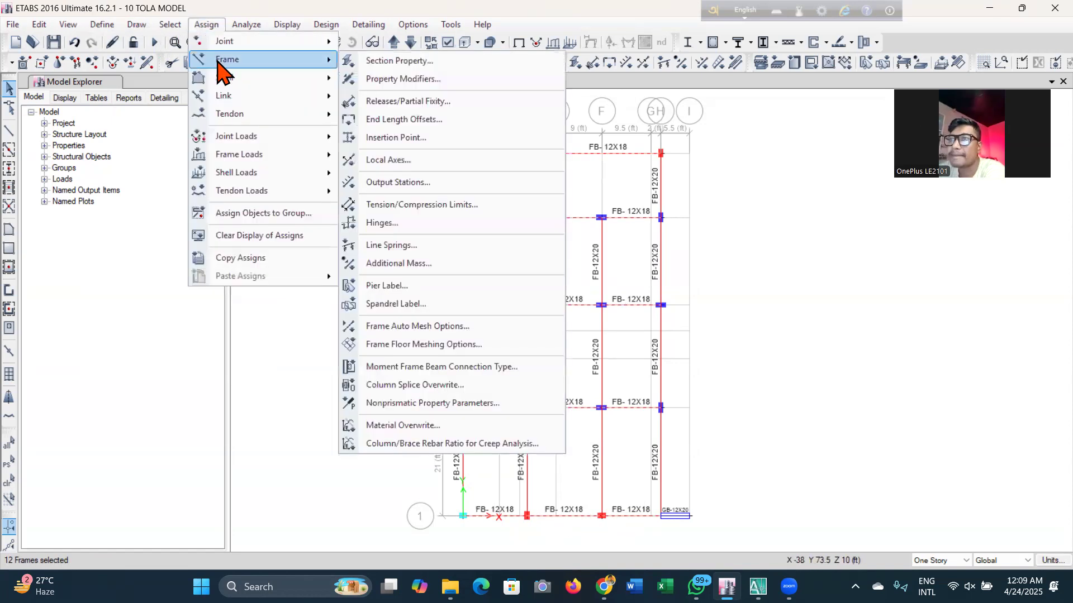
left_click(391, 61)
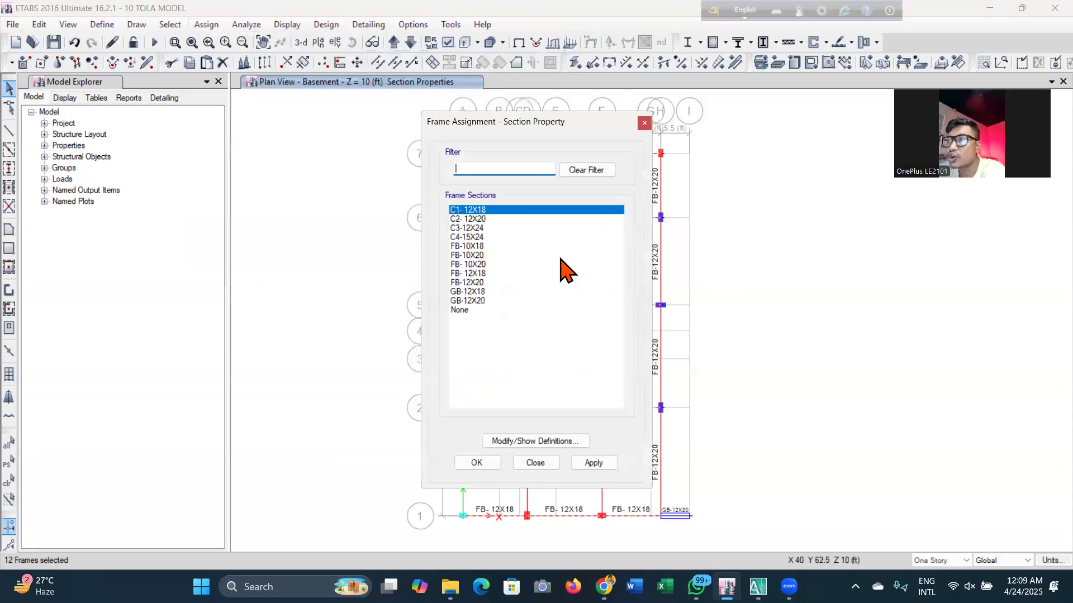
left_click(469, 292)
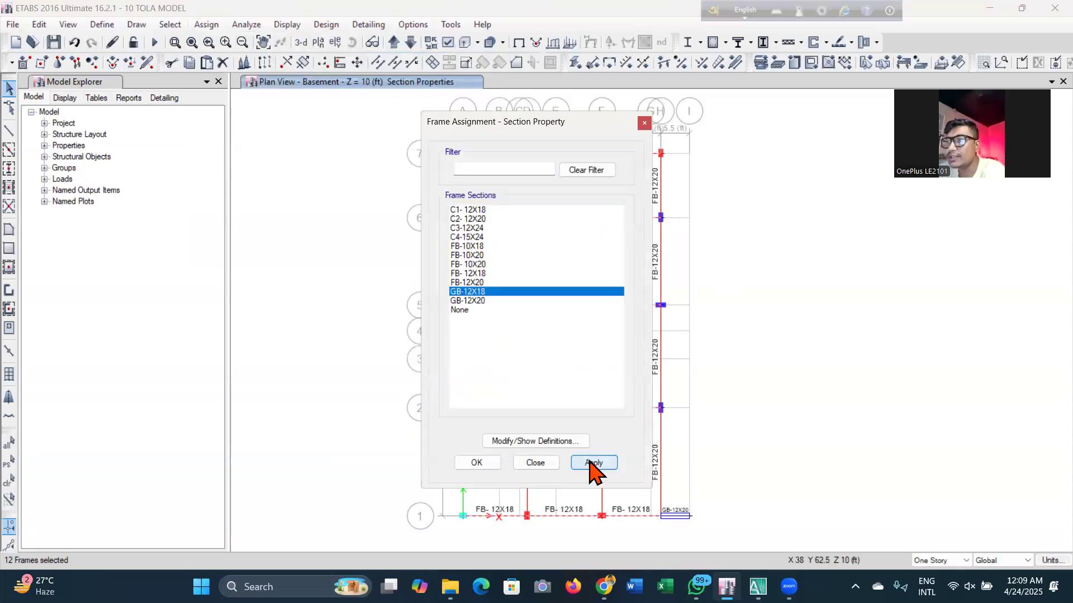
left_click(593, 463)
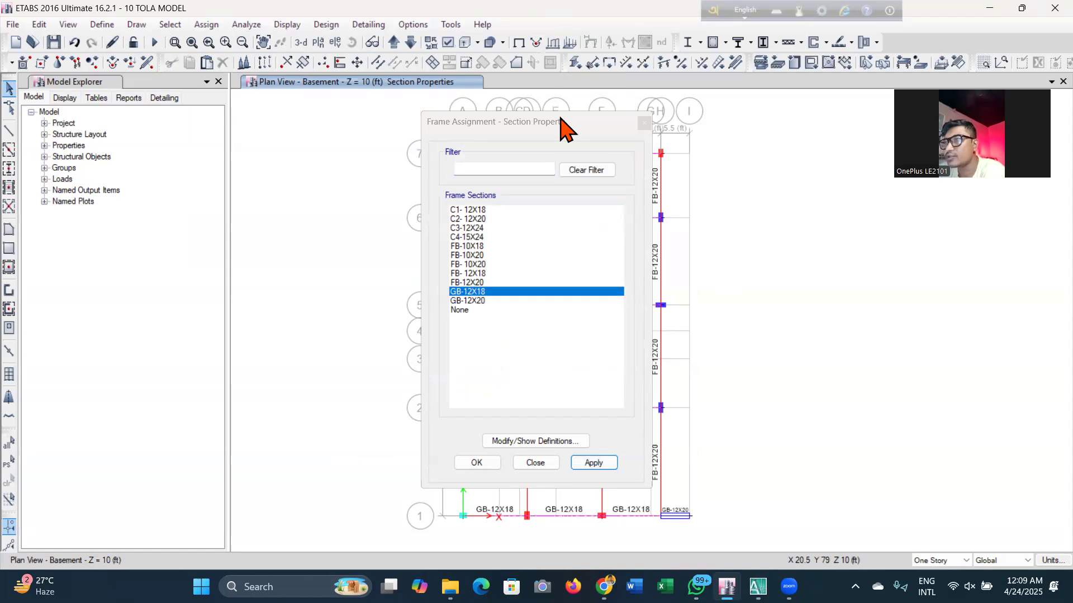
Assign the FB-12X20 frame section to the grid 6 beam between grids A and F
left_click_drag(561, 120, 238, 110)
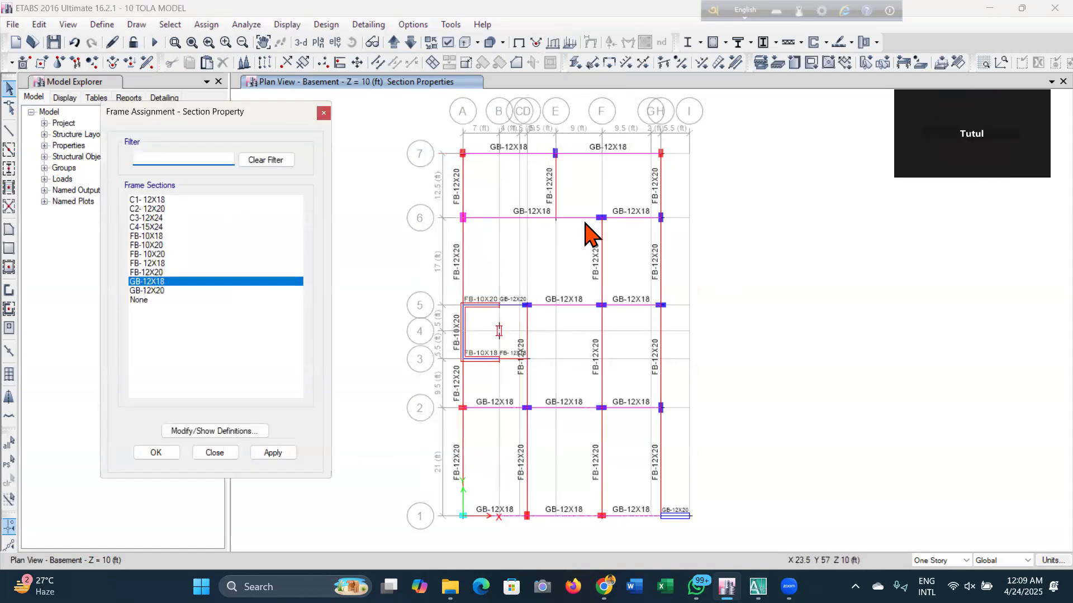
left_click(515, 220)
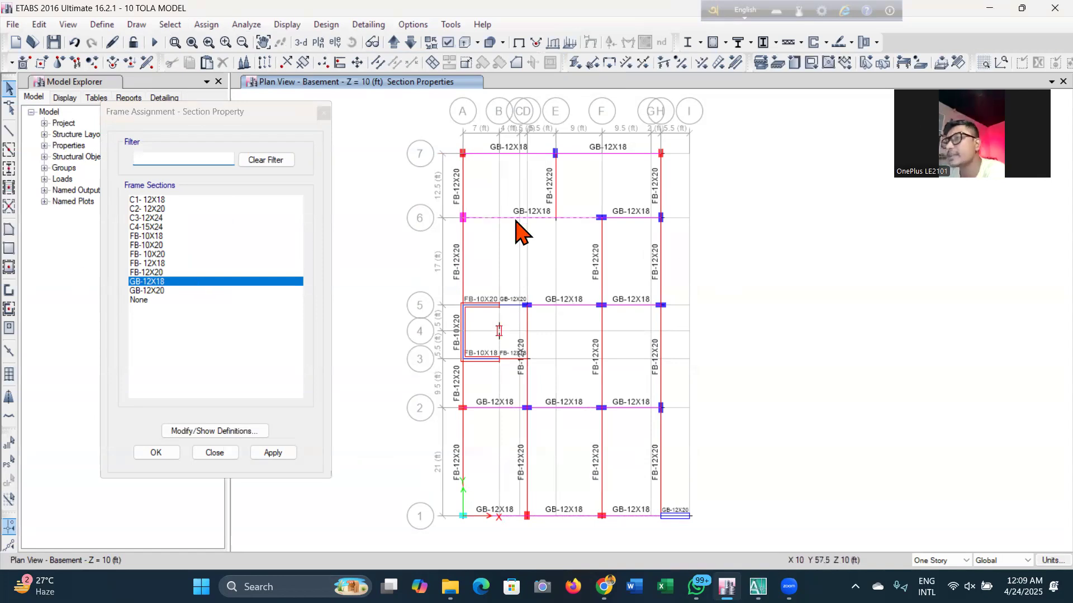
left_click(180, 272)
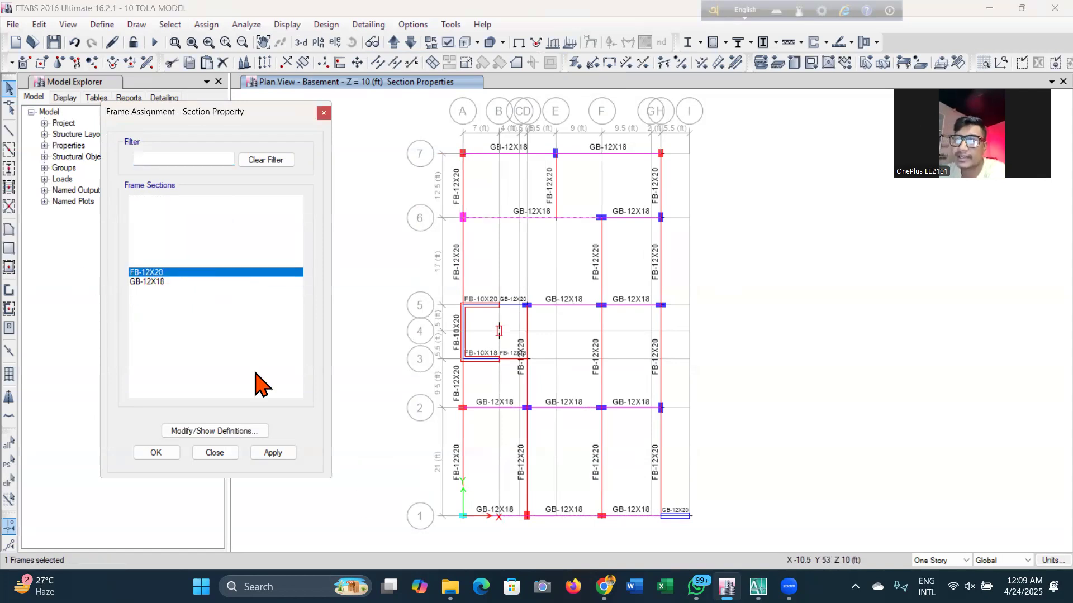
left_click(274, 453)
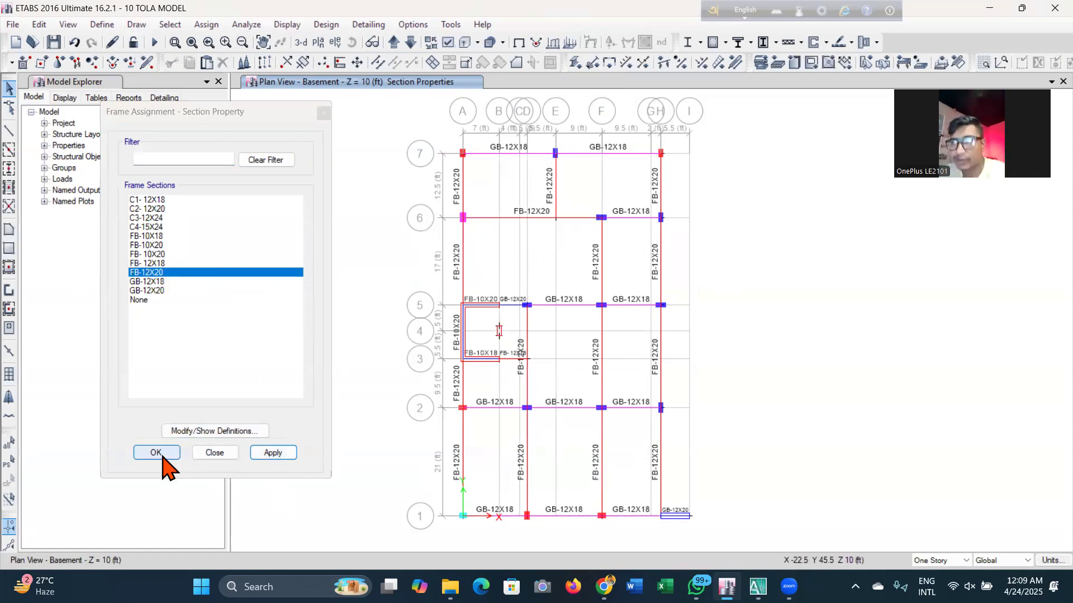
left_click(157, 453)
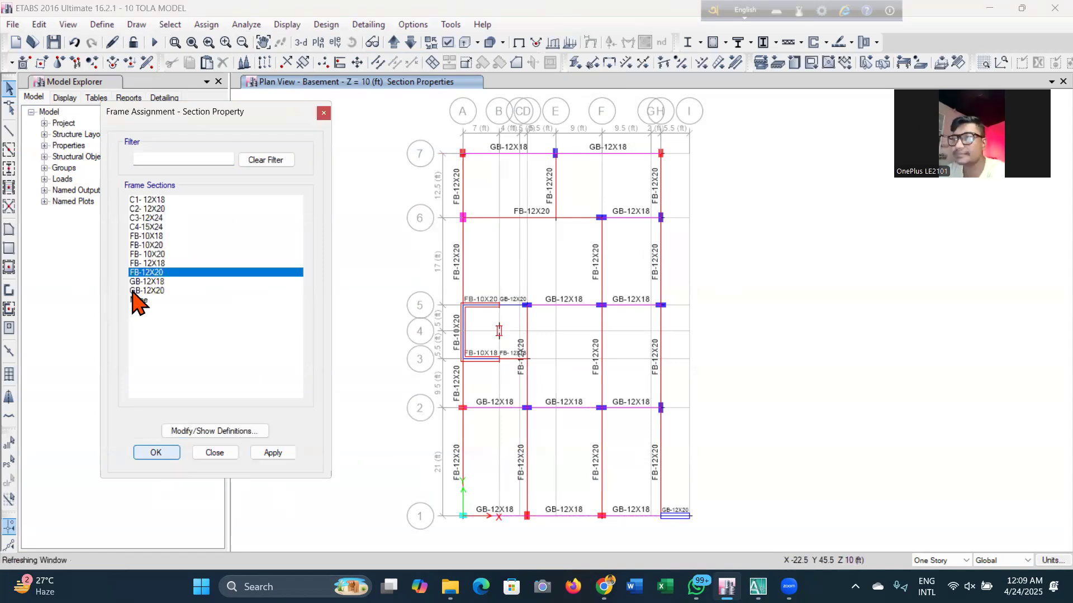
Save the model and select the Y-direction Basement beams on grids A, D, E, F and H, excluding grid A between 3 and 5
left_click(53, 43)
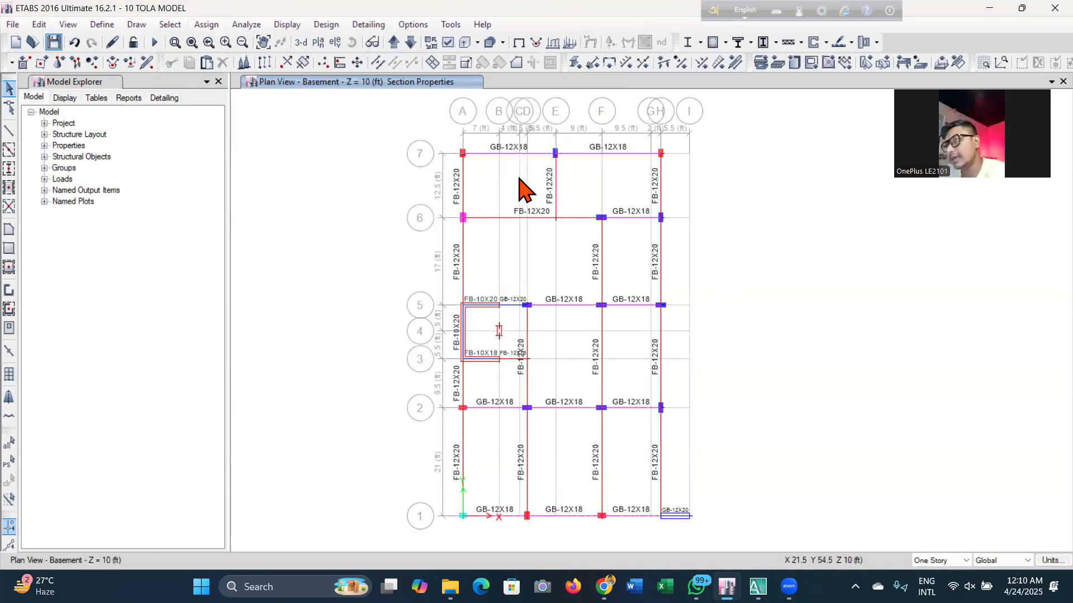
left_click(463, 200)
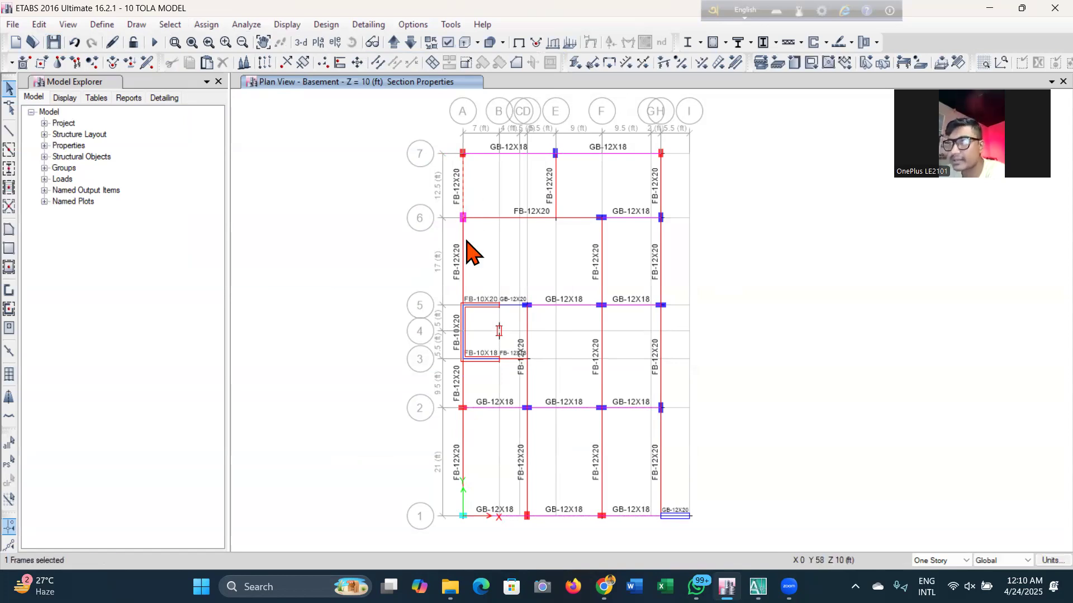
left_click(463, 393)
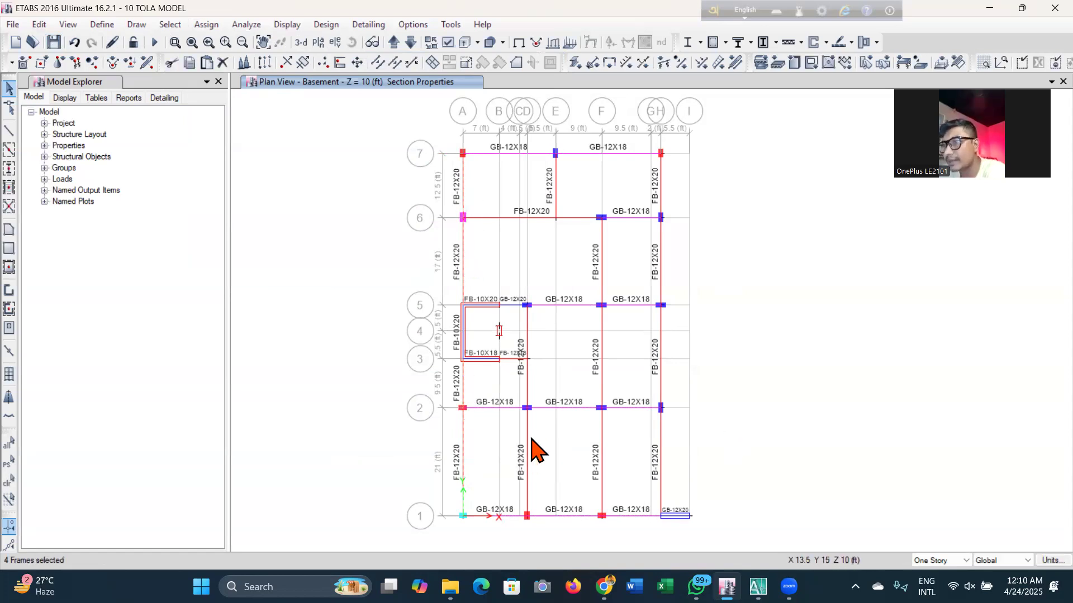
left_click(528, 347)
left_click(527, 455)
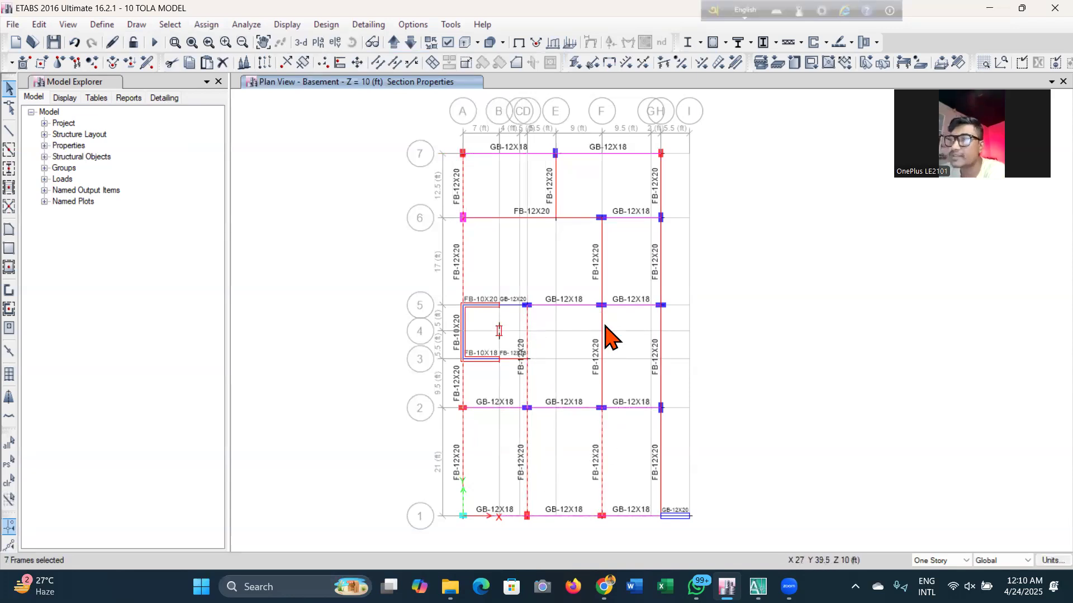
left_click(554, 178)
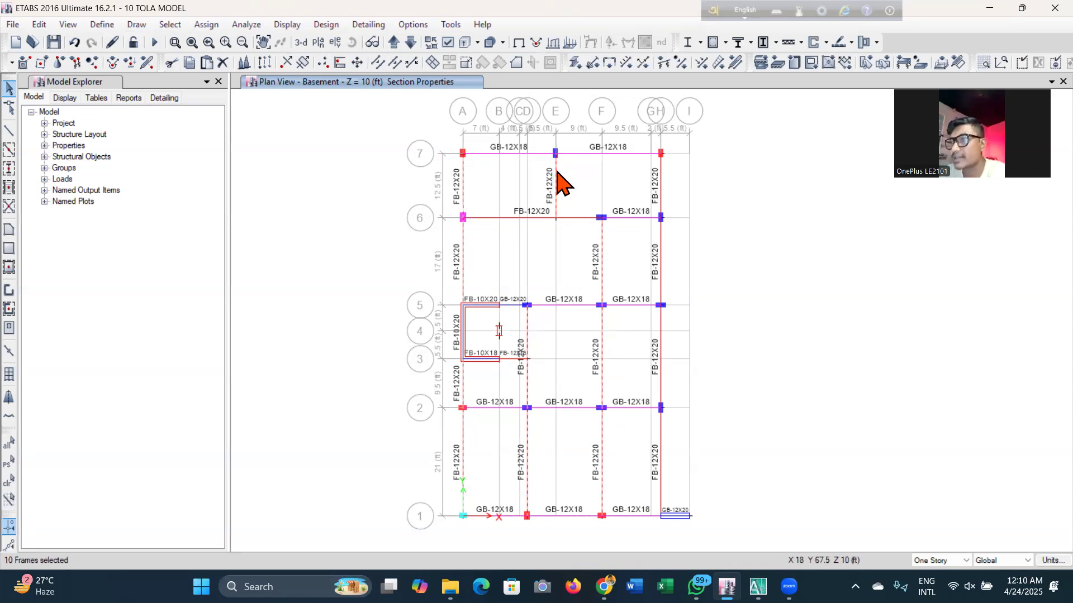
left_click(556, 175)
left_click(659, 179)
left_click(660, 241)
left_click(555, 182)
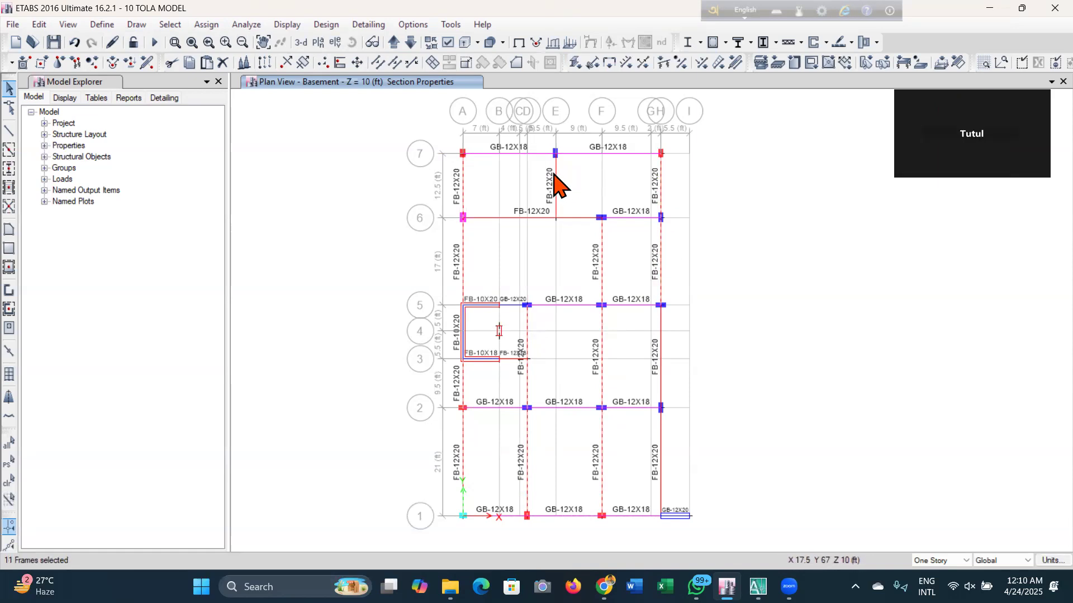
left_click(661, 444)
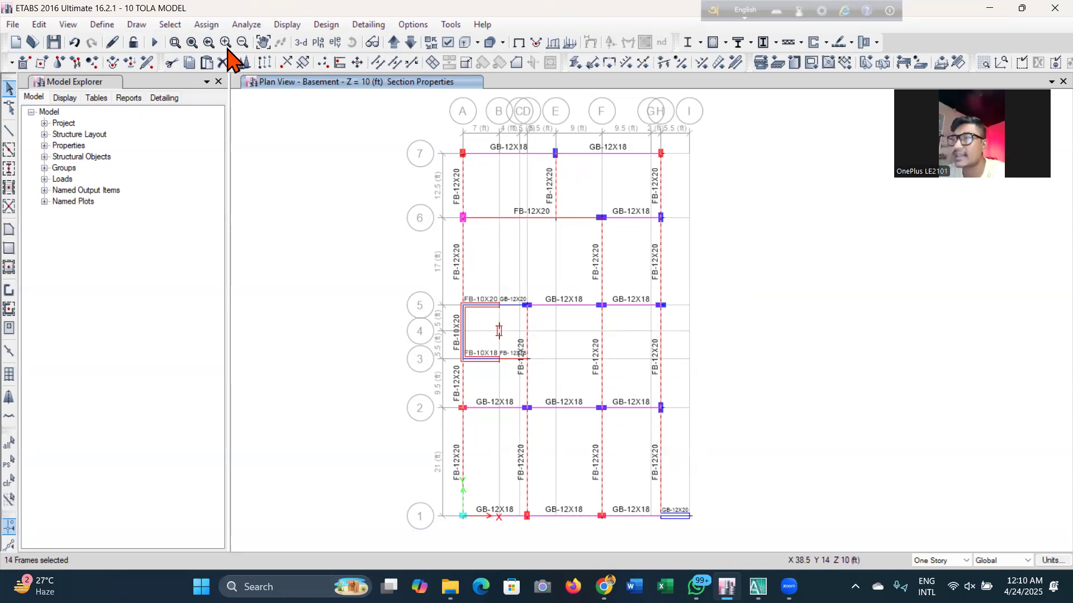
Assign the GB-12X20 frame section to the selected Y-direction Basement beams
left_click(206, 25)
mouse_move(233, 61)
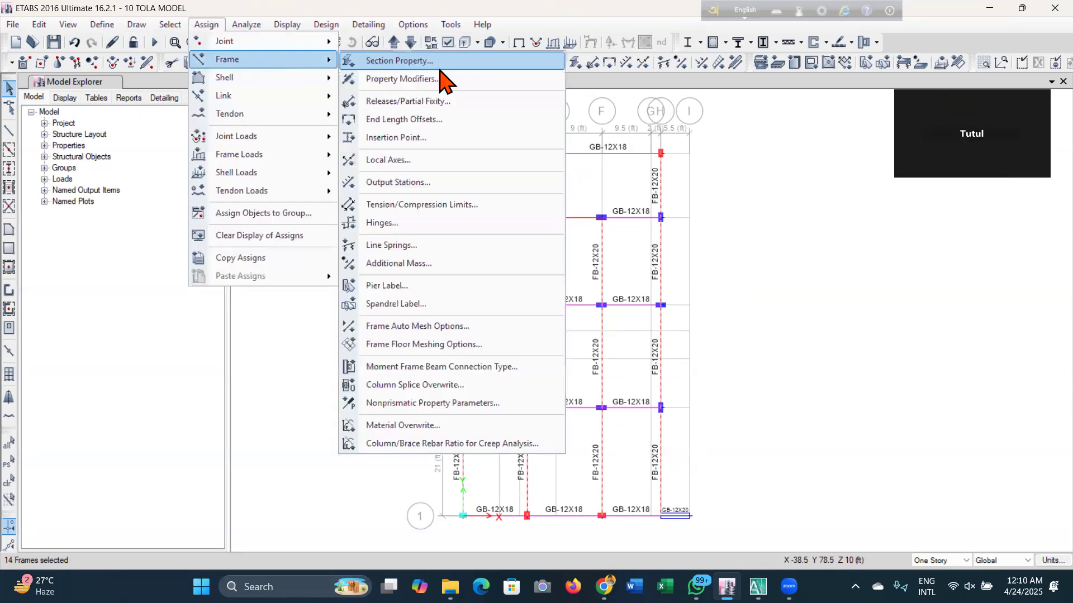
left_click(441, 67)
left_click(163, 291)
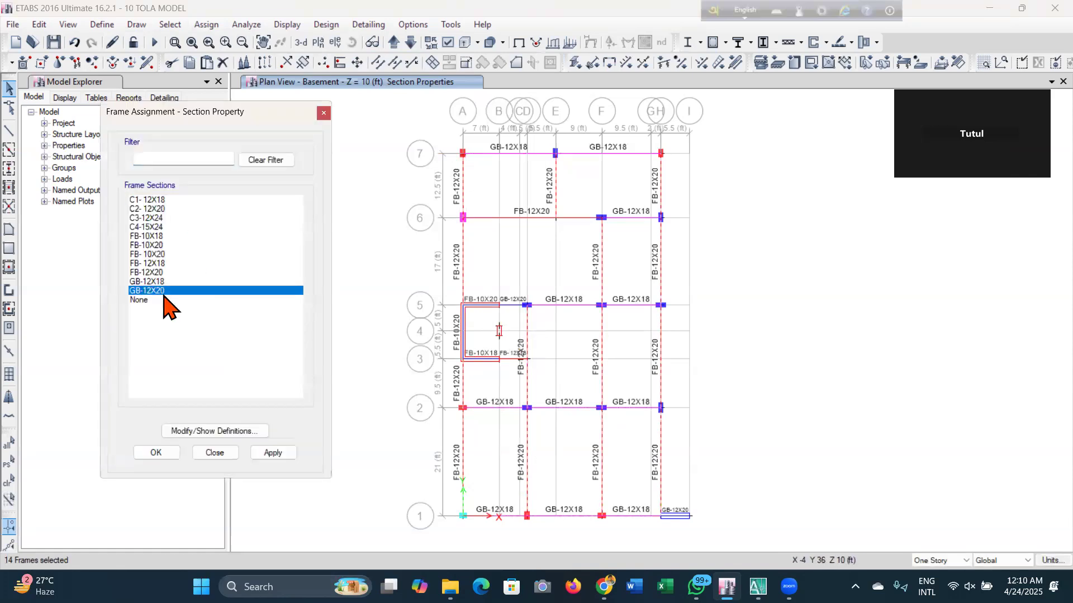
left_click(258, 453)
left_click(153, 455)
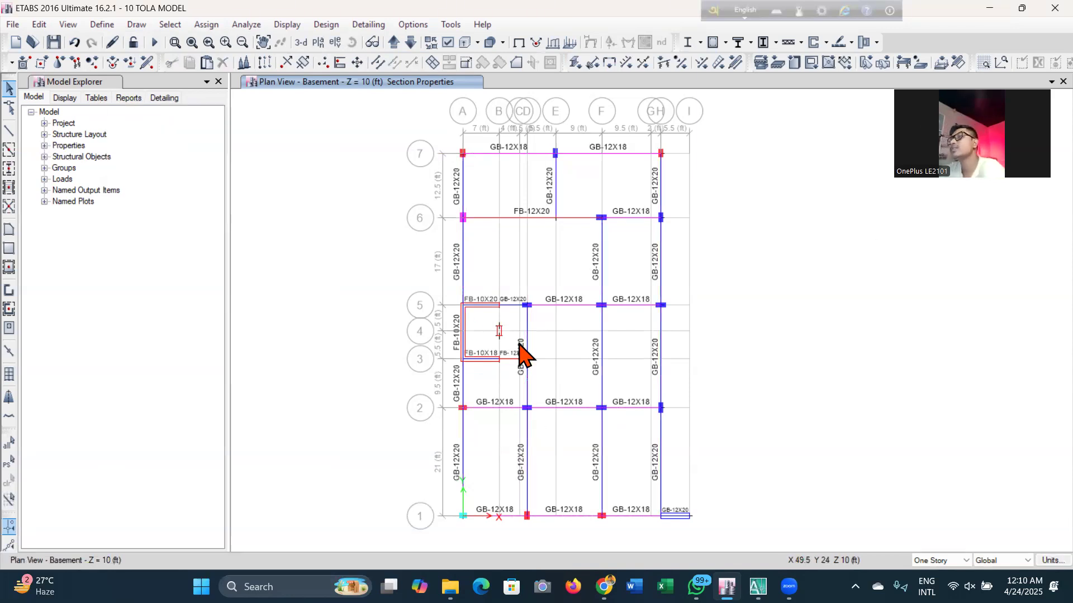
Assign the GB-12X20 frame section to the Basement beam on grid 6 between grids A and F
left_click(528, 219)
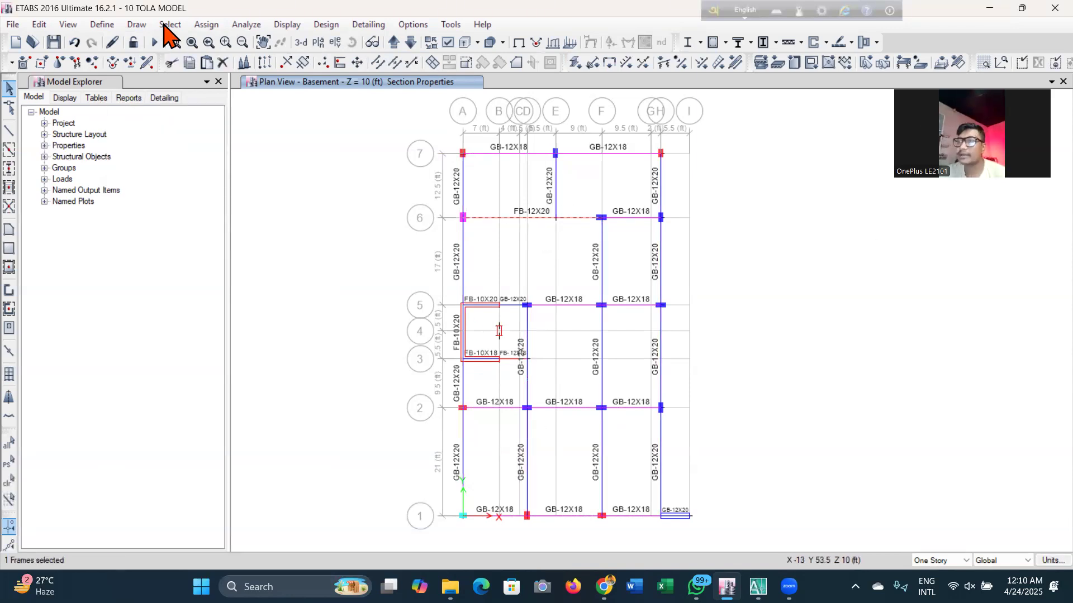
left_click(208, 25)
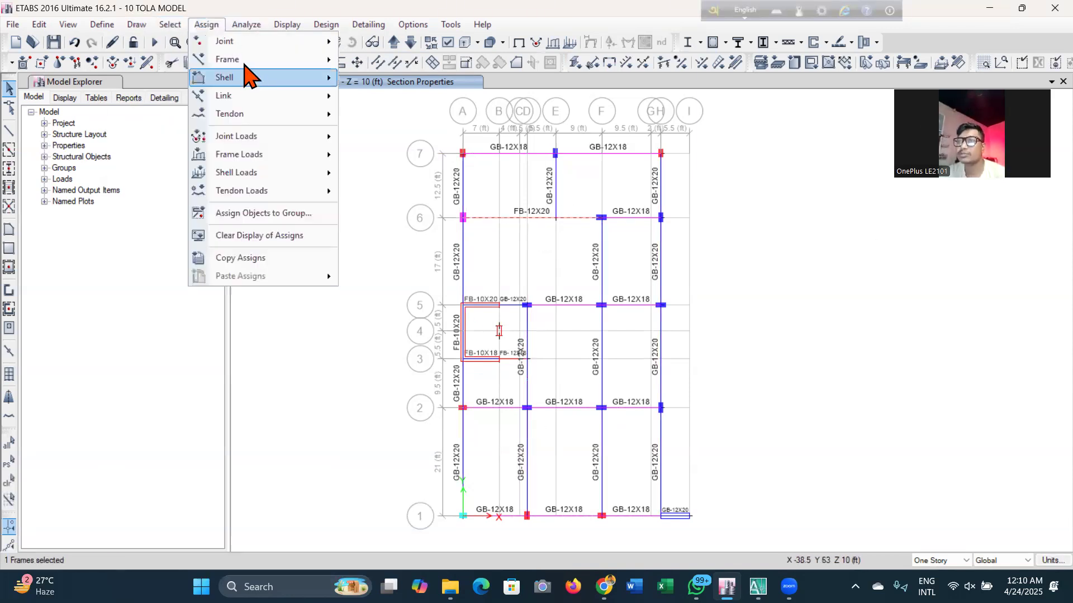
mouse_move(245, 59)
left_click(358, 61)
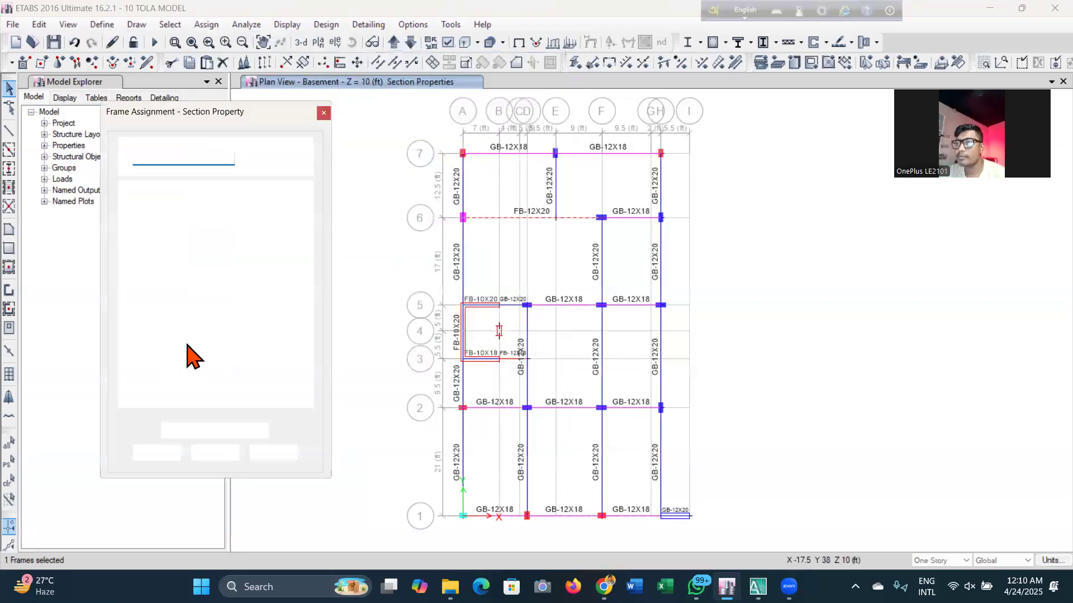
left_click(178, 291)
left_click(272, 452)
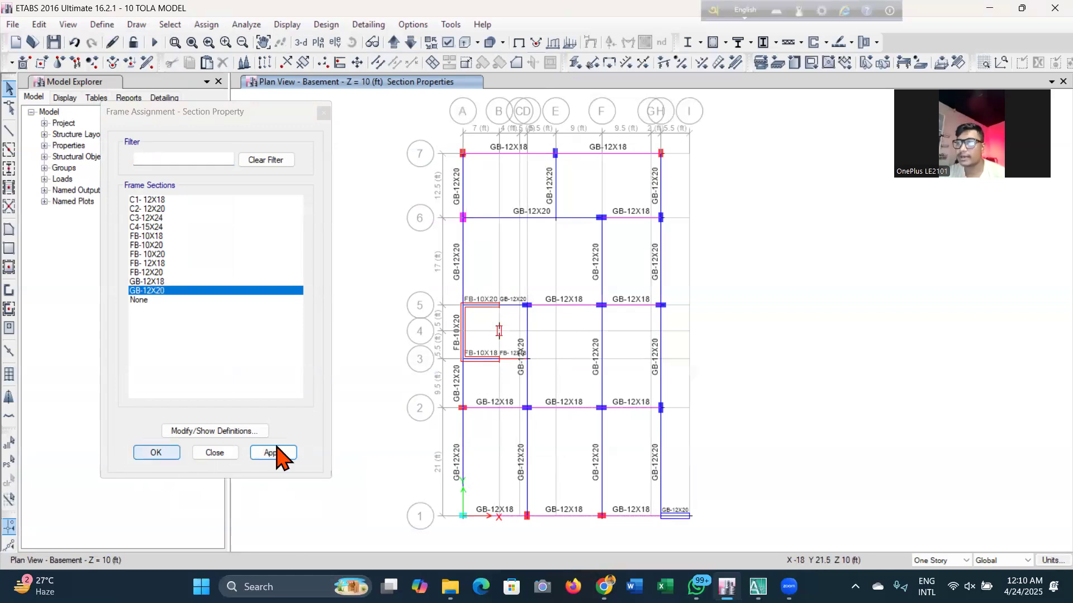
left_click(169, 457)
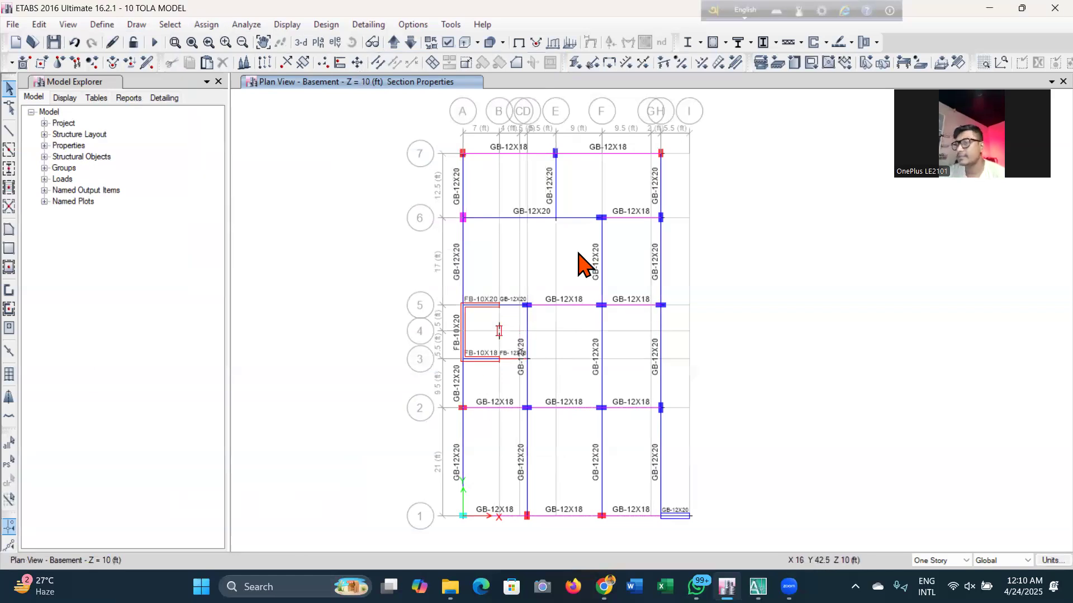
Compare the beam sections on the GF plan with those on the Basement plan
left_click(395, 44)
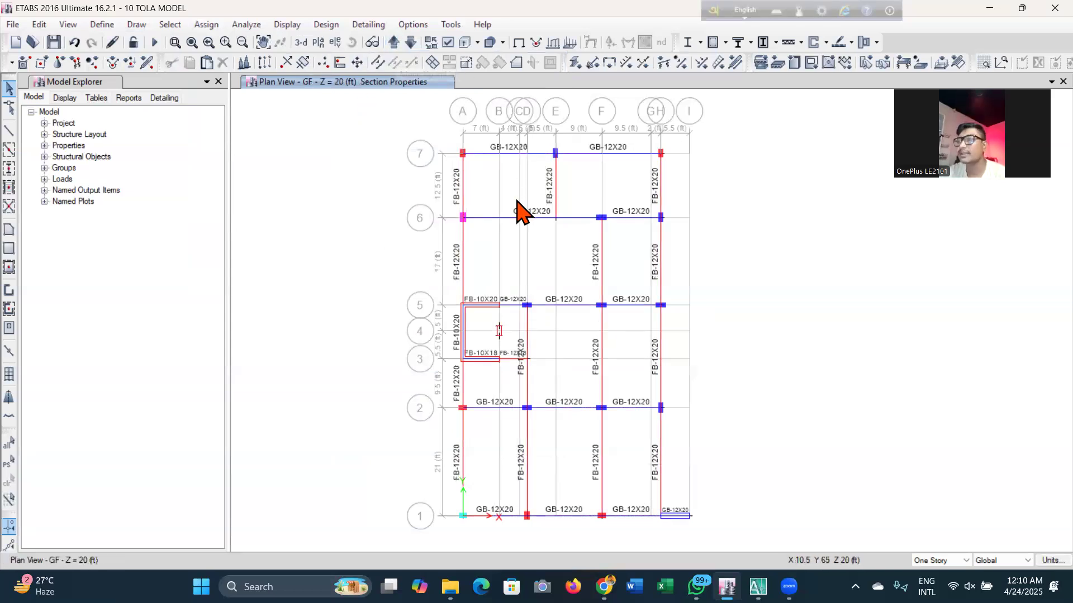
left_click(411, 42)
left_click(411, 44)
left_click(411, 44)
left_click(412, 44)
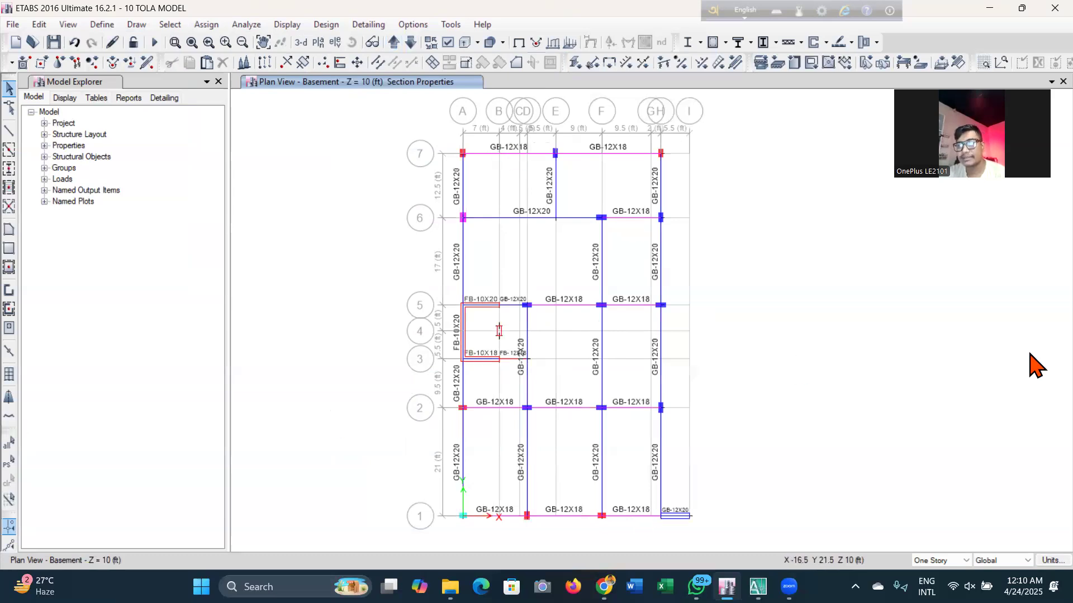
left_click(394, 43)
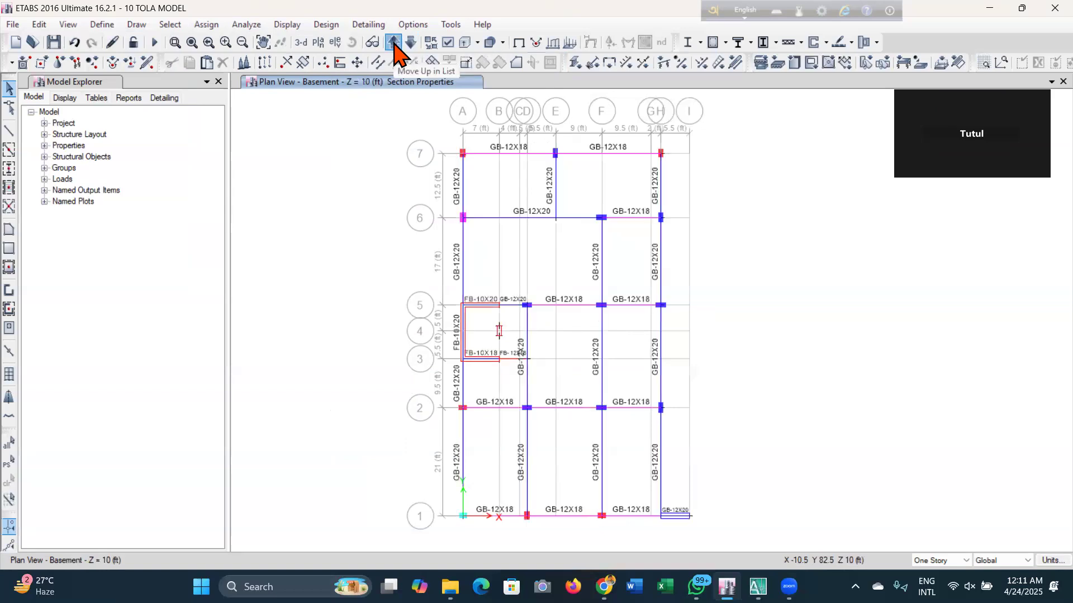
left_click(412, 44)
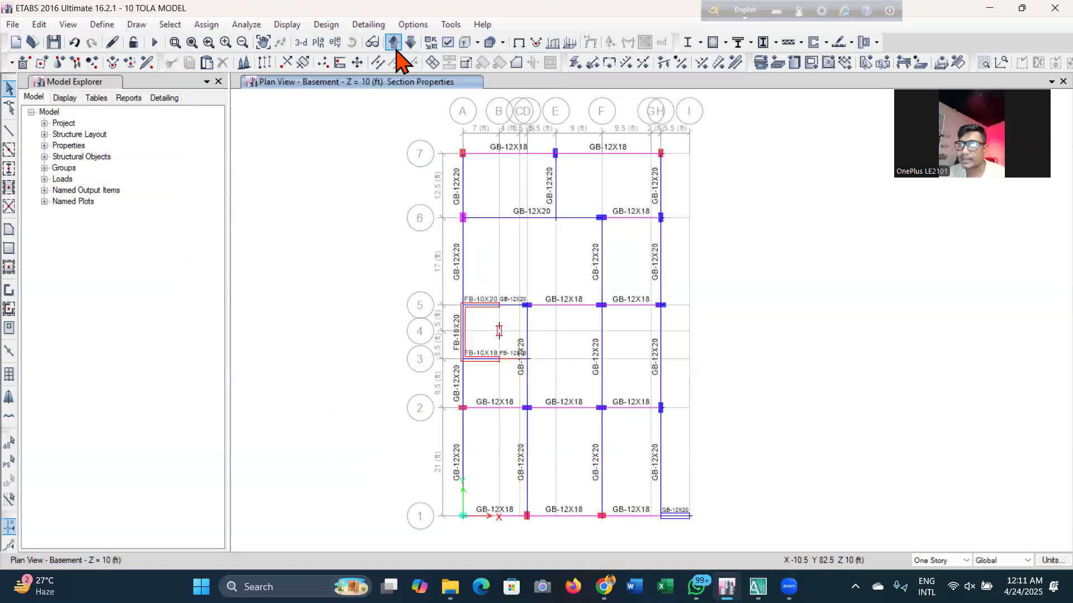
On the GF plan, set selection to All Stories and select the X-direction beams on grids 7, 6 and 5 east of grid D
left_click(394, 43)
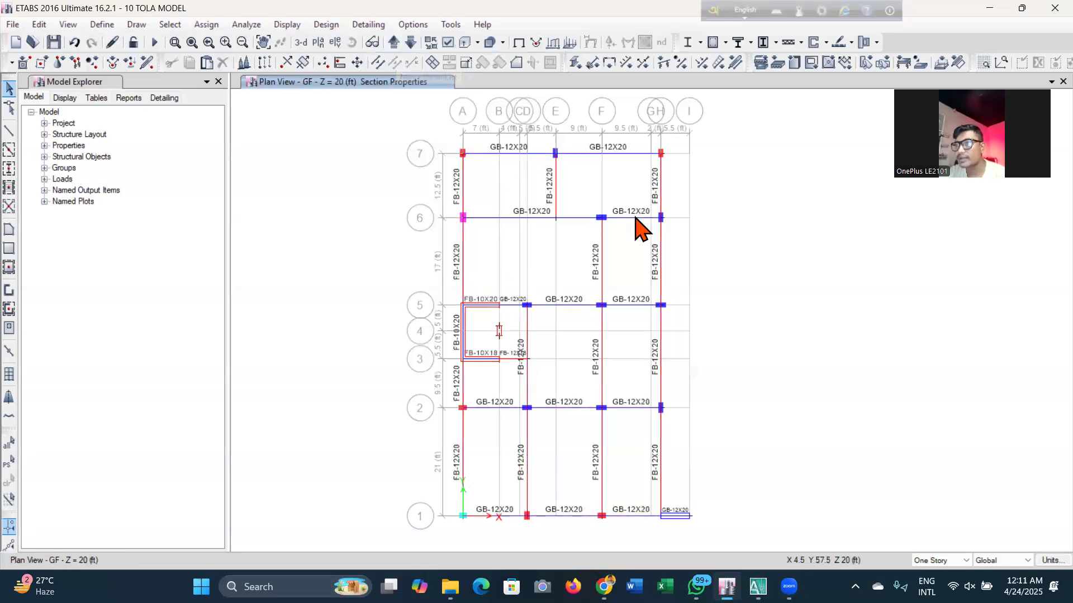
left_click(941, 561)
left_click(928, 577)
left_click(522, 153)
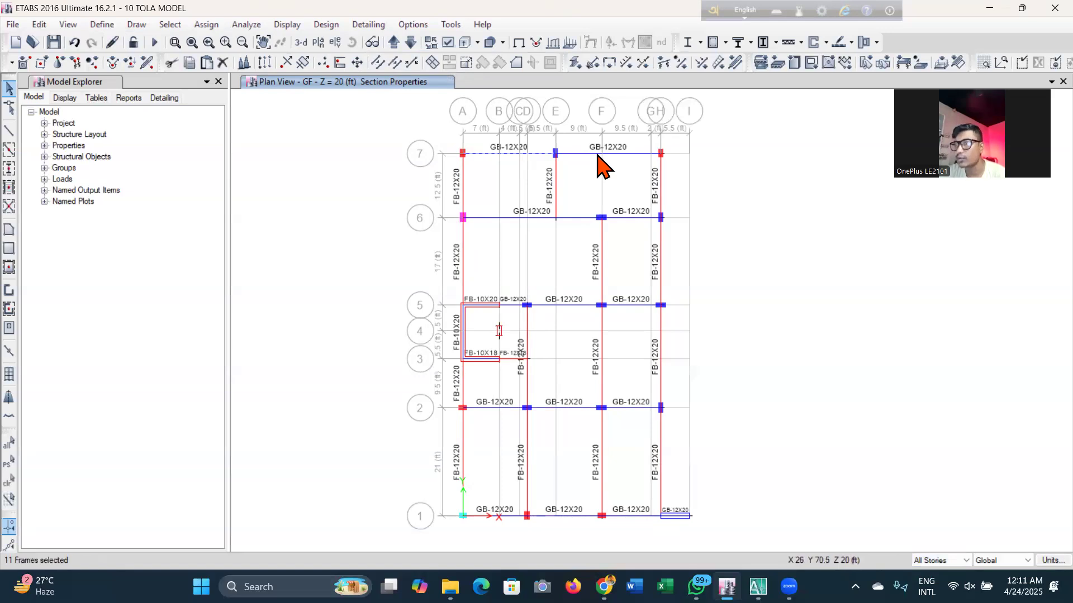
left_click(511, 216)
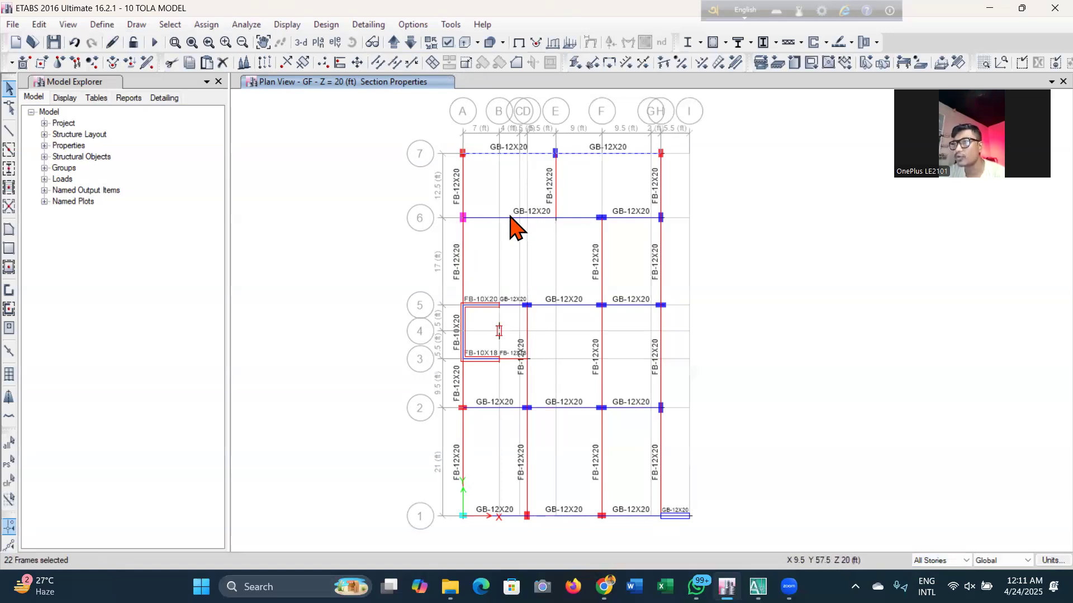
left_click(611, 218)
left_click(573, 305)
Add the X-direction beams on grids 2 and 1 and the grid 5 beam between B and D to the all-stories selection
left_click(553, 407)
left_click(495, 408)
left_click(634, 406)
left_click(552, 516)
left_click(493, 518)
left_click(630, 514)
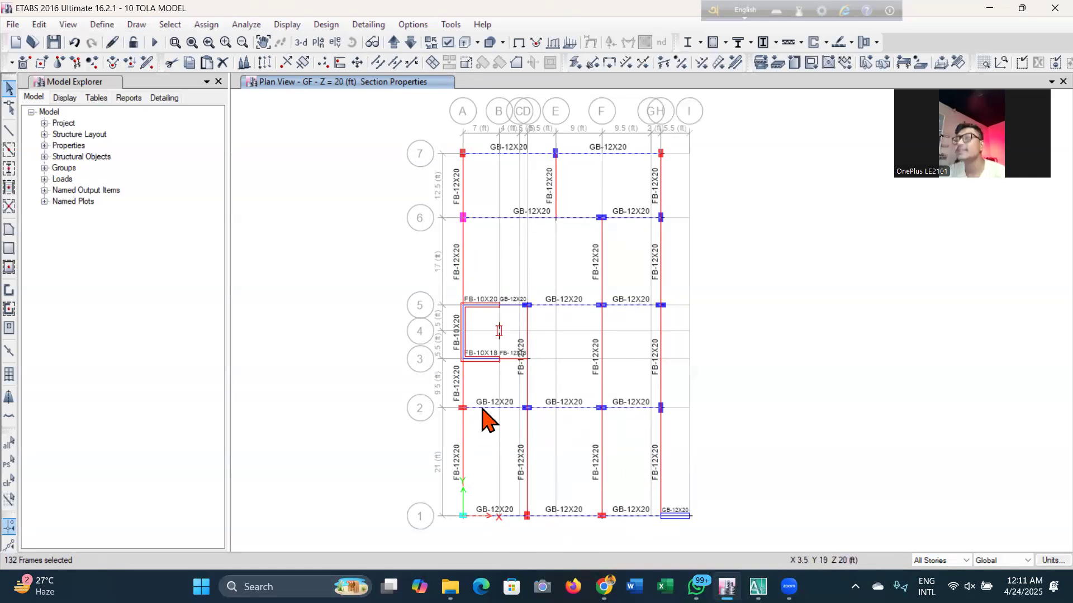
scroll(505, 363, "up", 3)
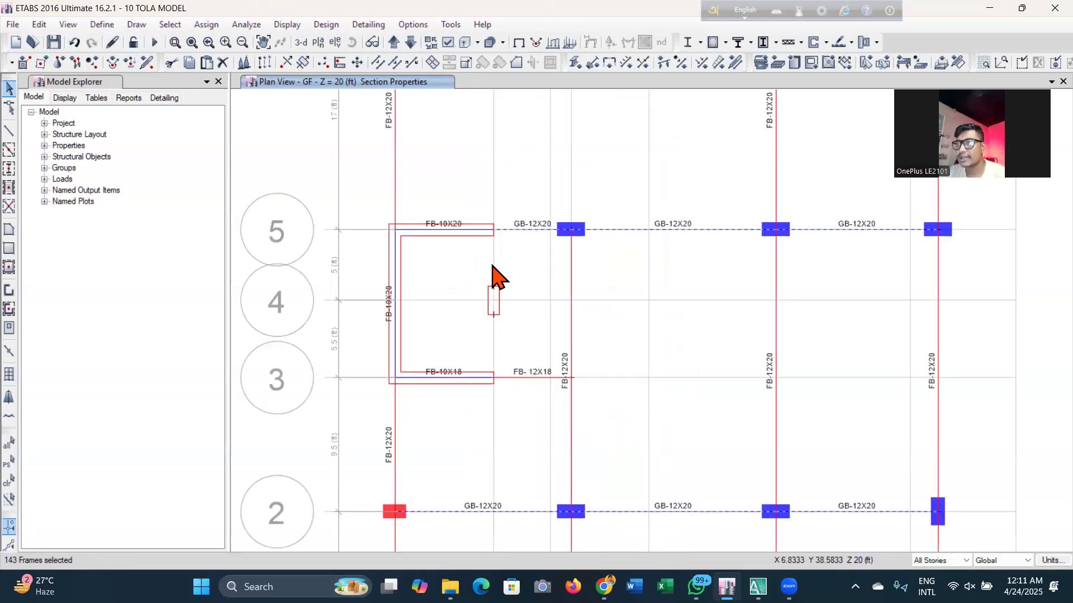
scroll(500, 272, "down", 3)
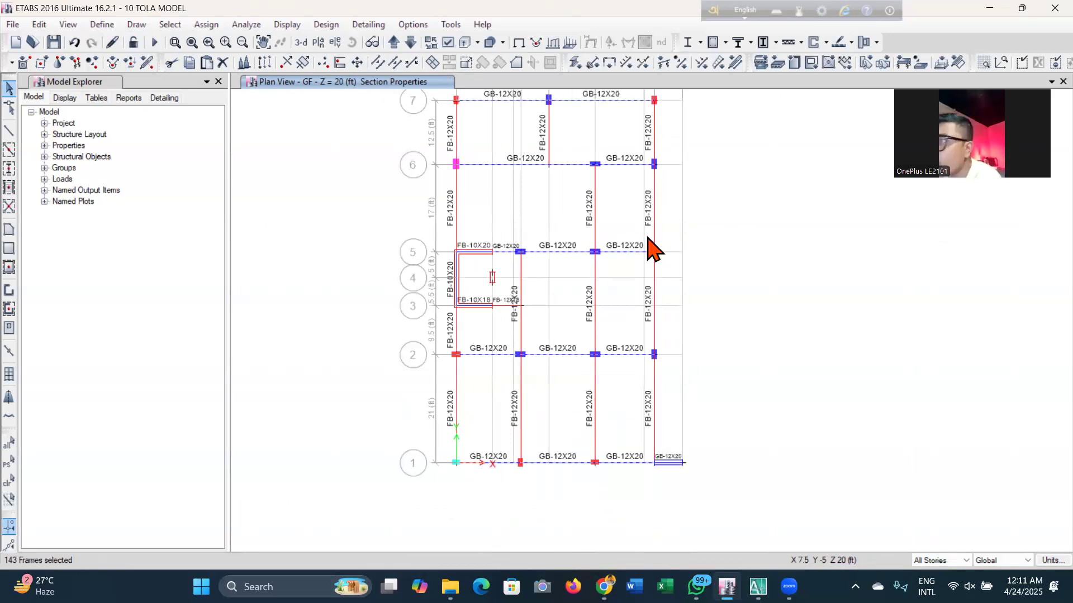
middle_click_drag(472, 347, 458, 380)
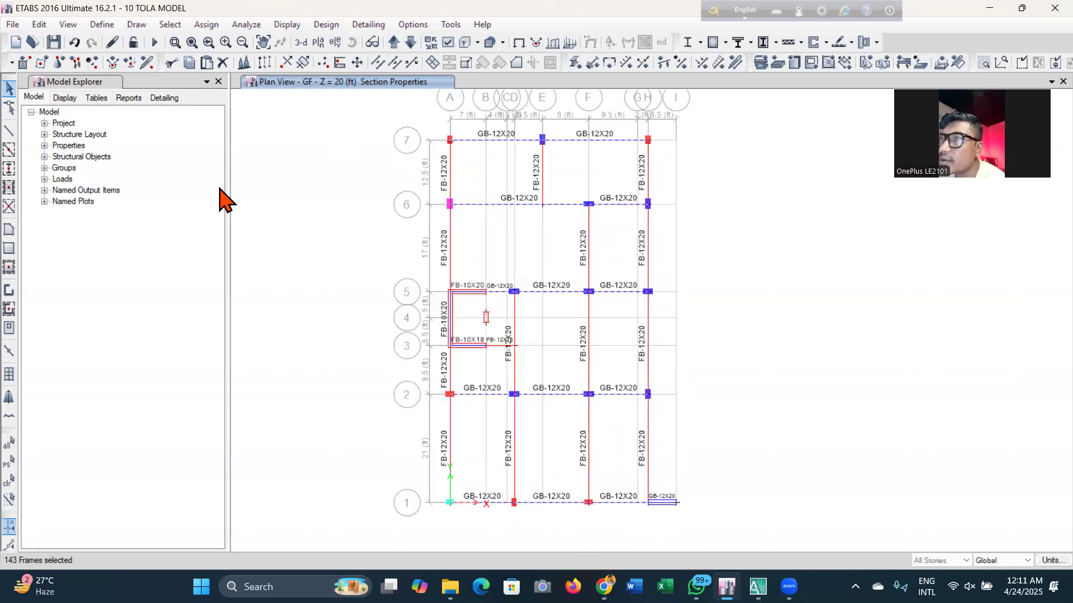
Display the Basement plan and restrict selection to One Story
left_click(397, 45)
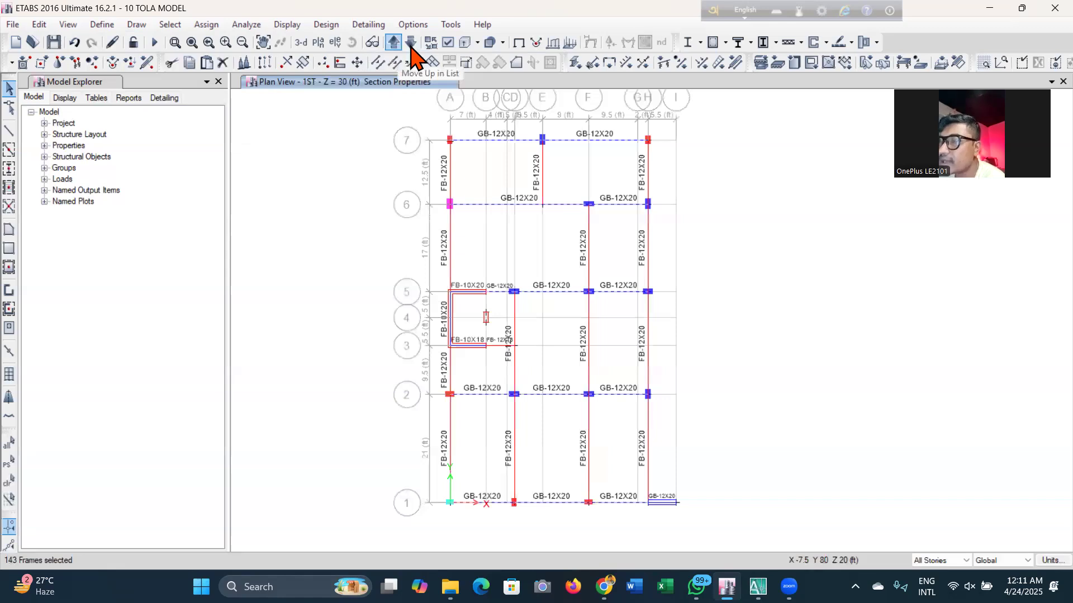
left_click(410, 43)
left_click(411, 42)
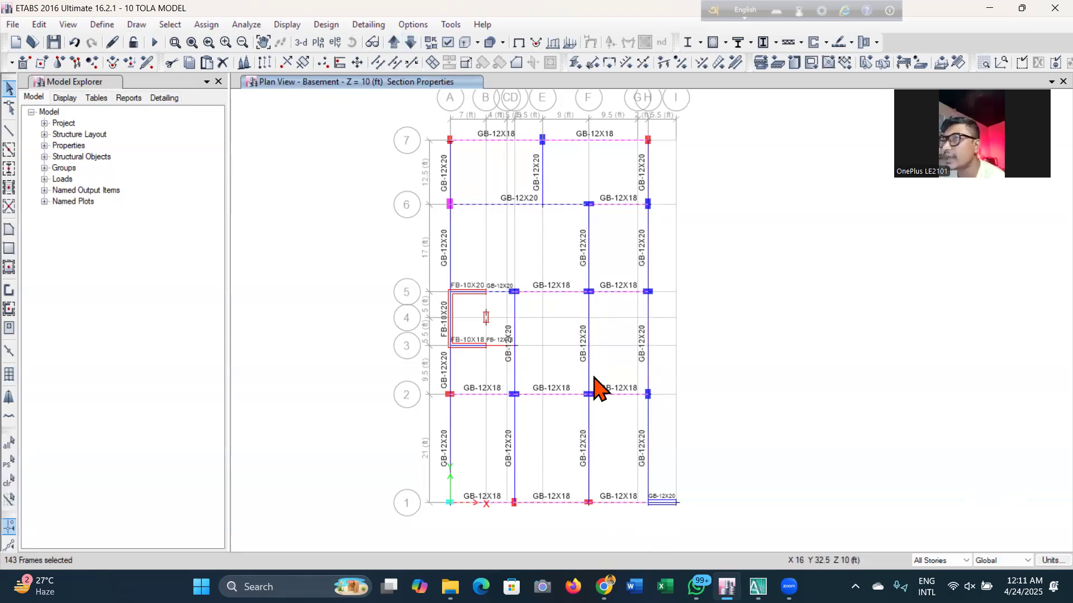
left_click(939, 561)
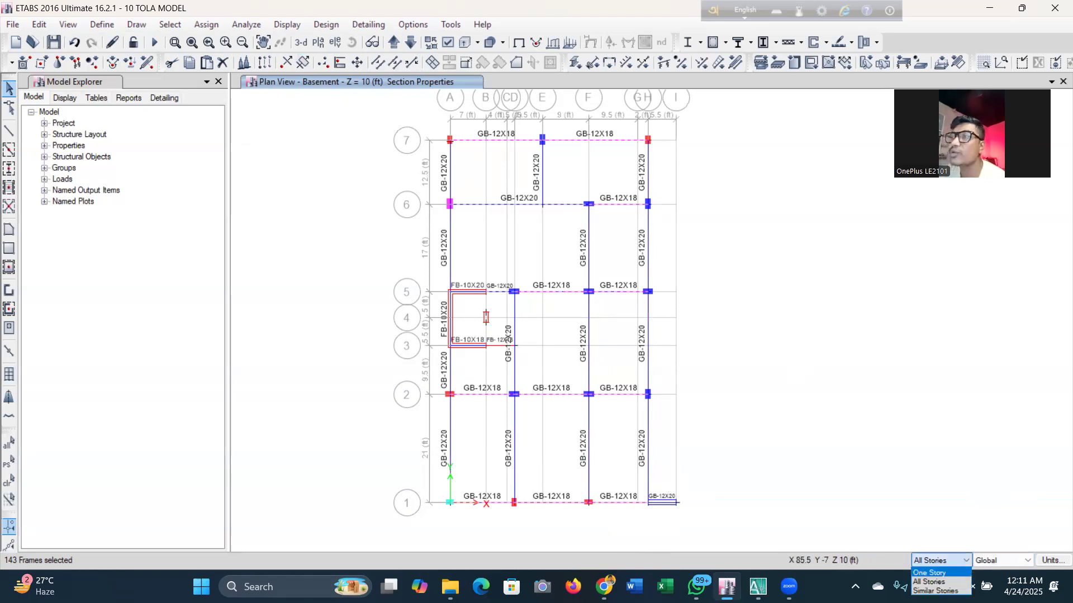
left_click(929, 572)
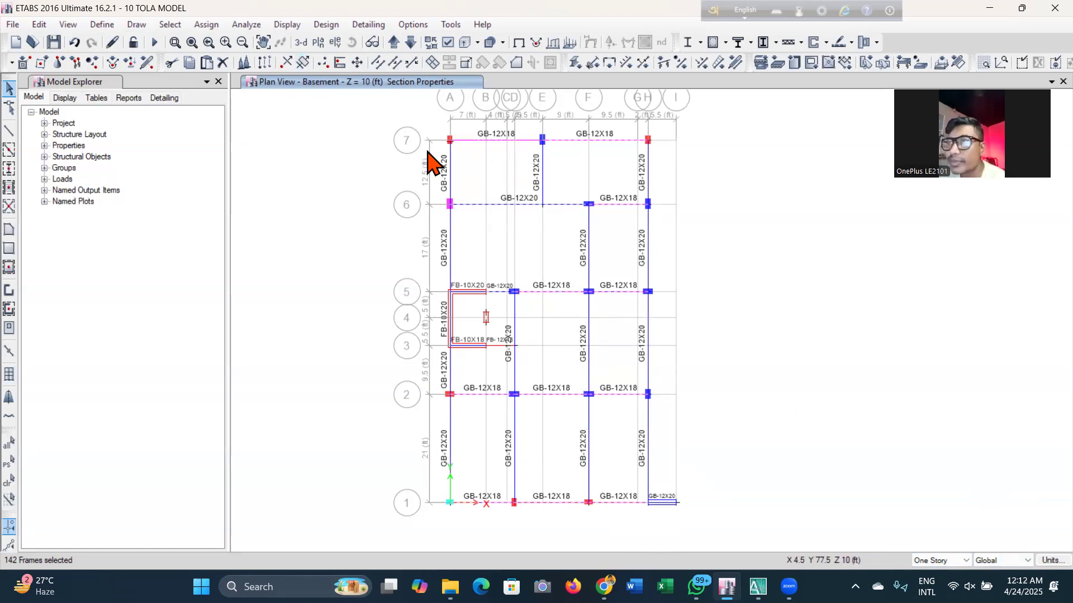
Deselect the X-direction Basement beams on grids 7, 6, 5, 2 and 1, leaving the grid 5 beam between B and D selected
left_click(519, 206)
left_click(577, 204)
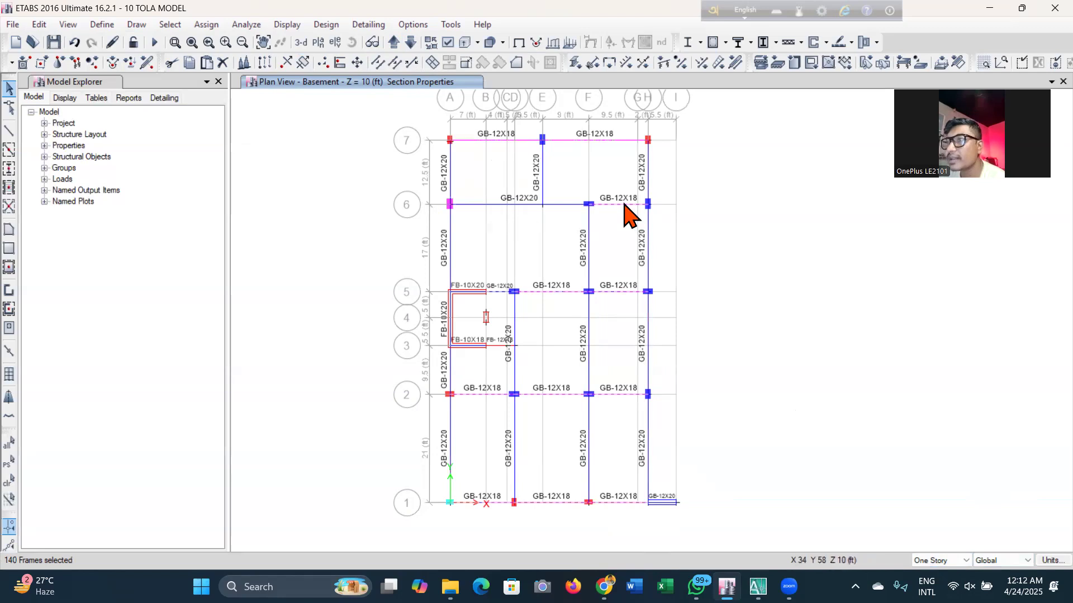
left_click(558, 291)
left_click(607, 292)
left_click(557, 395)
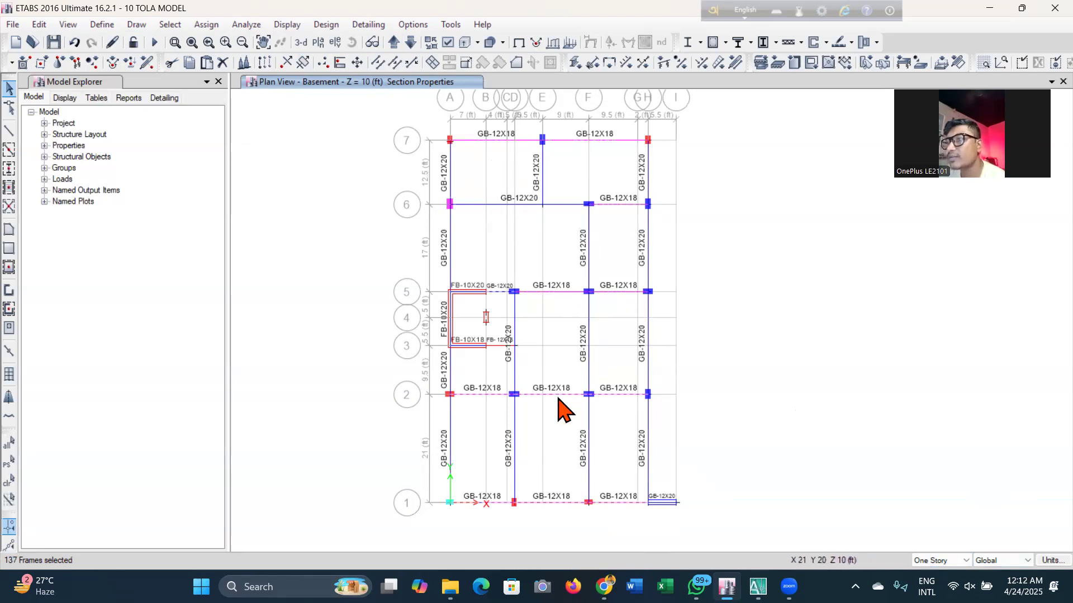
left_click(613, 395)
left_click(504, 395)
left_click(485, 394)
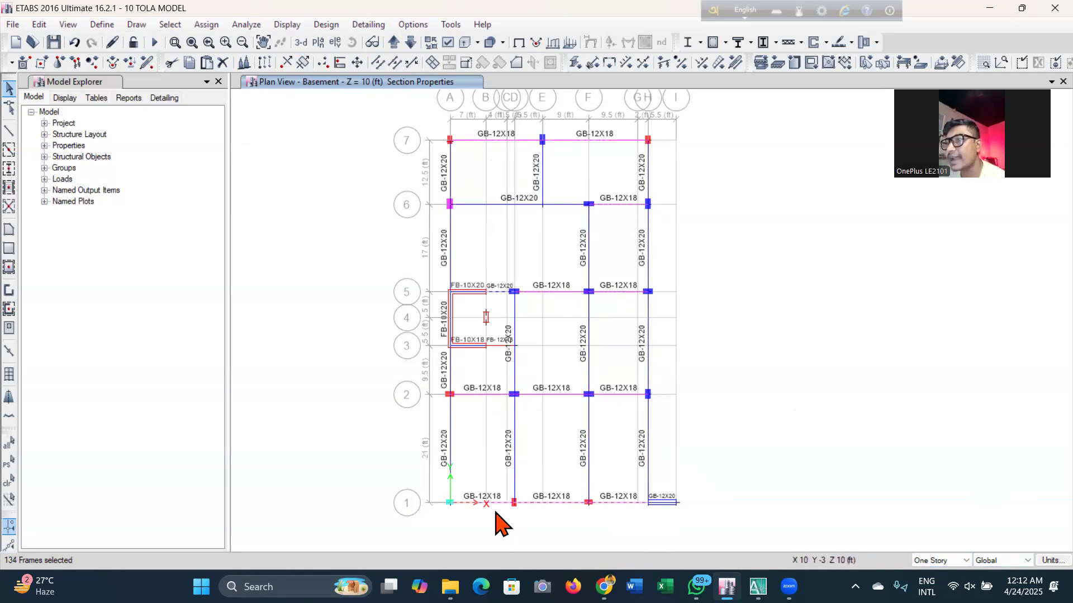
left_click(497, 504)
left_click(547, 502)
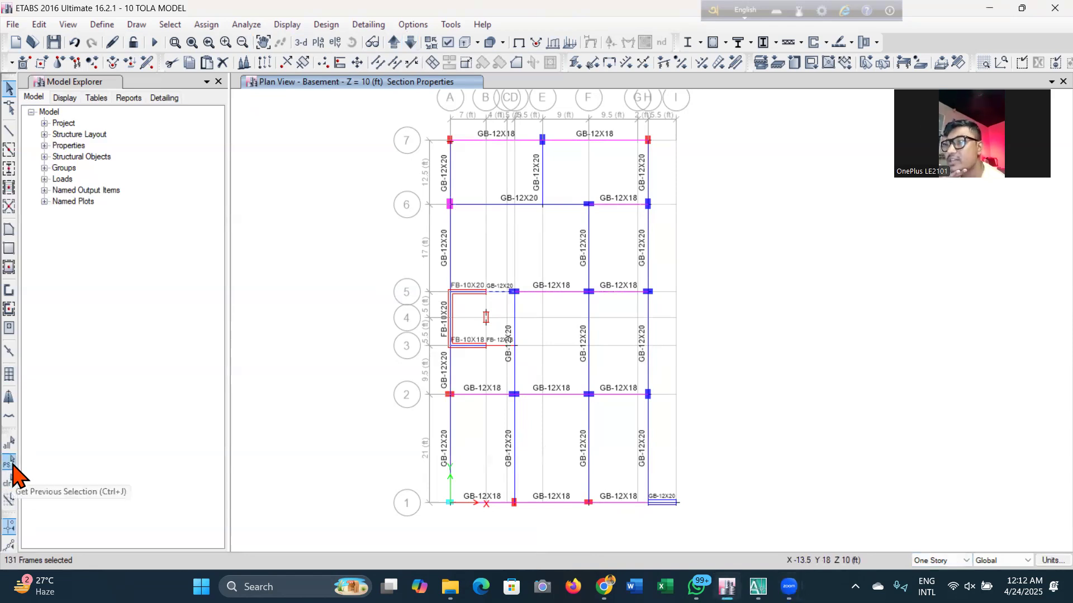
Reselect the deselected X-direction Basement beams on grids 7, 6, 5, 2 and 1
left_click(541, 293)
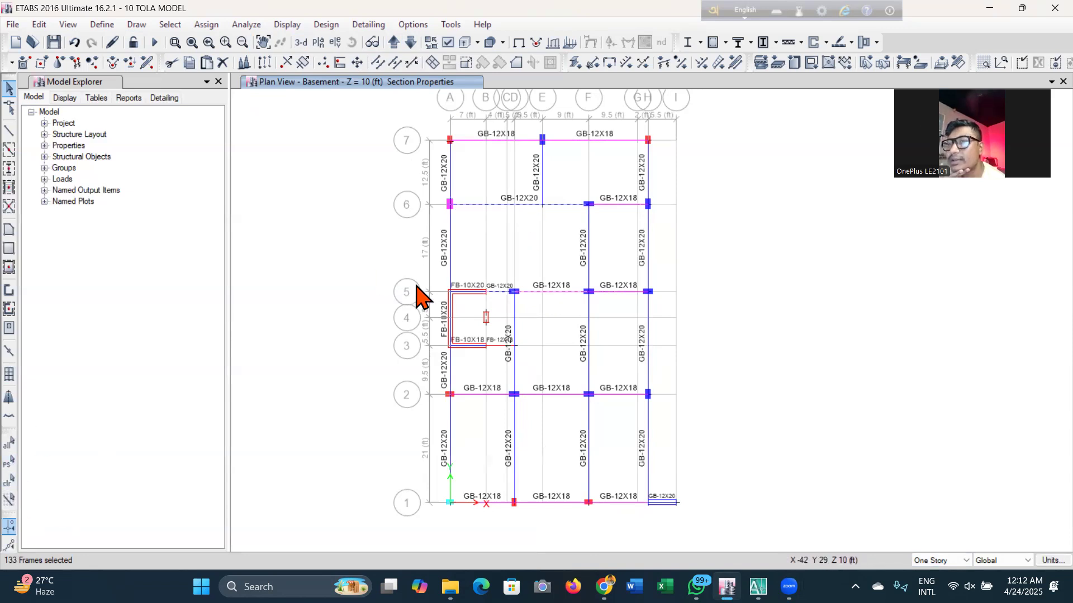
left_click(575, 205)
left_click(626, 204)
left_click(596, 140)
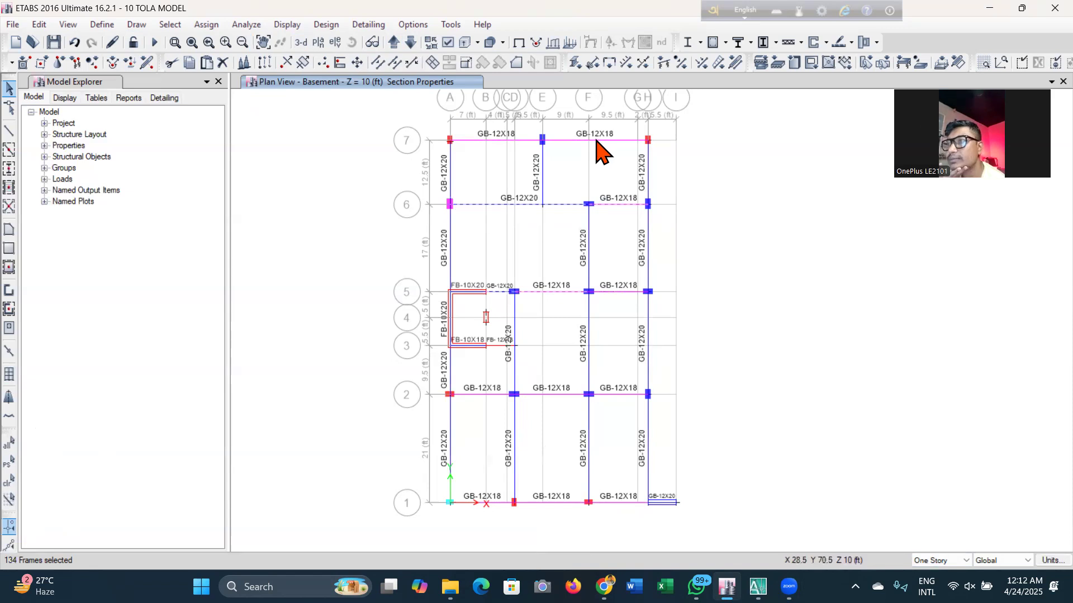
left_click(502, 140)
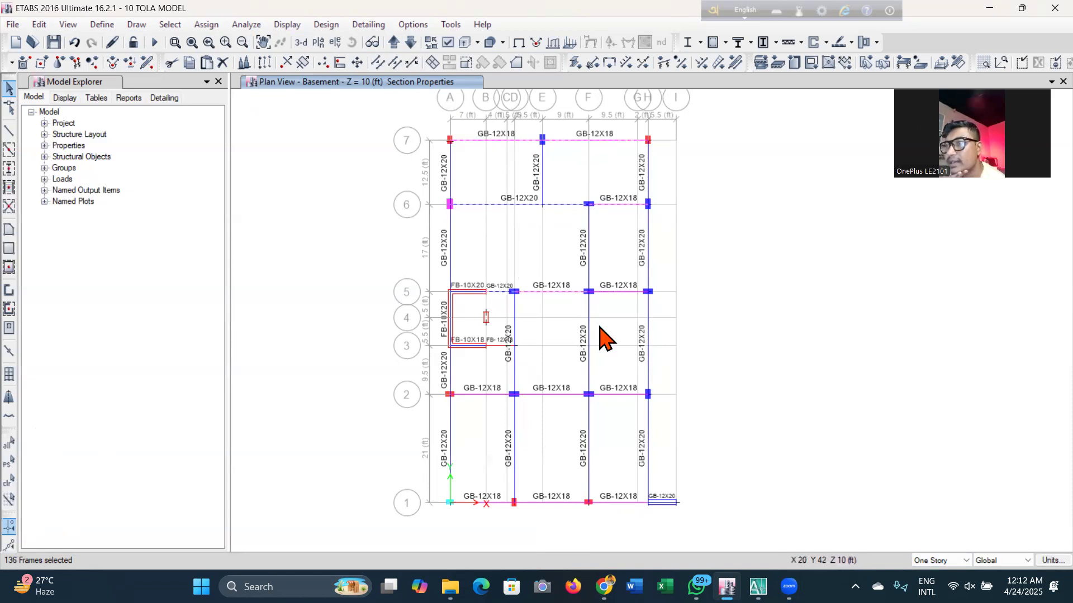
left_click(623, 291)
left_click(620, 395)
left_click(550, 395)
left_click(484, 395)
left_click(551, 502)
left_click(630, 503)
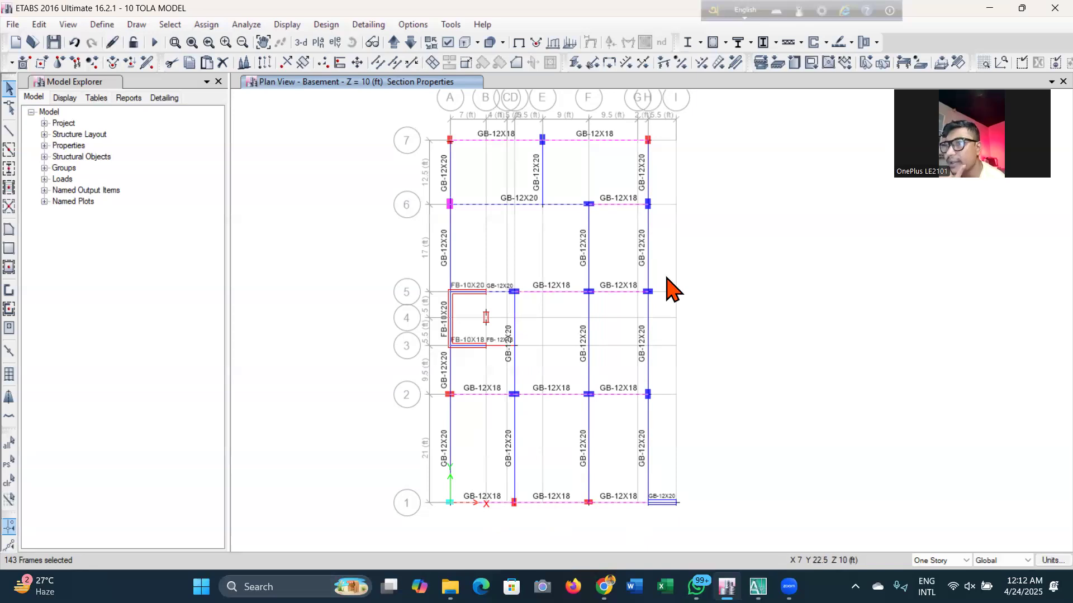
Compare the beam selection on the 1ST plan with that on the Basement plan
left_click(393, 43)
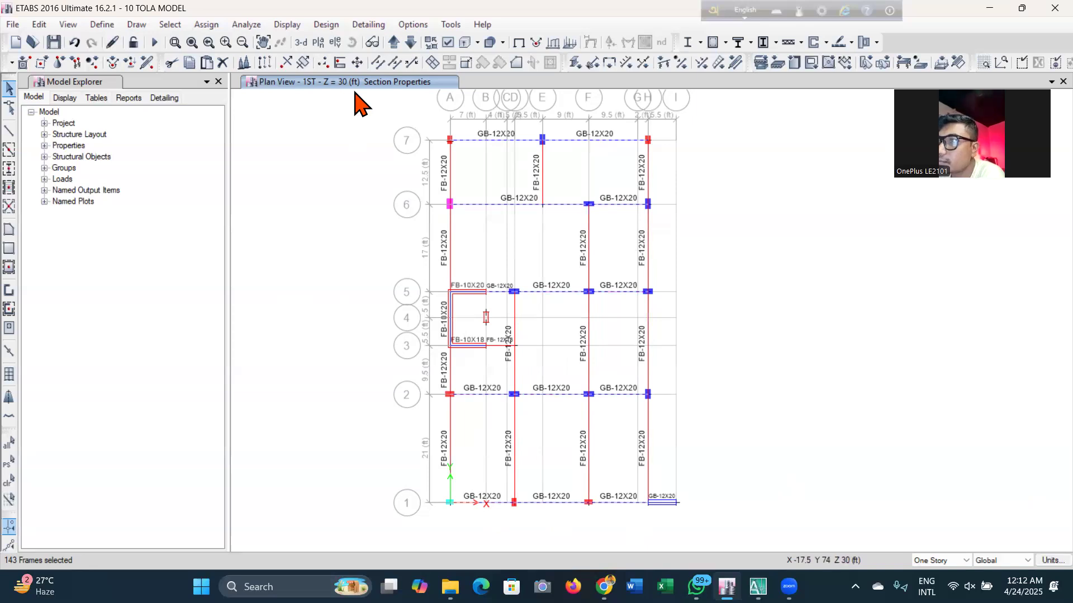
left_click(410, 42)
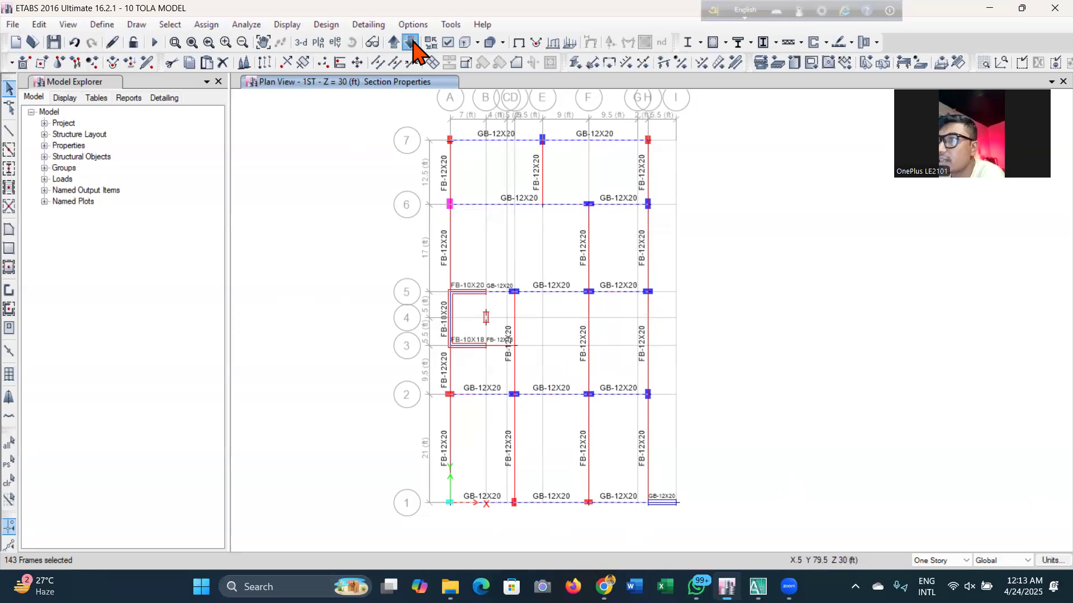
left_click(411, 42)
left_click(393, 42)
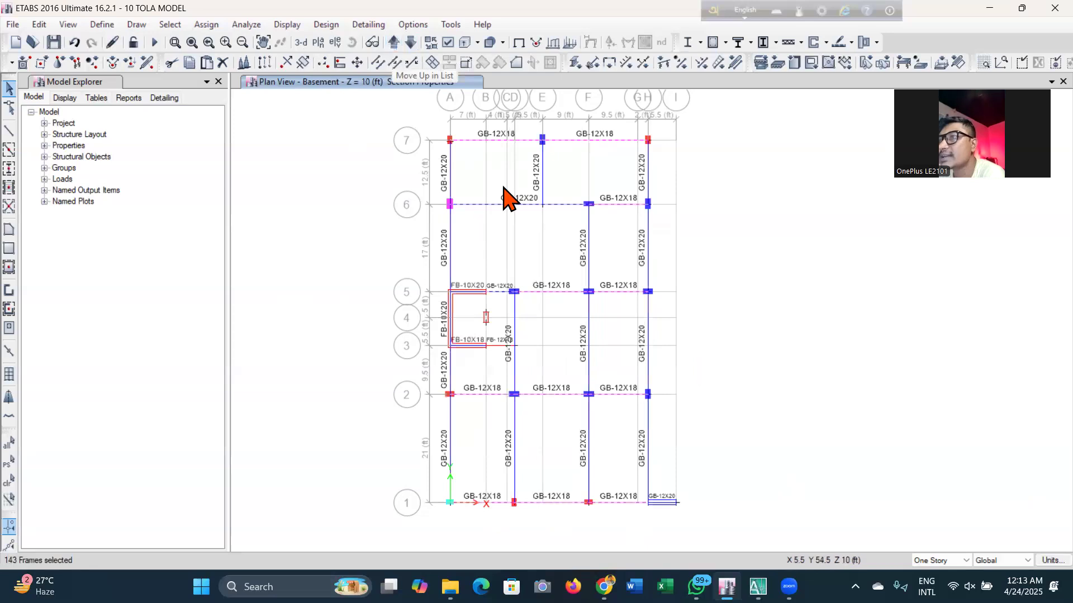
Remove the Basement's X-direction beams on grids 7, 6, 2, 1 and on grid 5 between D and H from the selection
left_click(507, 142)
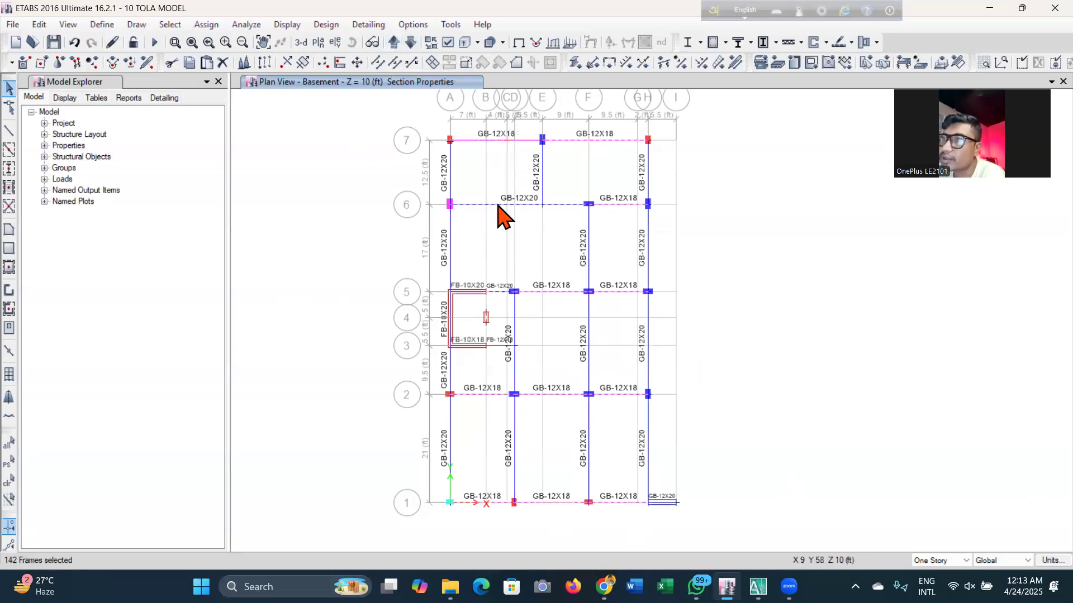
left_click(498, 205)
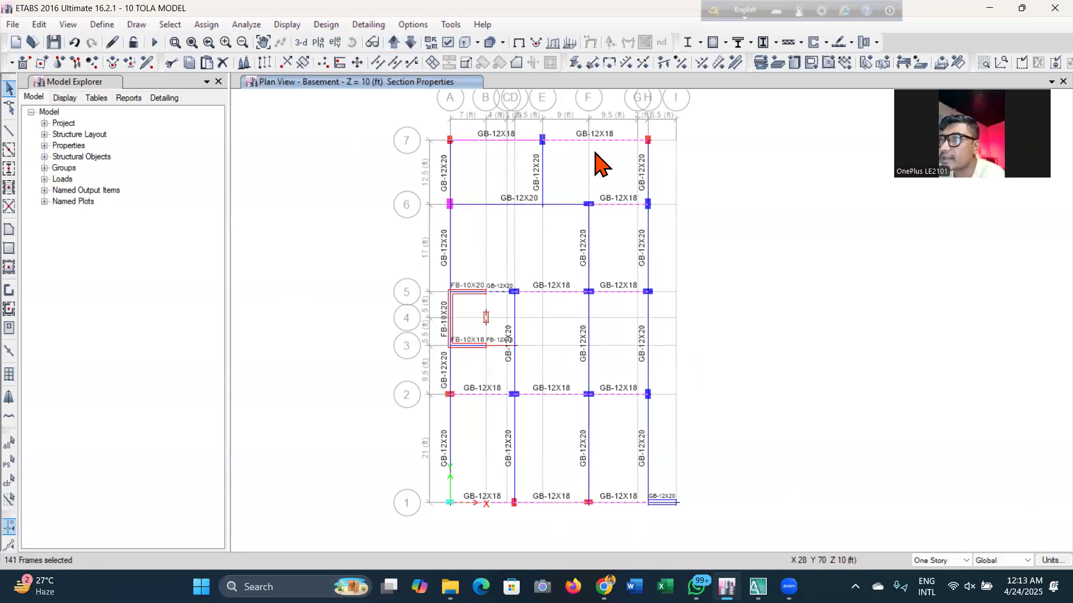
left_click(607, 204)
left_click(614, 291)
left_click(553, 292)
left_click(551, 394)
left_click(478, 395)
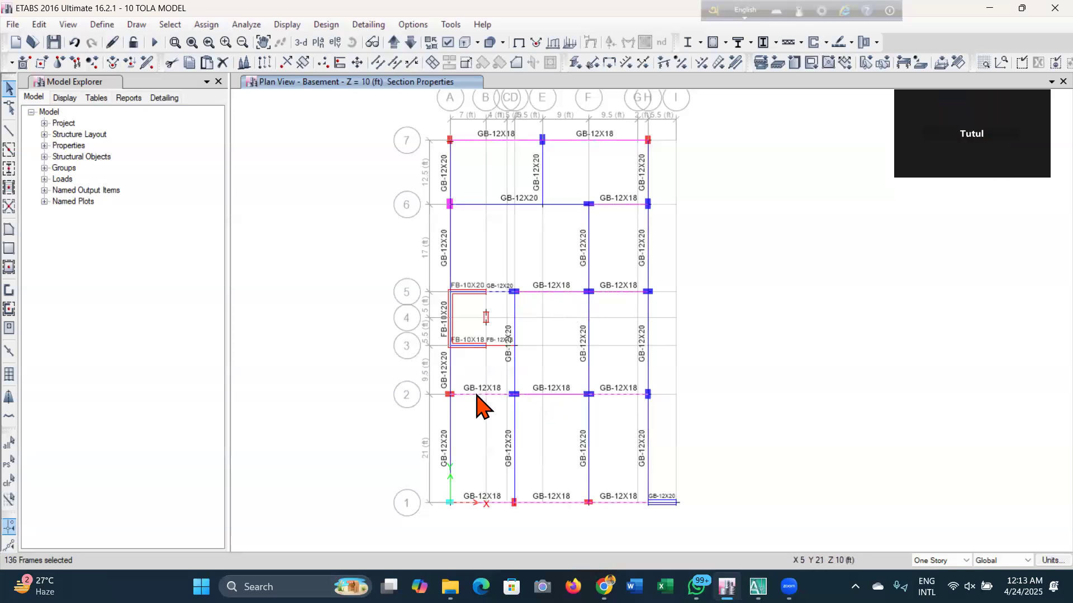
left_click(608, 394)
left_click(576, 502)
left_click(614, 503)
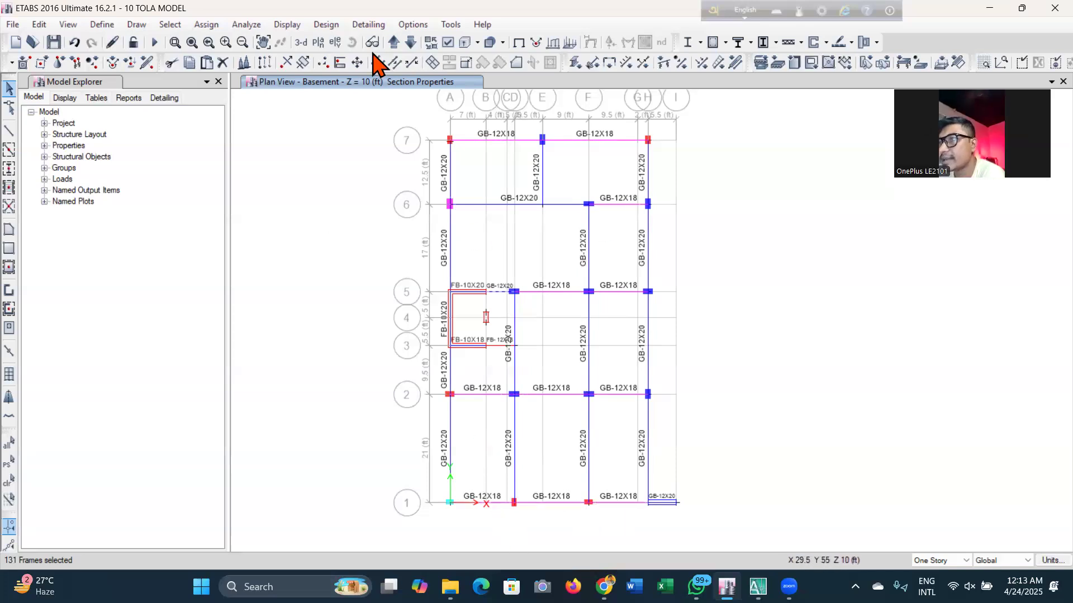
Assign the FB-12X20 frame section to the selected X-direction beams on the stories above the Basement
left_click(393, 43)
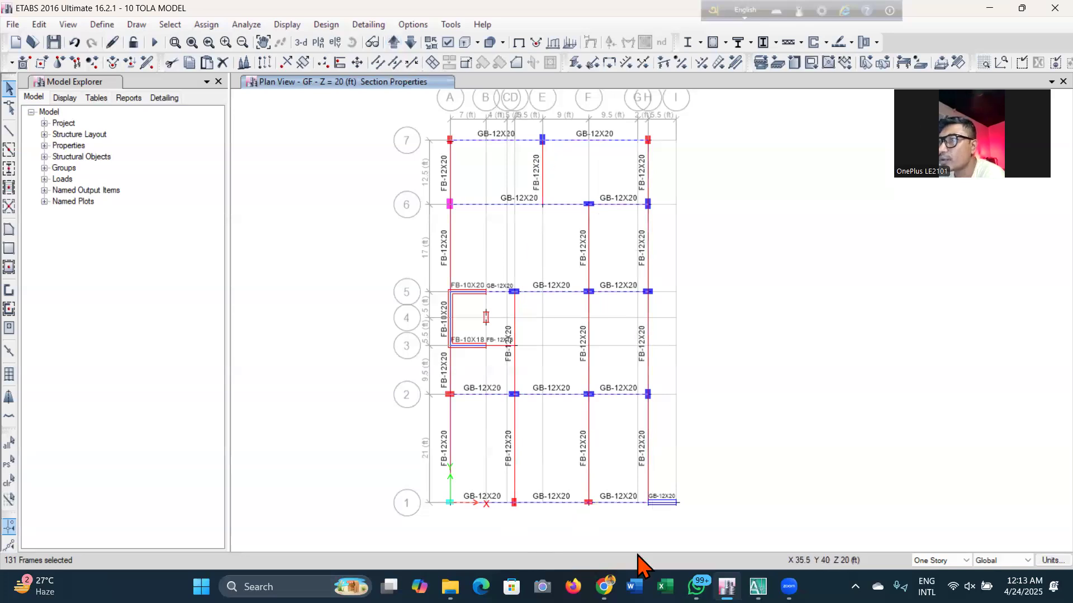
left_click(393, 43)
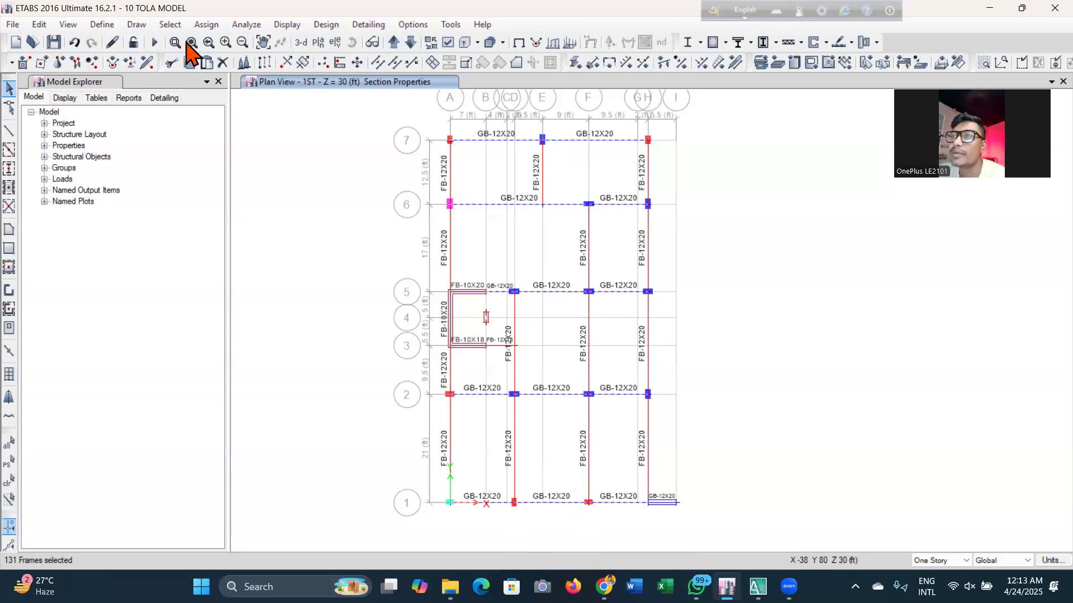
left_click(205, 24)
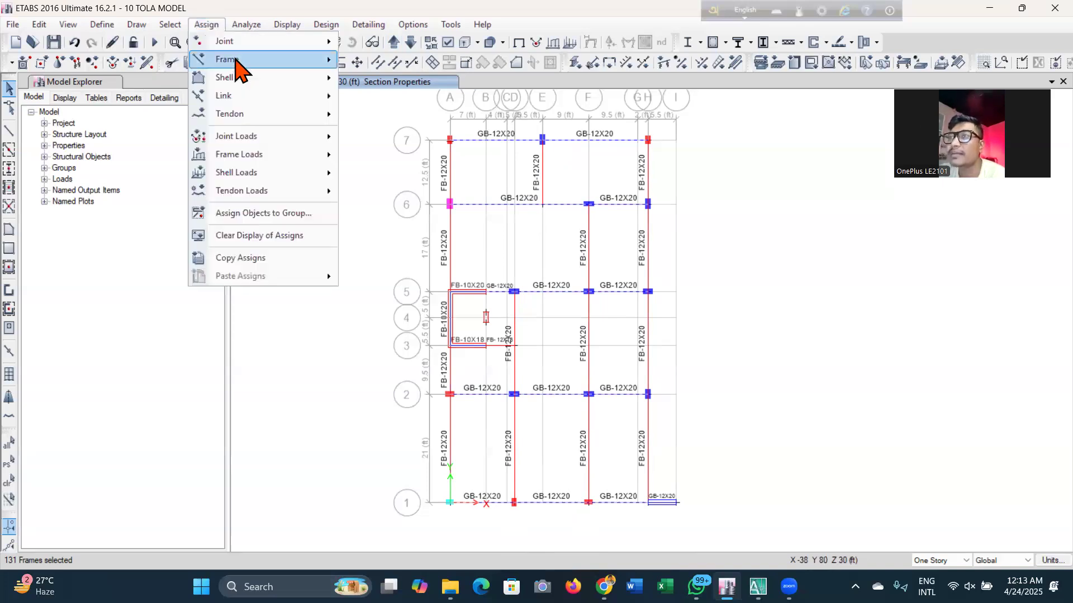
mouse_move(235, 60)
left_click(393, 62)
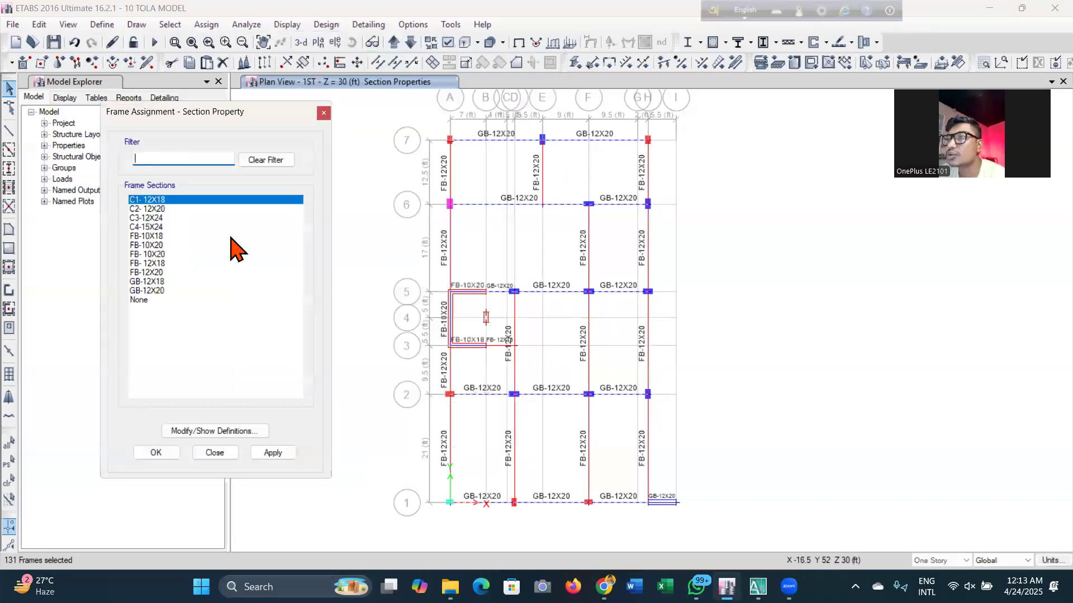
left_click(168, 245)
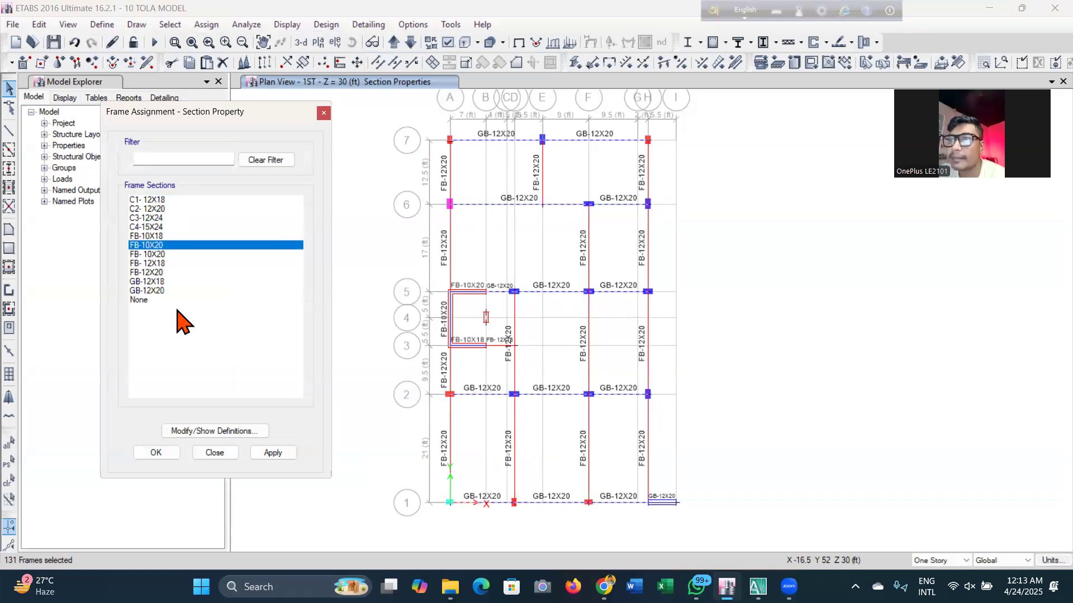
left_click(163, 272)
left_click(277, 454)
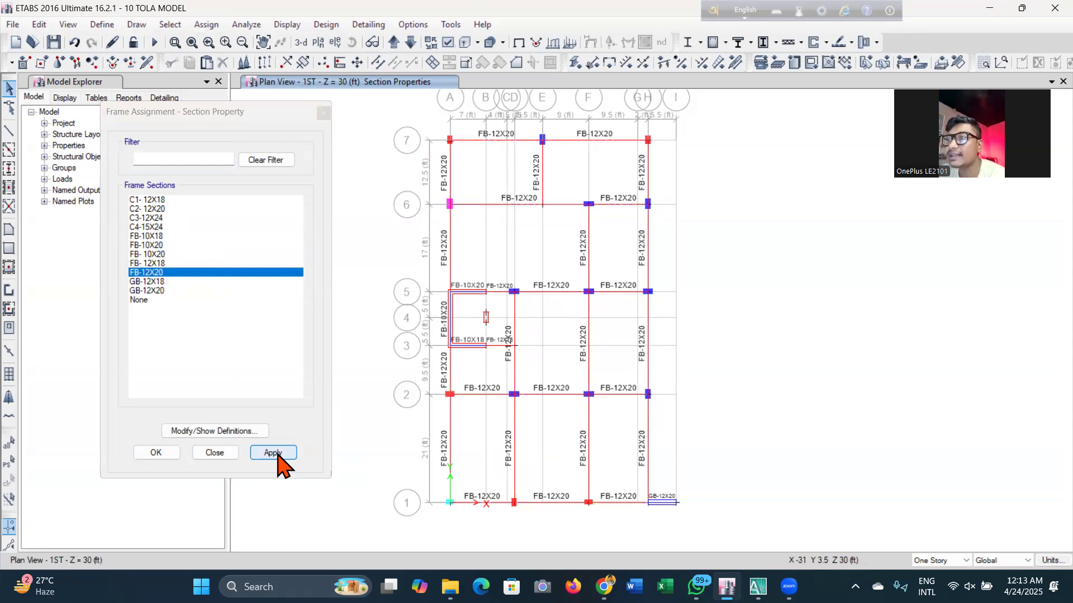
left_click(159, 456)
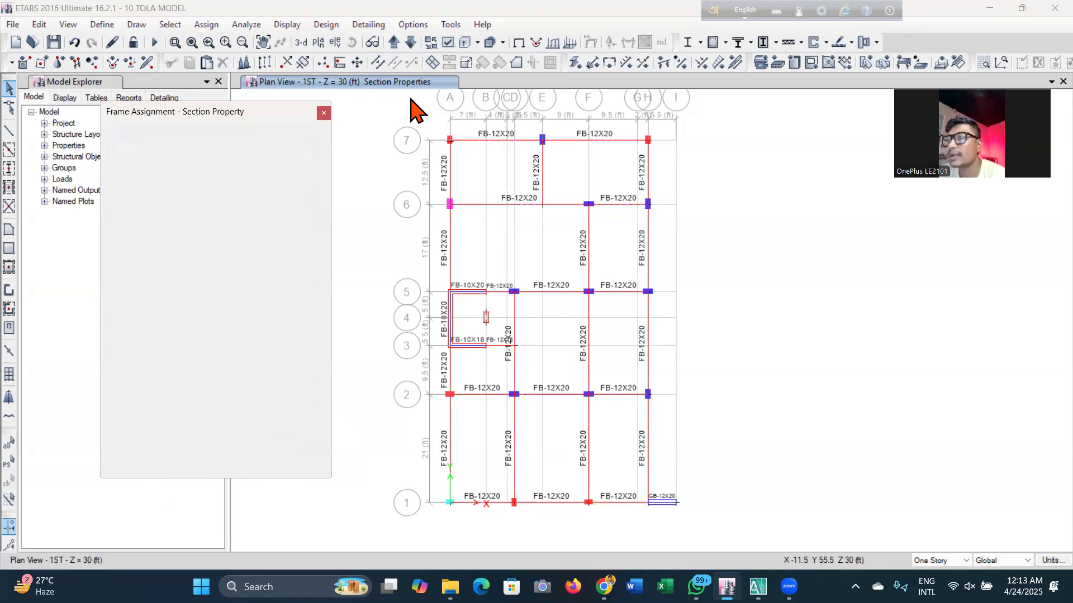
Check the assigned beam sections on the Basement and GF plans
left_click(409, 44)
left_click(410, 43)
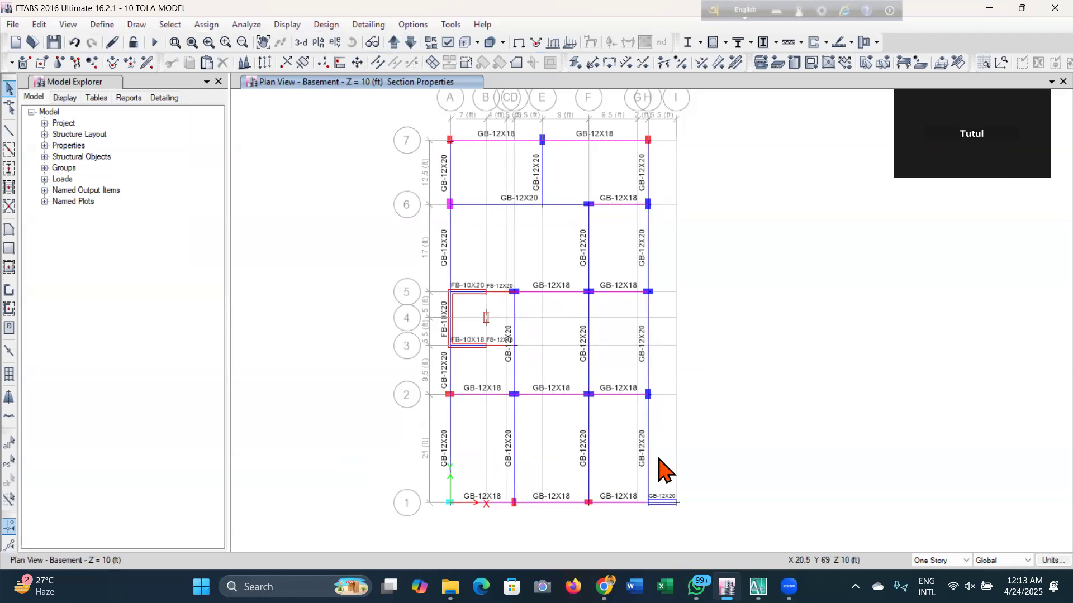
left_click(394, 42)
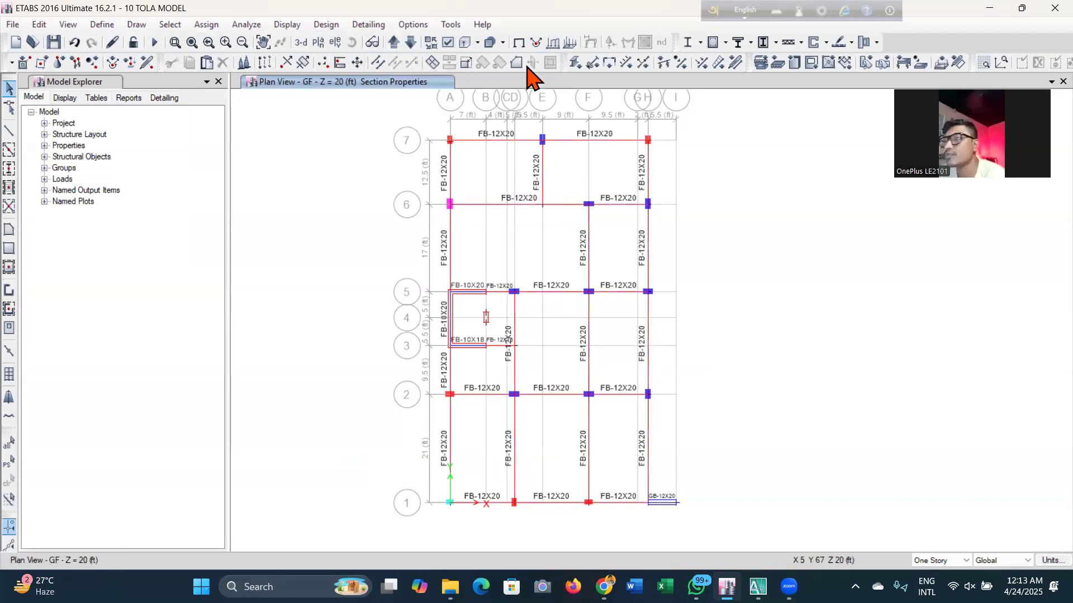
Check the assigned beam sections on the 2ND plan and in the rotated 3-D view
left_click(394, 43)
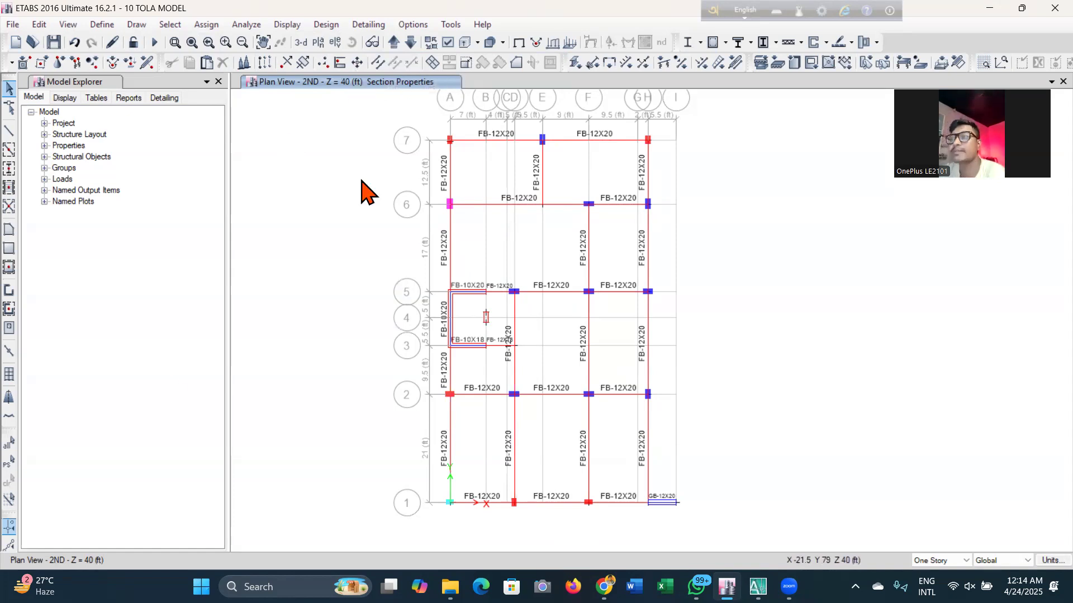
left_click(301, 43)
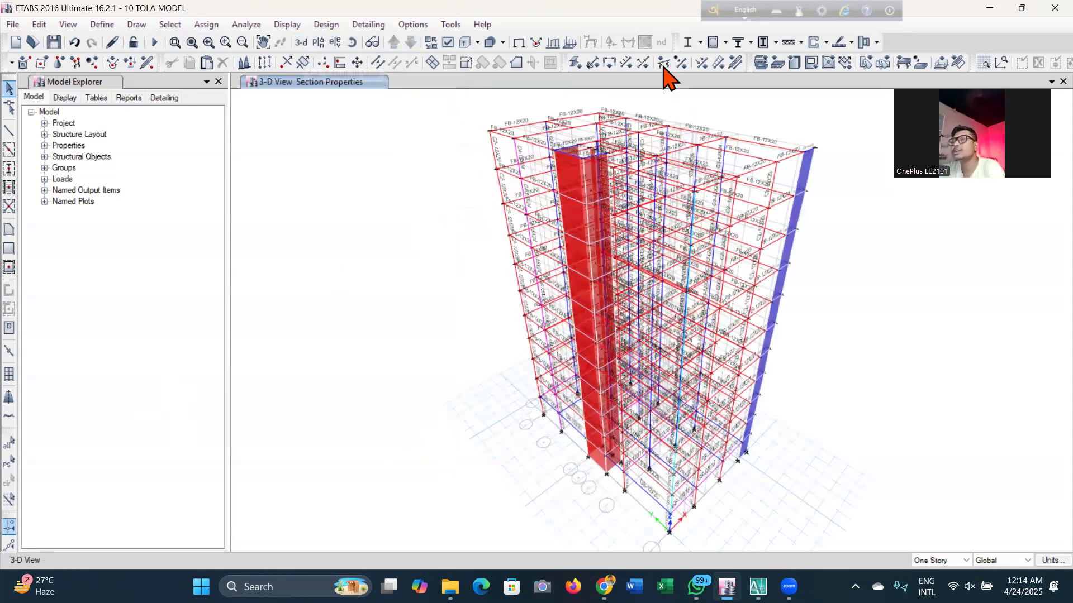
left_click(352, 42)
left_click_drag(407, 371, 433, 491)
Open the Basement plan view and save the model
left_click(318, 42)
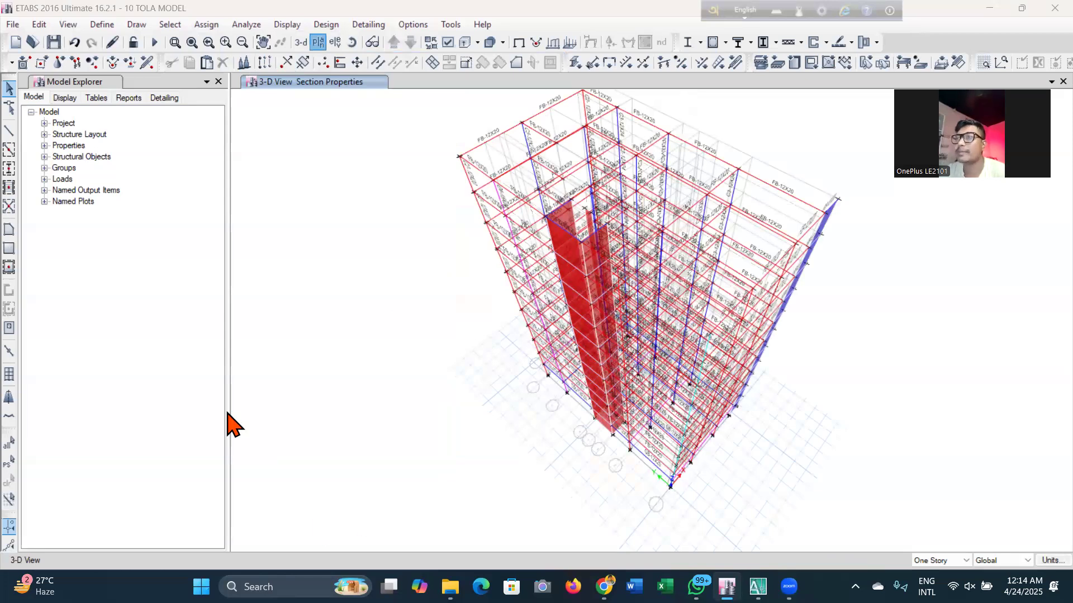
left_click(464, 341)
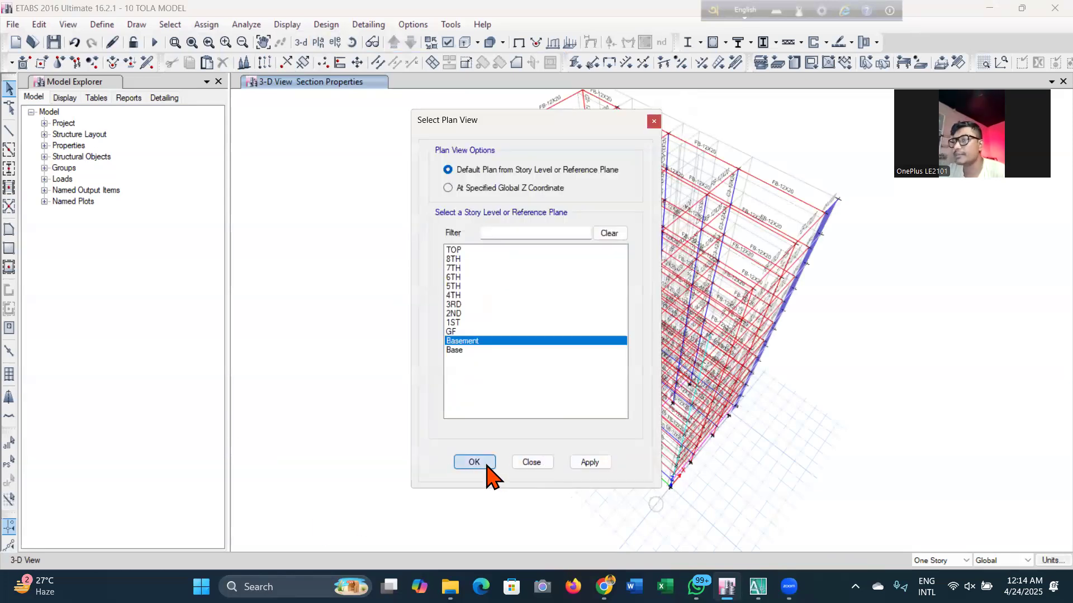
left_click(484, 463)
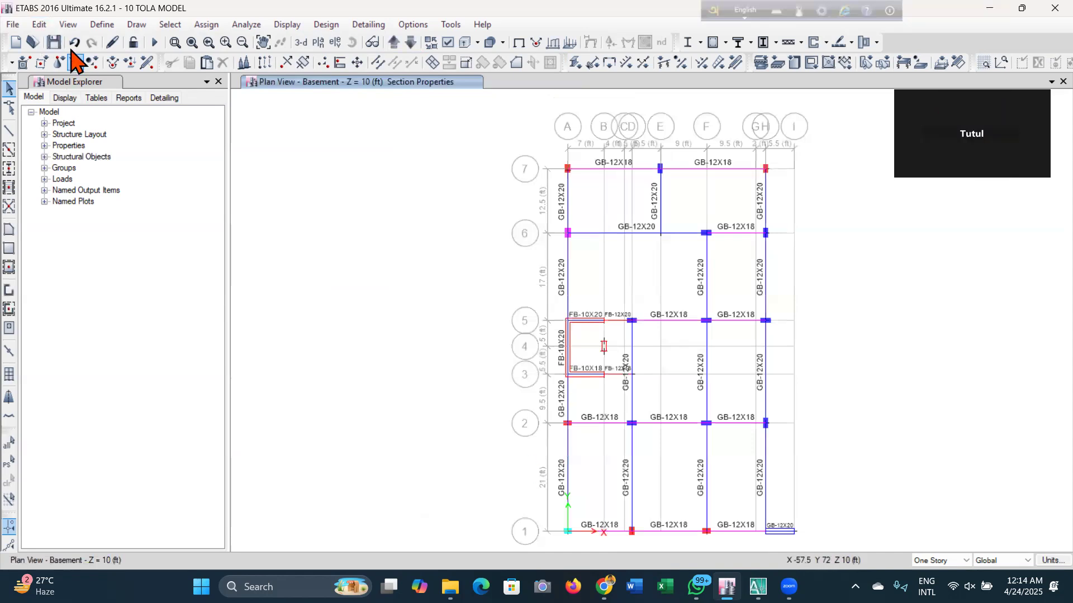
left_click(53, 42)
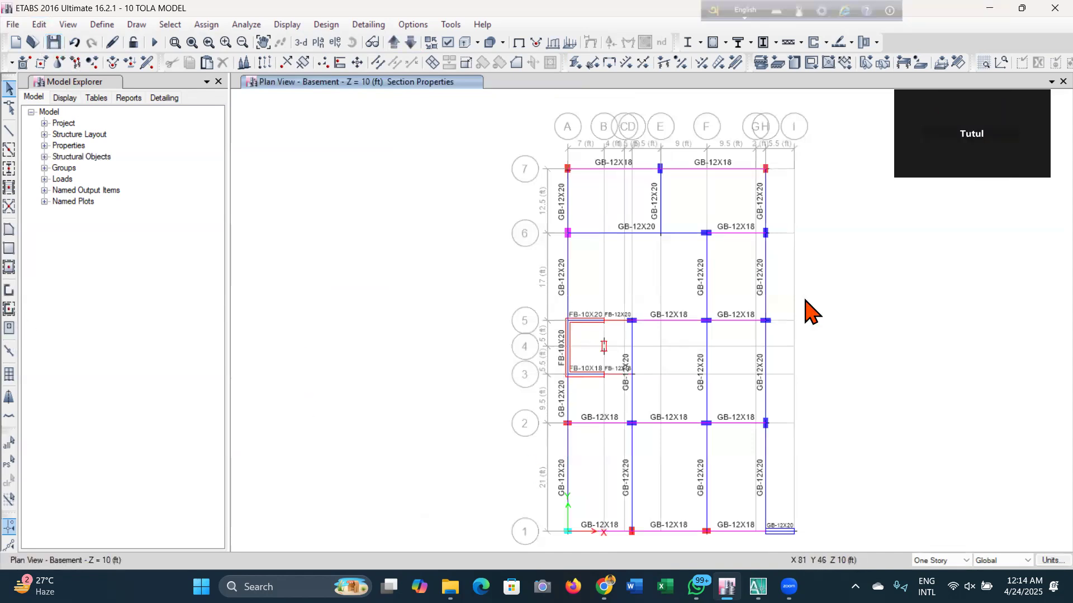
Draw a Slab-5.5 floor panel on the Basement plan between grids A and E and grids 6 and 7, following its corner points
left_click(10, 268)
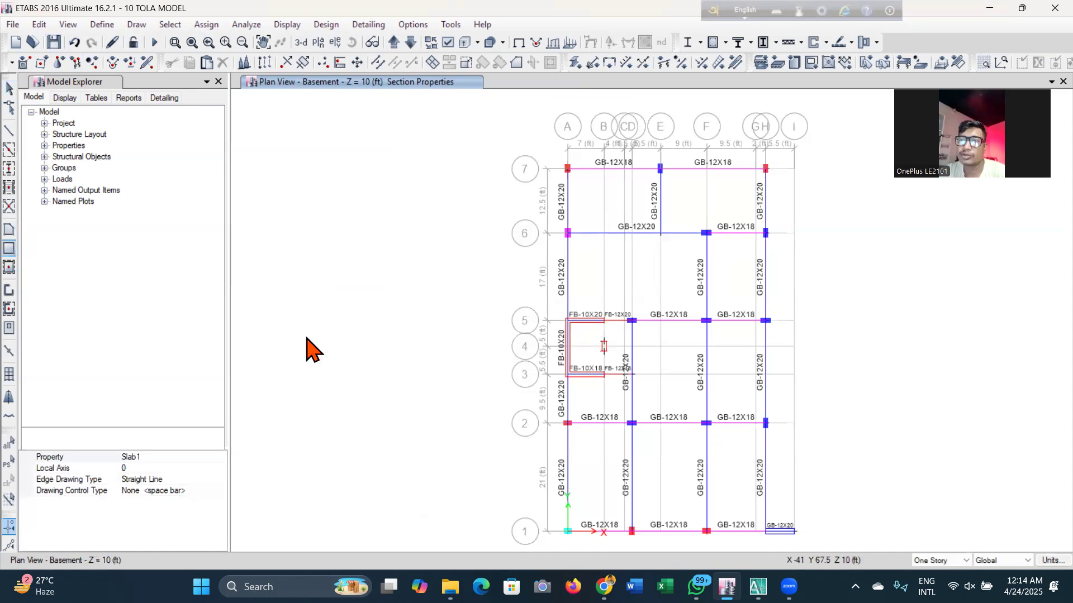
left_click(9, 230)
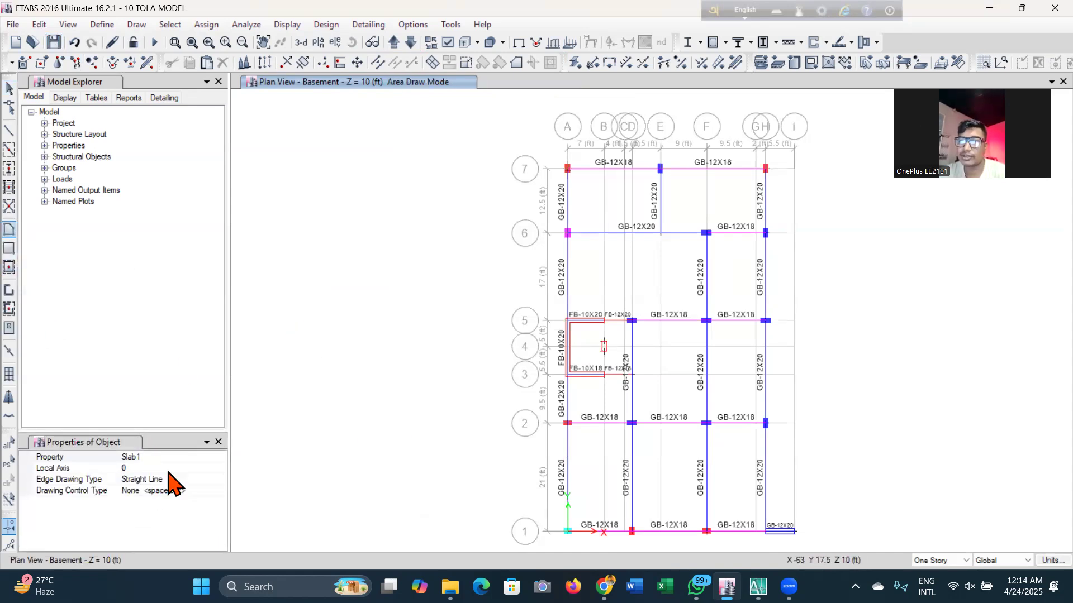
left_click(191, 458)
left_click(221, 457)
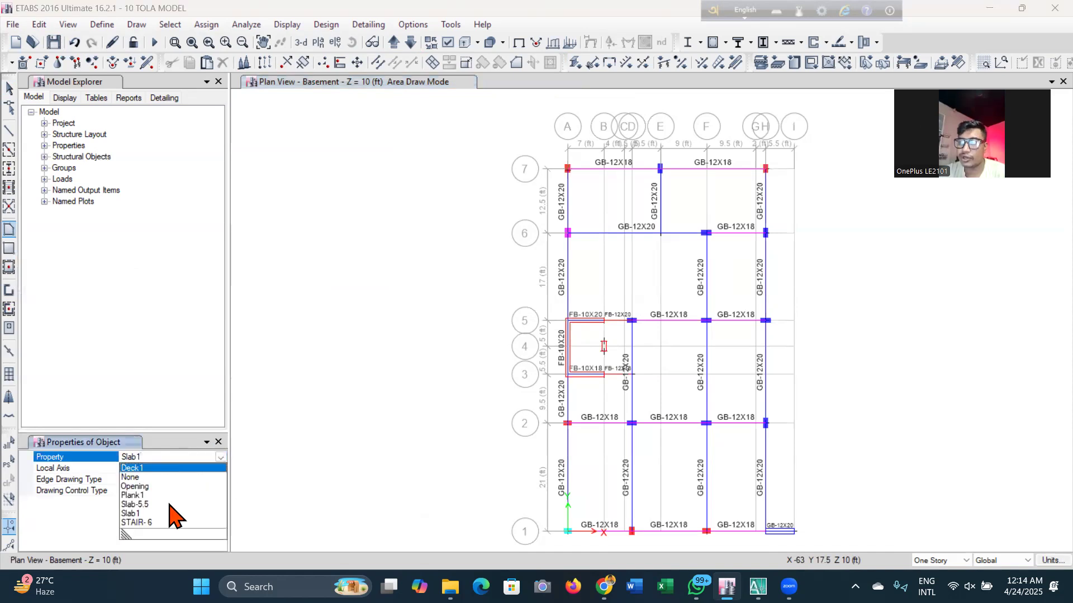
left_click(154, 504)
middle_click_drag(570, 336, 530, 323)
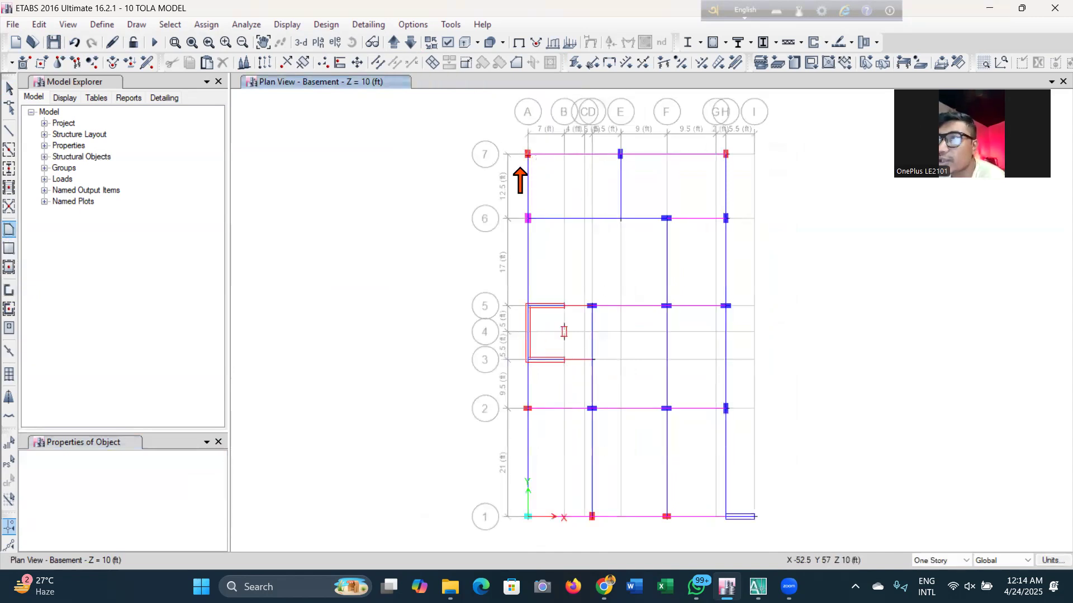
left_click(528, 154)
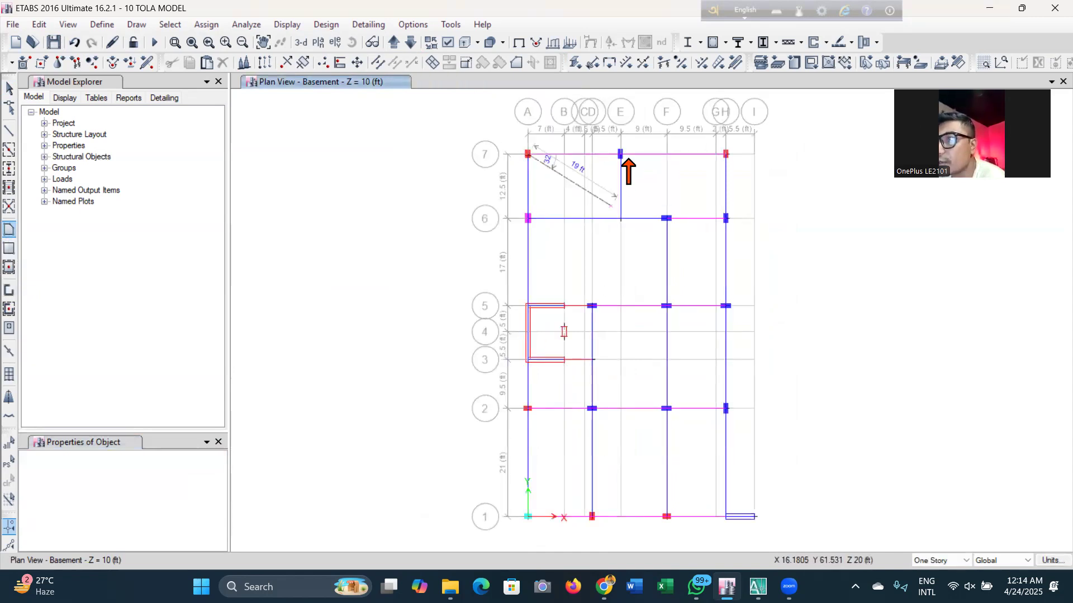
left_click(620, 154)
left_click(620, 218)
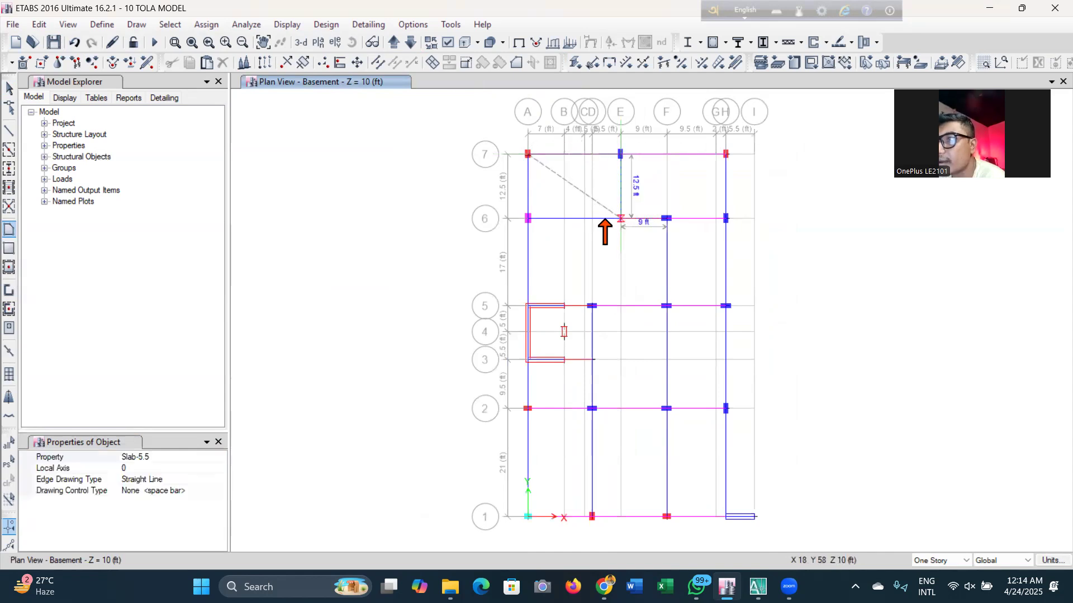
left_click(528, 218)
key("Return")
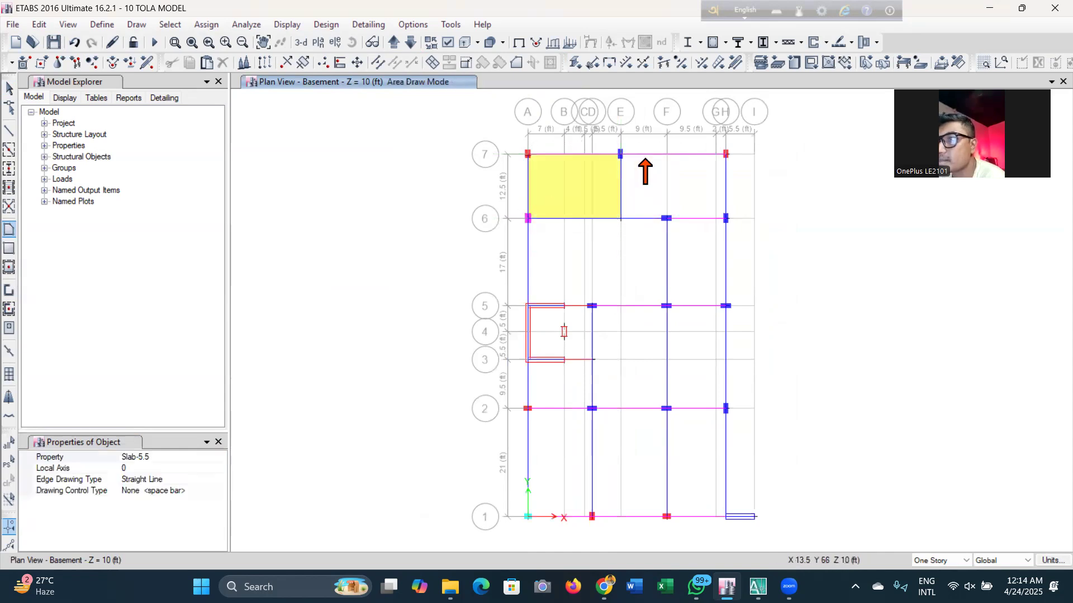
Draw the adjoining Slab-5.5 panel between grids E and H and grids 6 and 7, including the column point at F-6
left_click(620, 154)
left_click(726, 154)
left_click(726, 218)
left_click(666, 218)
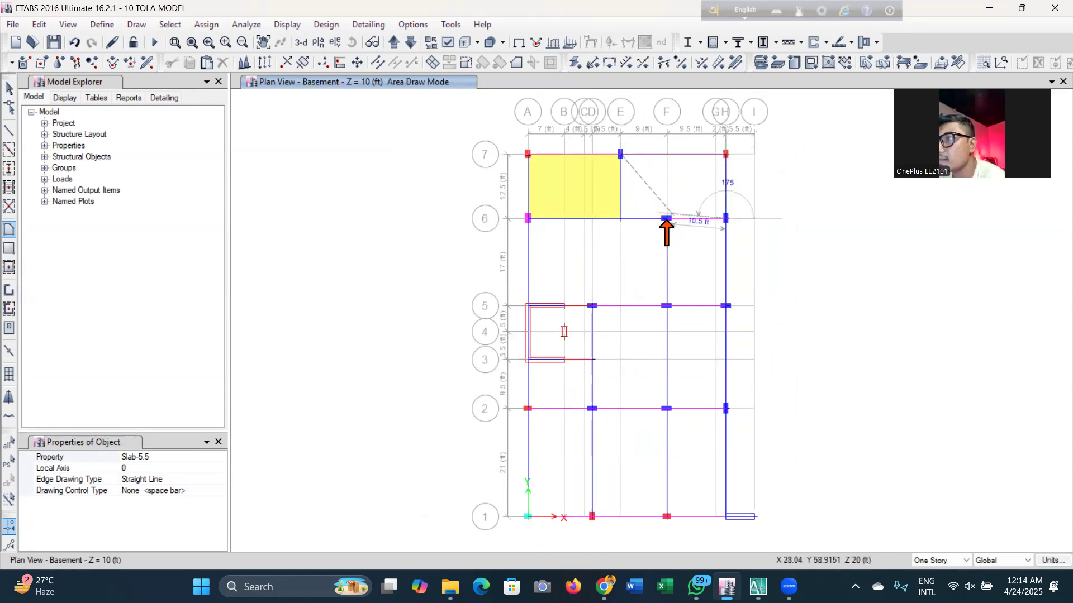
left_click(621, 218)
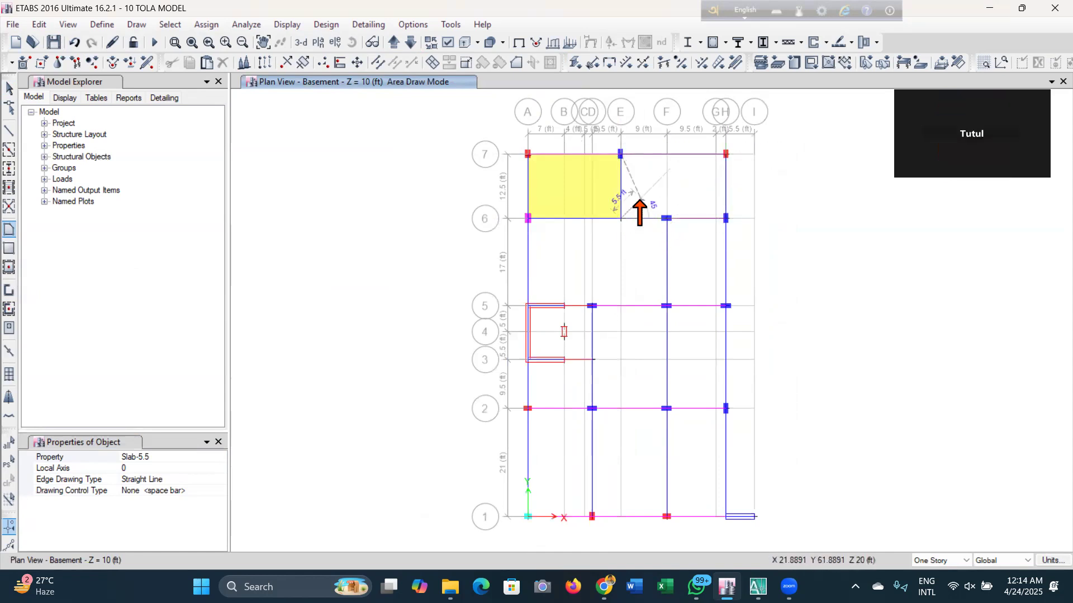
key("Return")
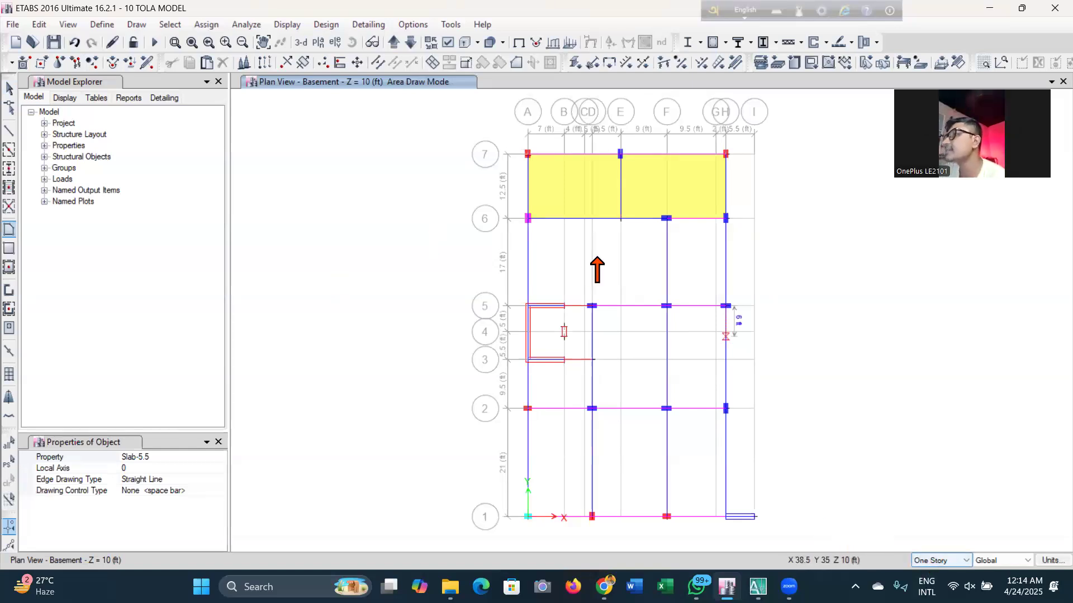
Compare the GF plan with the Basement plan, return to the Basement and save the model
left_click(397, 42)
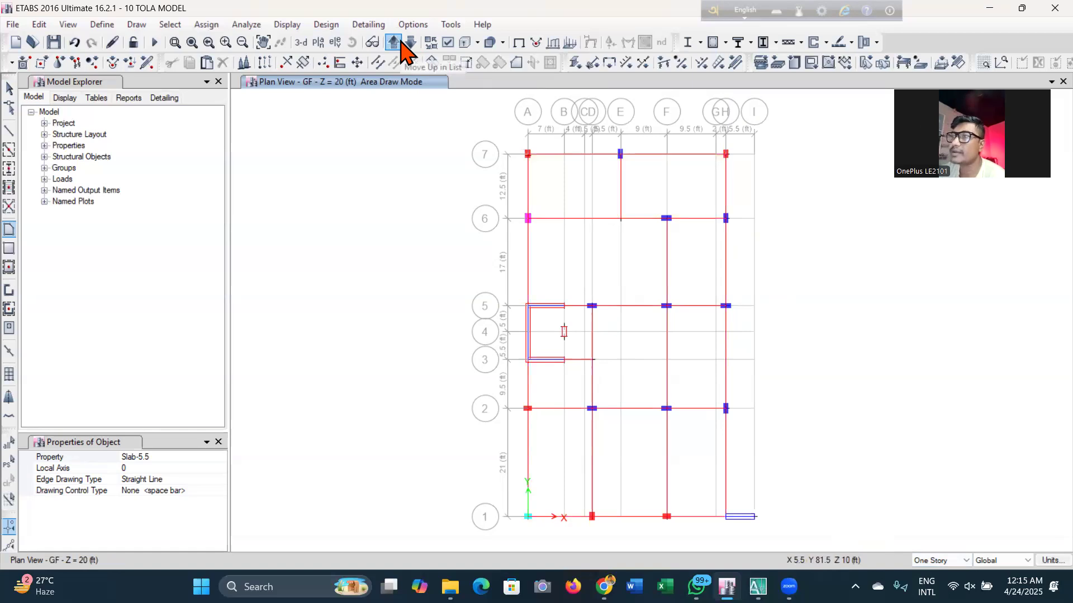
left_click(410, 43)
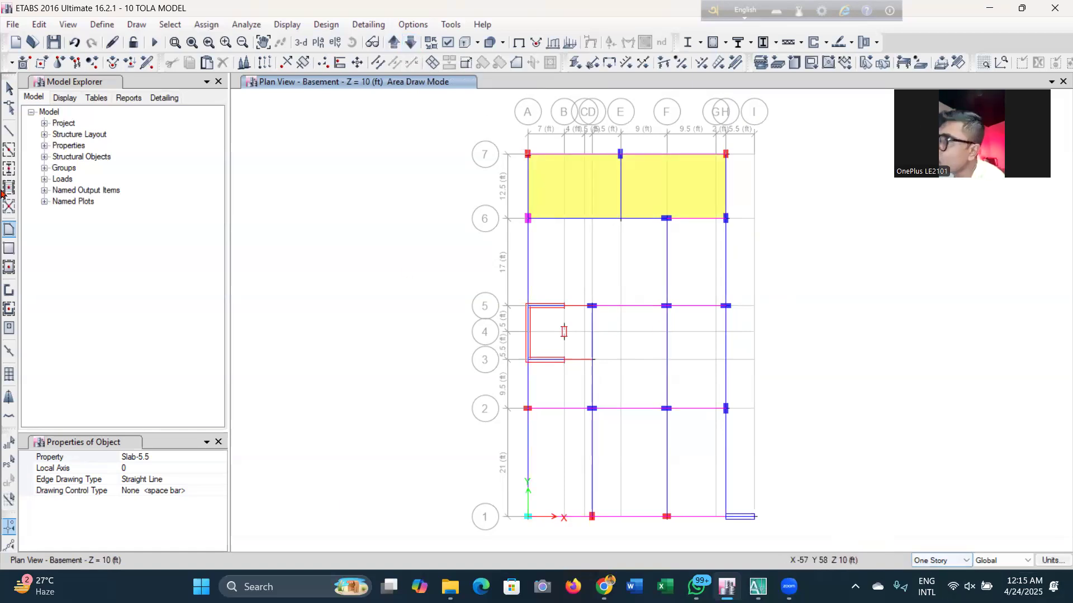
left_click(54, 42)
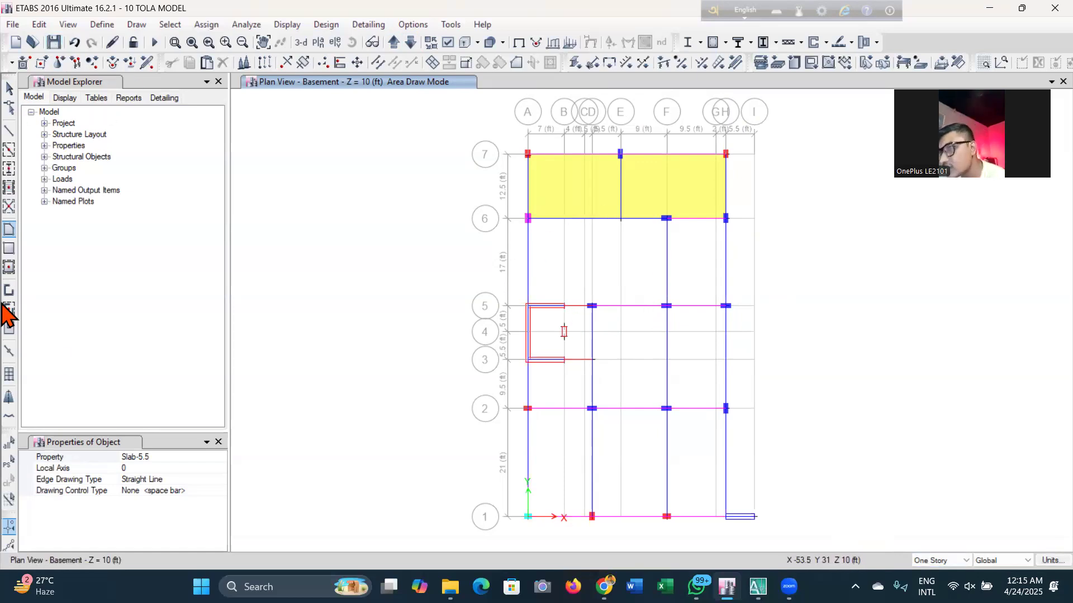
Draw rectangular Slab-5.5 panels between grids 5 and 6, one from A to F and one from F to H
left_click(9, 249)
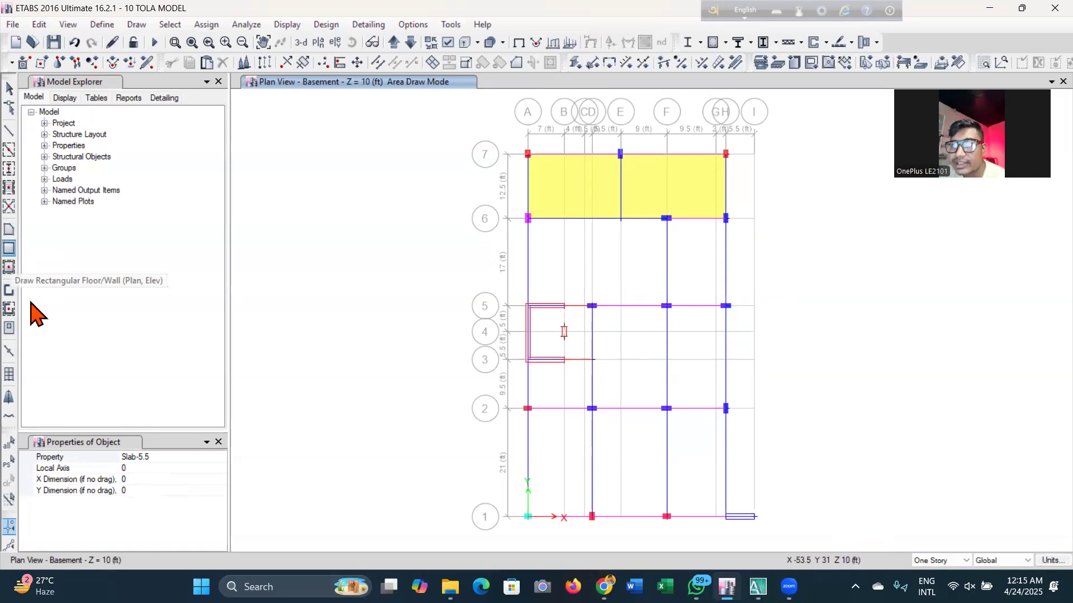
left_click(219, 458)
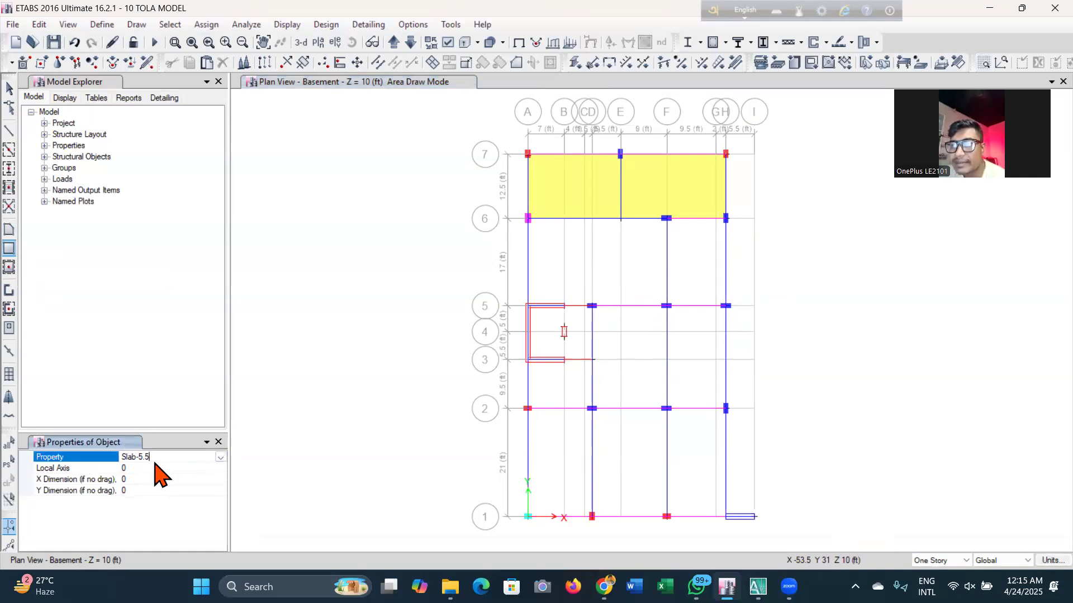
left_click(12, 253)
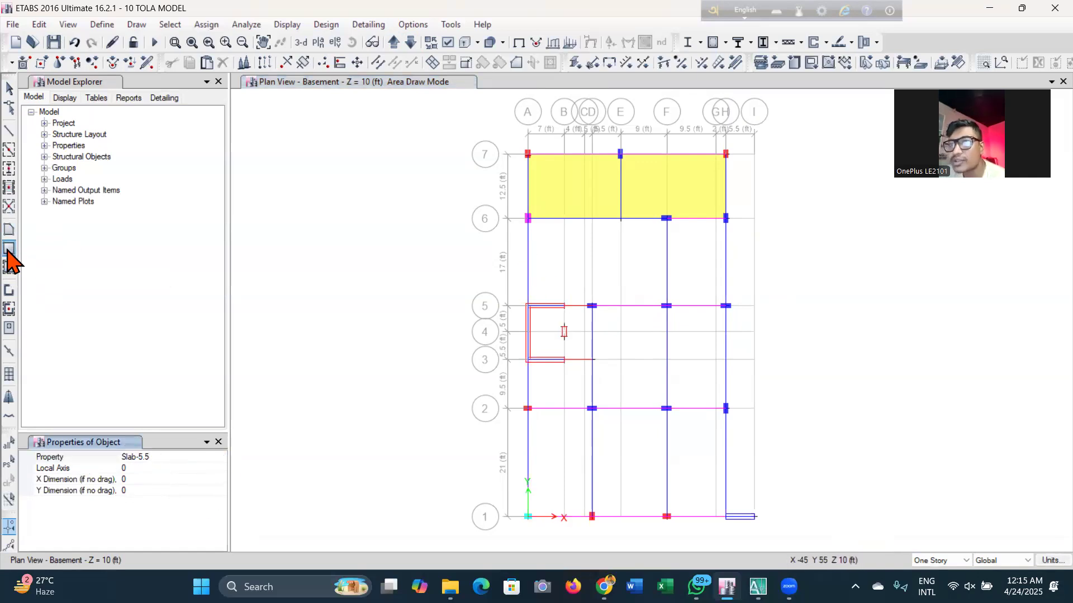
left_click(528, 218)
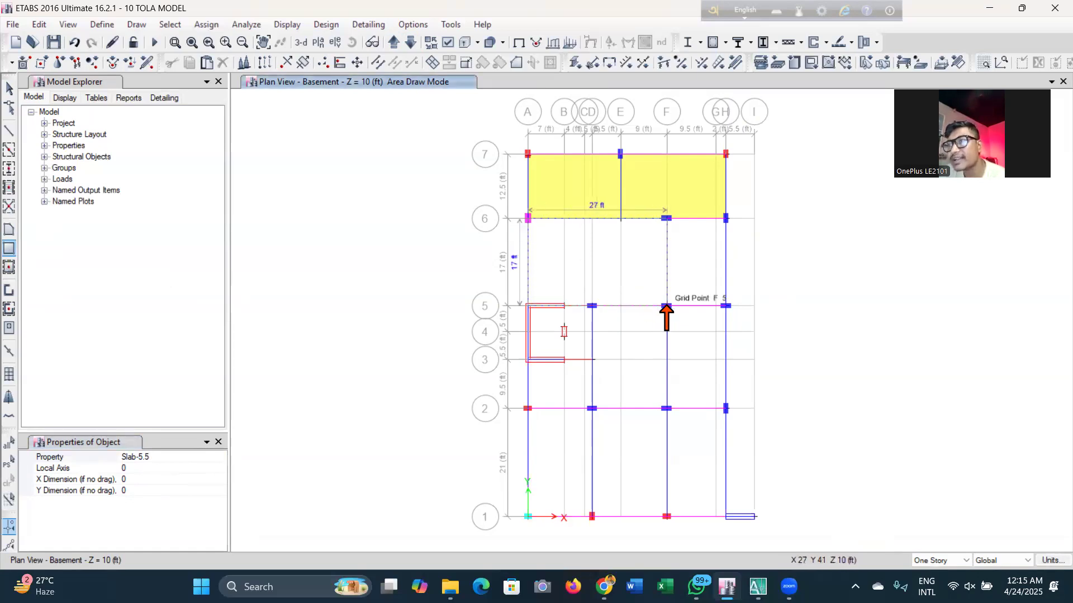
left_click(666, 306)
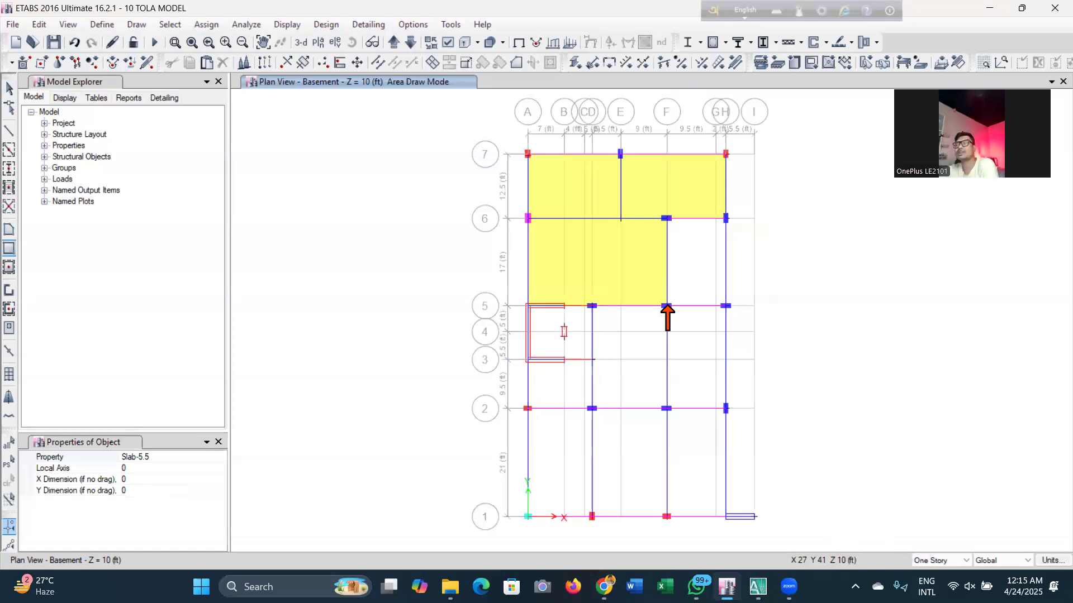
left_click(667, 218)
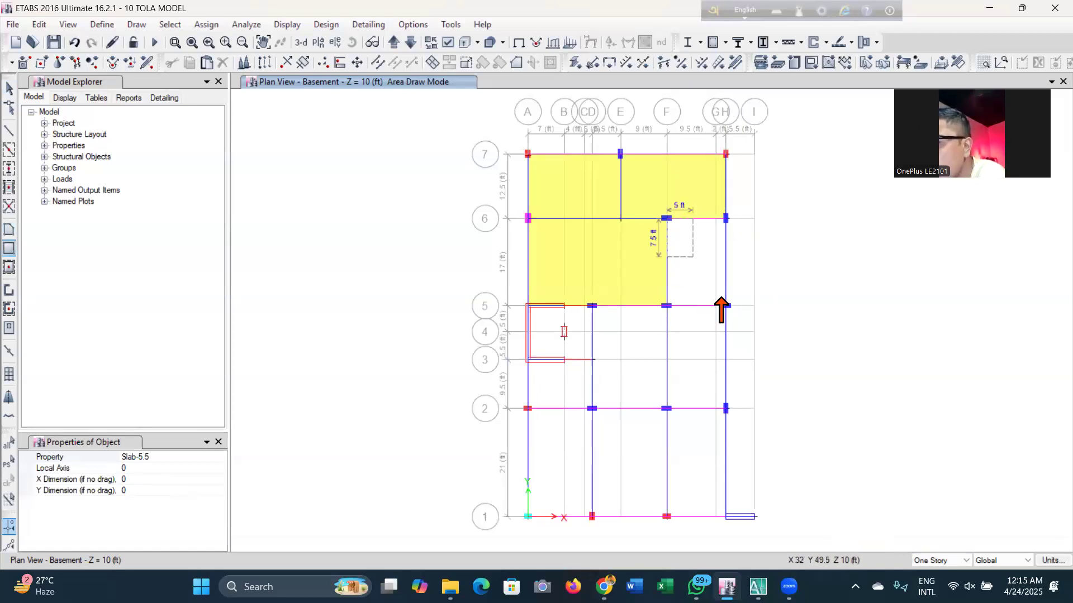
left_click(725, 306)
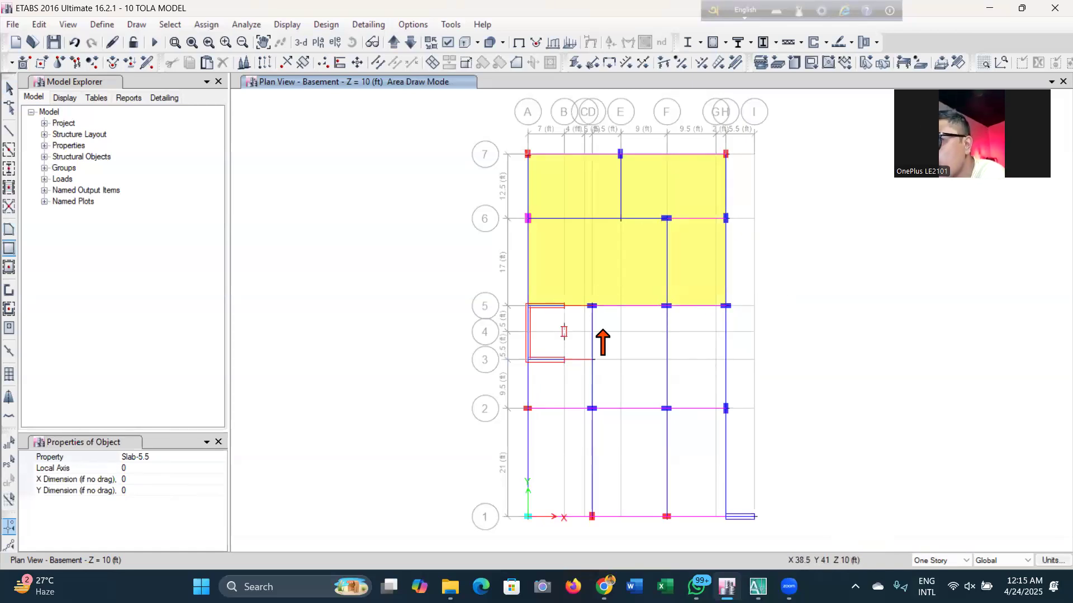
Draw rectangular Slab-5.5 panels between grids 2 and 5, one from D to F and one from F to H
left_click(591, 306)
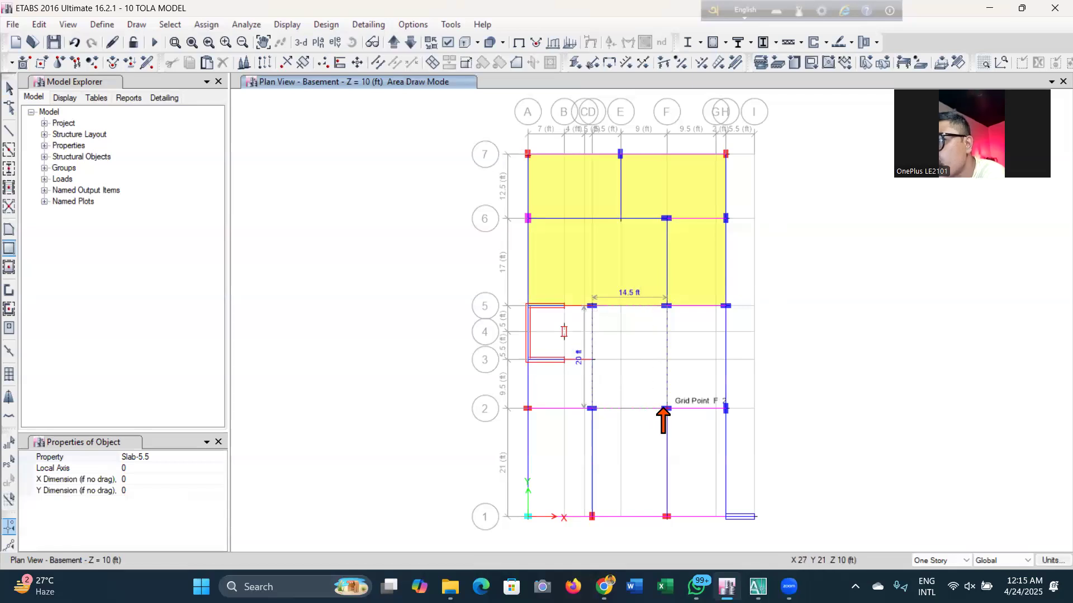
left_click(665, 409)
left_click(666, 306)
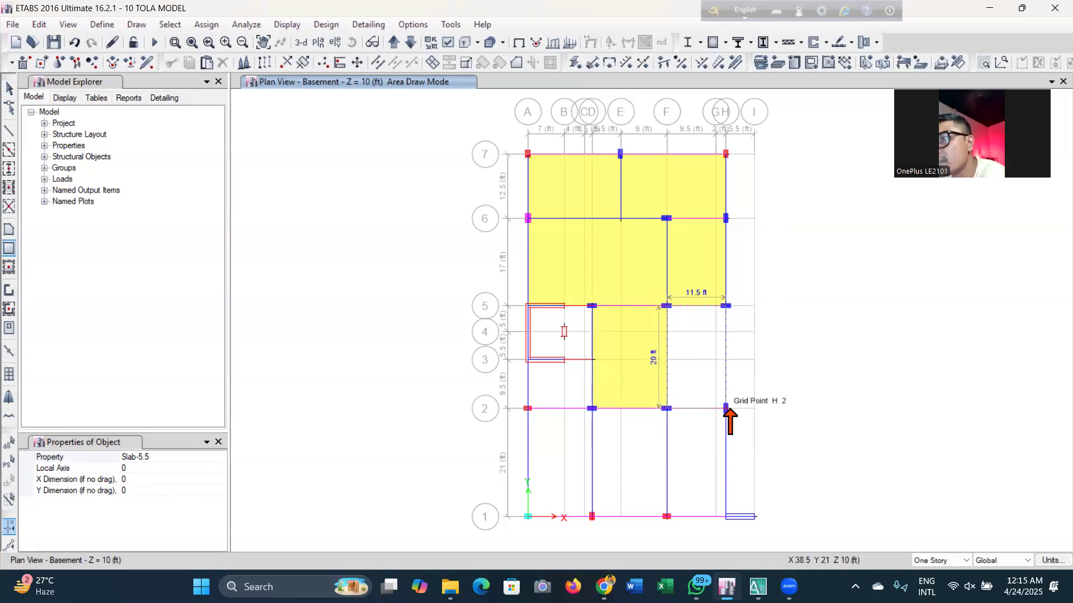
left_click(724, 409)
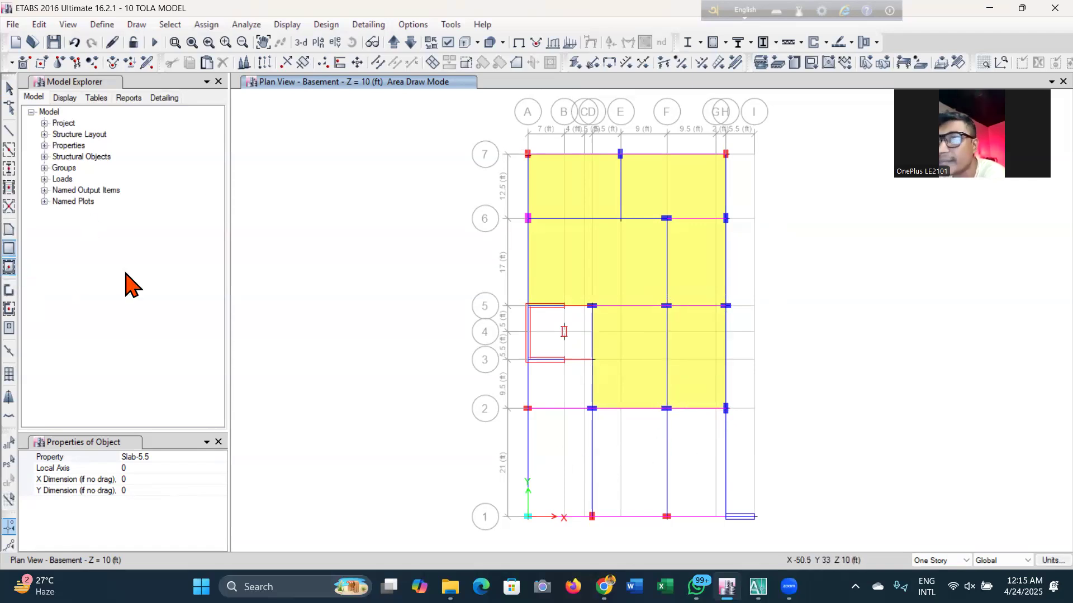
left_click(527, 409)
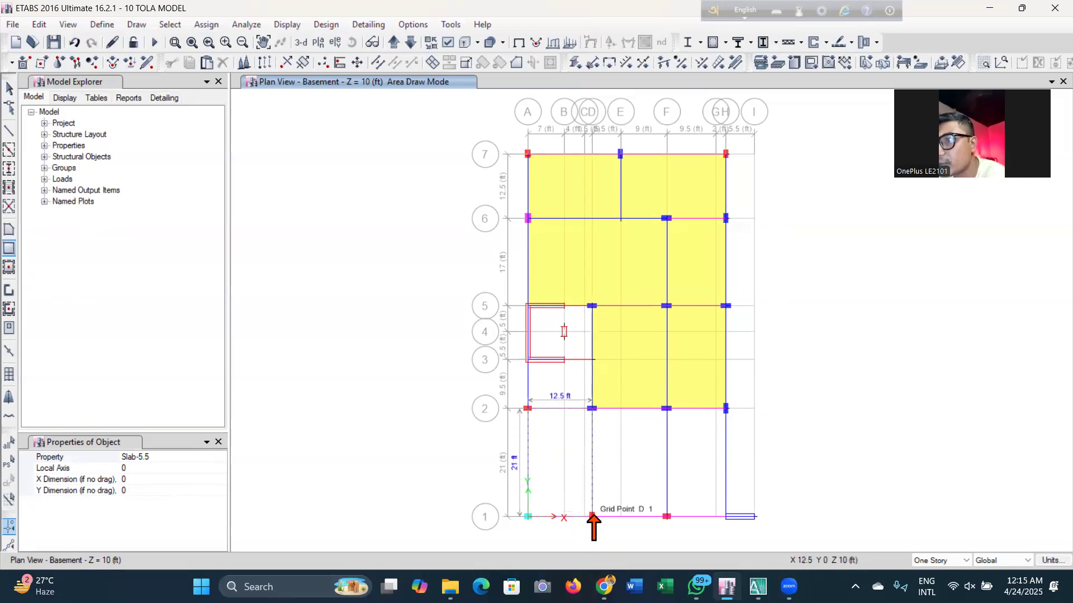
left_click(592, 516)
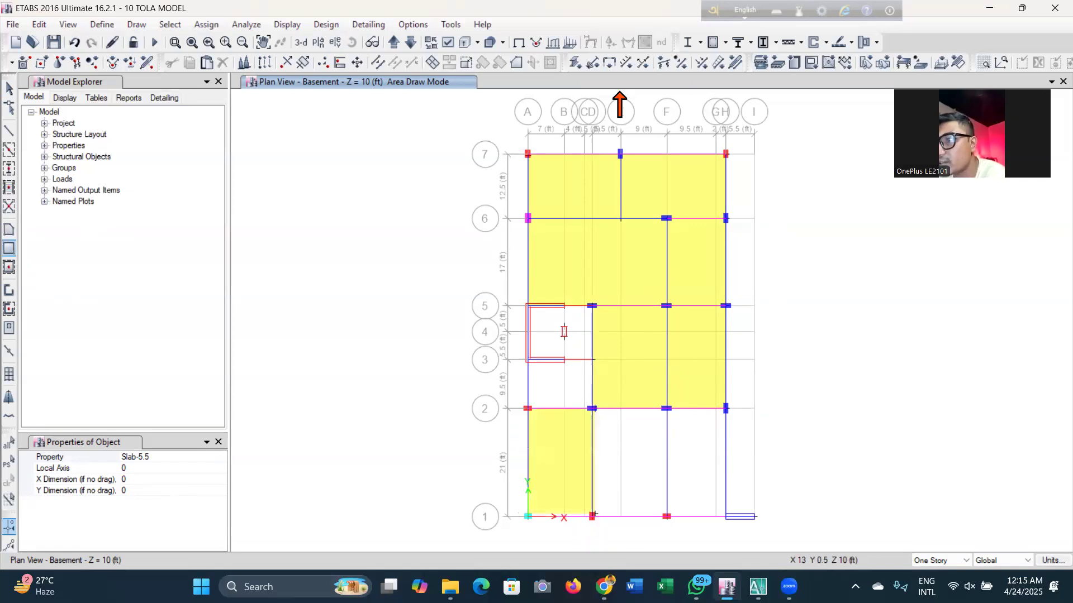
left_click(81, 44)
Draw three rectangular Slab-5.5 panels between grids 1 and 2, spanning A to D, D to F and F to H
left_click(593, 516)
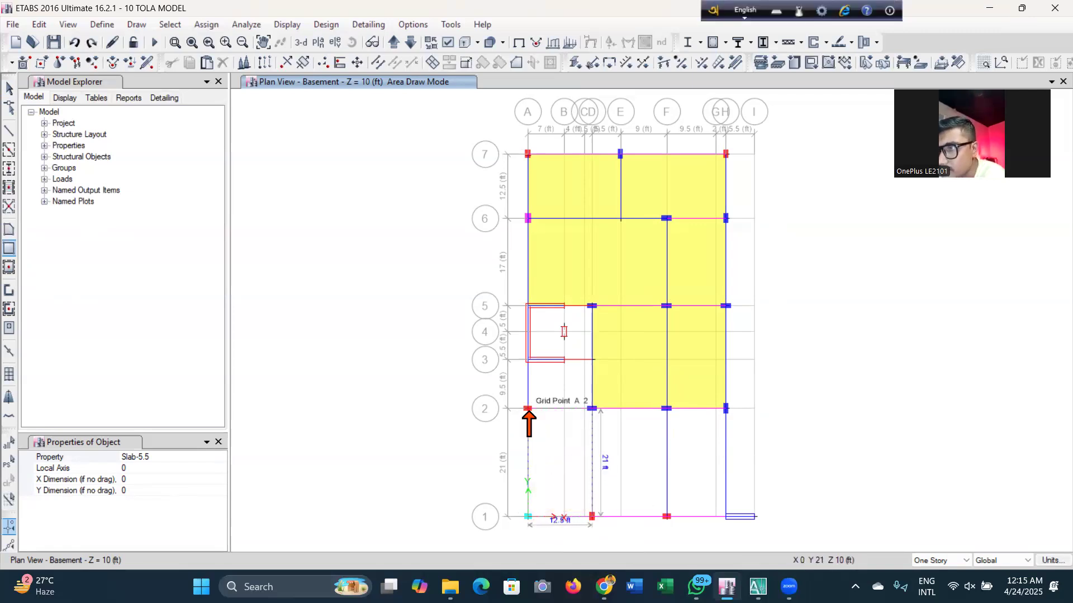
left_click(528, 410)
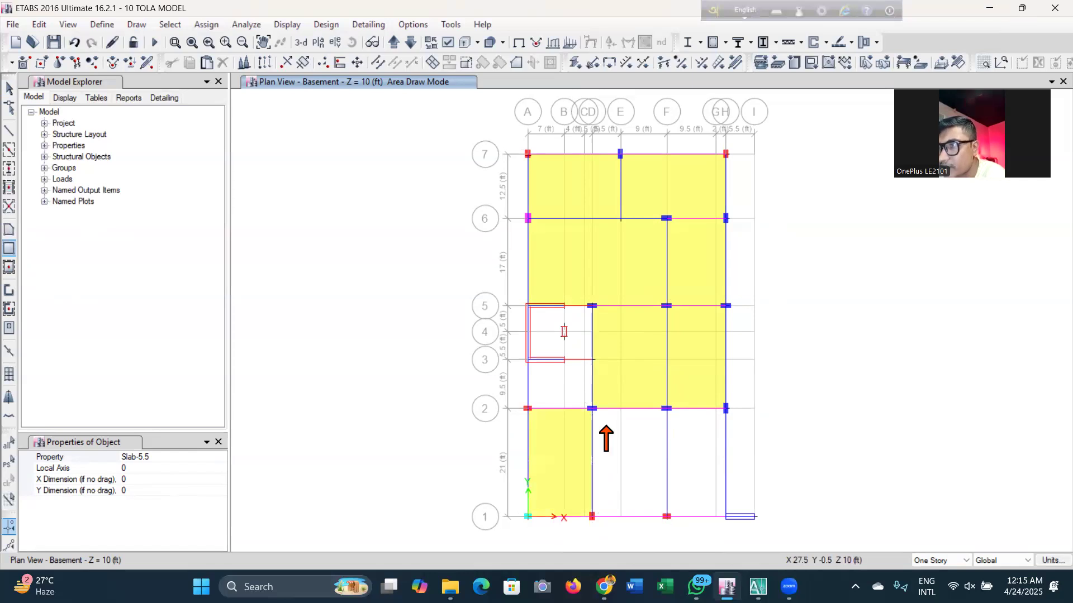
left_click(591, 409)
left_click(667, 516)
left_click(724, 517)
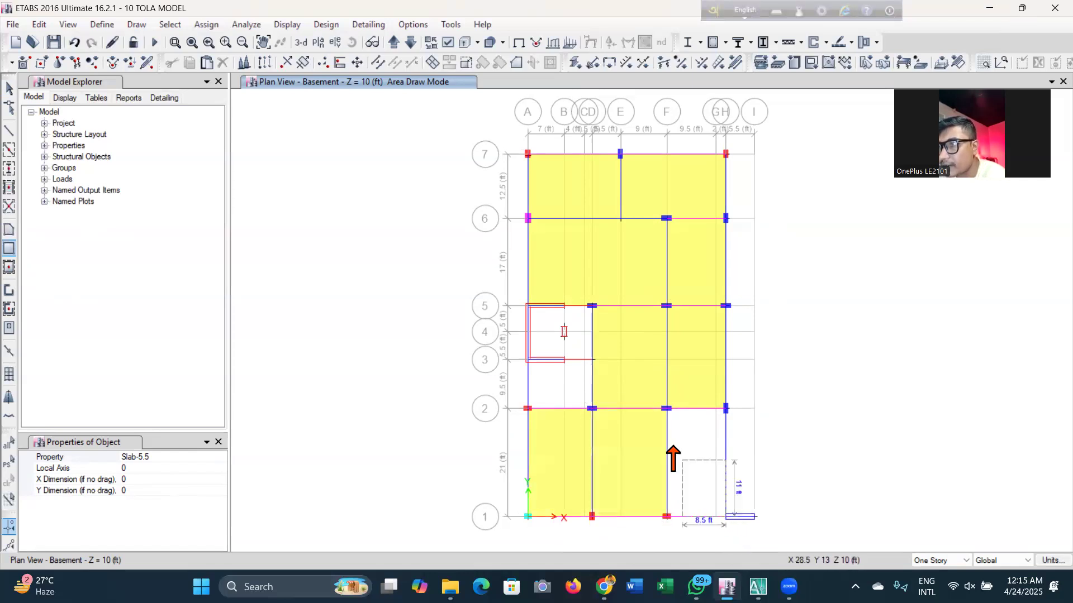
left_click(666, 409)
Draw a rectangular Slab-5.5 panel between grids A and D and grids 2 and 3, and leave drawing mode
left_click(592, 408)
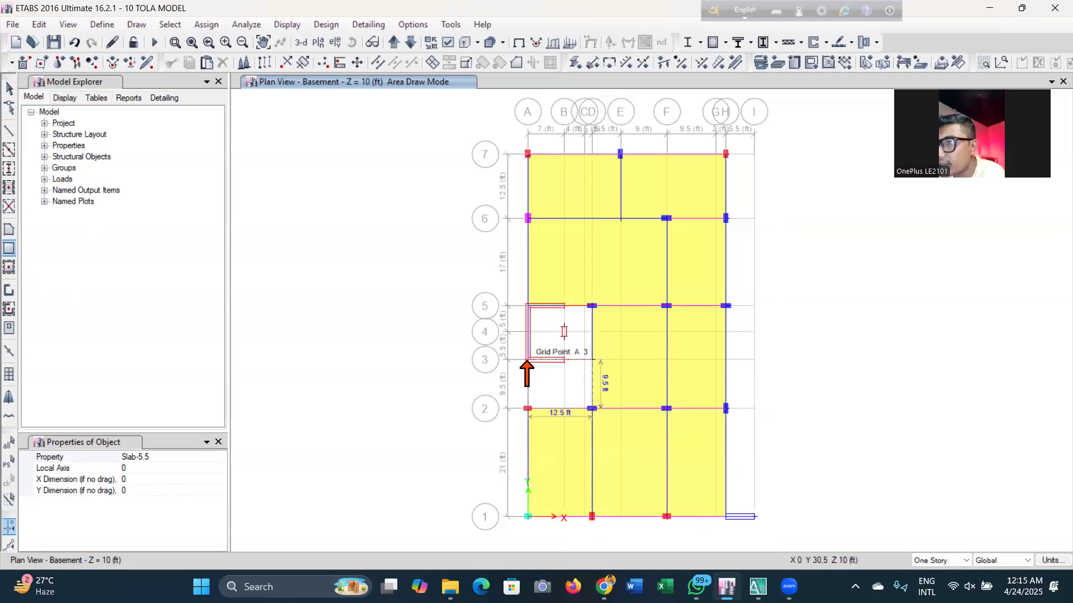
left_click(527, 360)
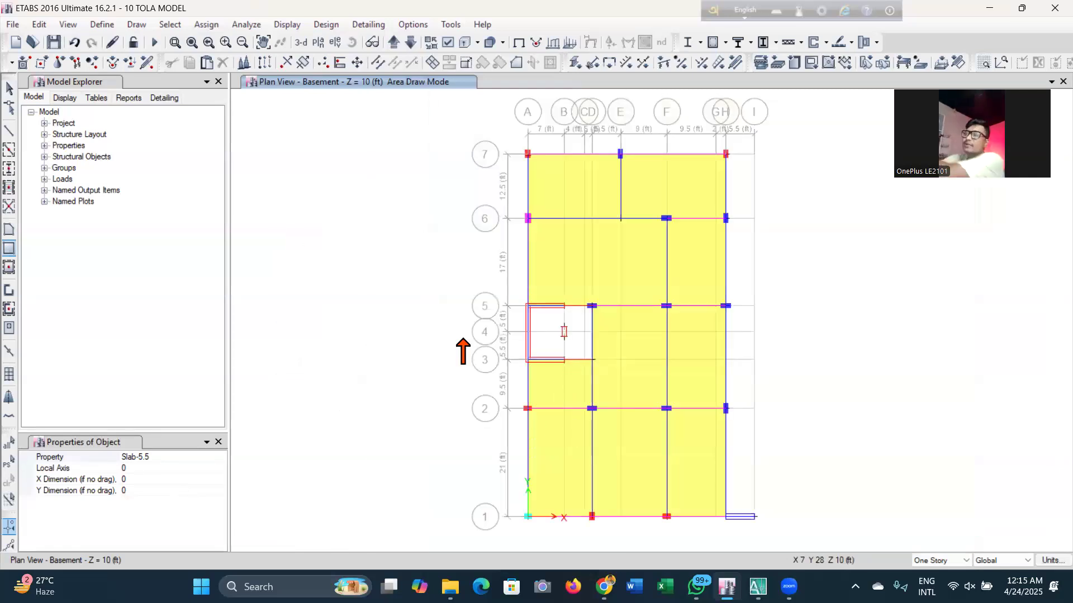
left_click(9, 88)
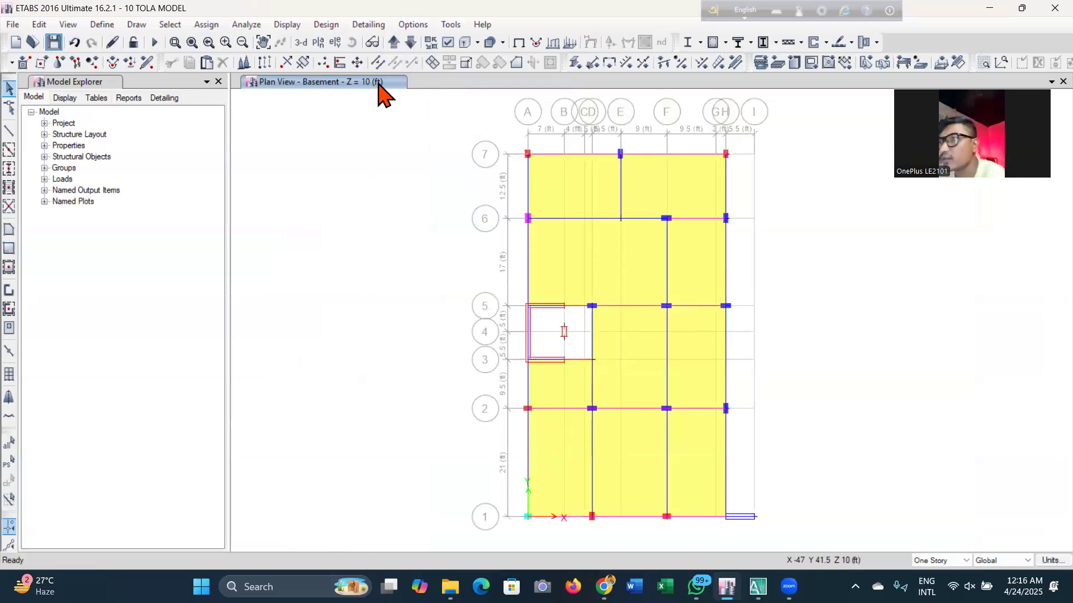